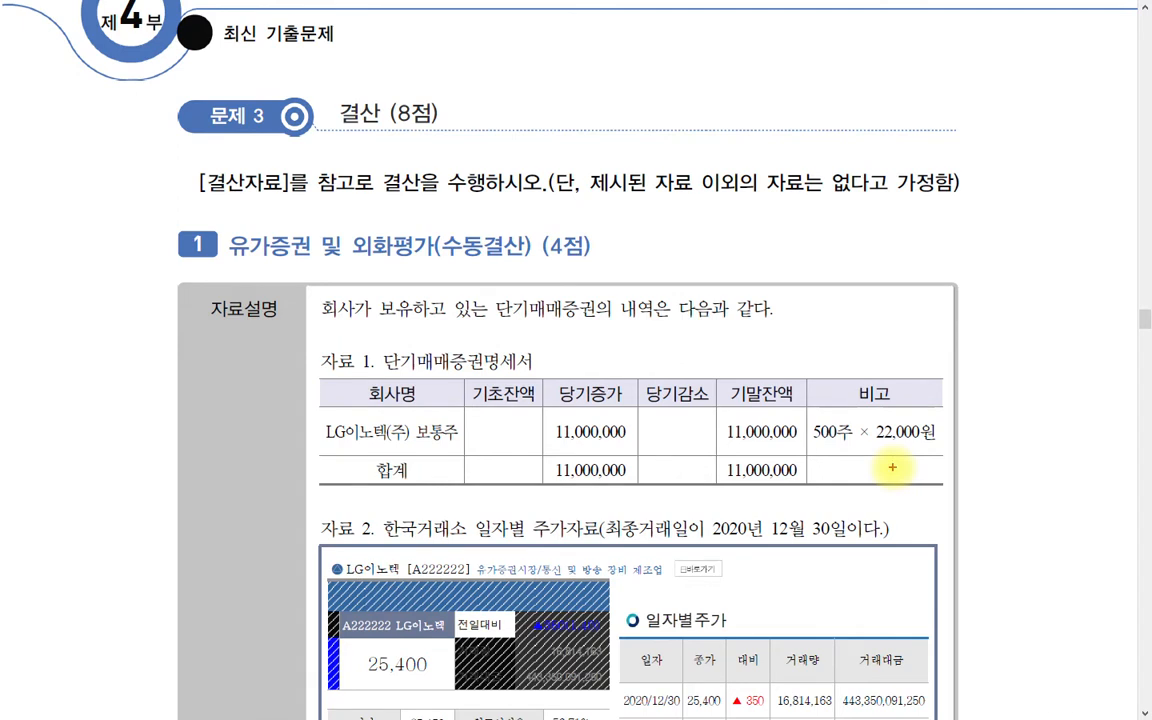
# Step: Read the 유가증권 및 외화평가 closing problem, including the 단기매매증권명세서, the daily stock prices and the required entry
pyautogui.moveTo(270, 160)
pyautogui.mouseDown()
pyautogui.moveTo(250, 62)
pyautogui.moveTo(297, 178)
pyautogui.mouseUp()
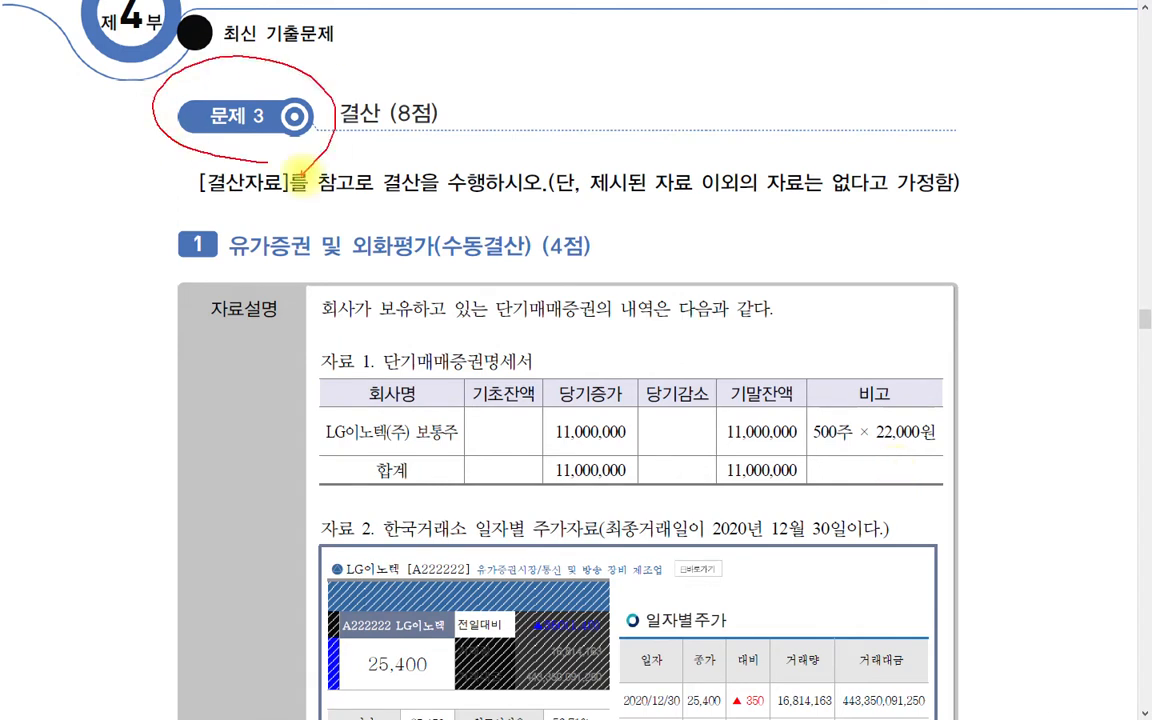
pyautogui.press('Escape')
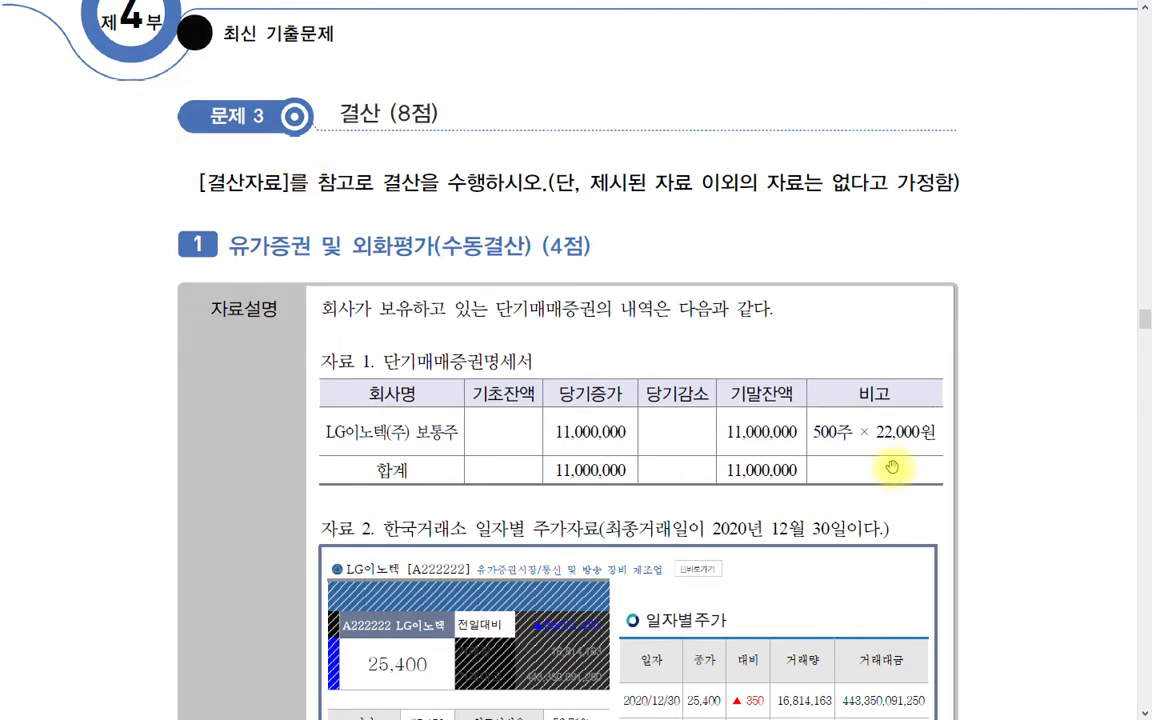
pyautogui.scroll(-2, 665, 490)
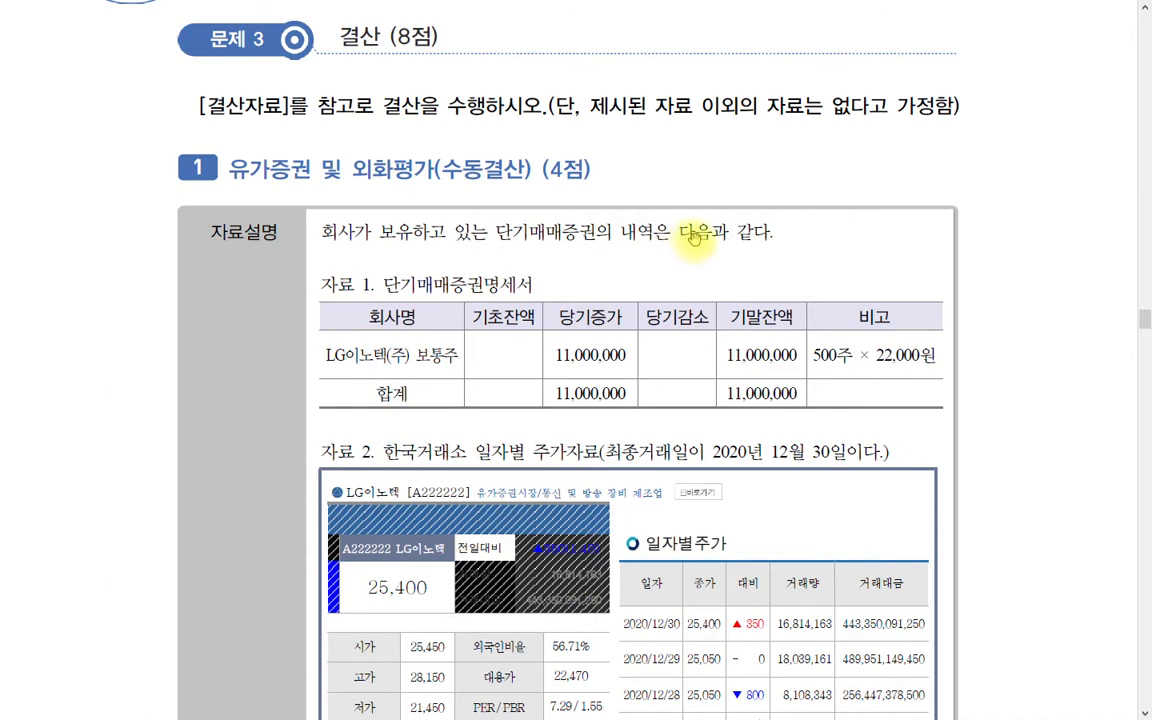
pyautogui.scroll(-1, 481, 360)
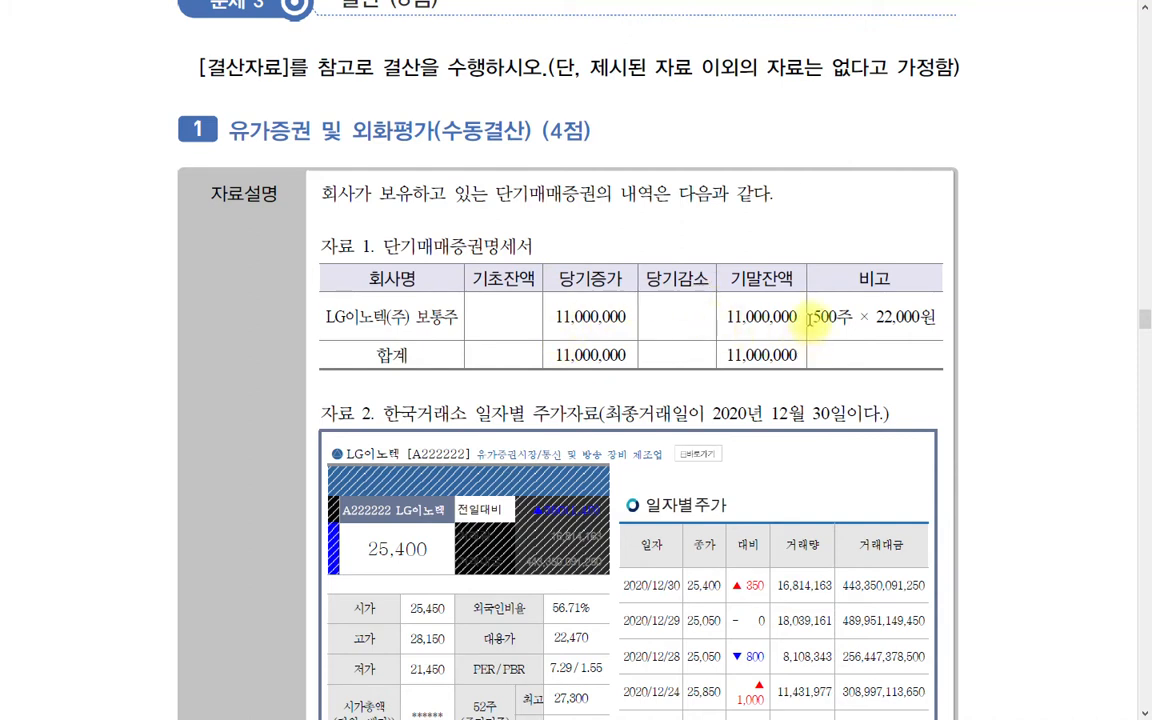
pyautogui.moveTo(812, 316); pyautogui.dragTo(935, 320)
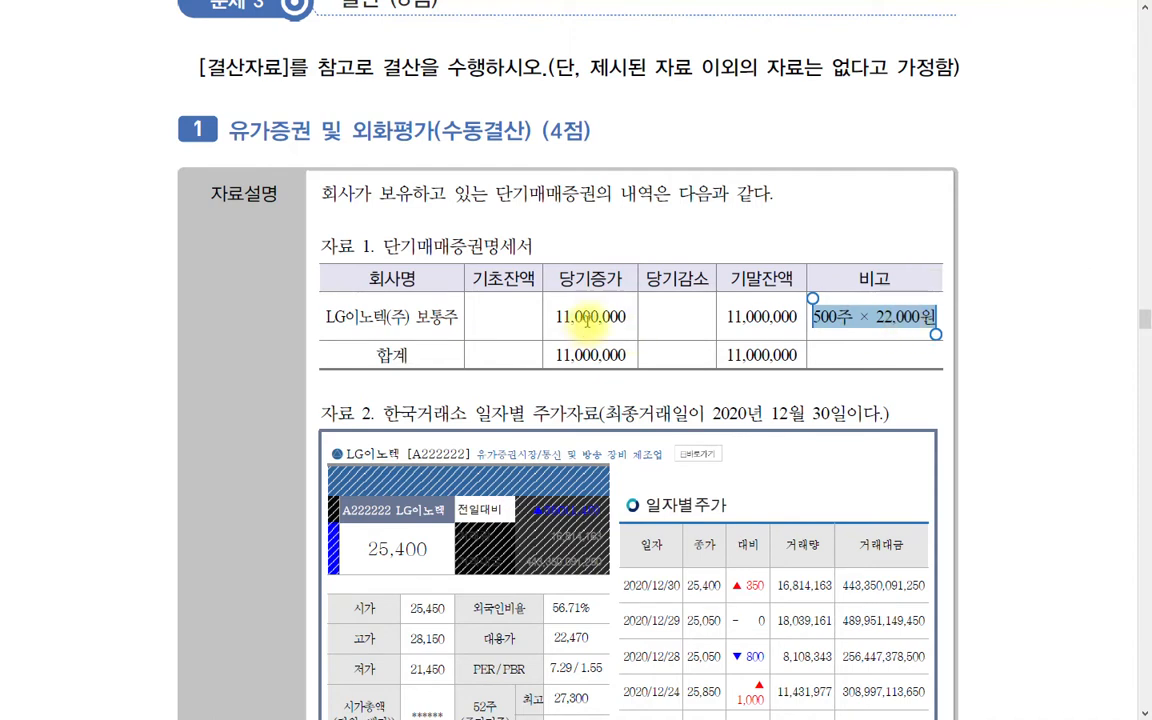
pyautogui.click(848, 318)
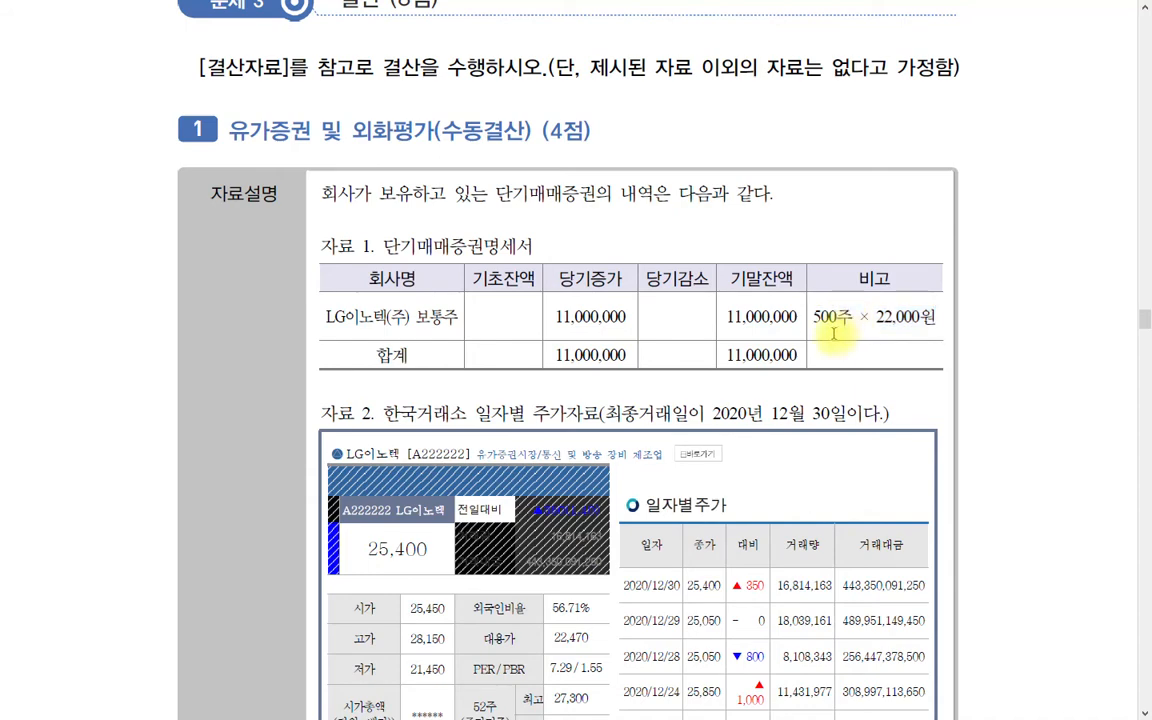
pyautogui.scroll(-3, 825, 318)
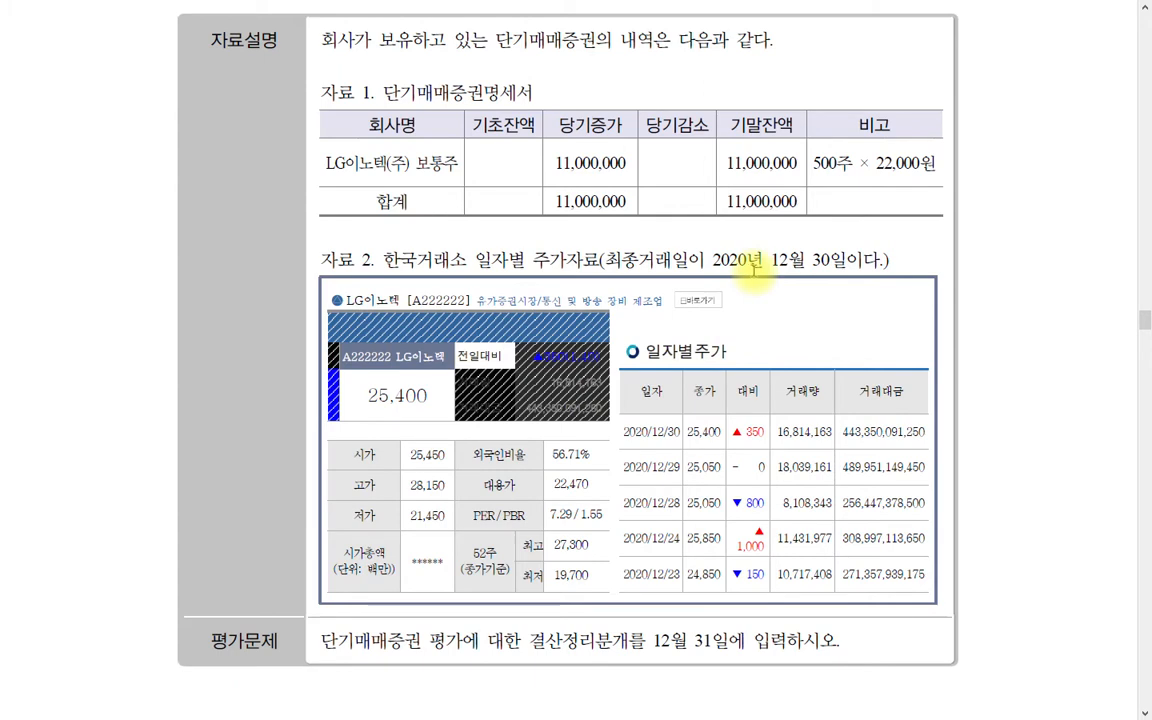
pyautogui.scroll(1, 730, 280)
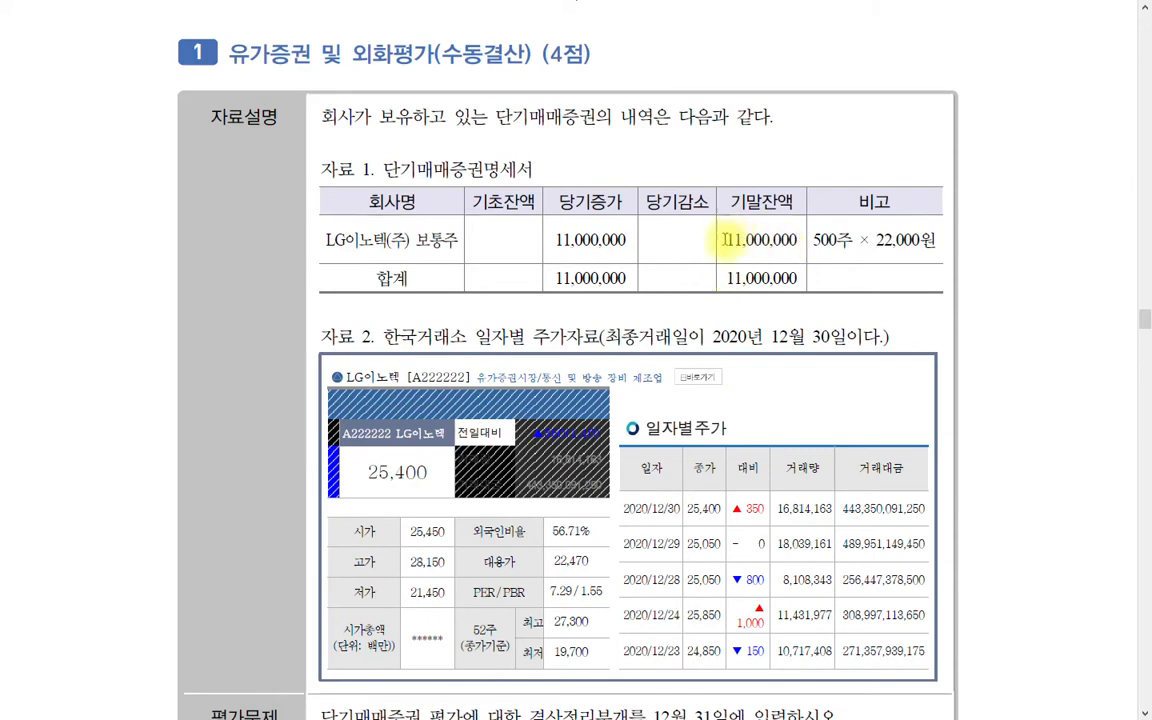
pyautogui.scroll(-1, 685, 400)
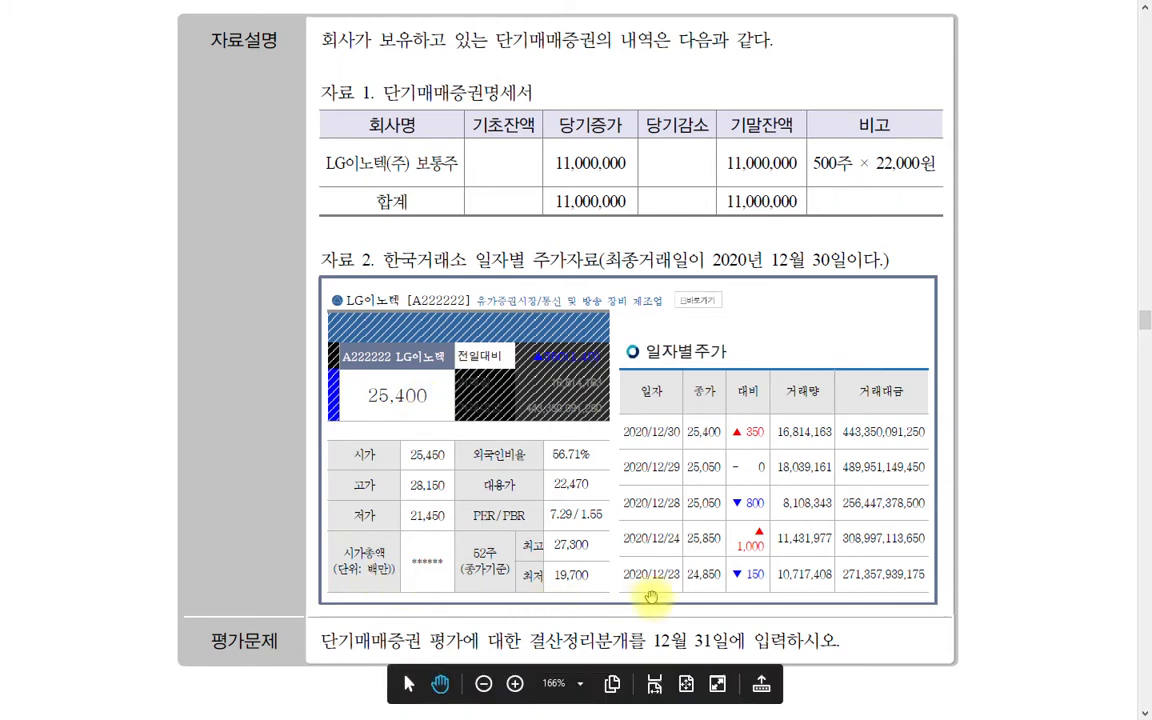
pyautogui.scroll(-1, 648, 596)
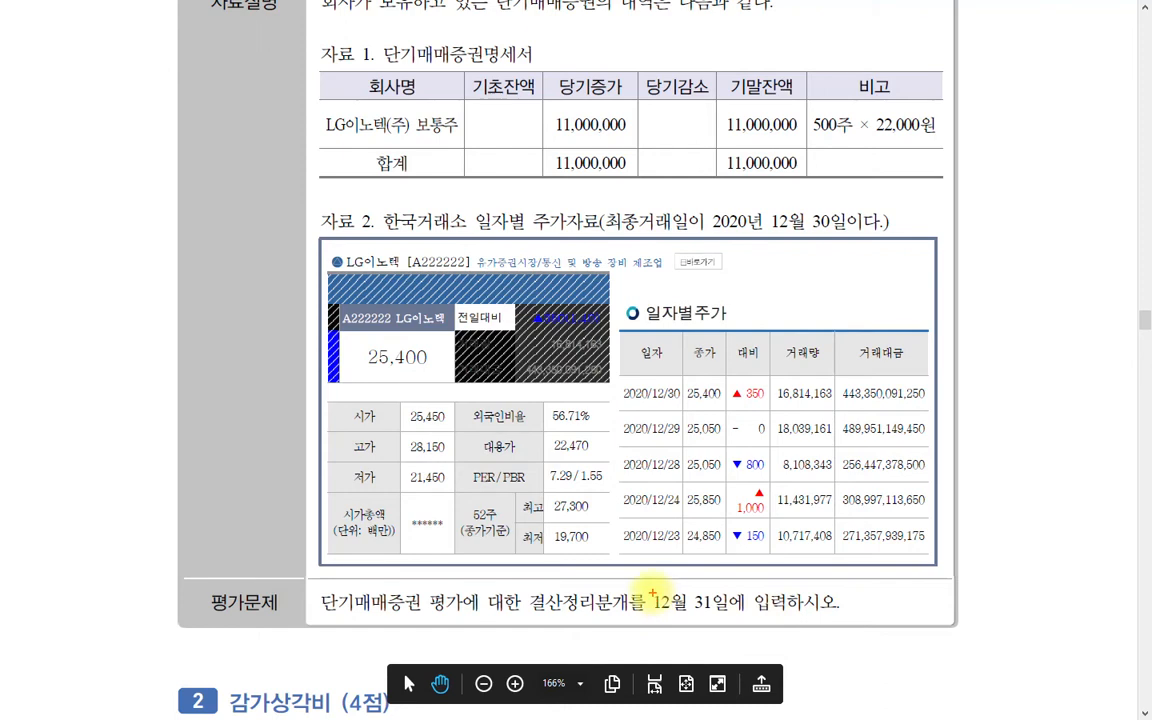
# Step: Mark the 12월 31일 date, the 25,400 price and the 500주 holding, write × 3,400 = beside them, and clear the marks
pyautogui.moveTo(649, 589); pyautogui.dragTo(735, 624)
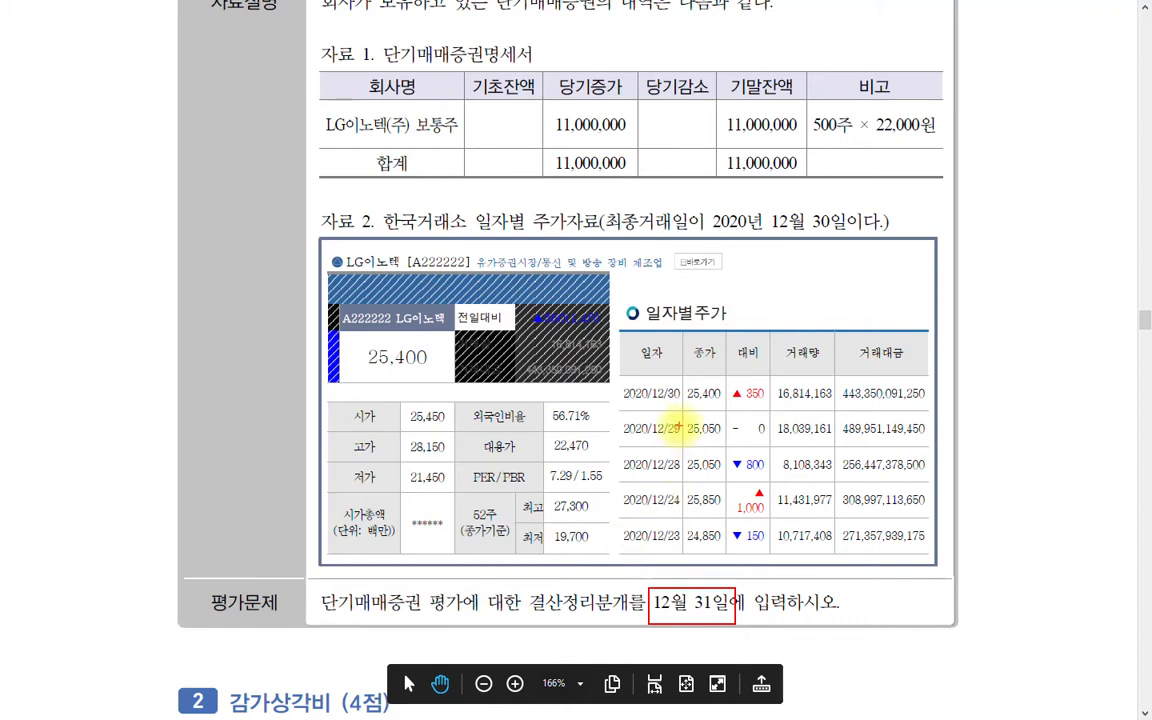
pyautogui.moveTo(613, 406)
pyautogui.mouseDown()
pyautogui.moveTo(743, 405)
pyautogui.moveTo(724, 379)
pyautogui.moveTo(733, 400)
pyautogui.mouseUp()
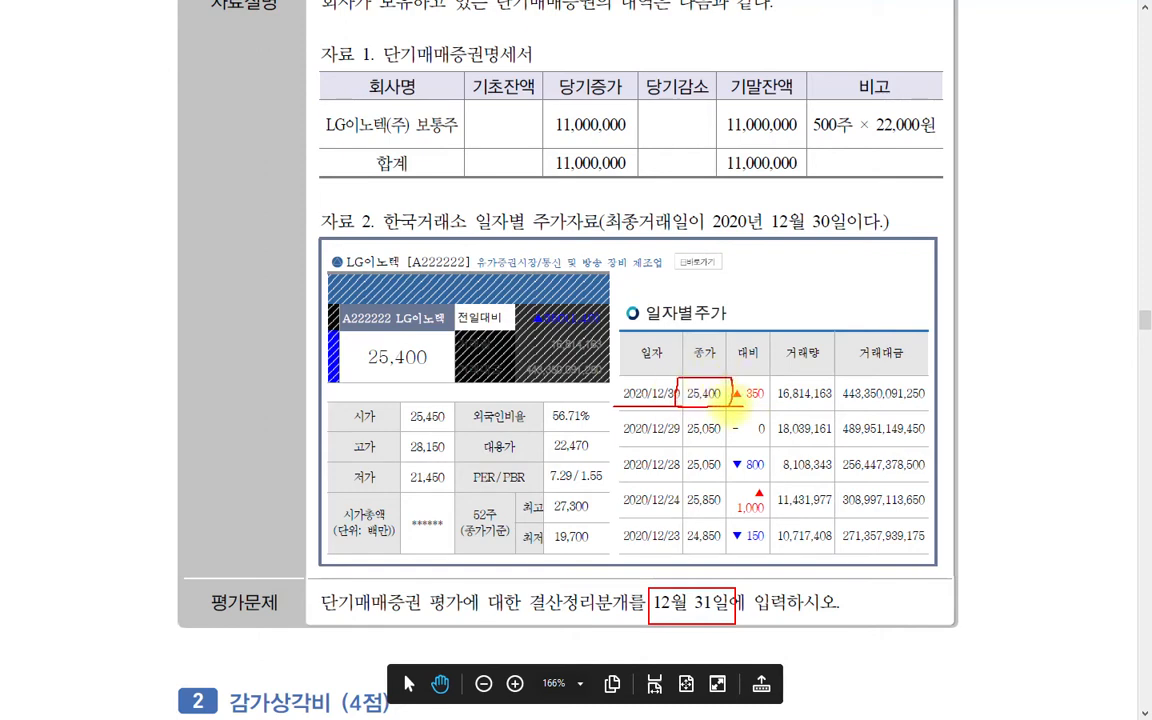
pyautogui.moveTo(440, 383)
pyautogui.mouseDown()
pyautogui.moveTo(365, 369)
pyautogui.moveTo(364, 348)
pyautogui.moveTo(400, 337)
pyautogui.moveTo(440, 362)
pyautogui.moveTo(405, 388)
pyautogui.mouseUp()
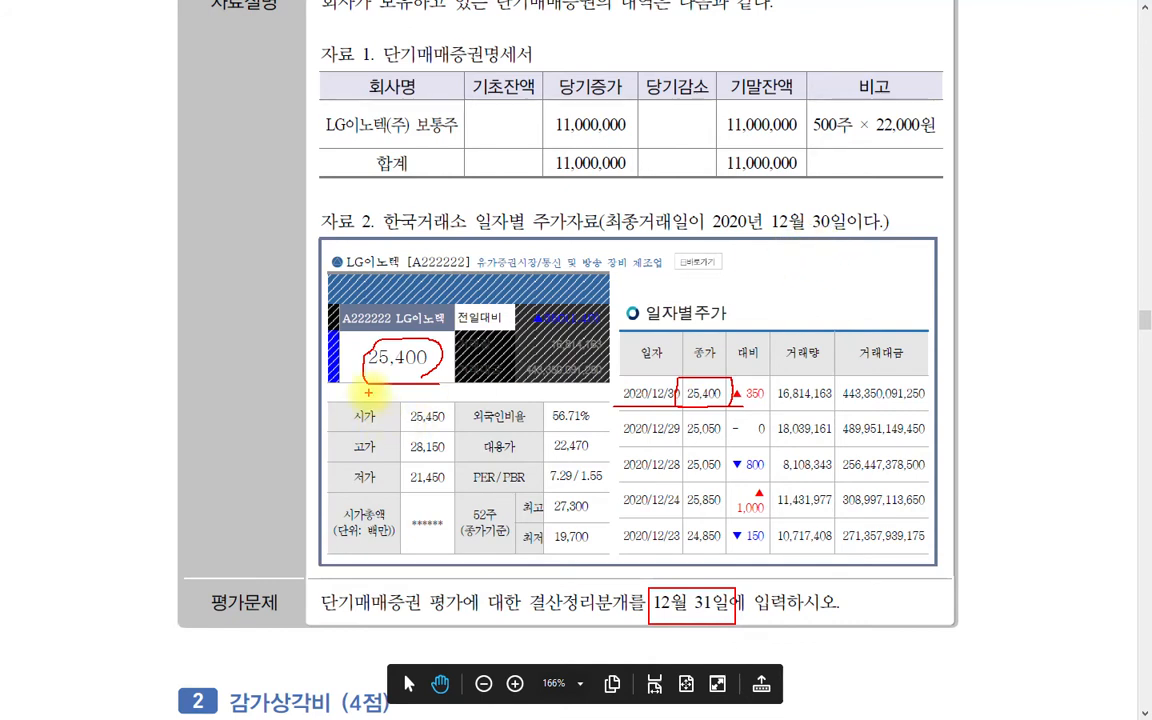
pyautogui.moveTo(830, 151)
pyautogui.mouseDown()
pyautogui.moveTo(760, 125)
pyautogui.moveTo(770, 115)
pyautogui.moveTo(790, 128)
pyautogui.moveTo(780, 125)
pyautogui.mouseUp()
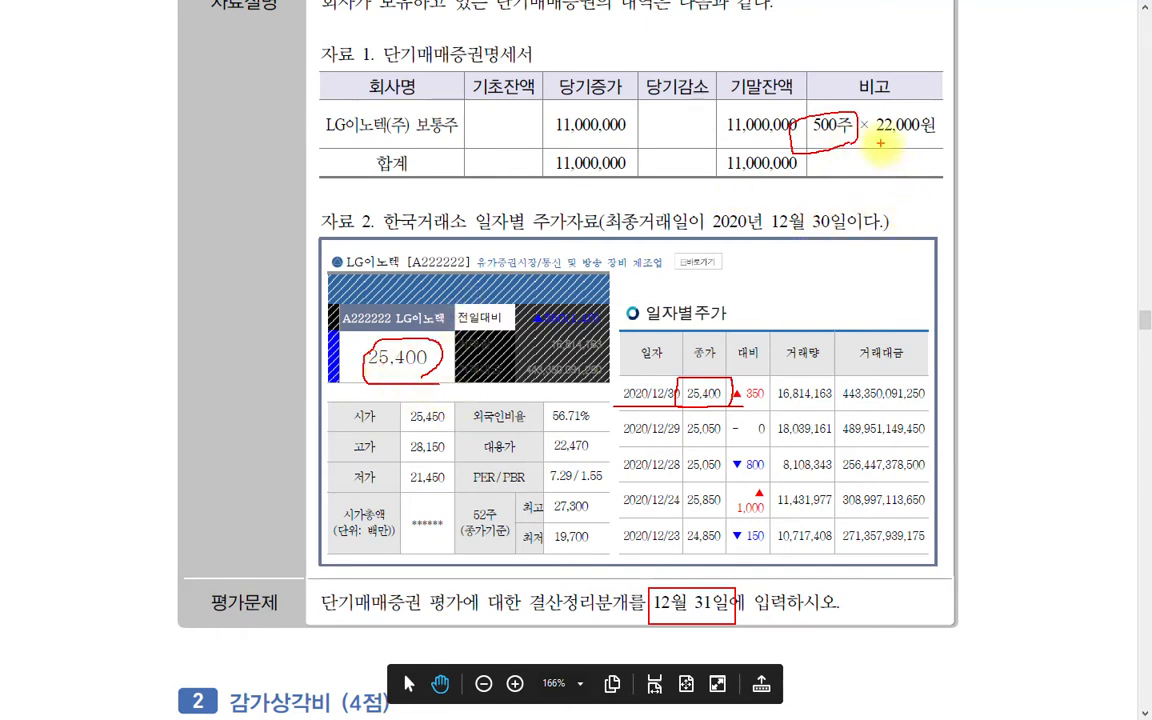
pyautogui.moveTo(876, 160)
pyautogui.mouseDown()
pyautogui.moveTo(894, 168)
pyautogui.moveTo(887, 193)
pyautogui.moveTo(974, 170)
pyautogui.mouseUp()
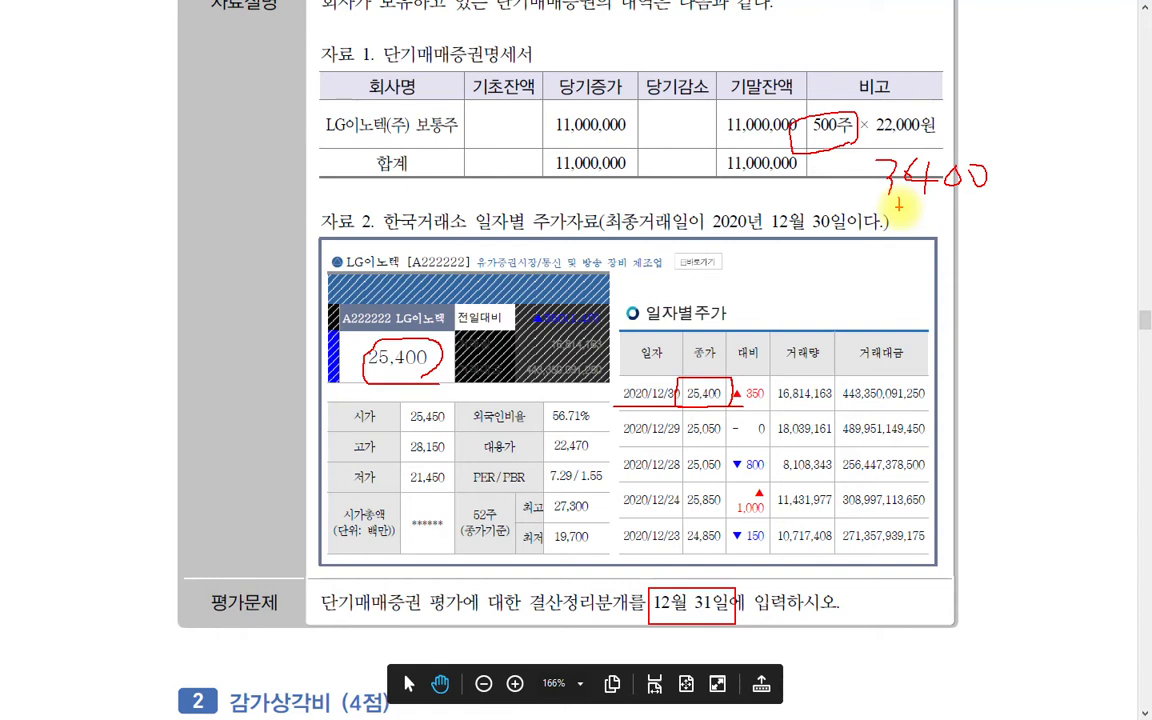
pyautogui.moveTo(848, 158)
pyautogui.mouseDown()
pyautogui.moveTo(820, 181)
pyautogui.moveTo(850, 184)
pyautogui.mouseUp()
pyautogui.moveTo(1010, 172)
pyautogui.mouseDown()
pyautogui.moveTo(1030, 170)
pyautogui.moveTo(1032, 186)
pyautogui.mouseUp()
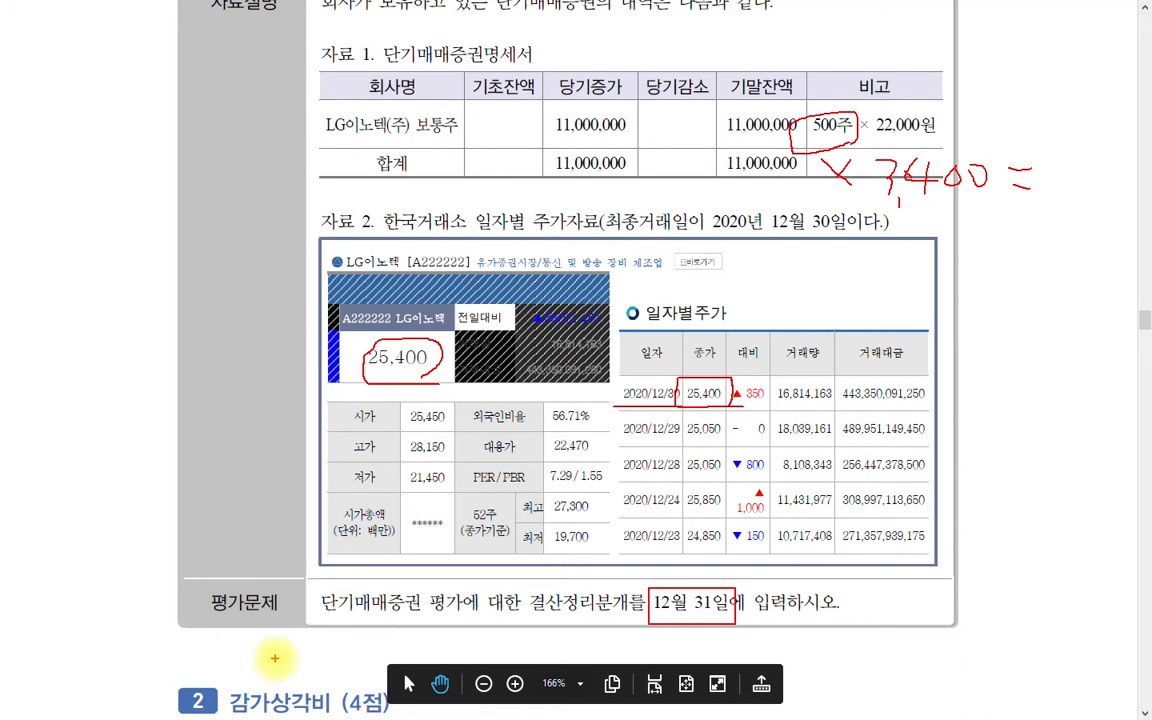
pyautogui.press('Escape')
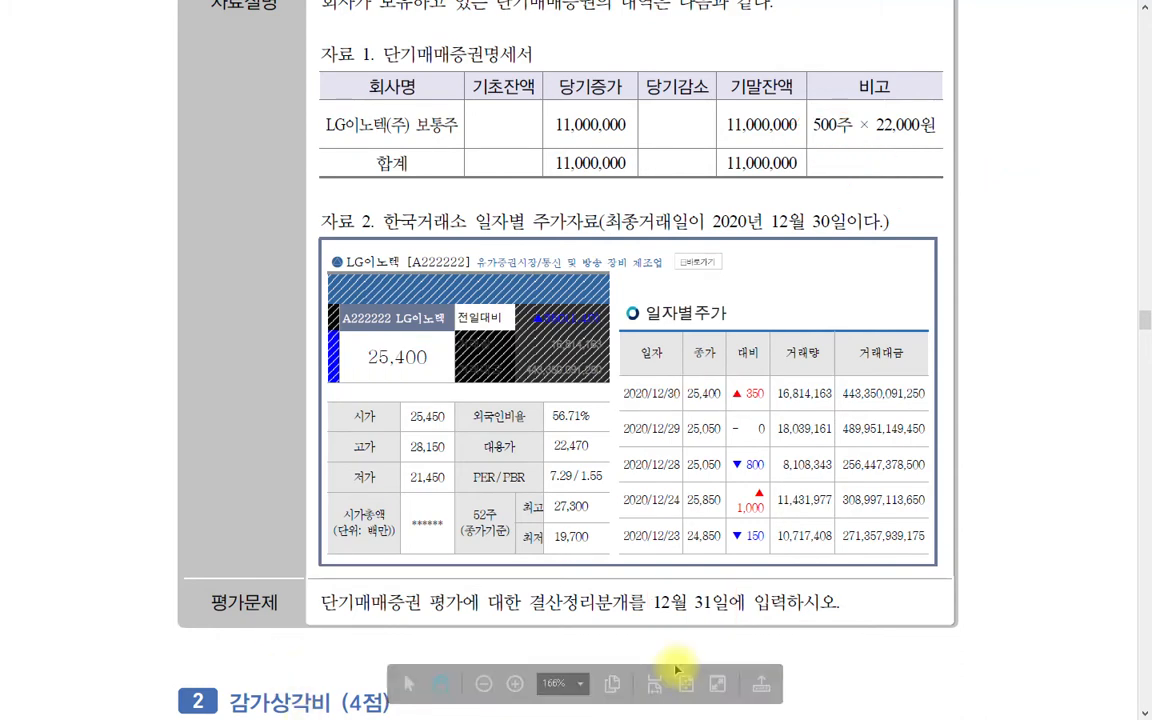
# Step: Switch to 더존 Smart A, log in to (주)육공상사 [기출35회] and open 일반전표입력 in the accounting module
pyautogui.press('super')
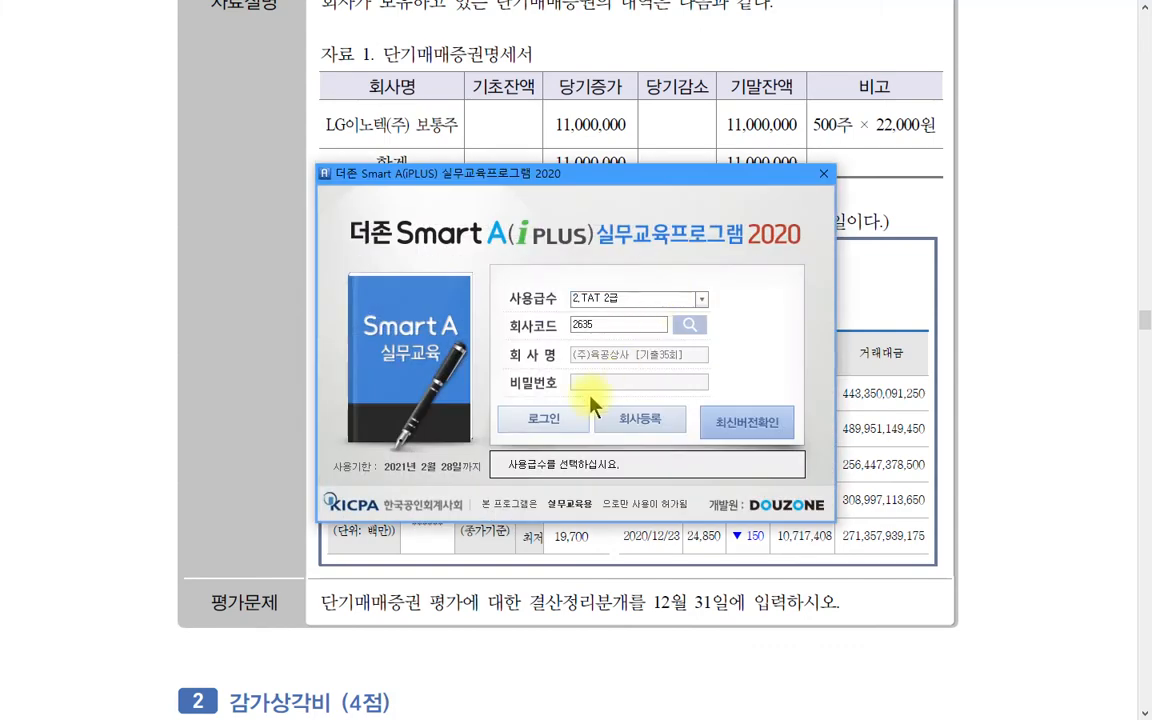
pyautogui.click(508, 419)
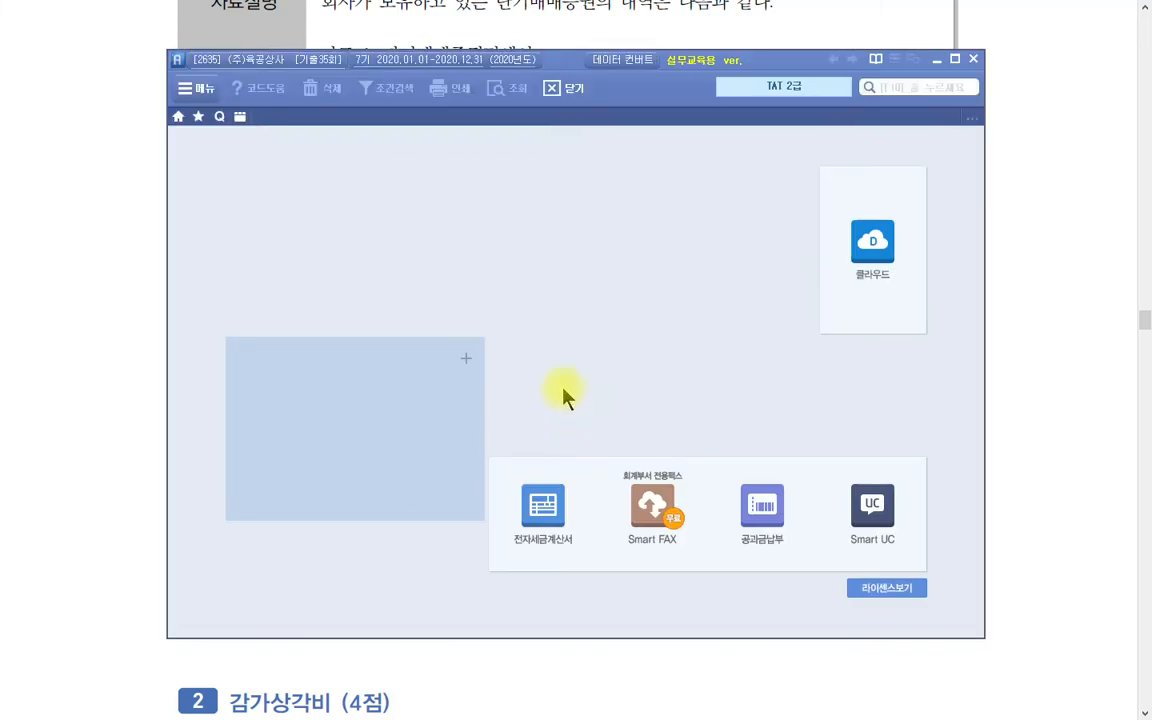
pyautogui.click(955, 52)
pyautogui.click(28, 82)
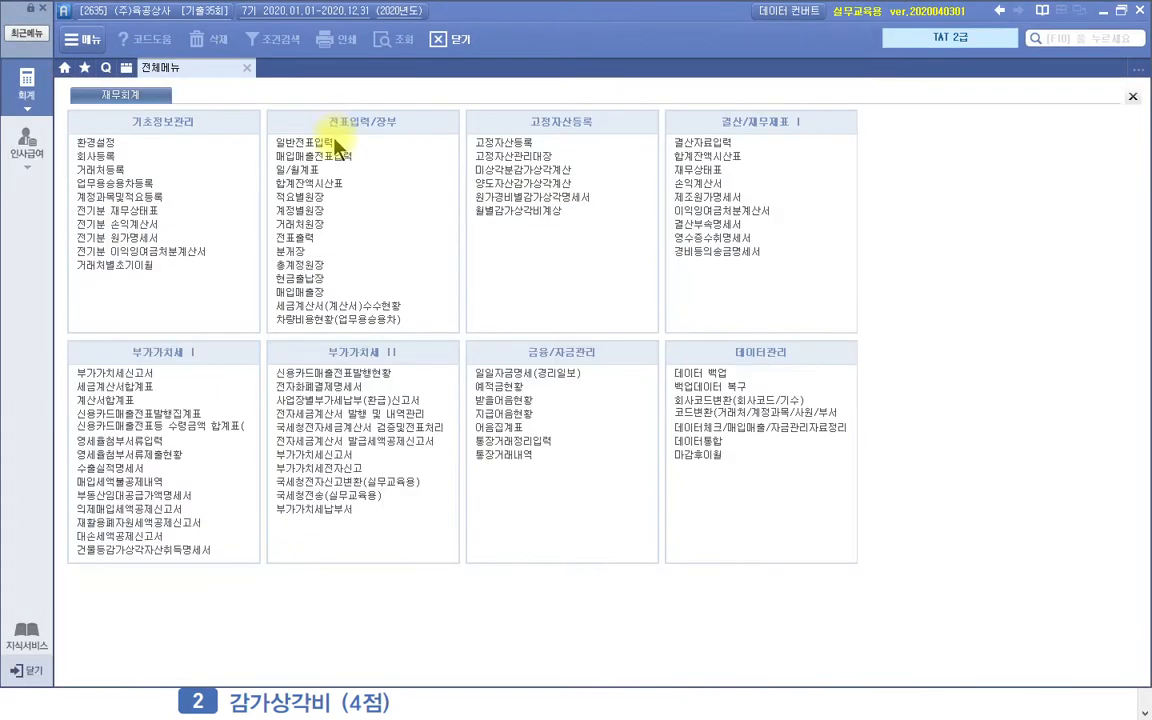
pyautogui.click(334, 142)
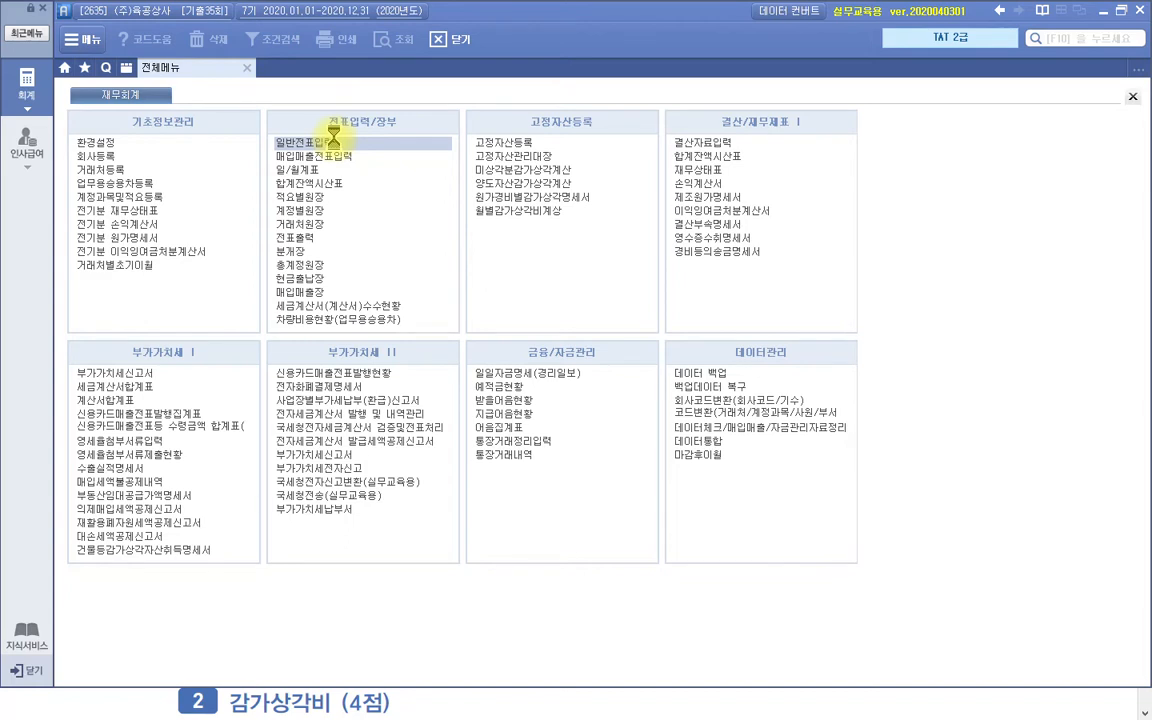
# Step: Set the general voucher date to 12월 31일
pyautogui.write('12')
pyautogui.press('Return')
pyautogui.write('31')
pyautogui.press('Return')
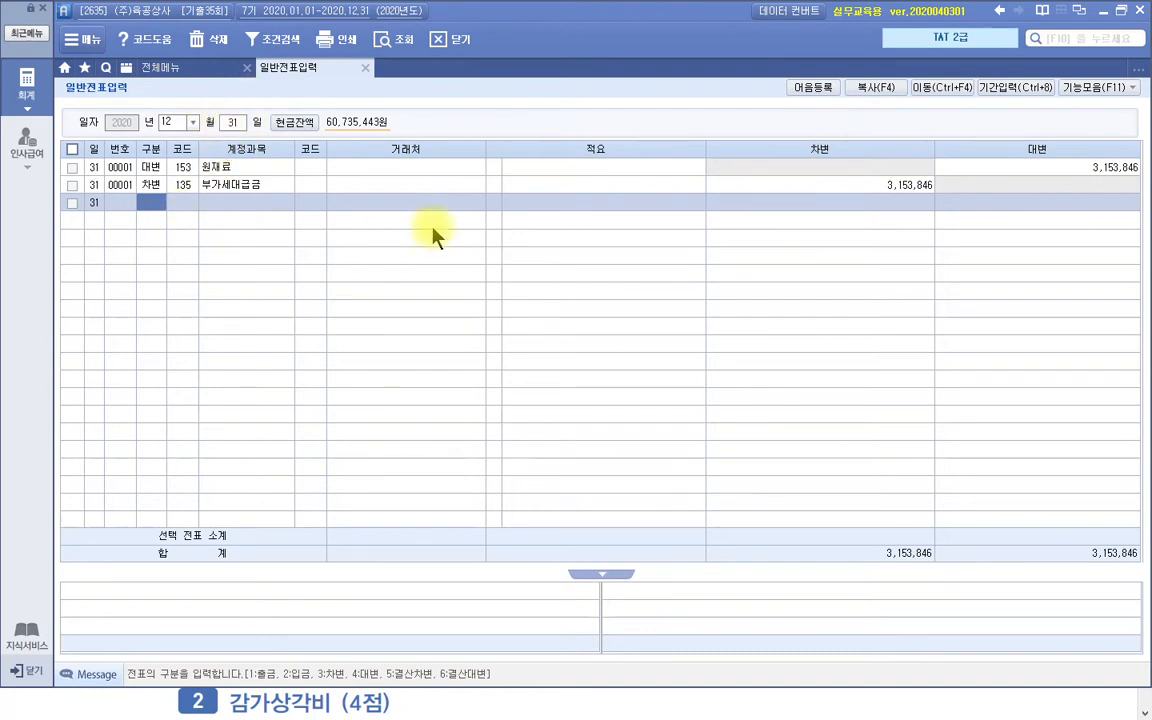
# Step: Enter a debit (차변) line for account 107 단기매매증권 with an amount of 1,700,000 and no business partner
pyautogui.press('3')
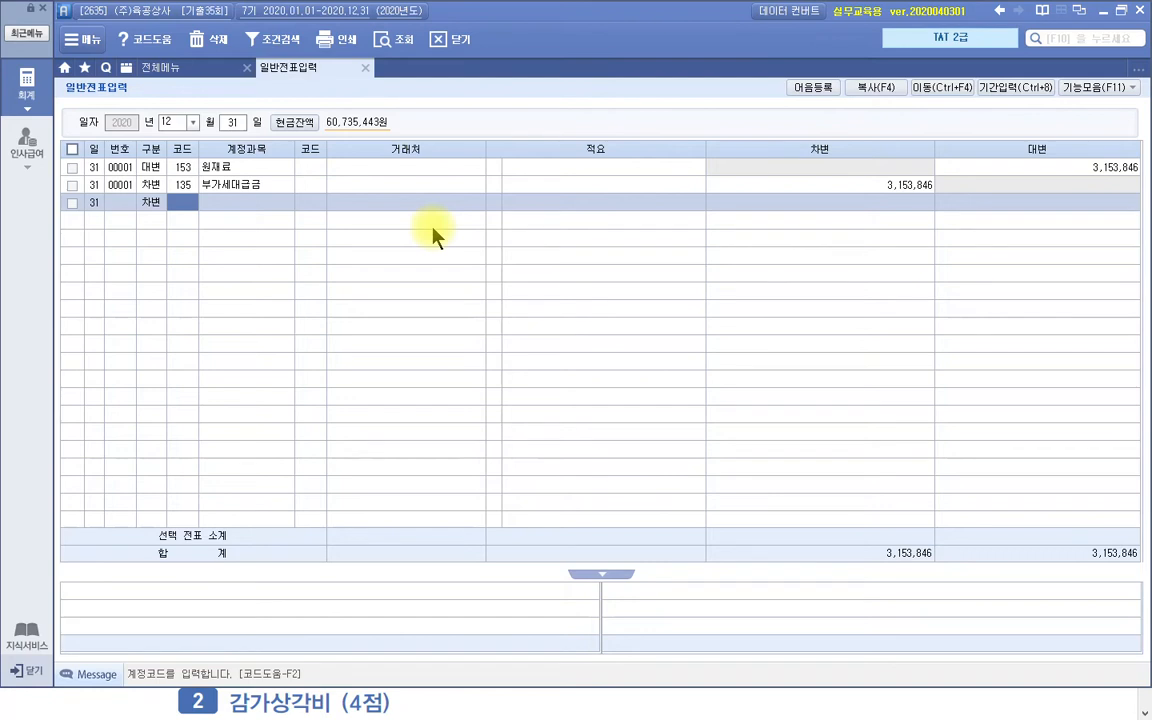
pyautogui.write('단기')
pyautogui.press('Return')
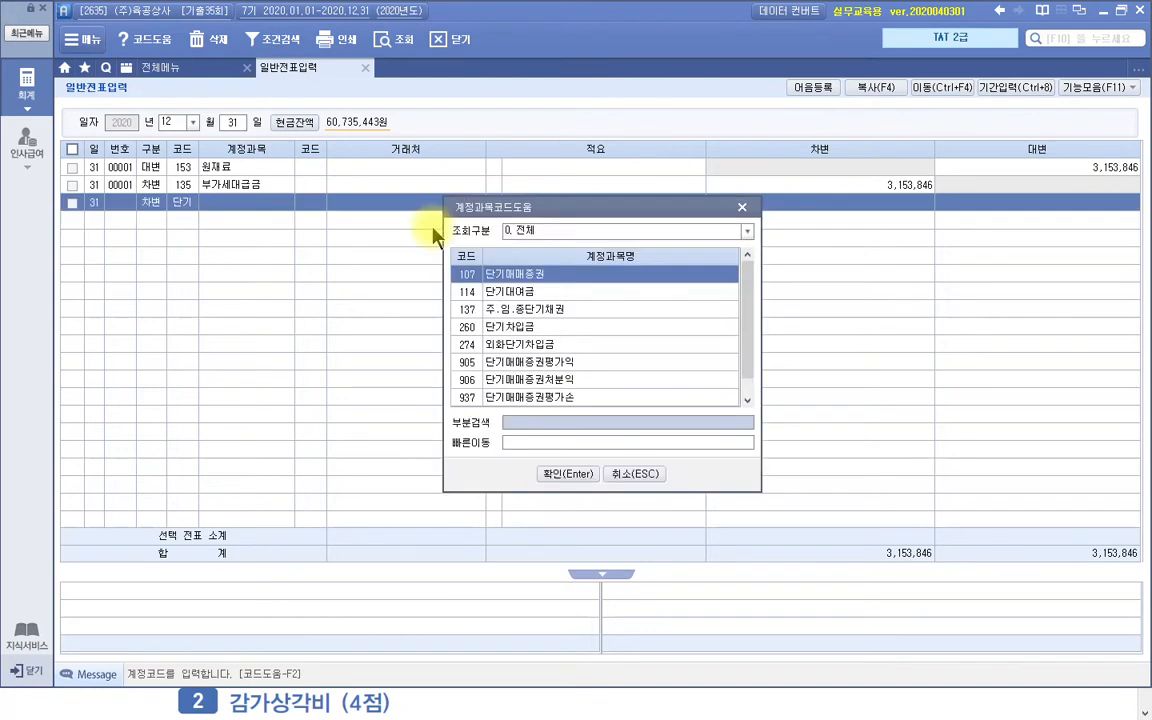
pyautogui.press('Return')
pyautogui.press('Return')
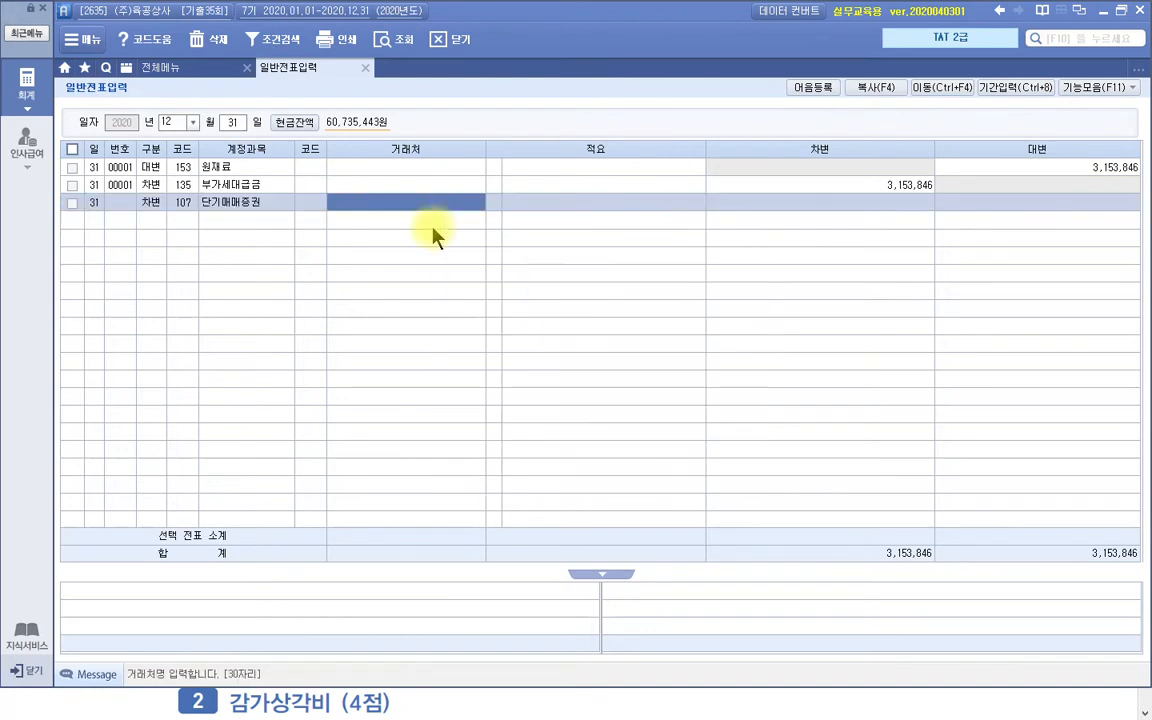
pyautogui.press('Return')
pyautogui.press('Return')
pyautogui.write('1700000')
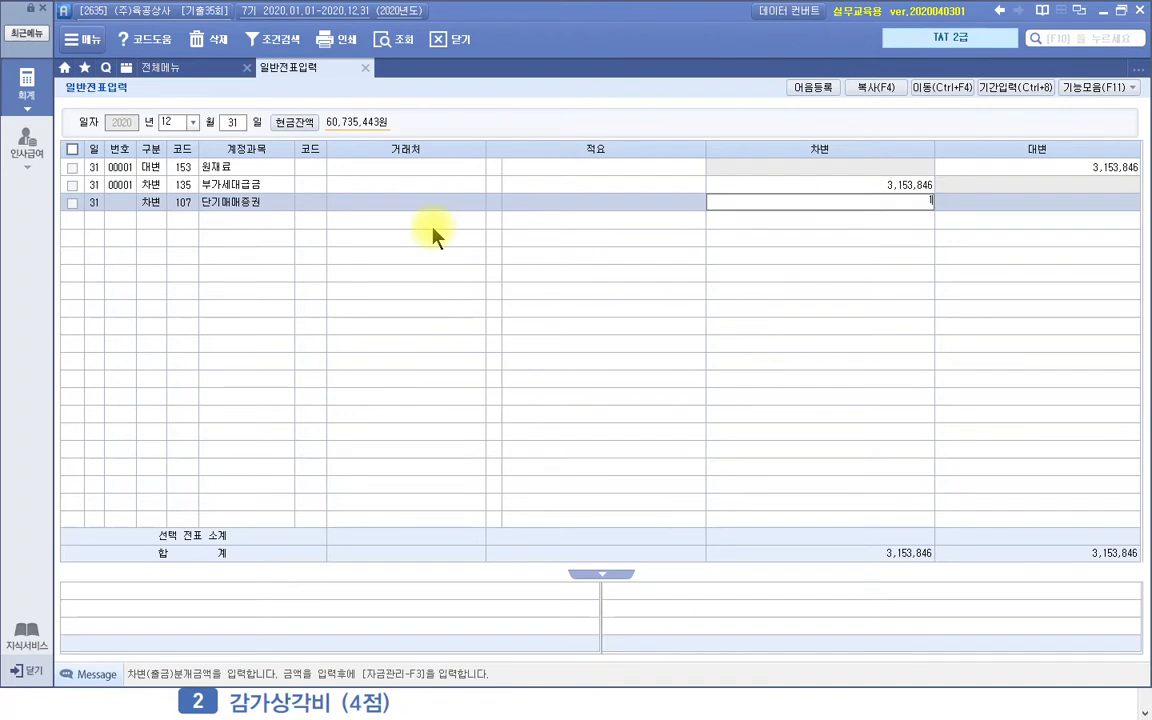
pyautogui.press('Return')
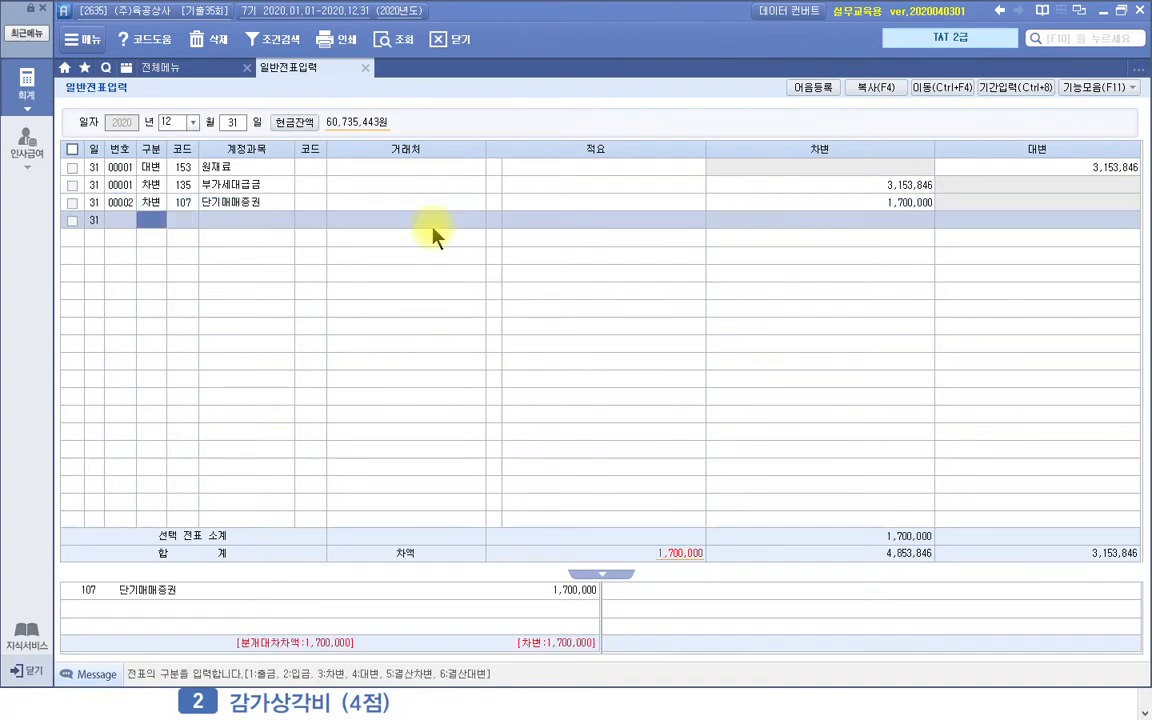
# Step: Enter the matching credit (대변) line for account 905 단기매매증권평가익 with an amount of 1,700,000
pyautogui.write('4')
pyautogui.press('Return')
pyautogui.write('매매')
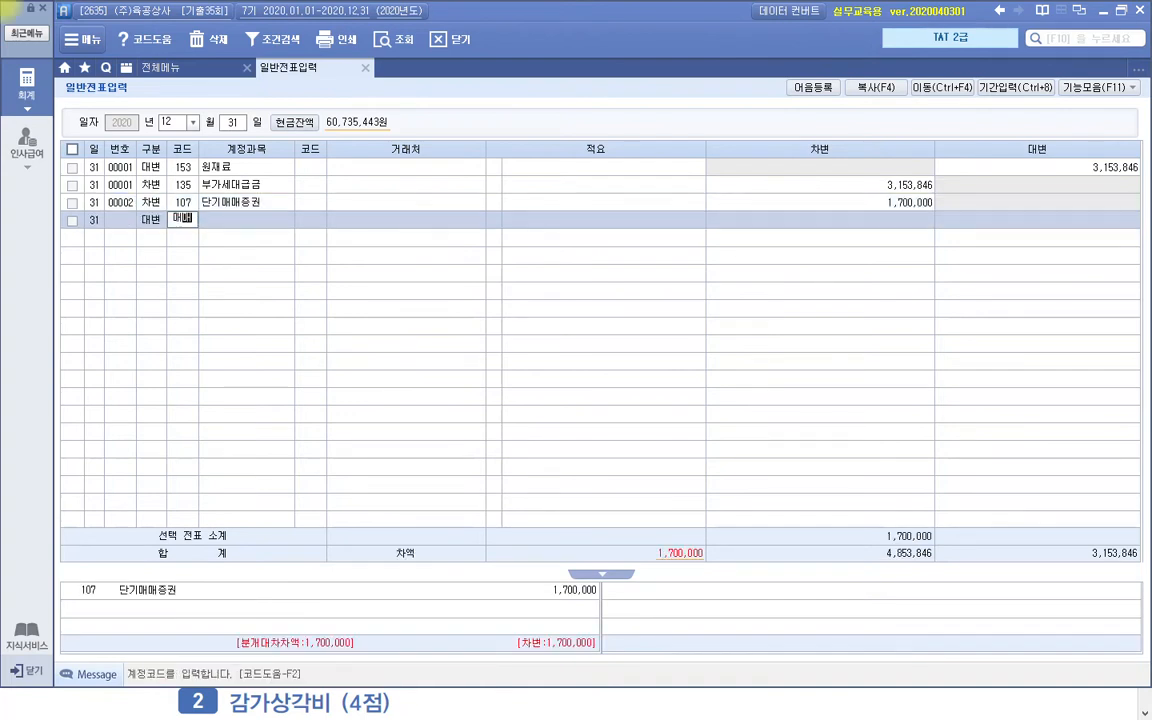
pyautogui.press('Return')
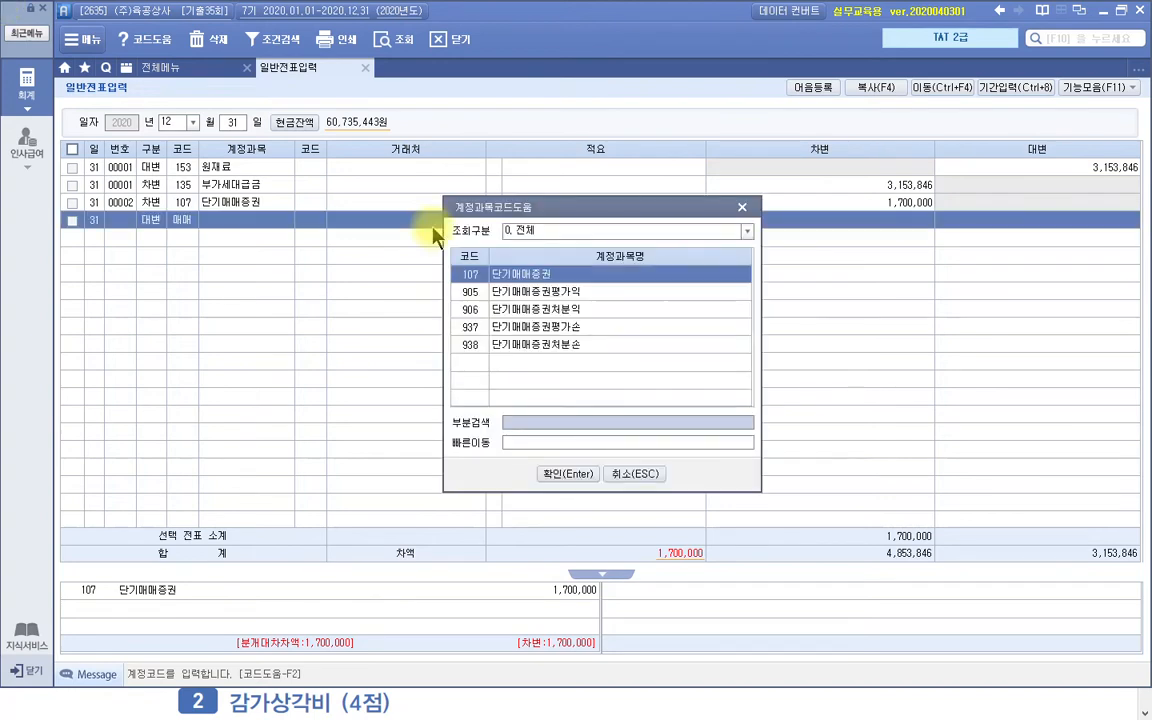
pyautogui.press('Down')
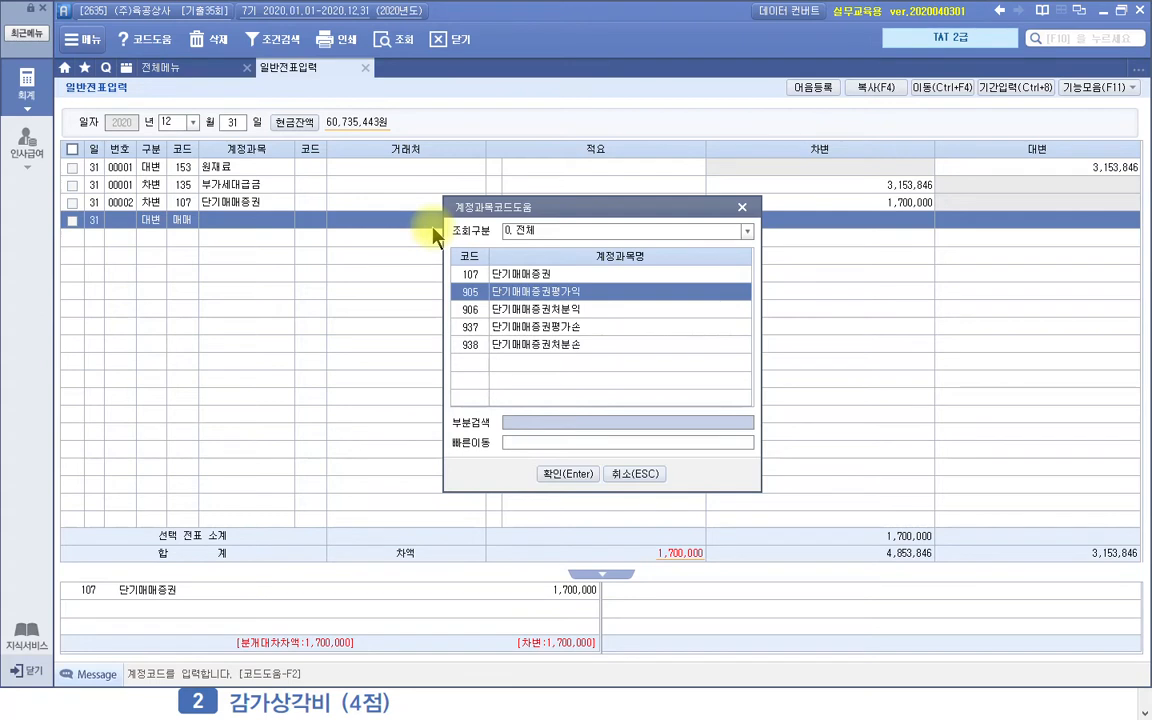
pyautogui.press('Return')
pyautogui.press('Return')
pyautogui.press('Return')
pyautogui.press('Return')
pyautogui.write('1,700,000')
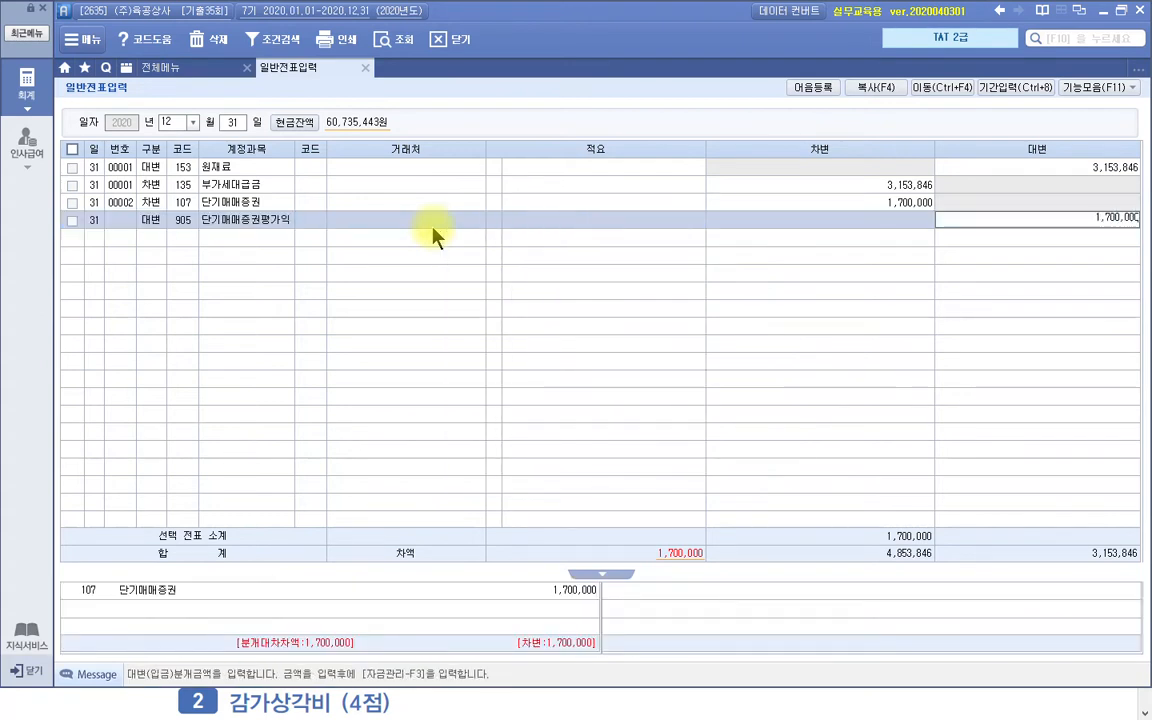
pyautogui.press('Return')
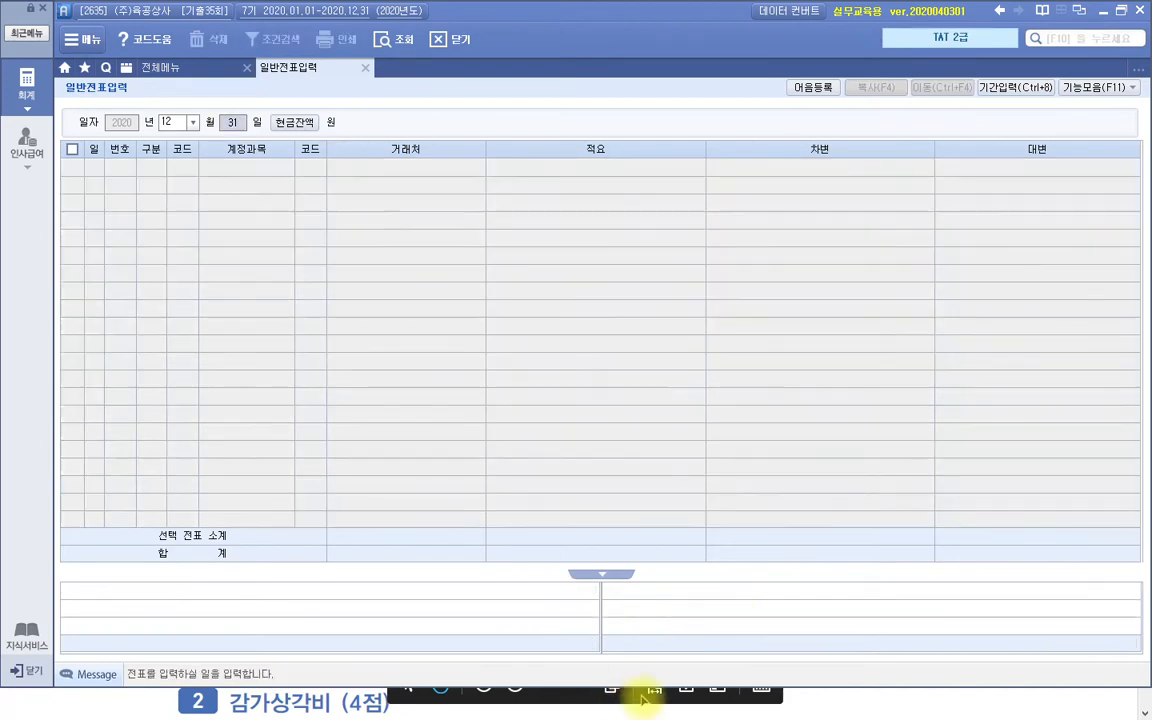
# Step: Switch back to the exam PDF in Adobe Acrobat Reader, leave full-screen view with the tools pane collapsed, and show the 감가상각비 problem
pyautogui.click(648, 689)
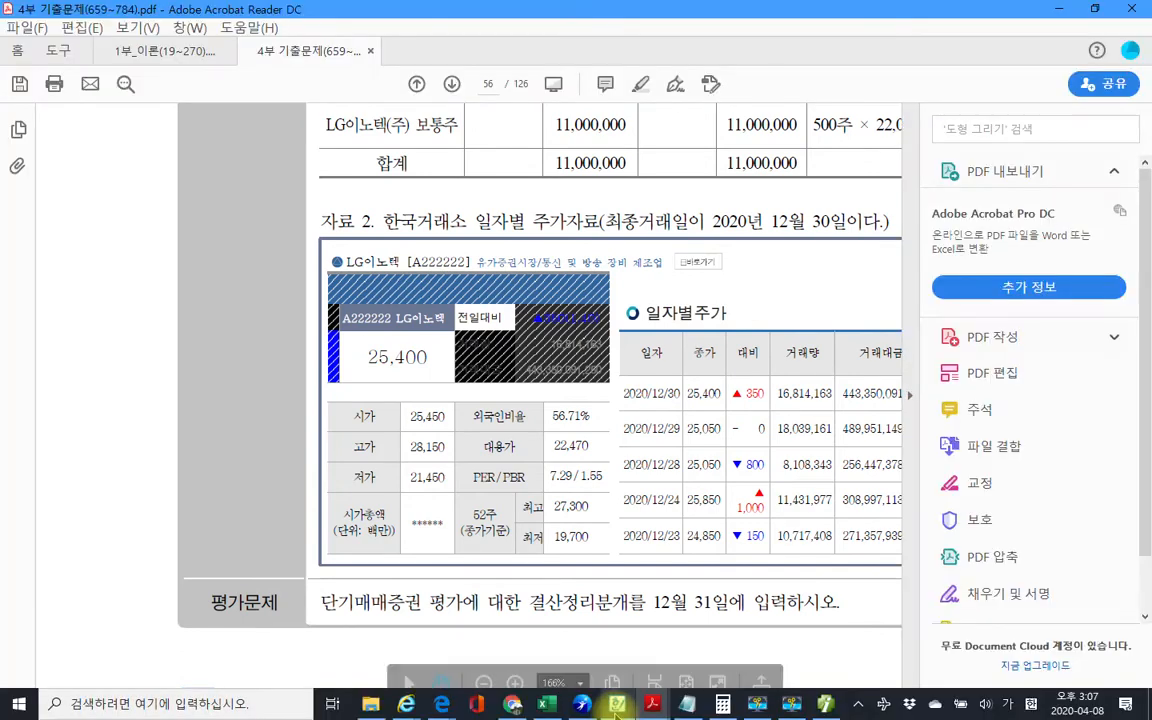
pyautogui.press('Escape')
pyautogui.moveTo(617, 705)
pyautogui.moveTo(652, 705)
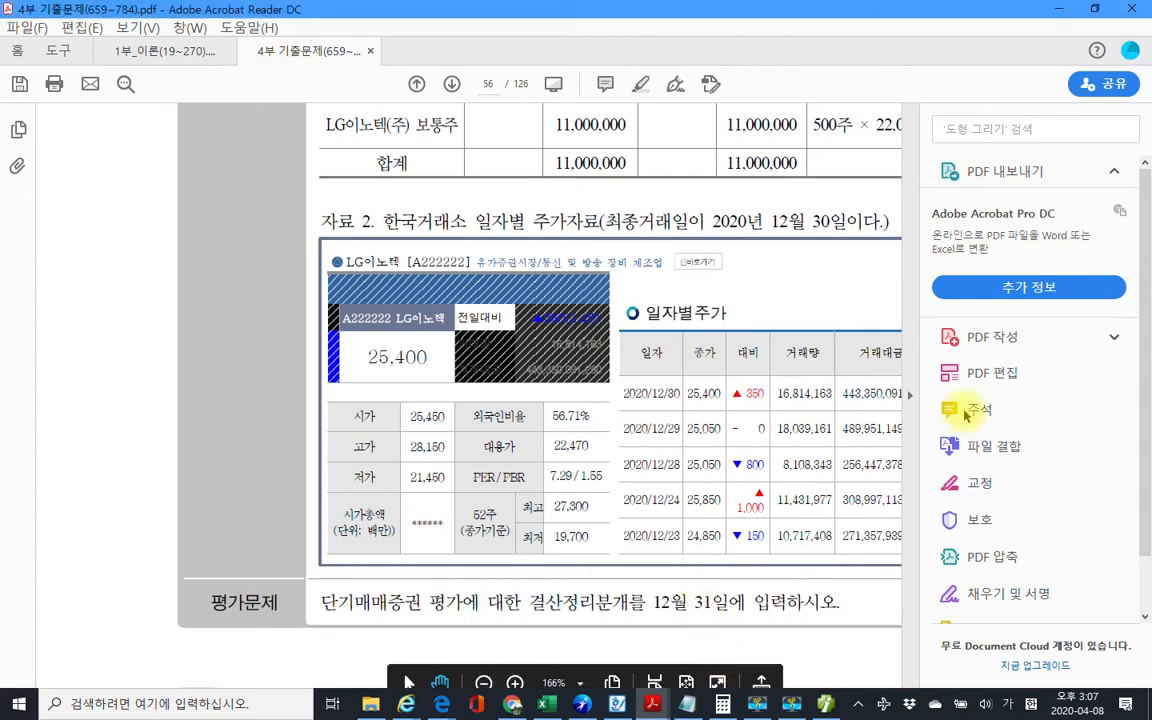
pyautogui.click(911, 400)
pyautogui.scroll(-5, 818, 432)
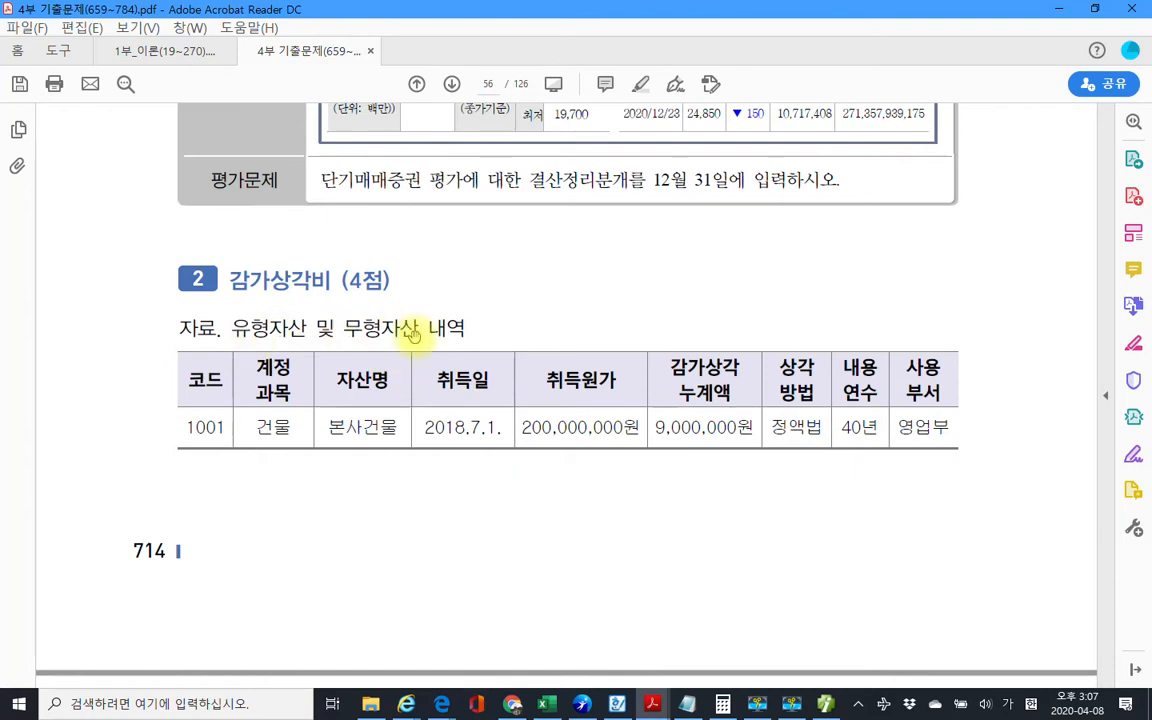
# Step: Highlight the 평가문제 instruction "[고정자산등록]에 거래자료를 입력하시오." of the 감가상각비 problem in the exam PDF
pyautogui.scroll(-2, 405, 325)
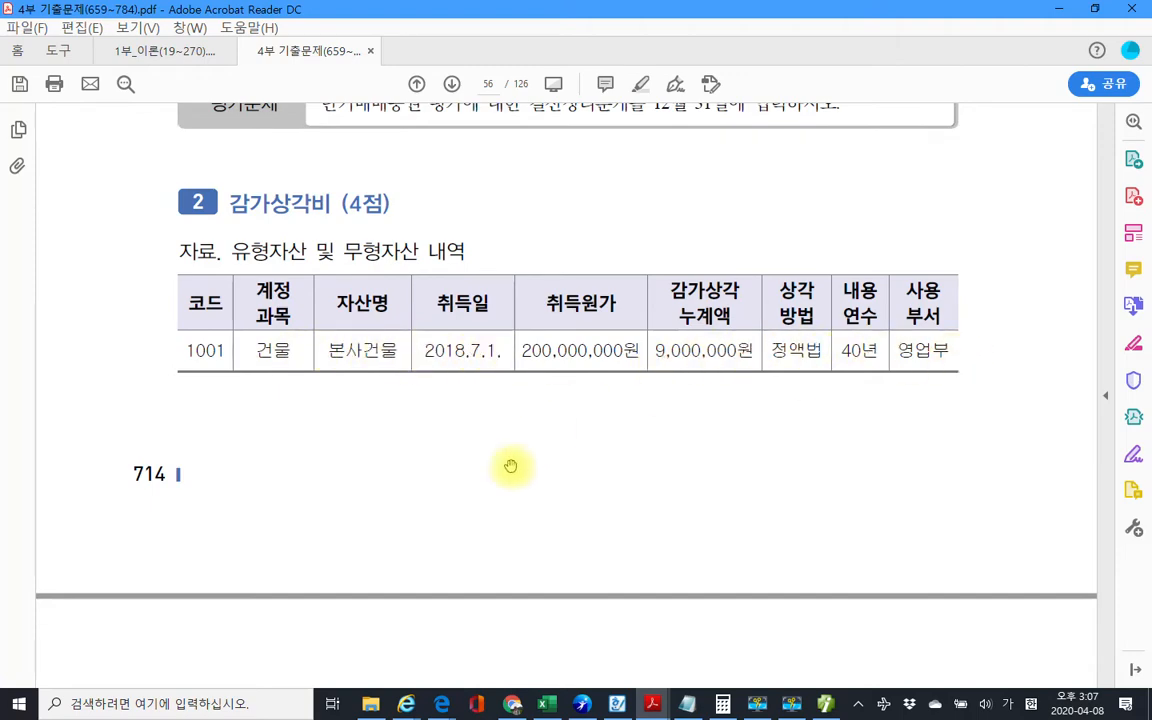
pyautogui.scroll(-10, 510, 466)
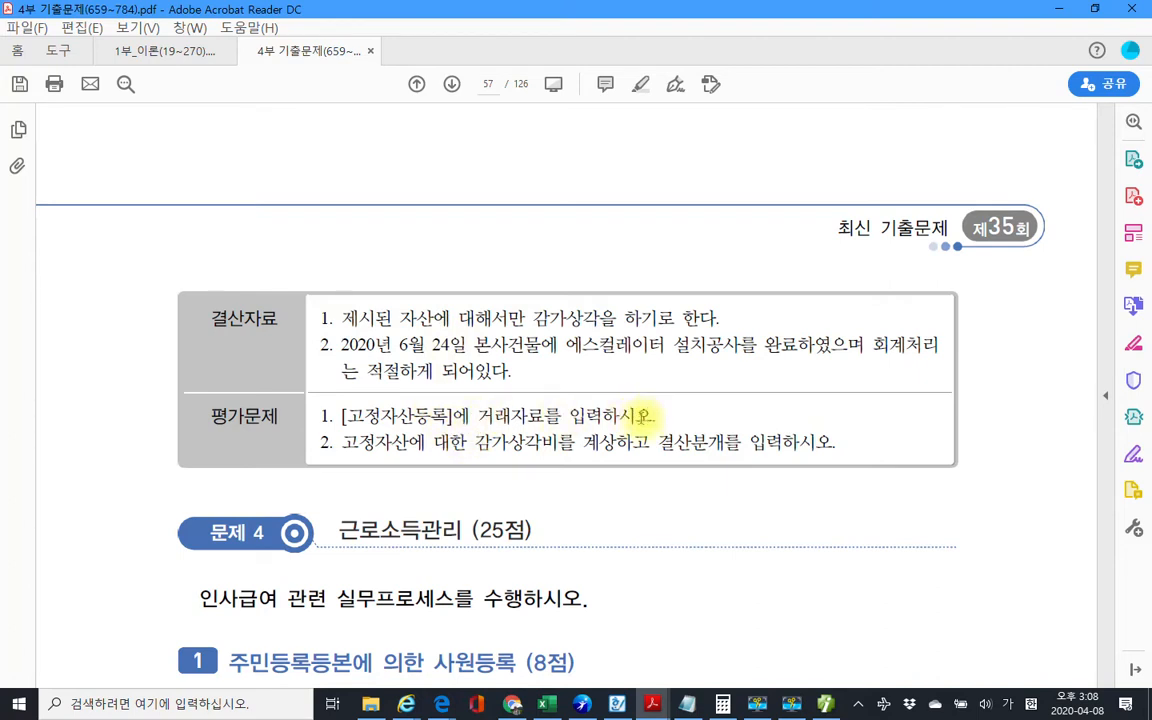
pyautogui.moveTo(654, 415); pyautogui.dragTo(347, 415)
pyautogui.rightClick(400, 420)
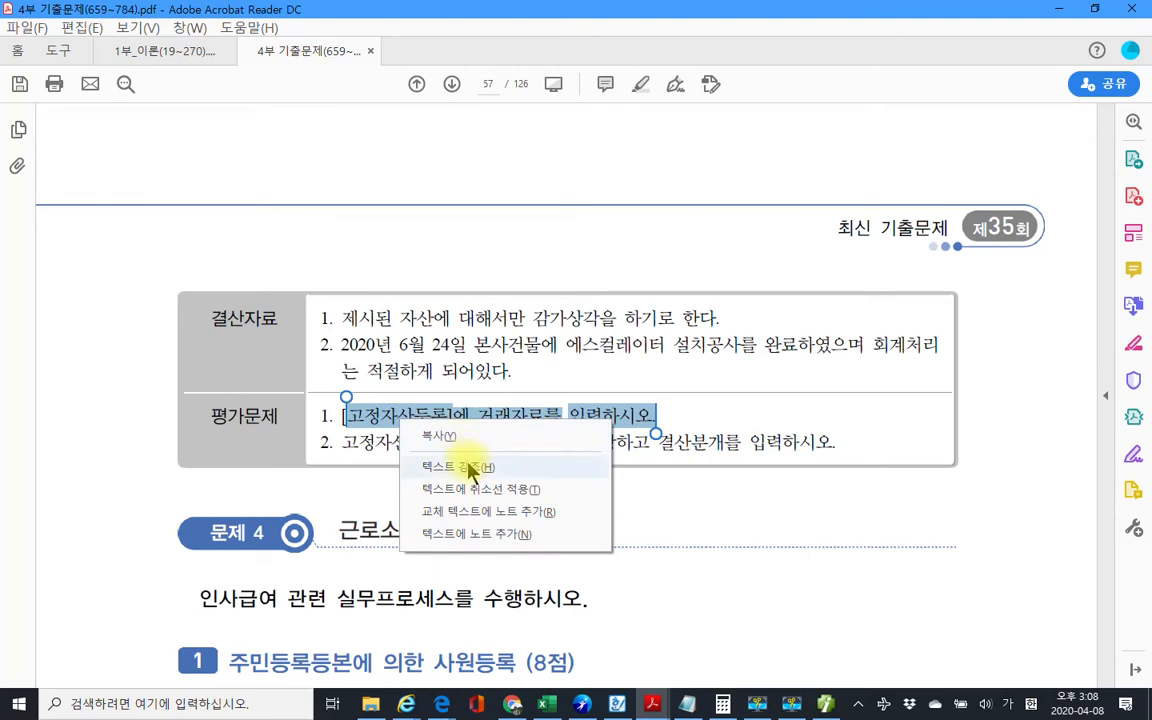
pyautogui.click(470, 468)
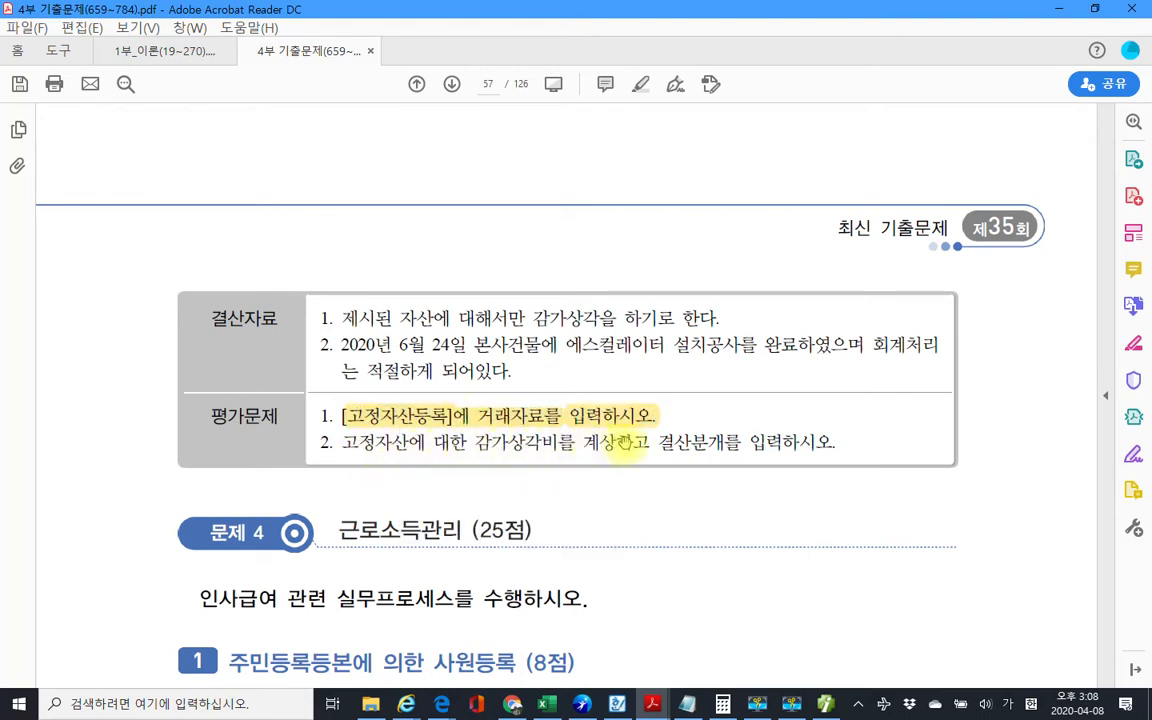
# Step: Review the 결산분개 instruction, the escalator note in 결산자료 and the 본사건물 row of the asset table
pyautogui.moveTo(656, 441); pyautogui.dragTo(836, 442)
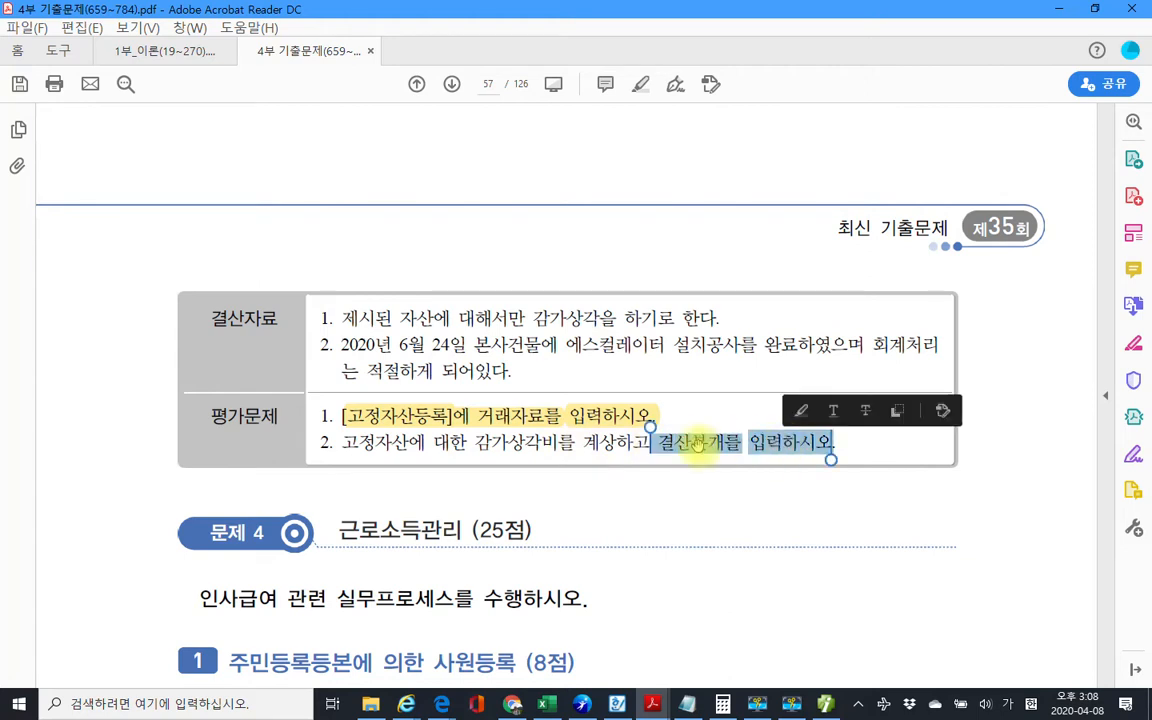
pyautogui.click(665, 442)
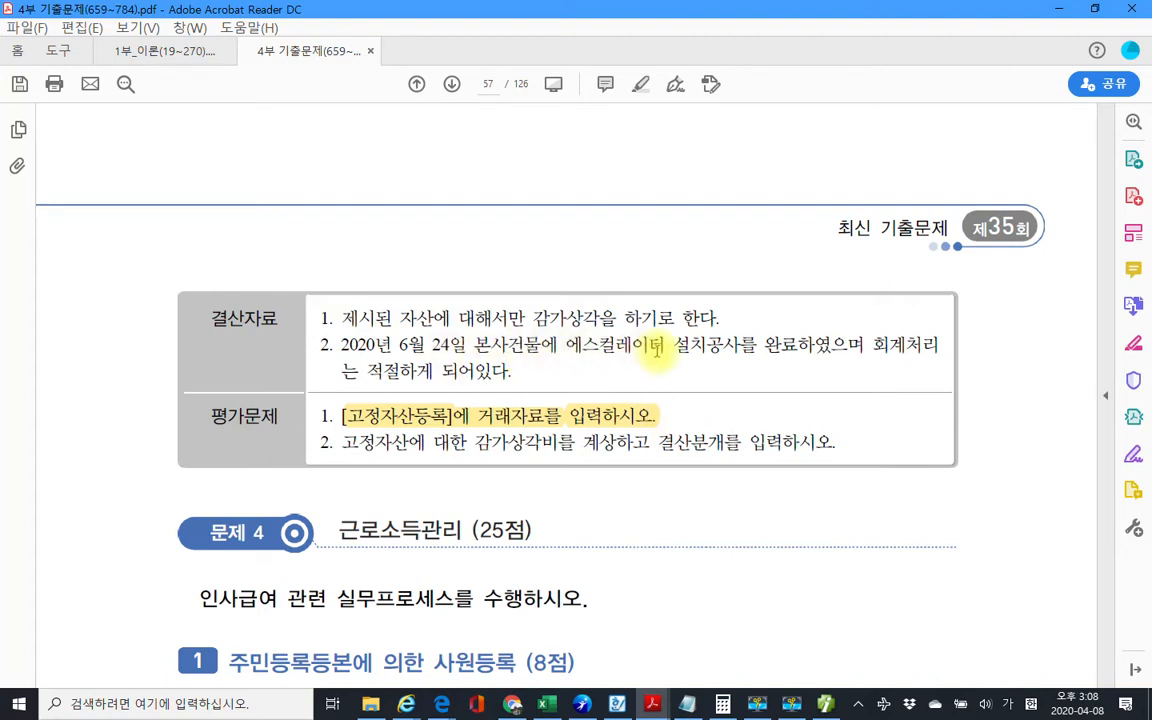
pyautogui.moveTo(653, 705)
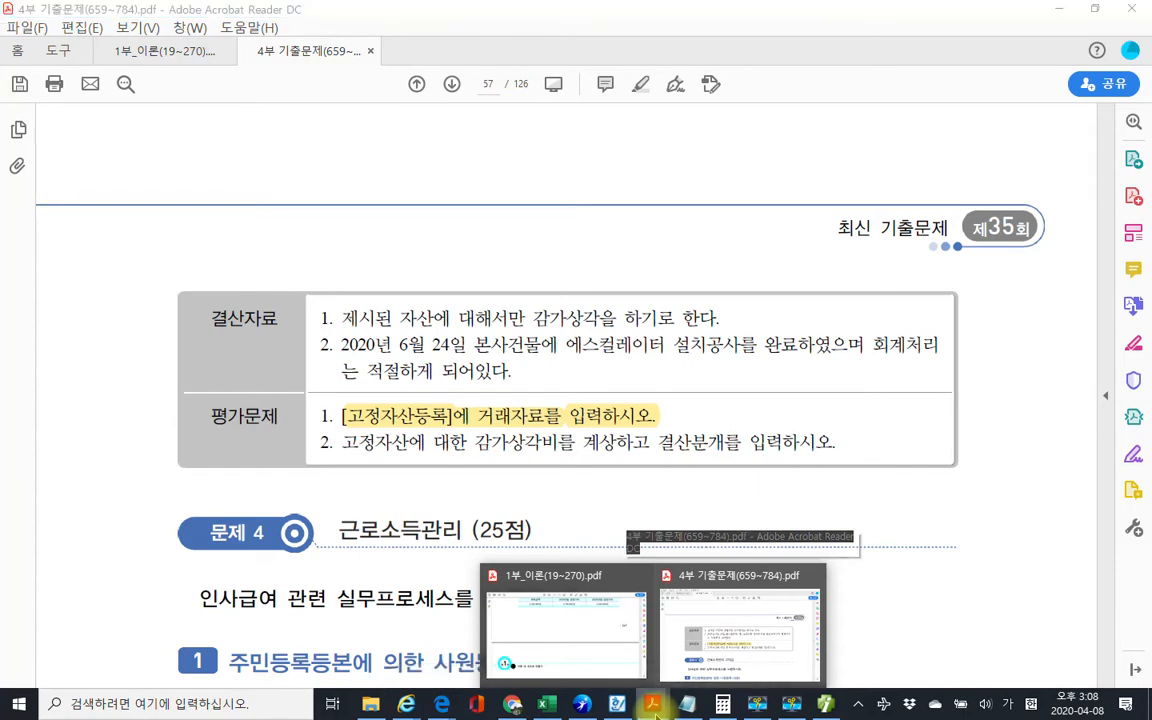
pyautogui.scroll(10, 670, 411)
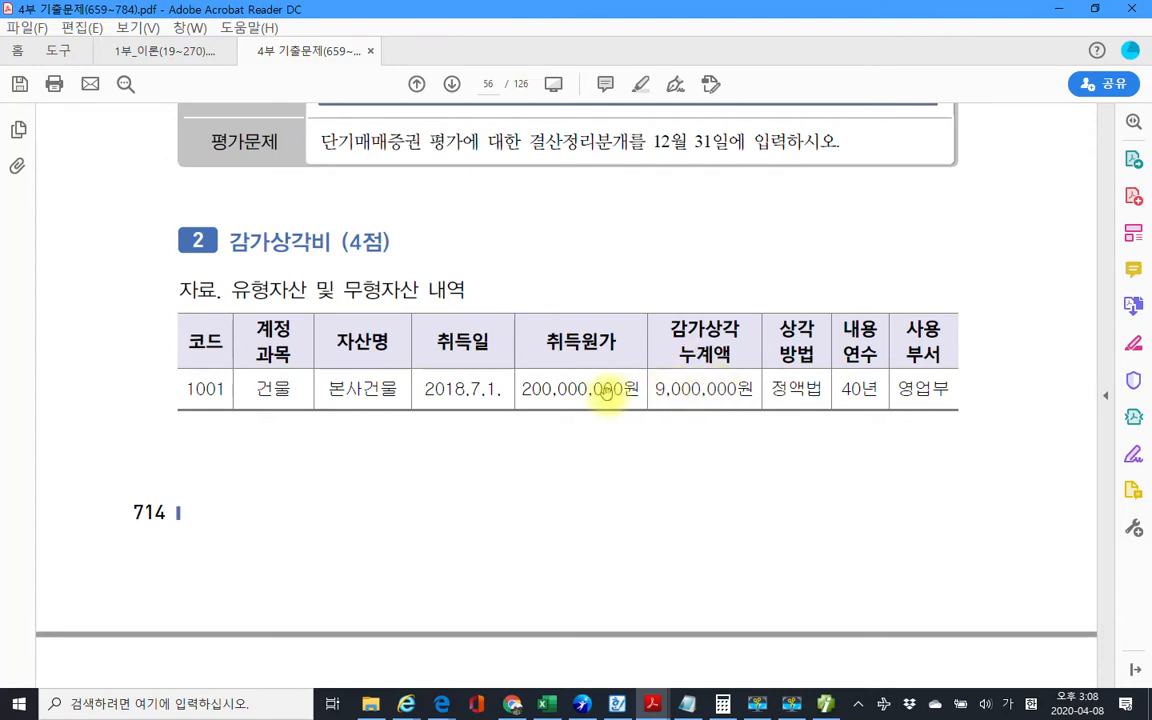
pyautogui.scroll(-5, 597, 458)
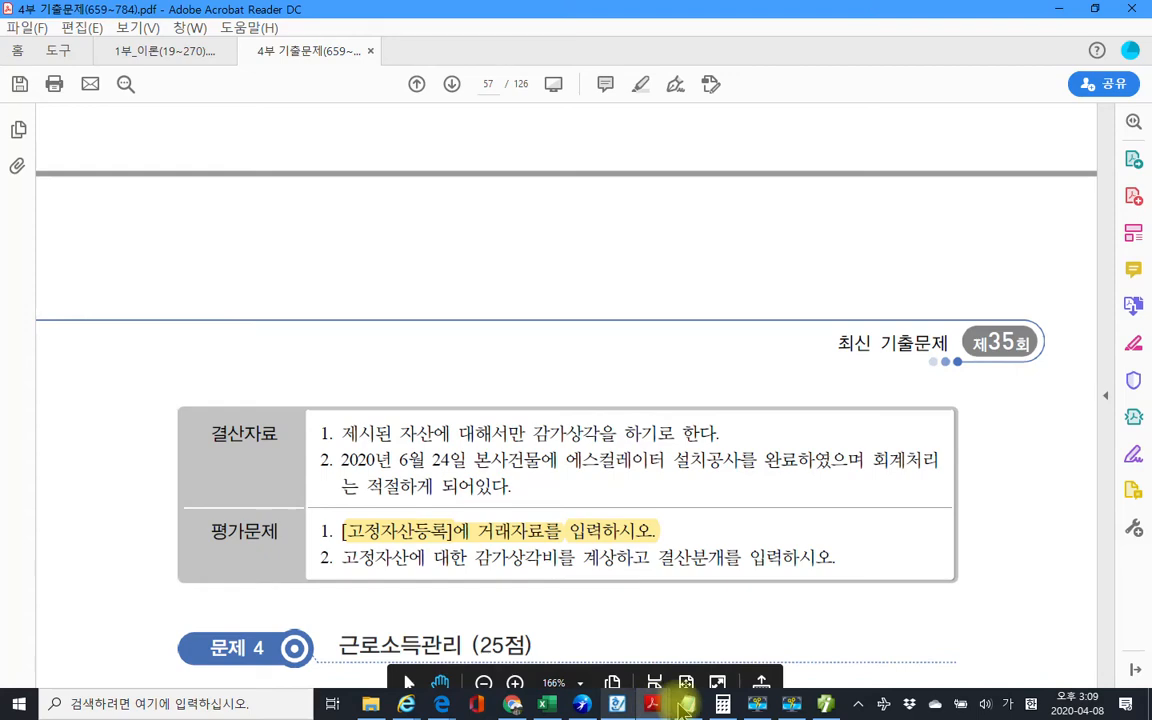
# Step: Switch to Smart A and look up the general vouchers (일반전표입력) dated 6월 24일
pyautogui.moveTo(838, 706)
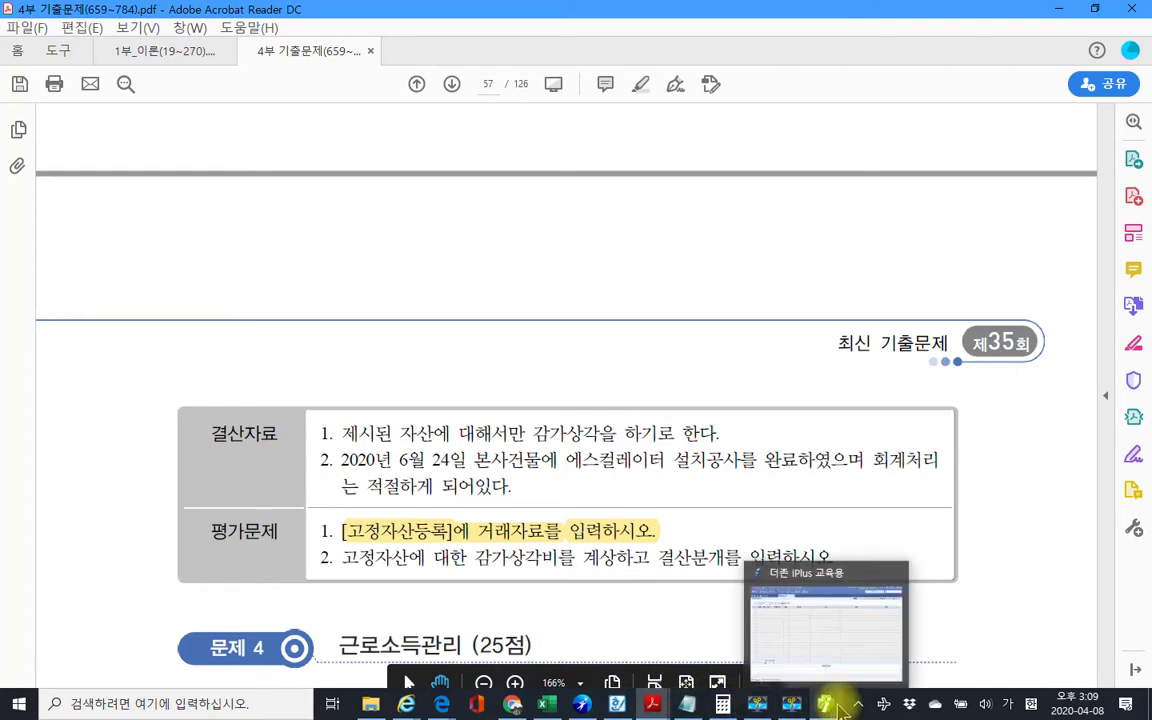
pyautogui.click(838, 707)
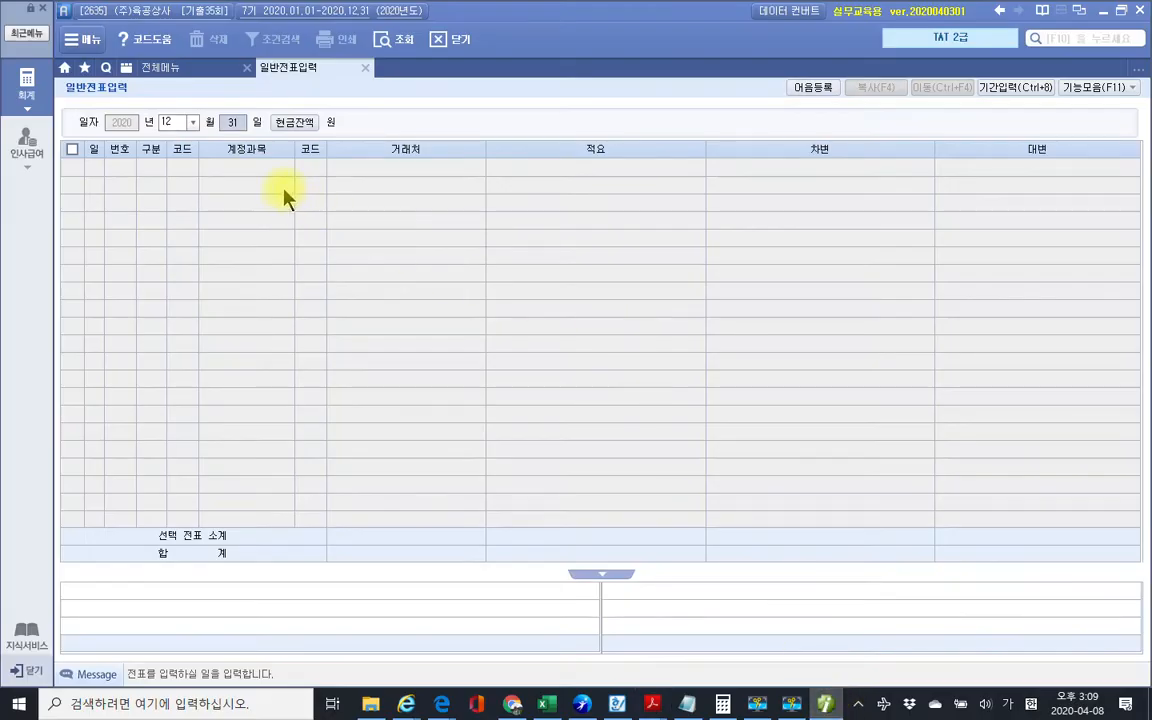
pyautogui.click(184, 134)
pyautogui.write('06')
pyautogui.press('Return')
pyautogui.write('24')
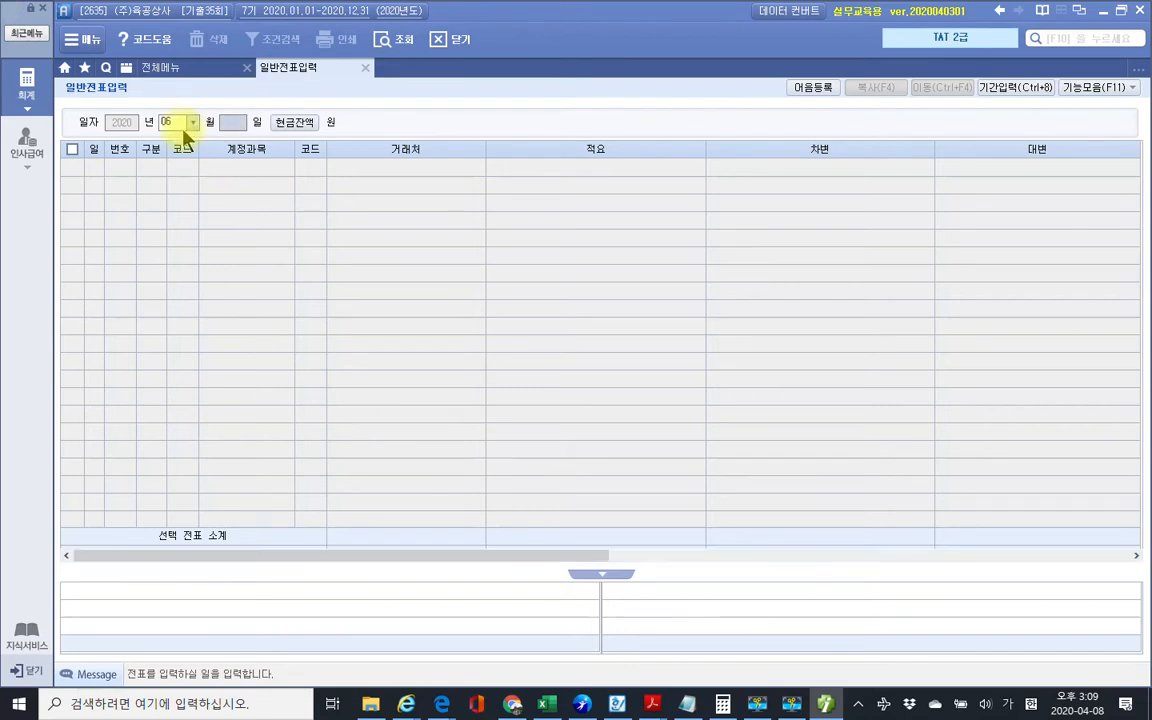
pyautogui.press('Return')
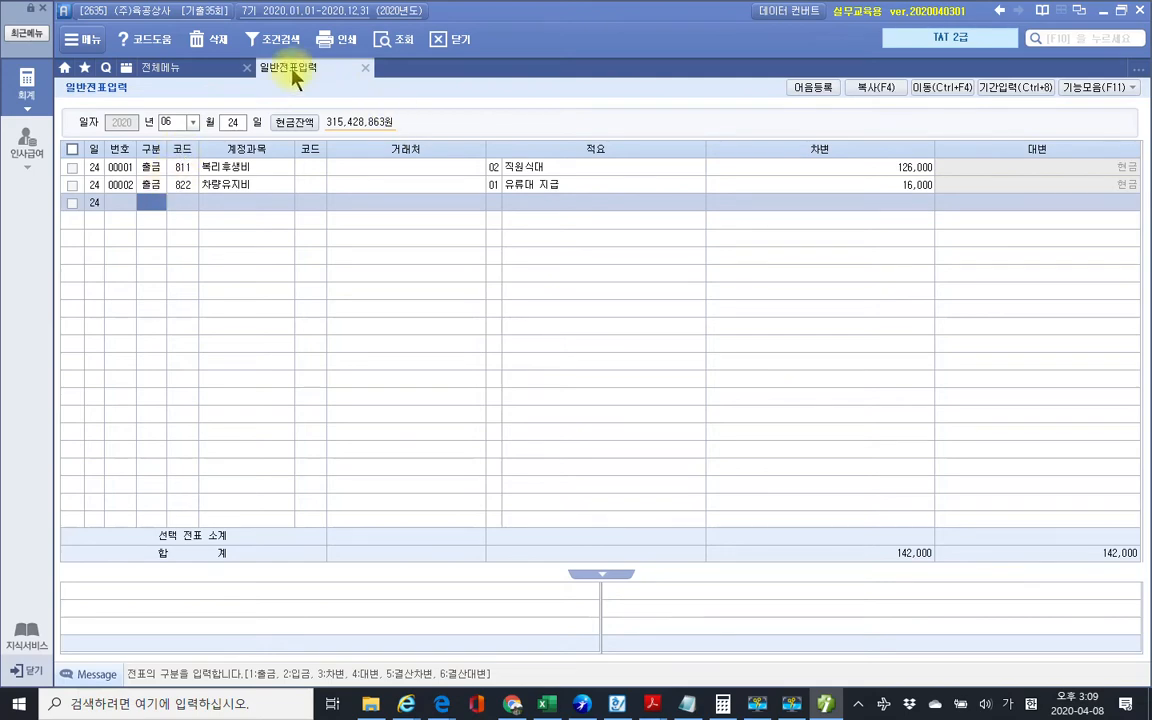
# Step: Switch to the exam PDF 4부 기출문제(659~784) and reread the 결산자료 note on the escalator installation
pyautogui.click(652, 705)
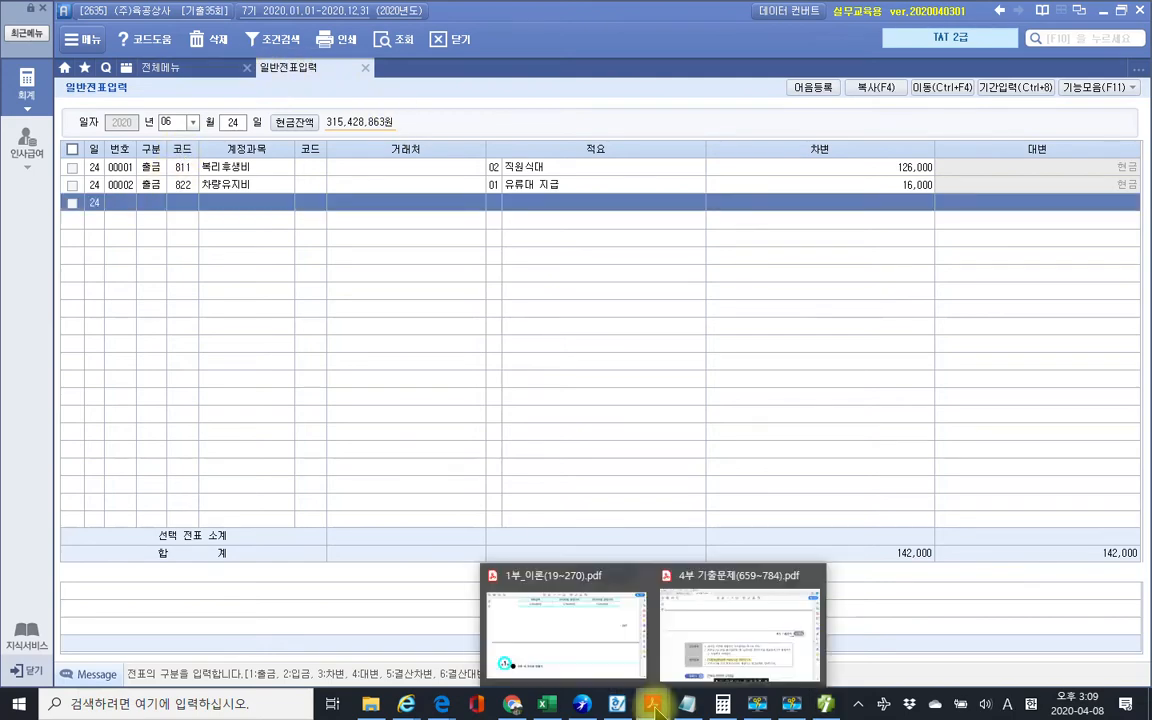
pyautogui.click(690, 645)
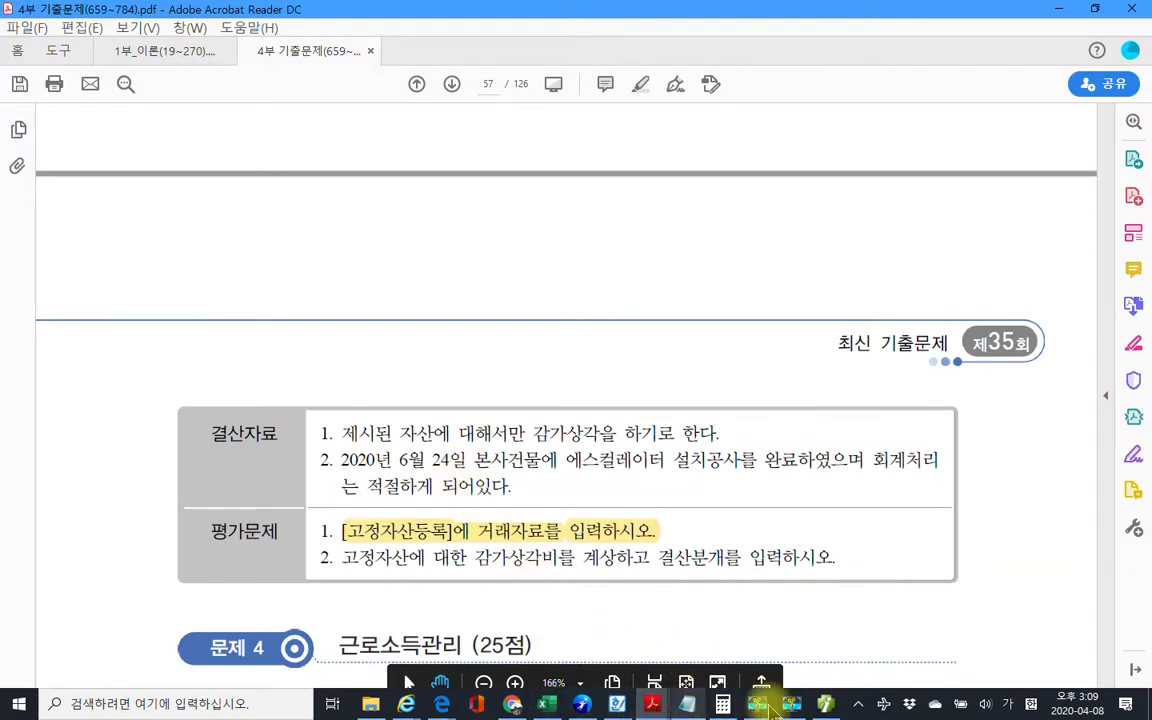
pyautogui.click(652, 705)
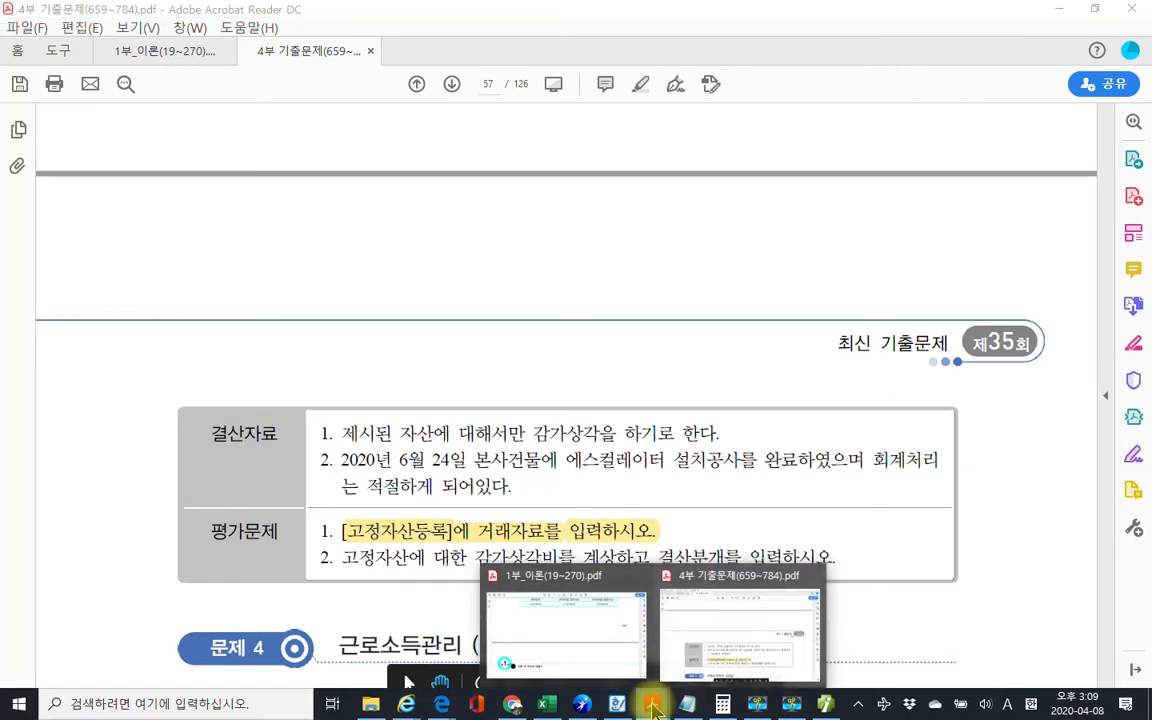
# Step: Switch back to Smart A, look up 6월 24일 in 매입매출전표입력 and examine the 건물 line of the 에스컬레이터 purchase
pyautogui.click(826, 705)
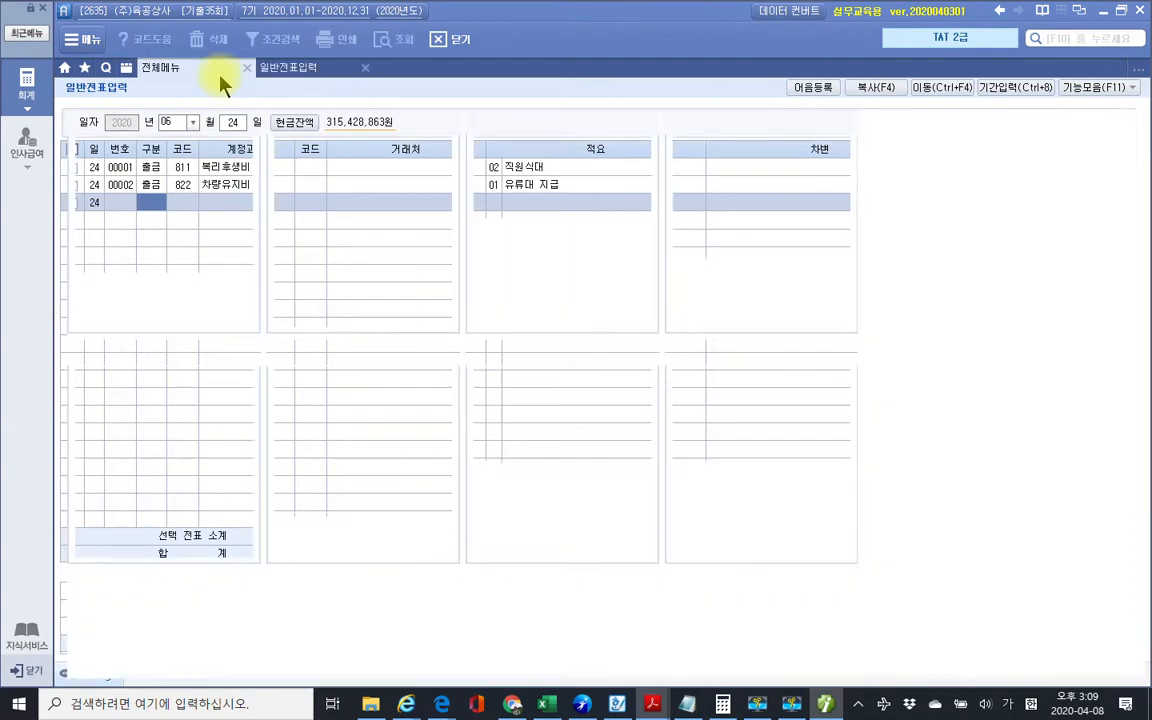
pyautogui.click(215, 70)
pyautogui.click(357, 155)
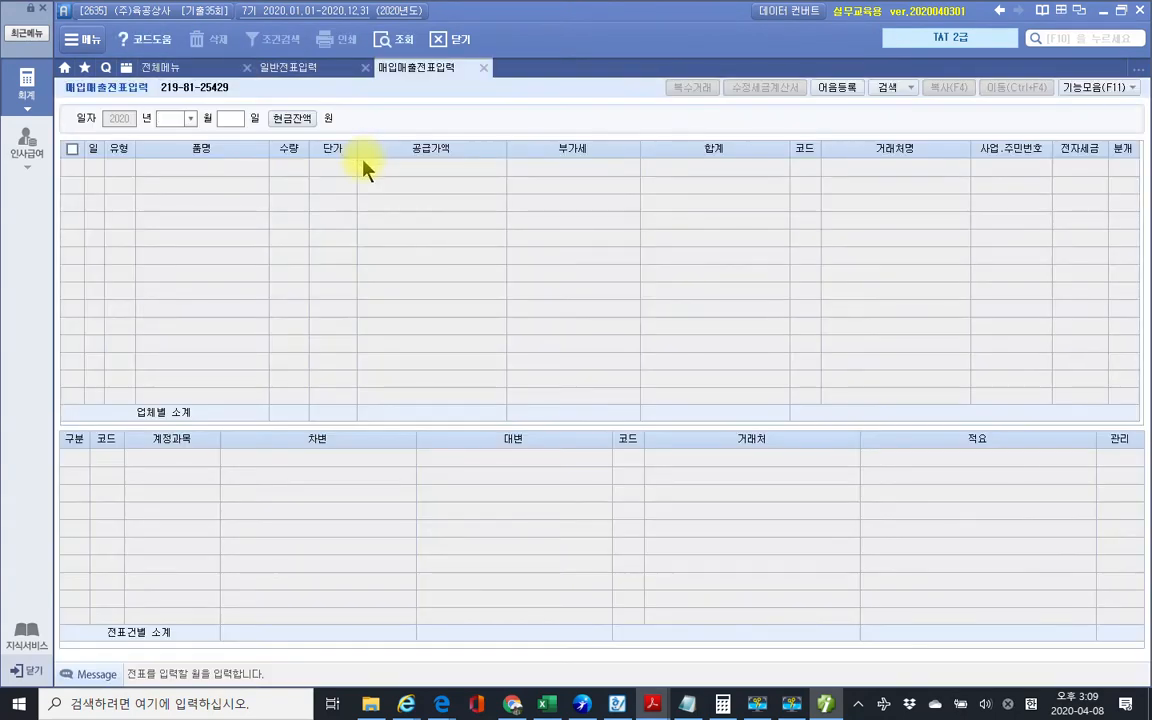
pyautogui.write('06')
pyautogui.write('24')
pyautogui.press('Return')
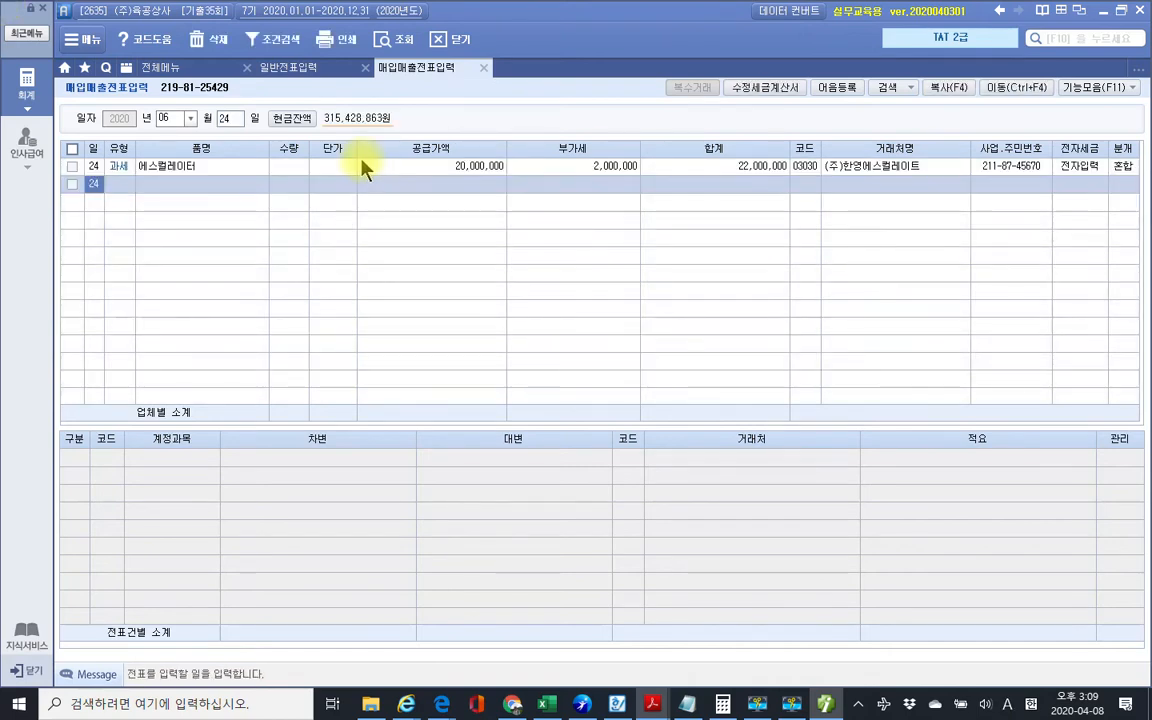
pyautogui.click(362, 165)
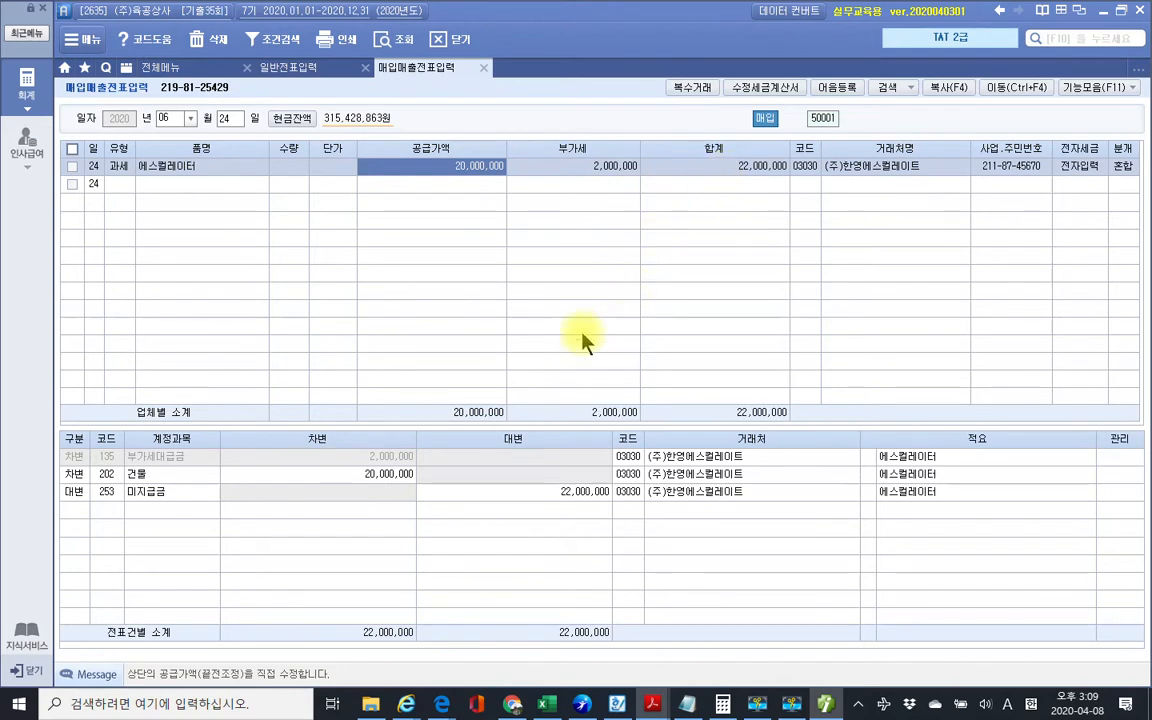
pyautogui.click(350, 476)
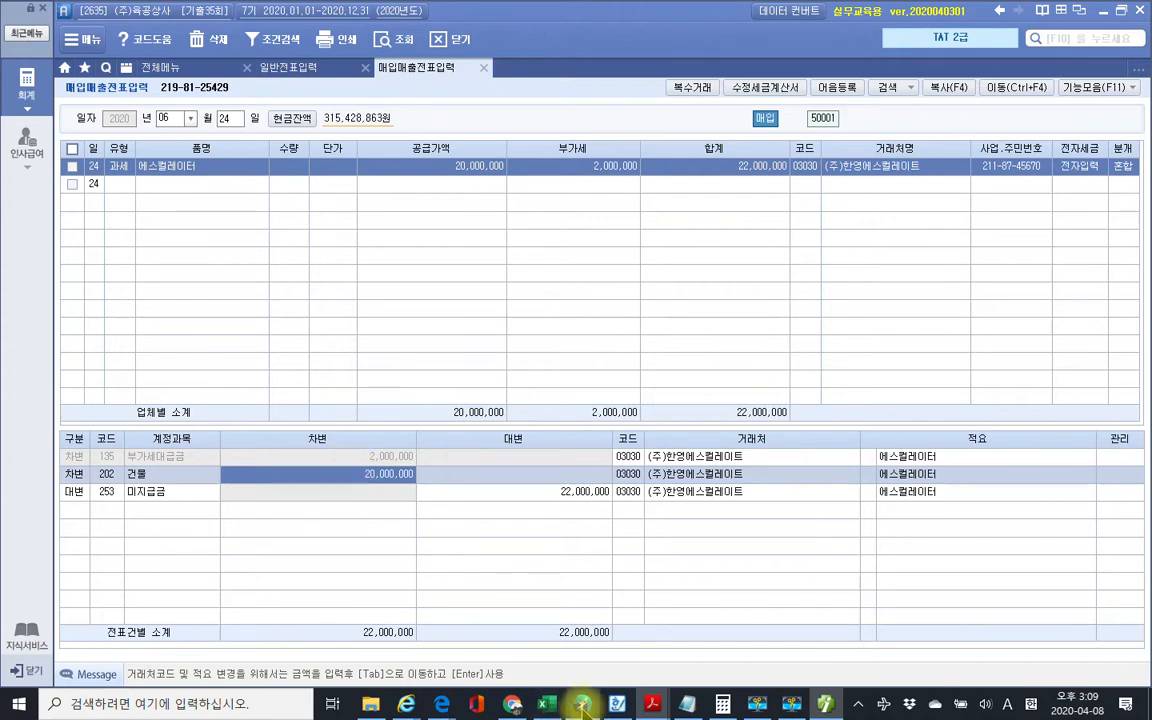
# Step: Open 고정자산등록 for all accounts and asset types, and start a new asset row under account 202 건물
pyautogui.click(213, 72)
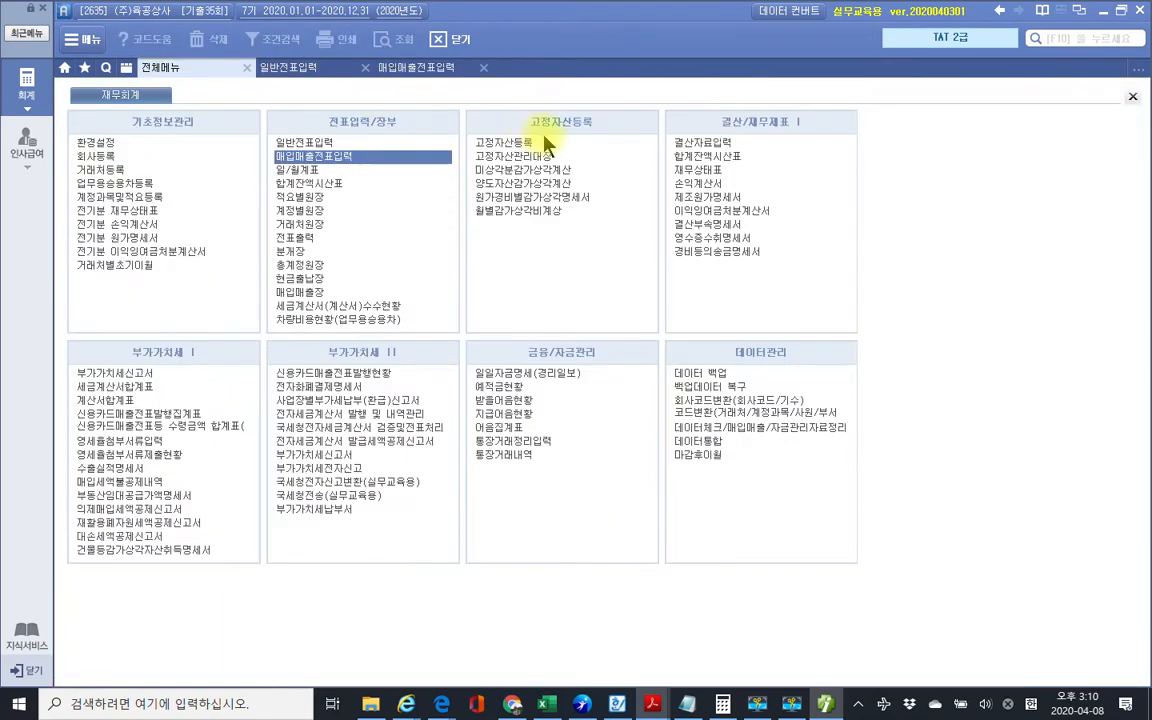
pyautogui.click(528, 143)
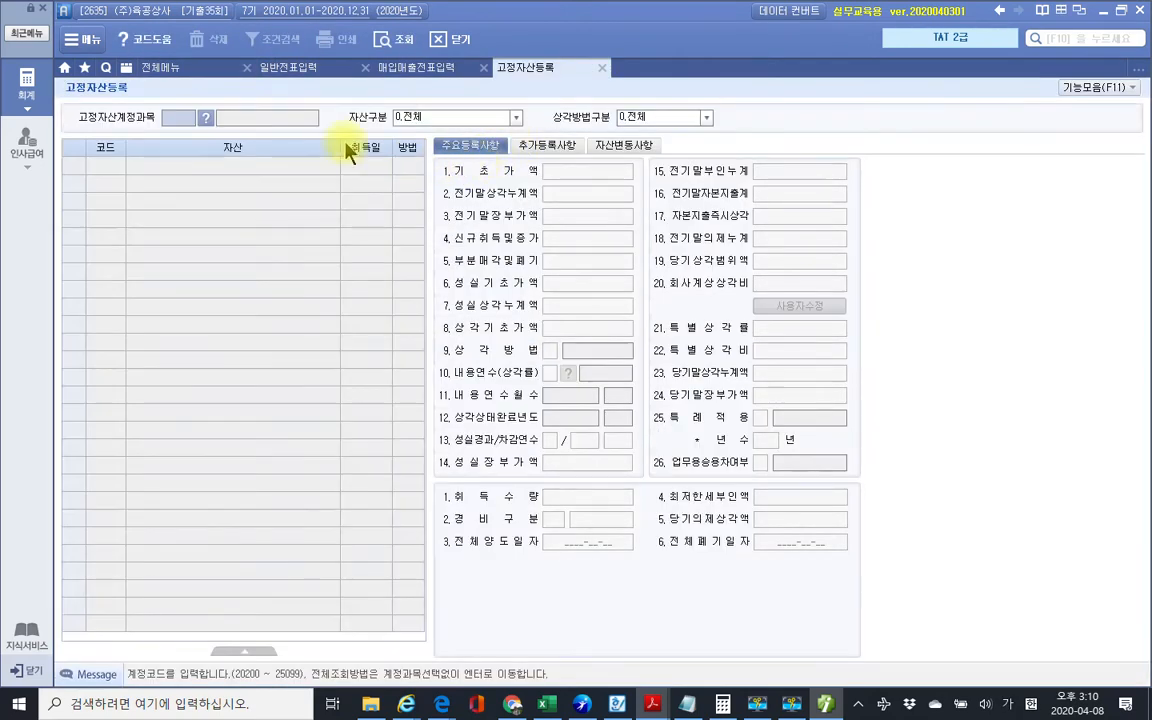
pyautogui.press('Return')
pyautogui.press('Return')
pyautogui.press('Return')
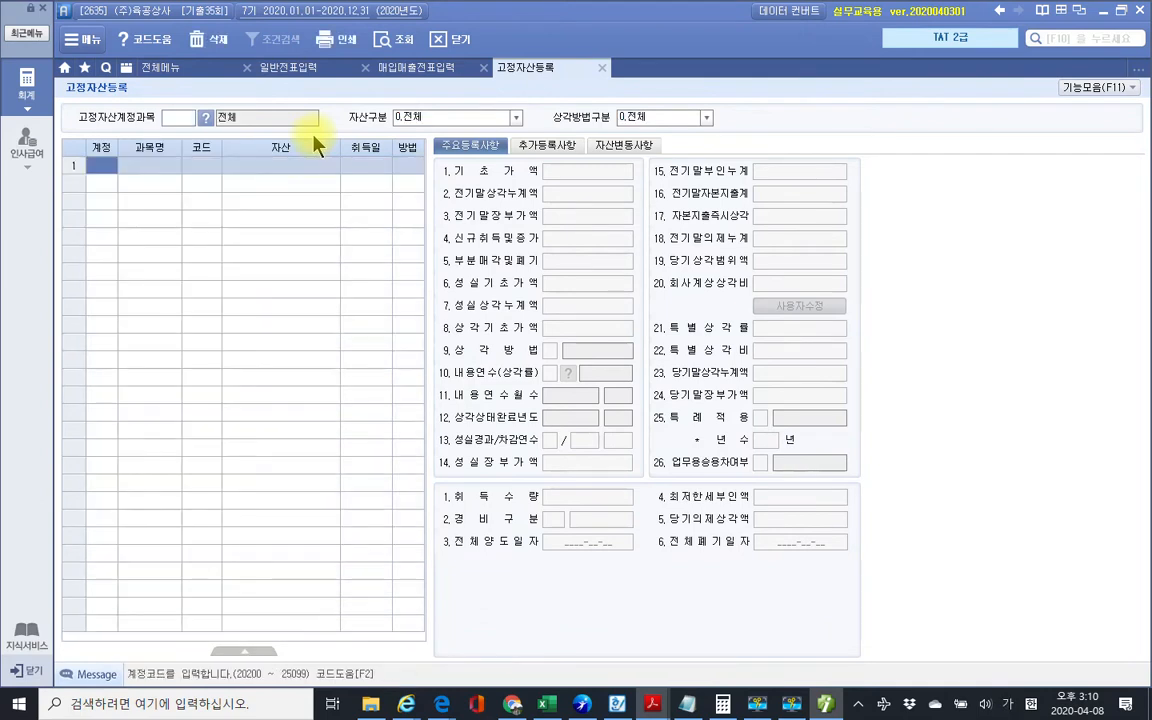
pyautogui.press('F2')
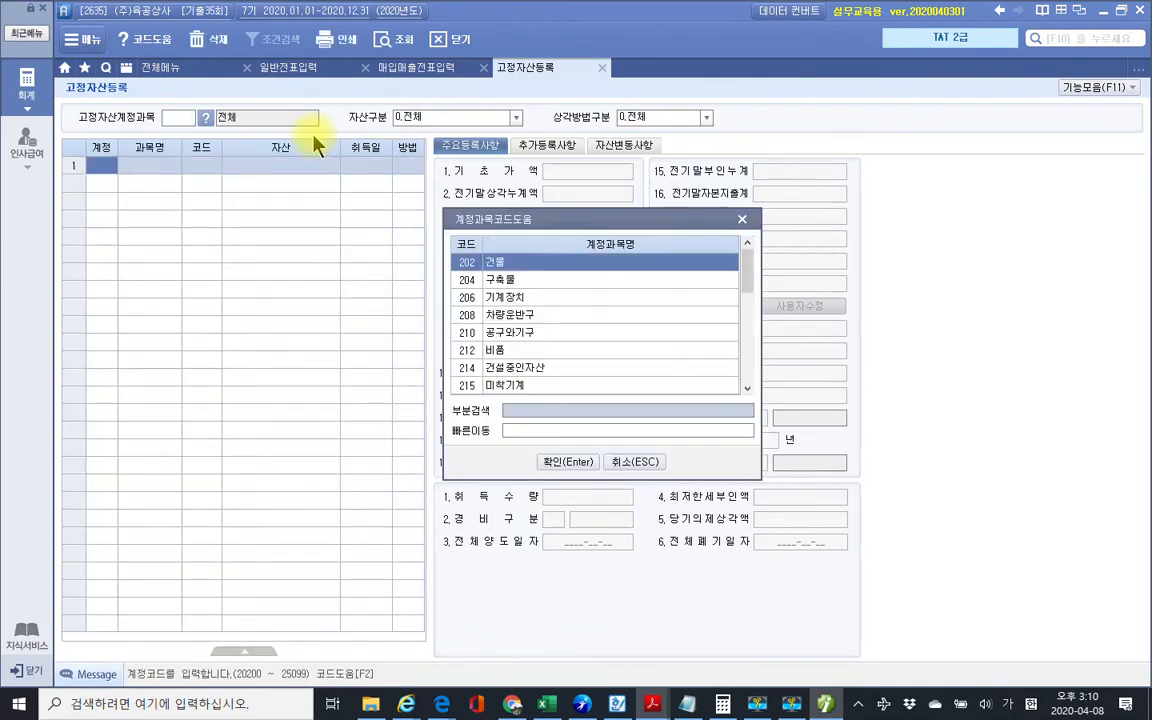
pyautogui.click(549, 456)
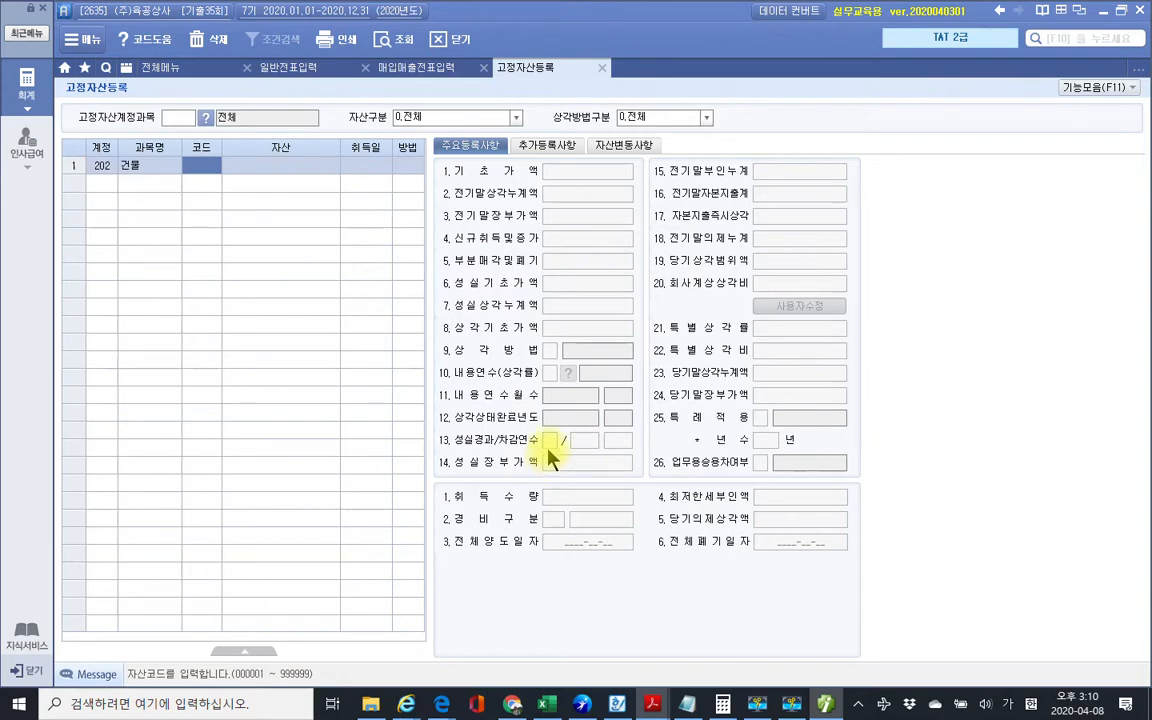
# Step: Register the asset with code 1001, the name 본사건물 and the acquisition date 2018-07-01
pyautogui.write('1001')
pyautogui.press('Return')
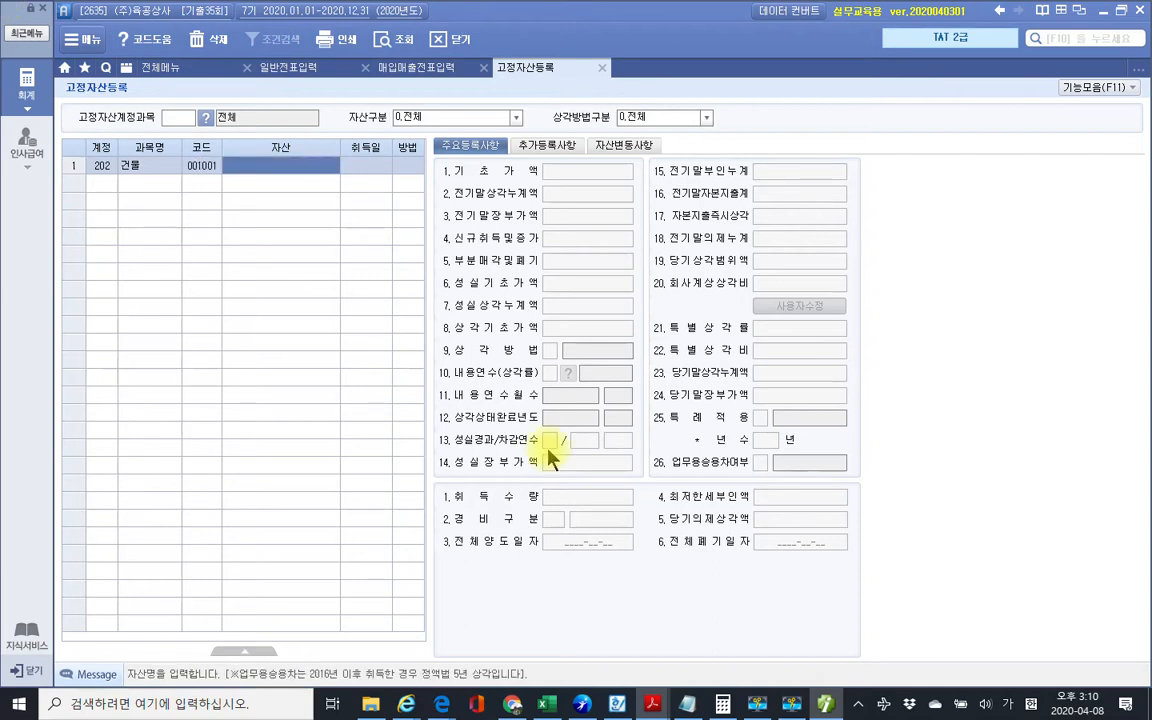
pyautogui.write('본사미')
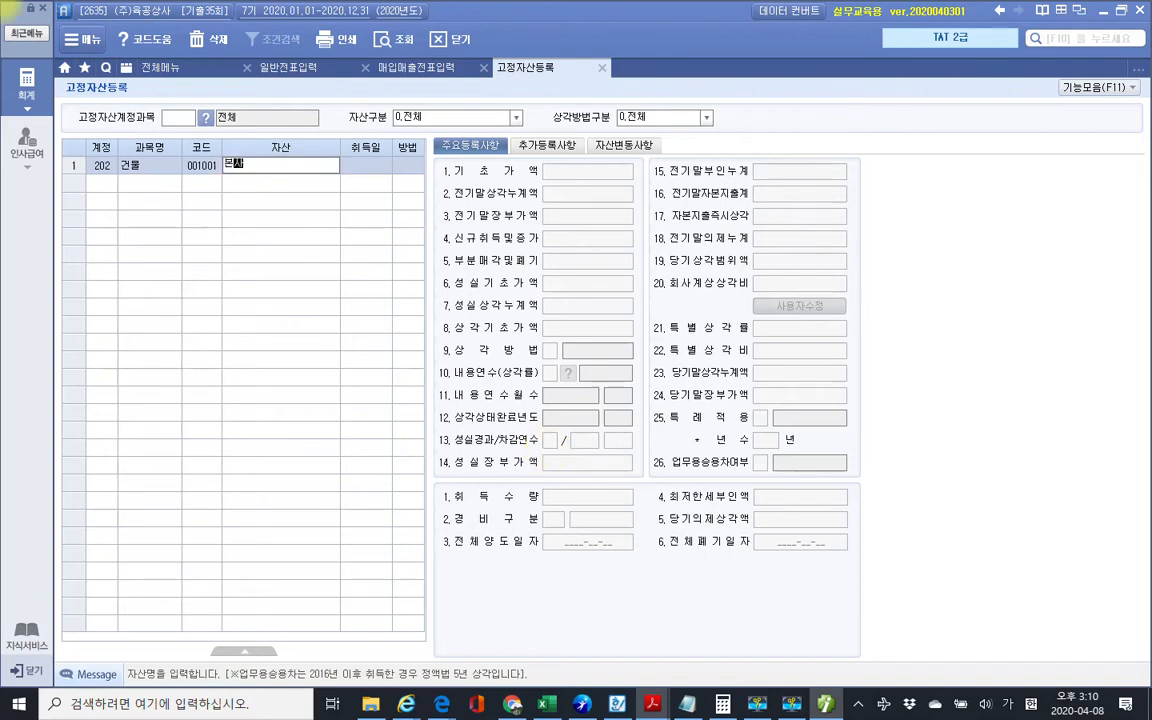
pyautogui.write('센')
pyautogui.write('물')
pyautogui.press('Return')
pyautogui.write('2018-')
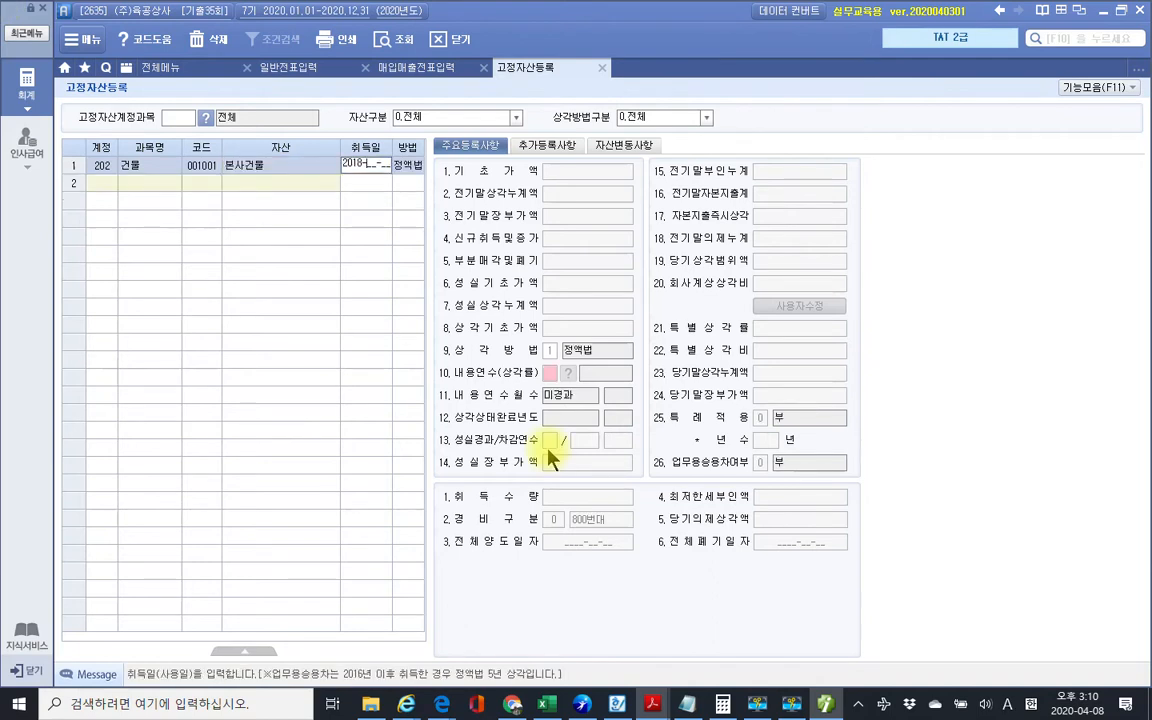
pyautogui.write('07-01')
pyautogui.press('Return')
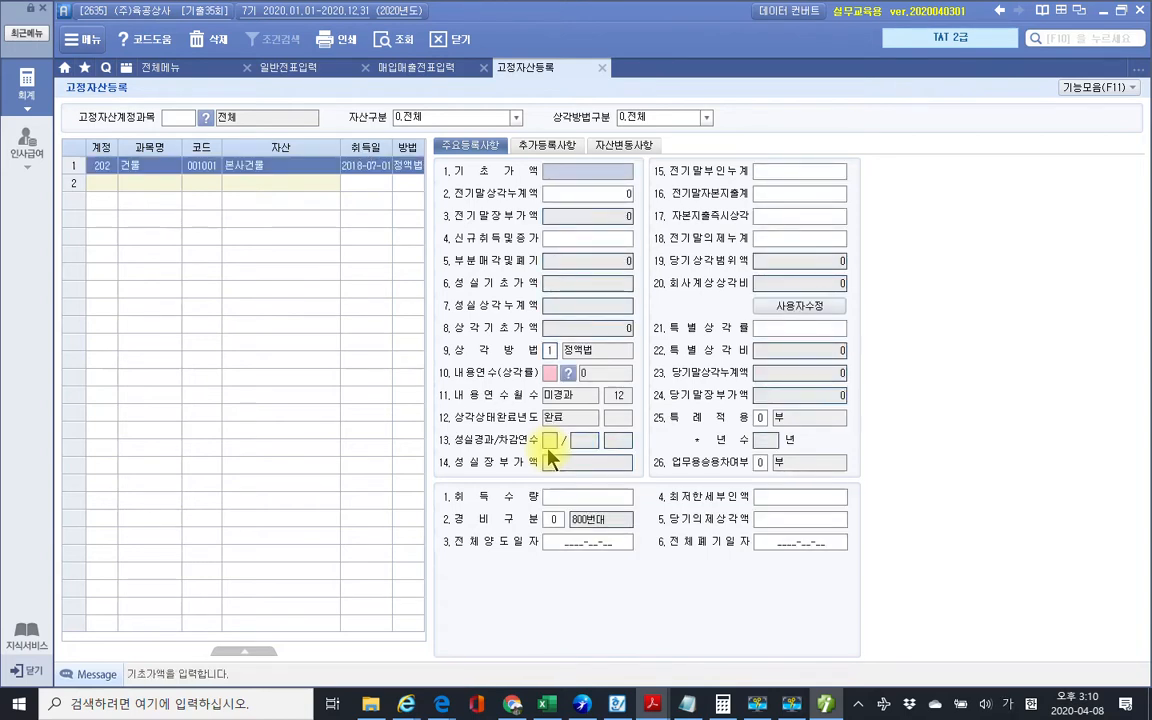
# Step: Set the 기초가액 of 본사건물 to 200,000,000 and its 전기말상각누계액 to 9,000,000
pyautogui.write('300000000')
pyautogui.press('Return')
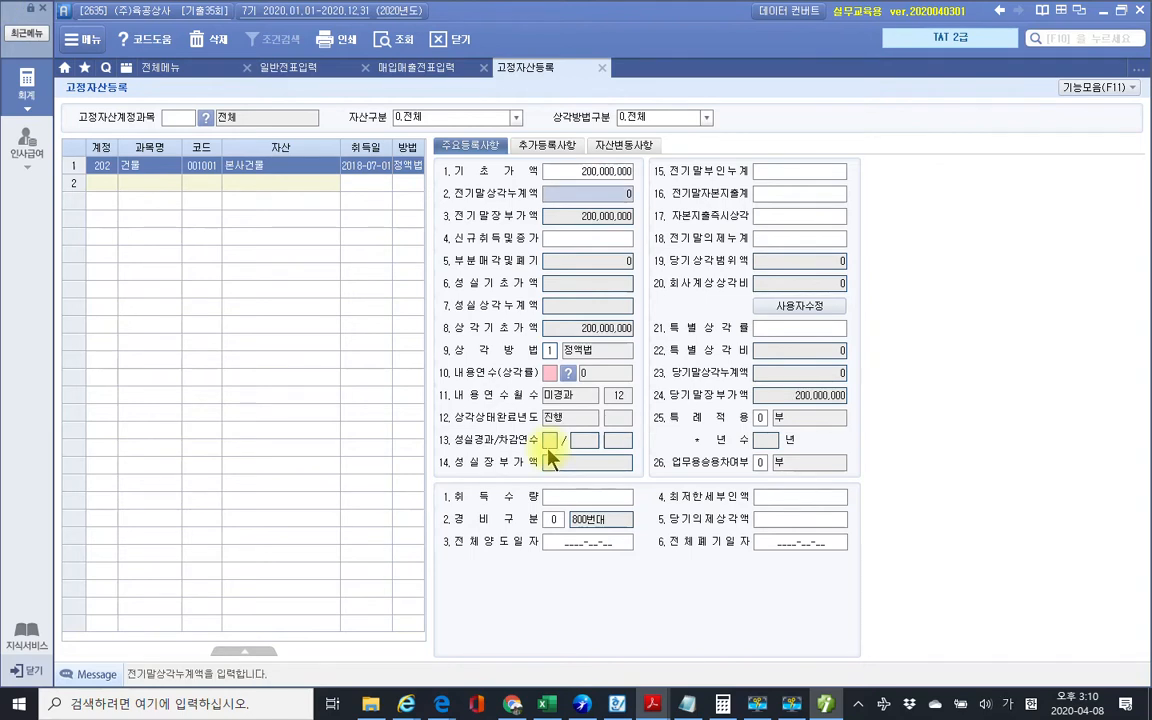
pyautogui.write('5000000')
pyautogui.press('Return')
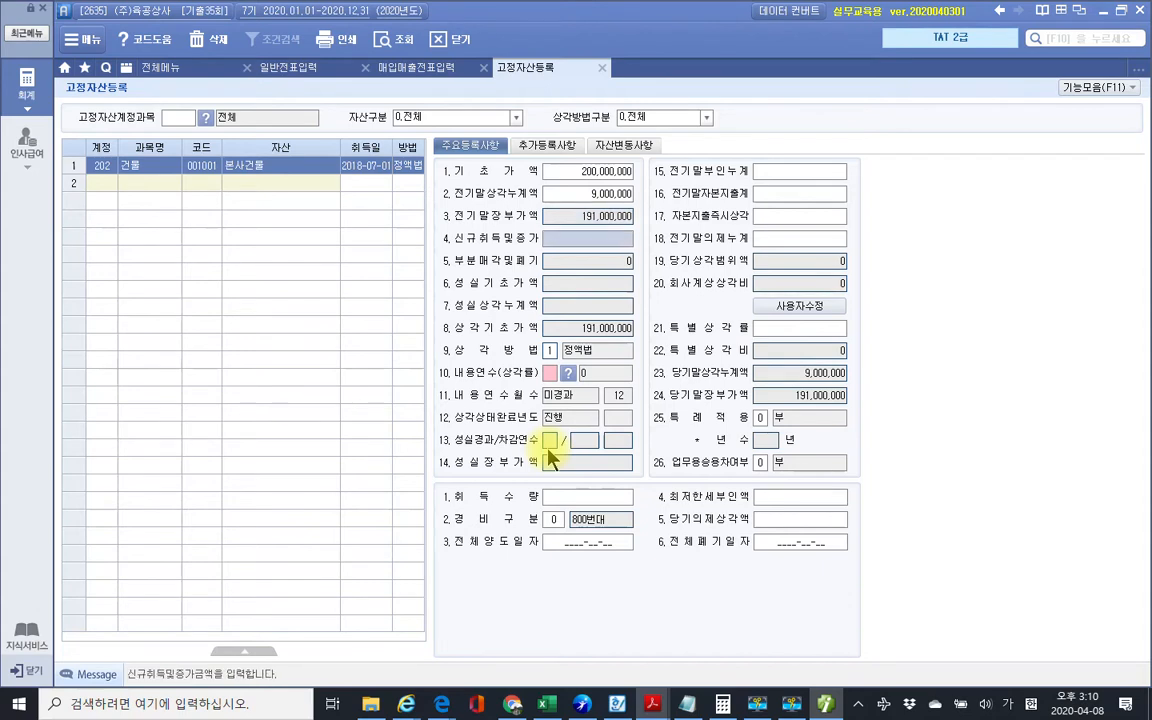
# Step: Check the 에스컬레이터 purchase in 매입매출전표입력, and set the 신규취득및증가 of 본사건물 to 20,000,000 in 고정자산등록
pyautogui.click(406, 68)
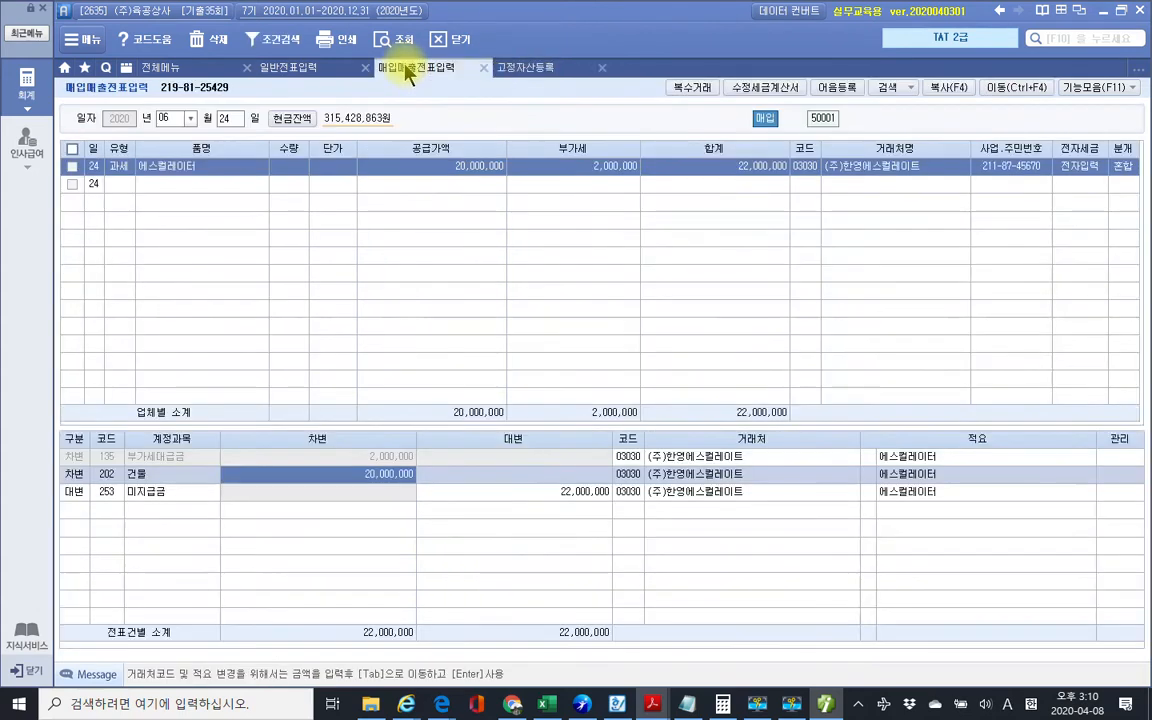
pyautogui.click(540, 68)
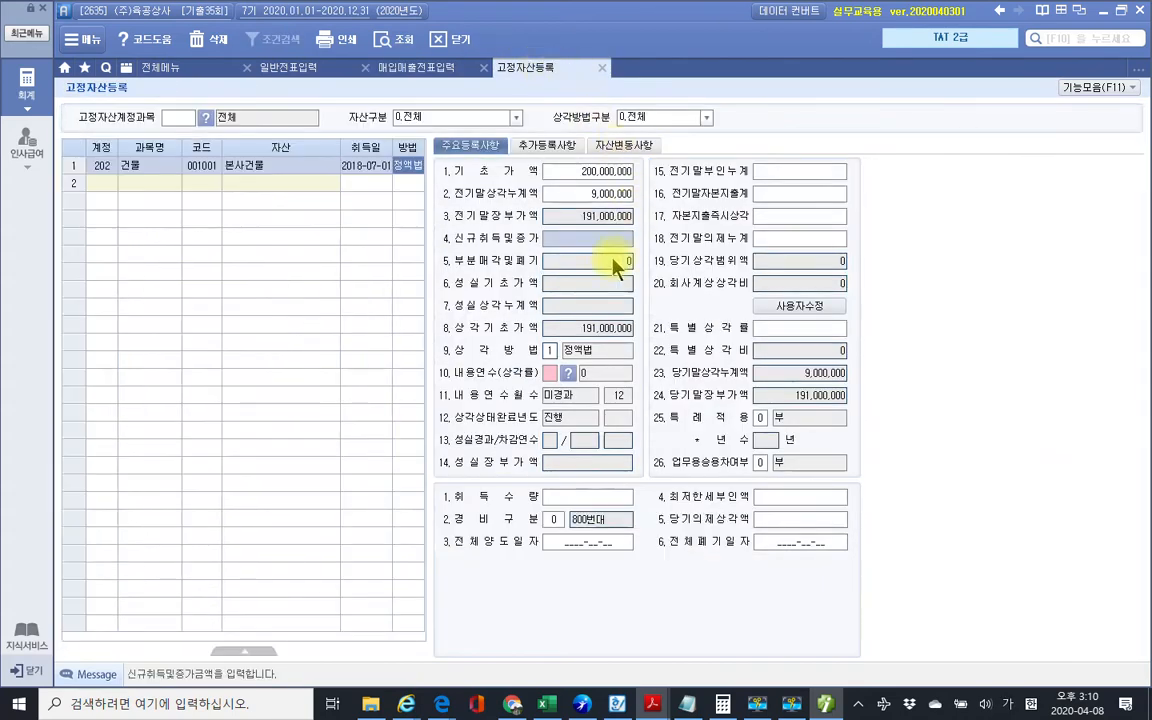
pyautogui.write('20000000')
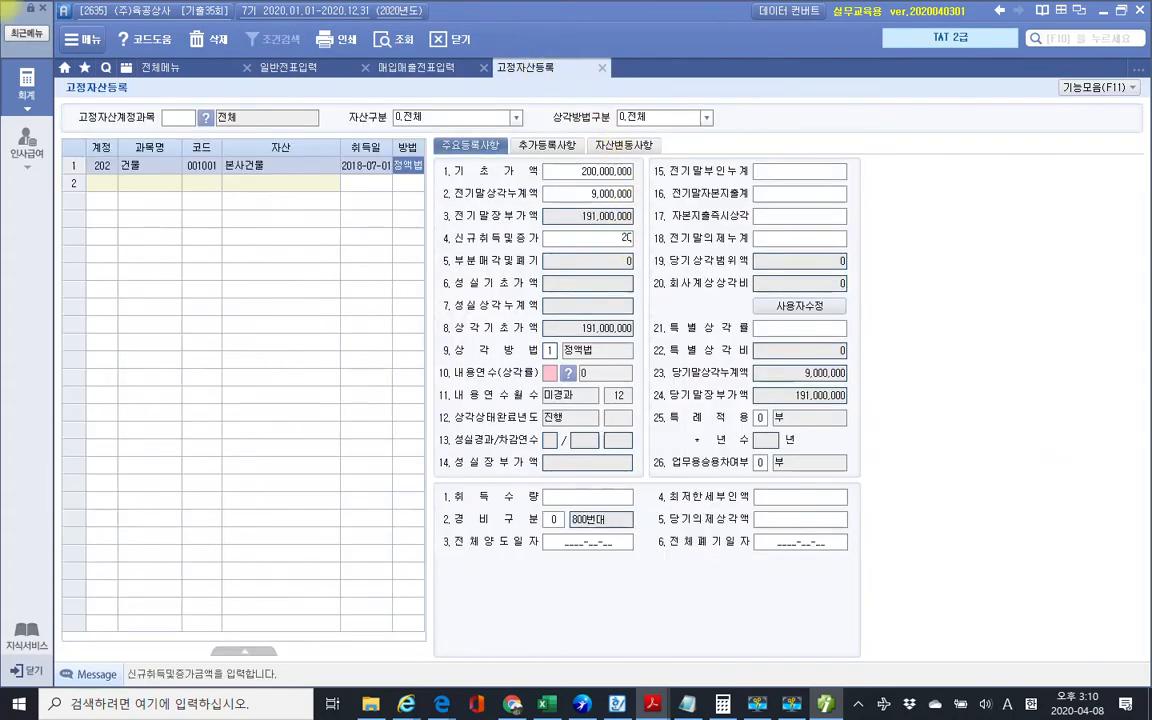
pyautogui.press('Return')
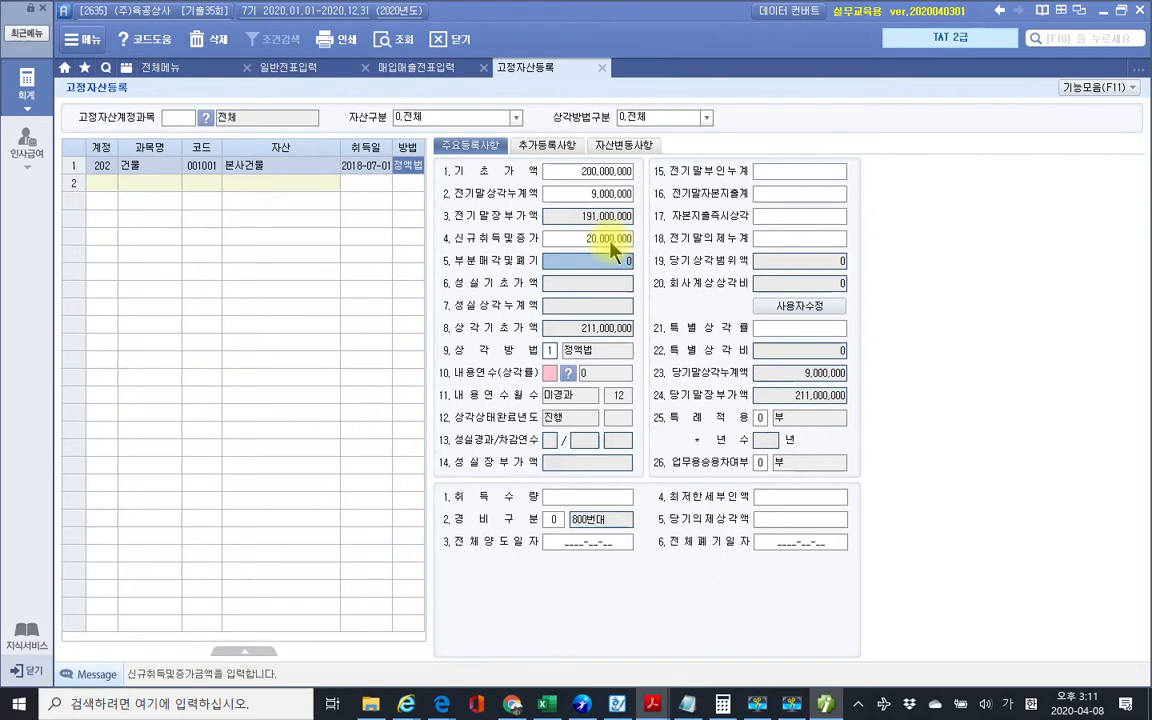
# Step: Keep 정액법 as the depreciation method of 본사건물 and set its 내용연수 to 40 years
pyautogui.press('Return')
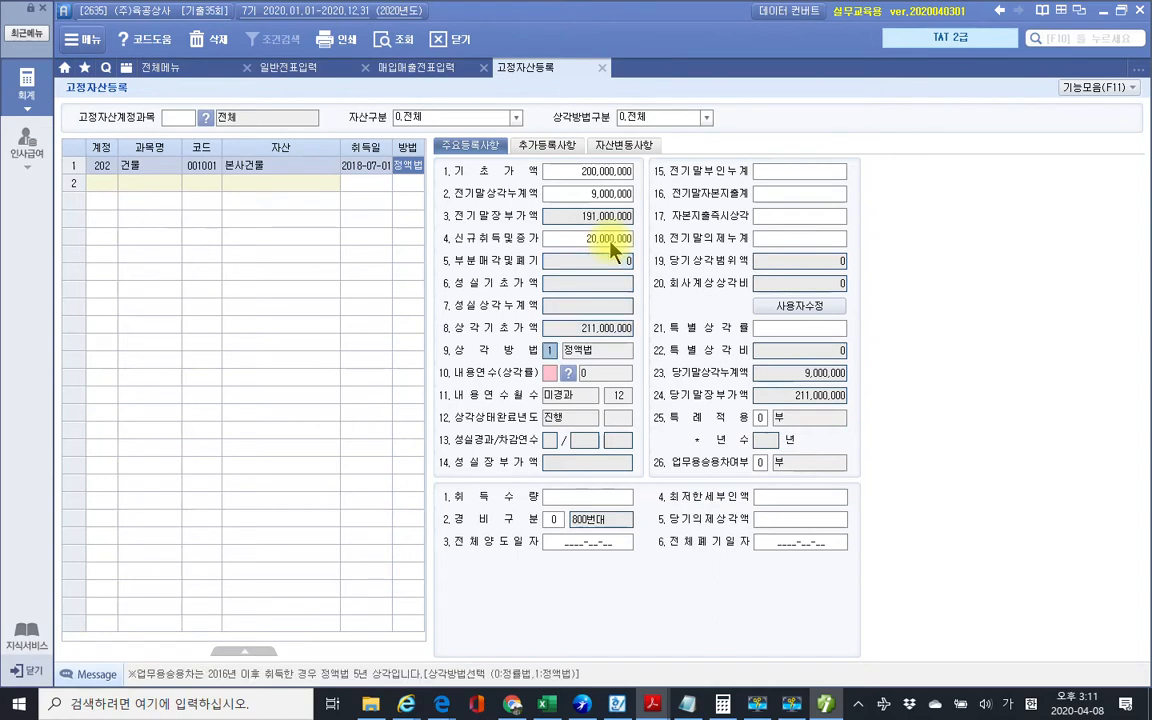
pyautogui.press('Return')
pyautogui.write('40')
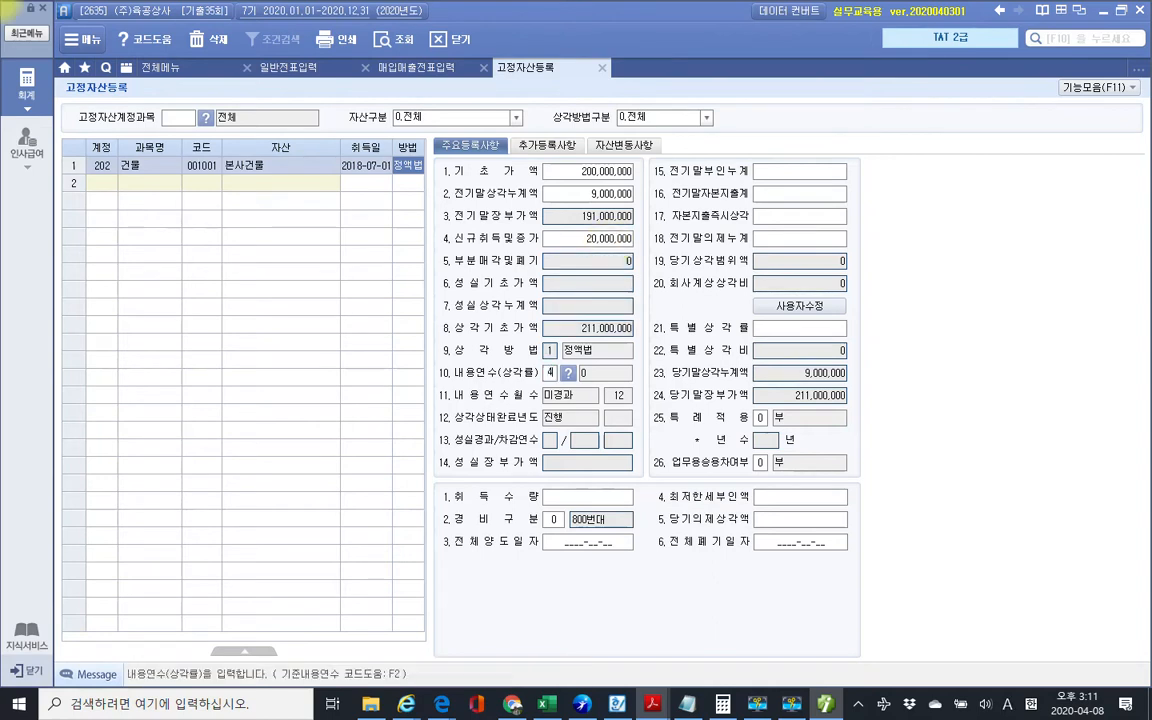
pyautogui.press('Return')
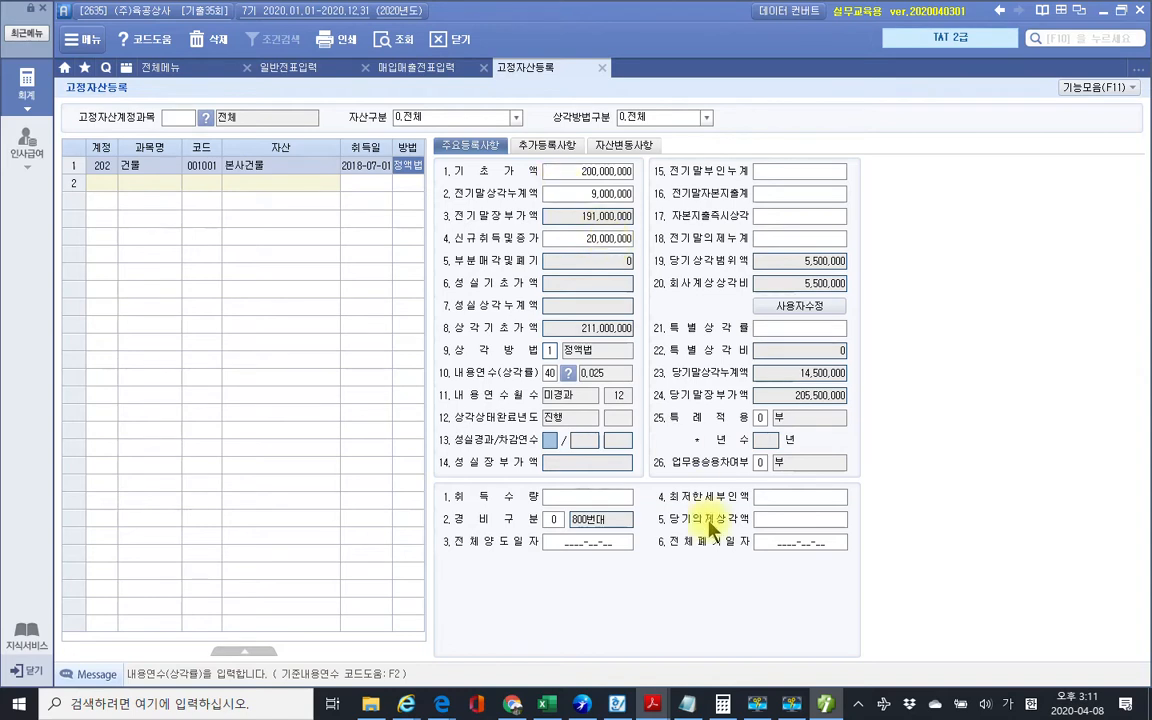
pyautogui.moveTo(433, 508)
pyautogui.mouseDown()
pyautogui.moveTo(586, 545)
pyautogui.moveTo(656, 531)
pyautogui.mouseUp()
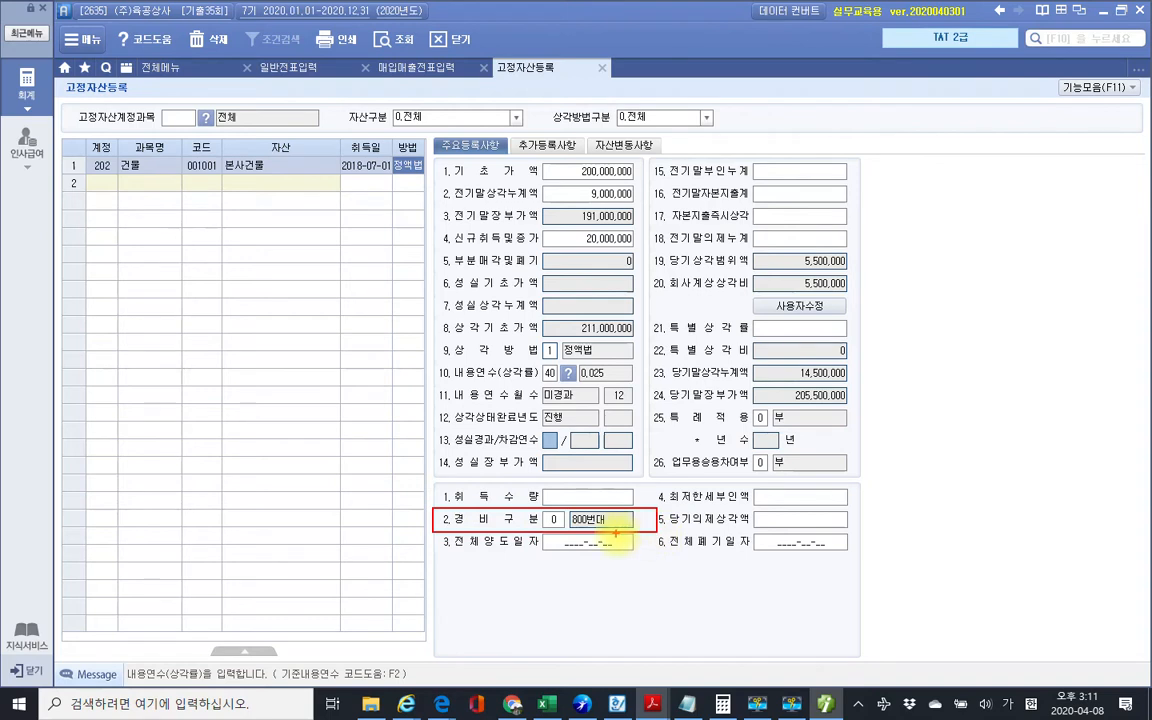
pyautogui.press('Escape')
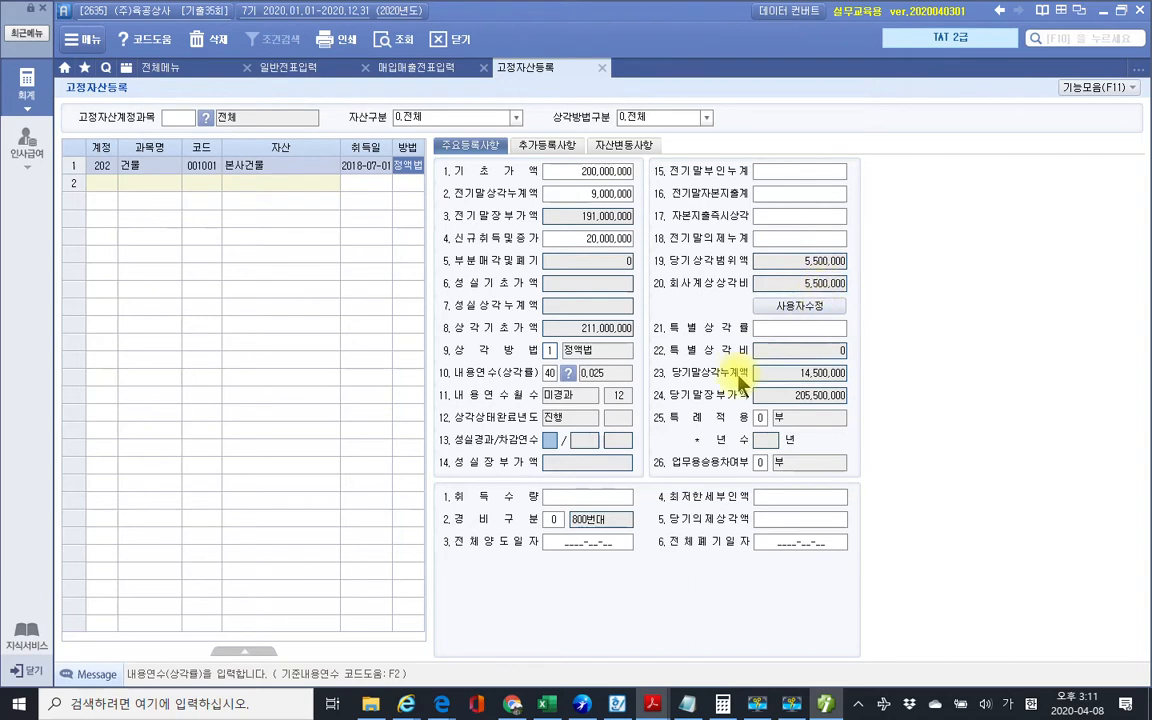
# Step: Close 고정자산등록, calculate depreciation through month 12 for all expense types in 월별감가상각비계상, and save the data on closing it
pyautogui.click(601, 68)
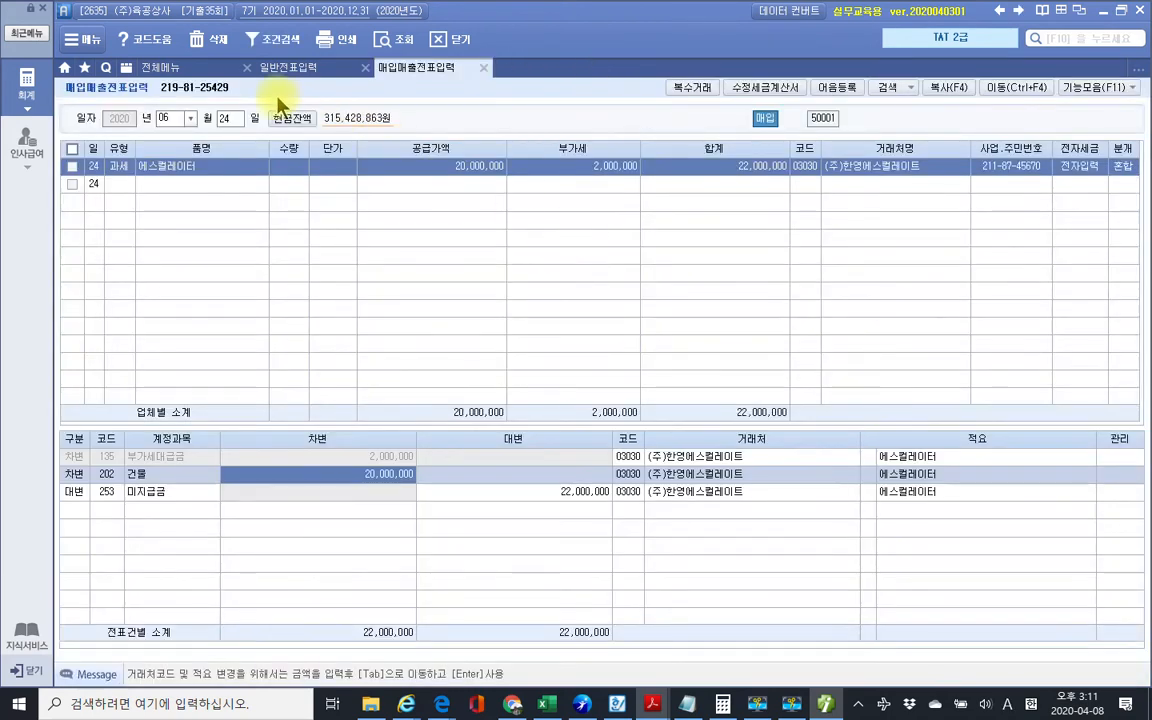
pyautogui.click(158, 67)
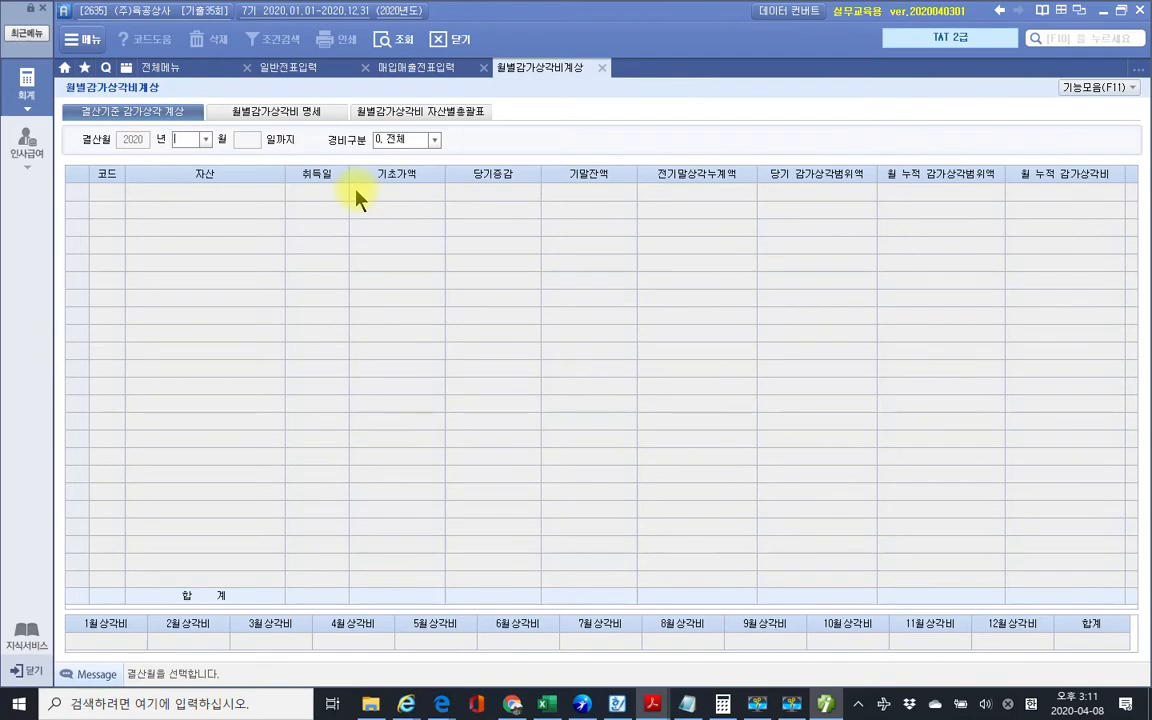
pyautogui.write('12')
pyautogui.press('Return')
pyautogui.press('Return')
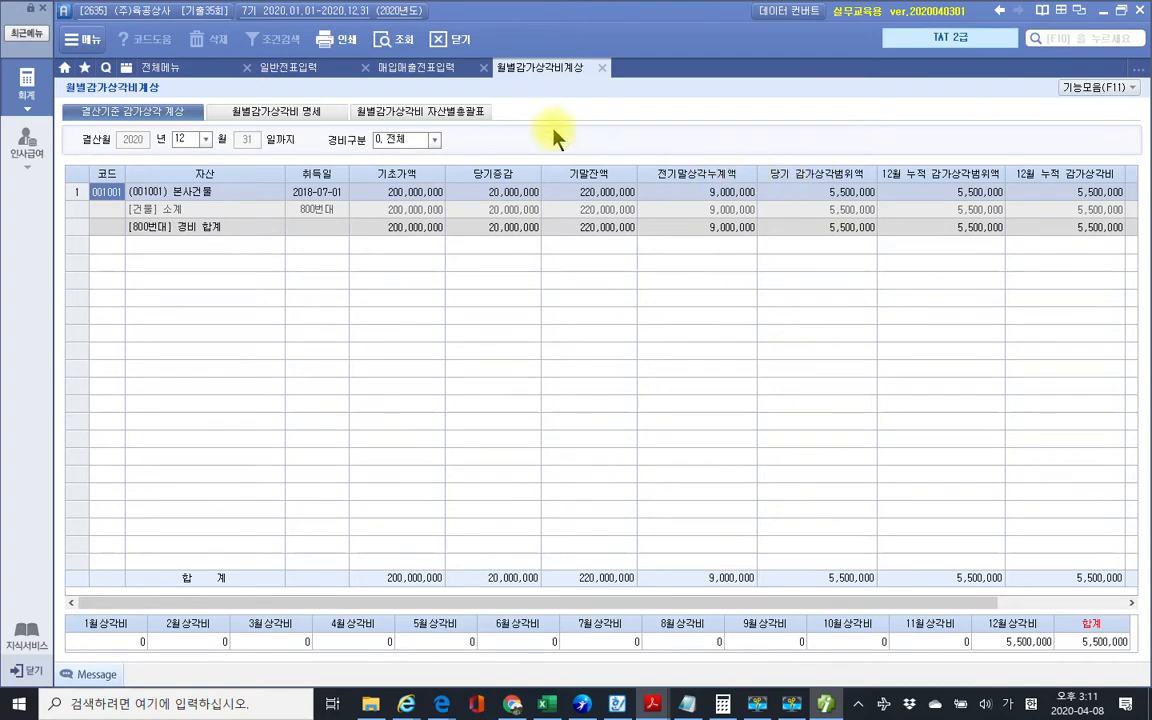
pyautogui.click(600, 68)
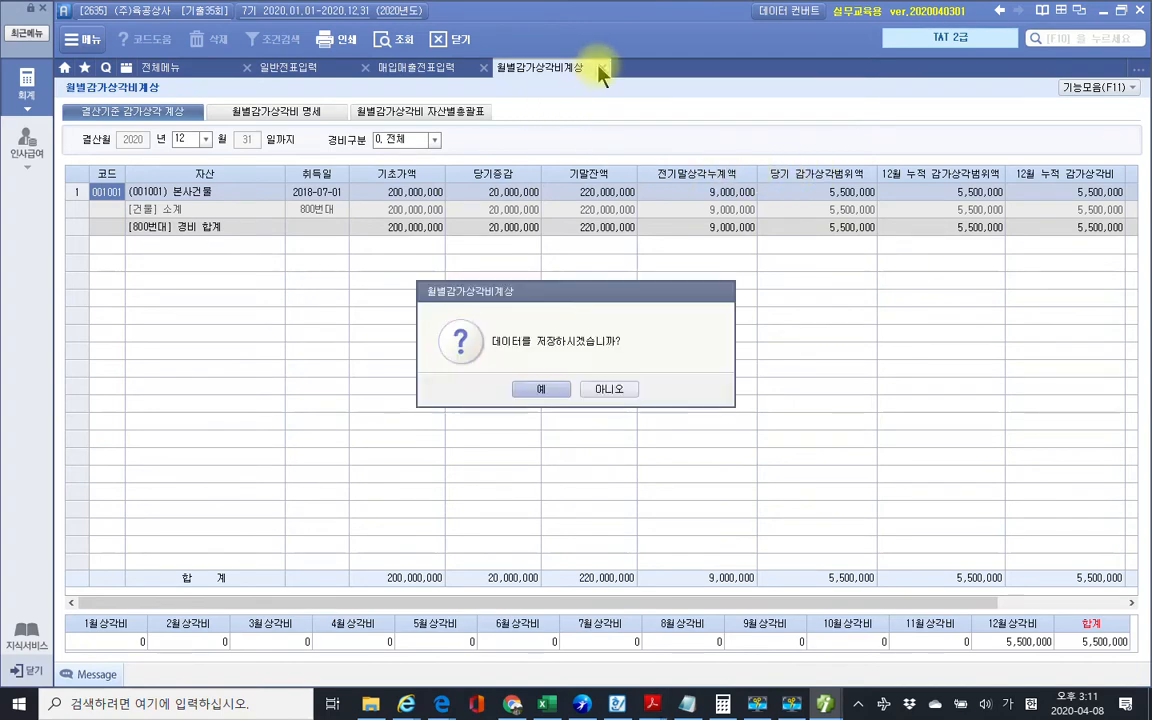
pyautogui.click(540, 389)
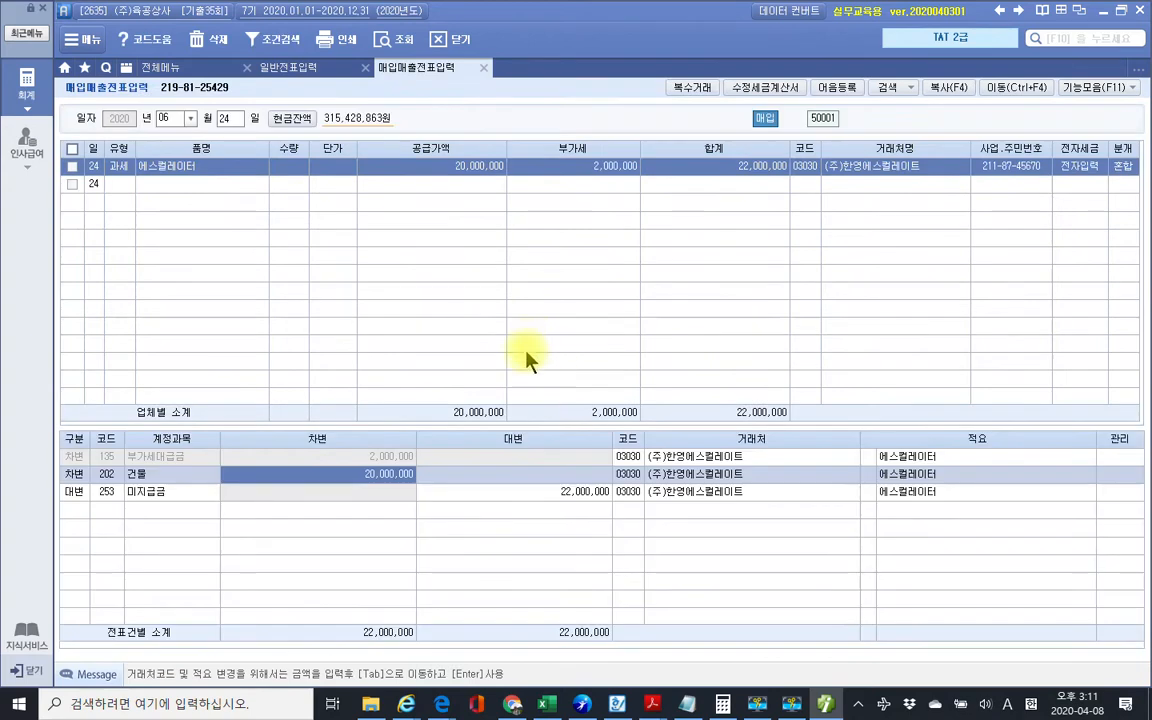
# Step: Switch to the 4부 기출문제 PDF and review the 감가상각비 problem's asset table, 결산자료 and 평가문제
pyautogui.click(651, 701)
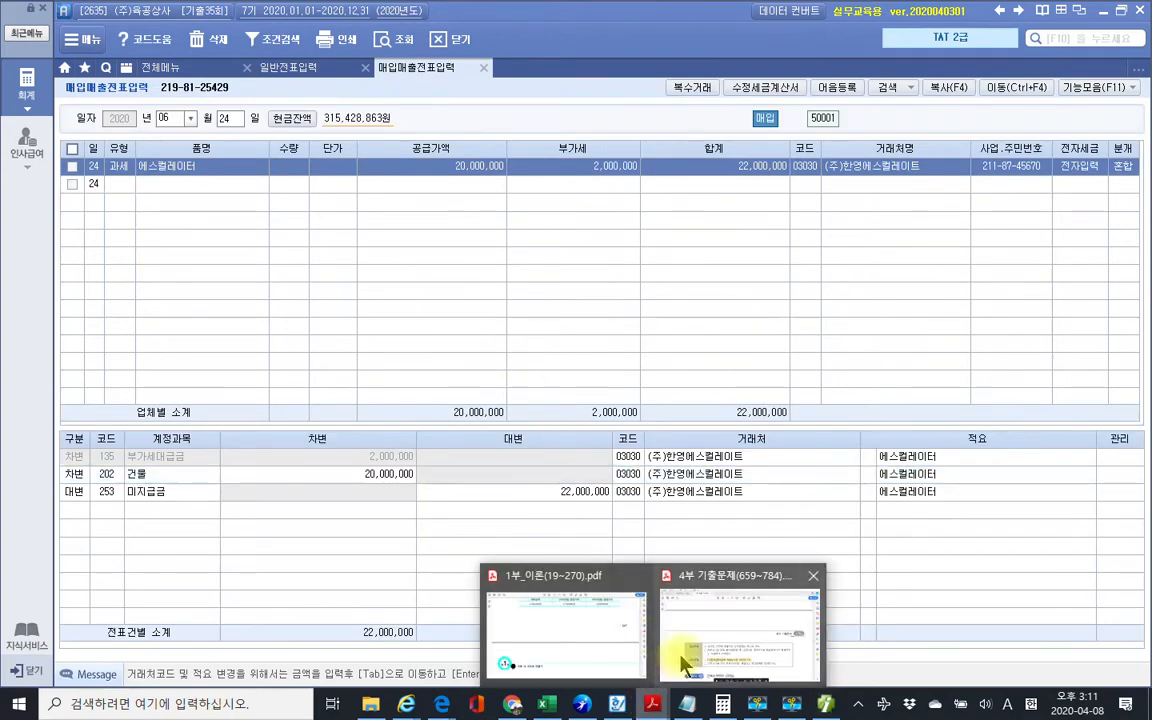
pyautogui.moveTo(596, 643)
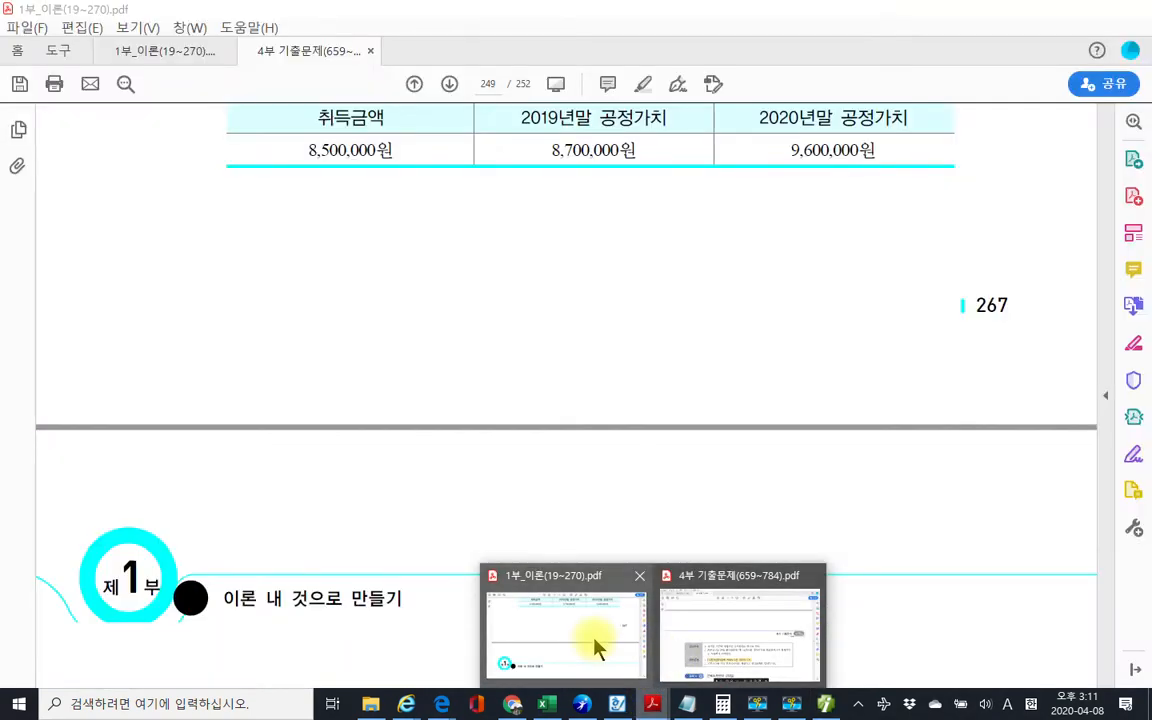
pyautogui.click(696, 641)
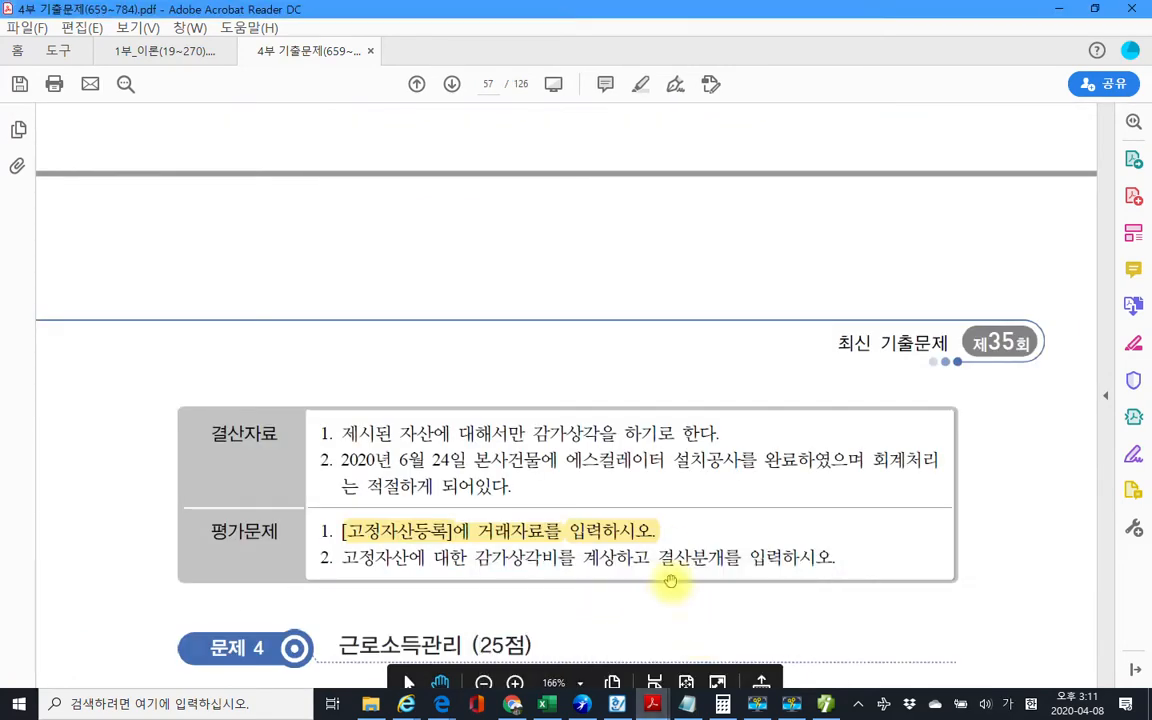
pyautogui.scroll(-2, 659, 543)
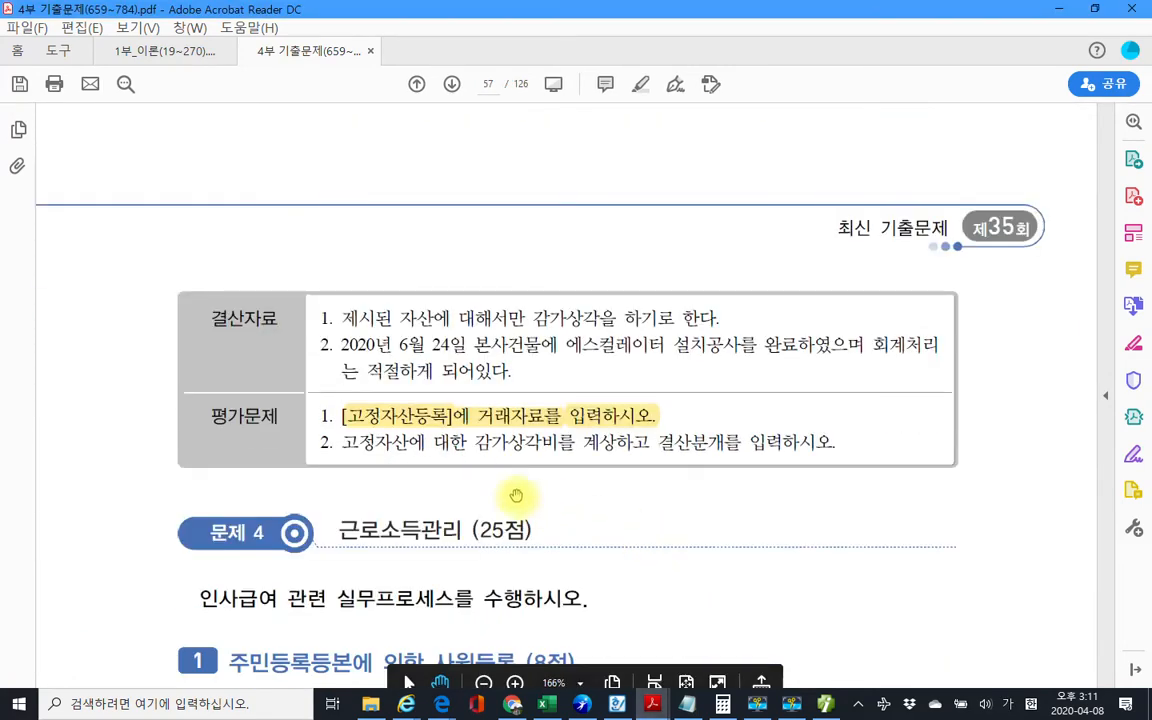
pyautogui.scroll(10, 478, 441)
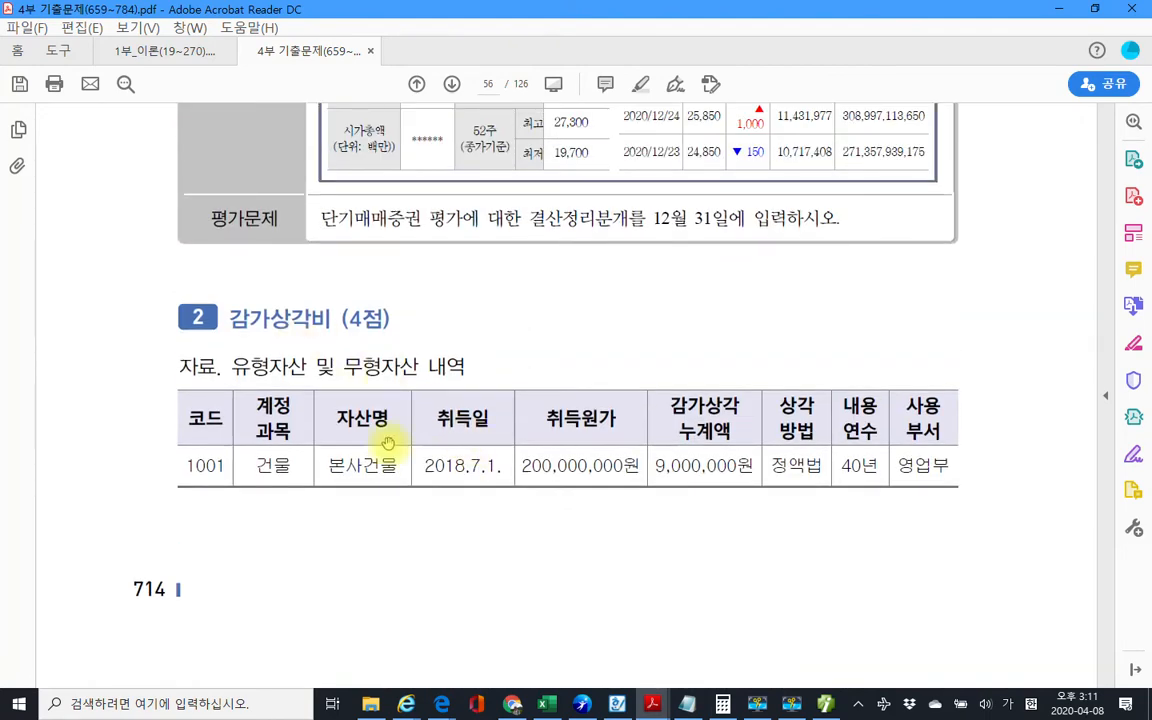
pyautogui.scroll(-2, 388, 443)
pyautogui.scroll(-10, 512, 505)
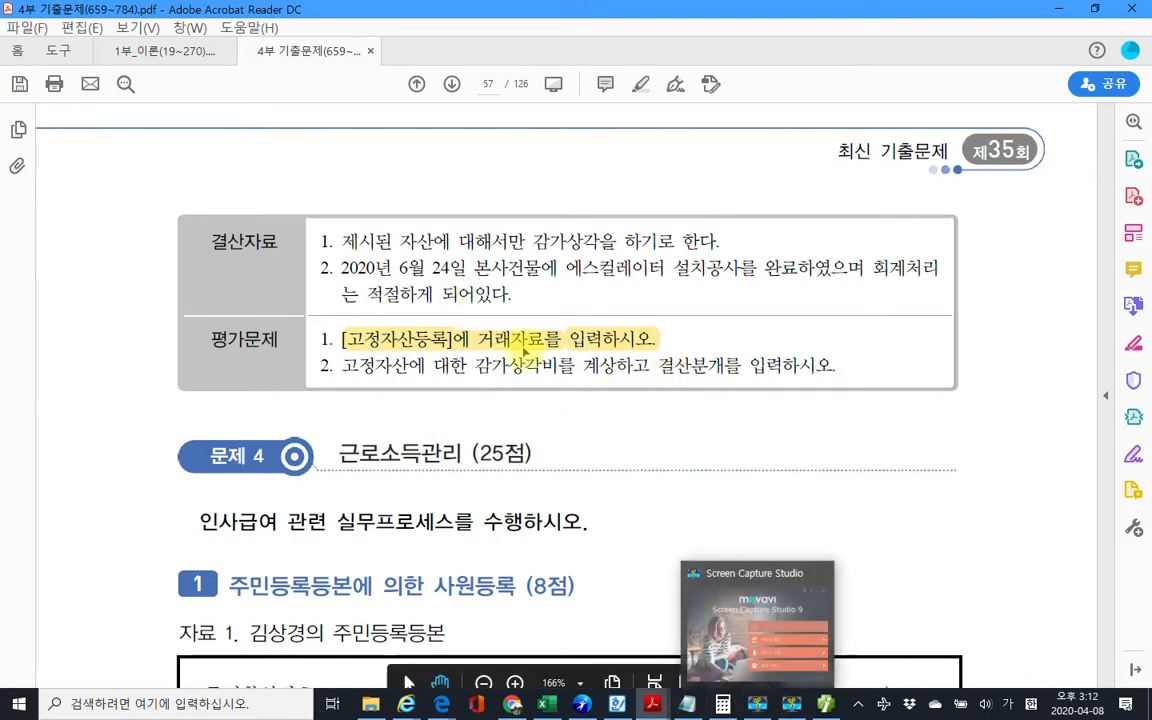
# Step: Switch back to Smart A and load 결산자료입력 for the closing period from month 1 to month 12
pyautogui.hotkey('alt', 'Tab')
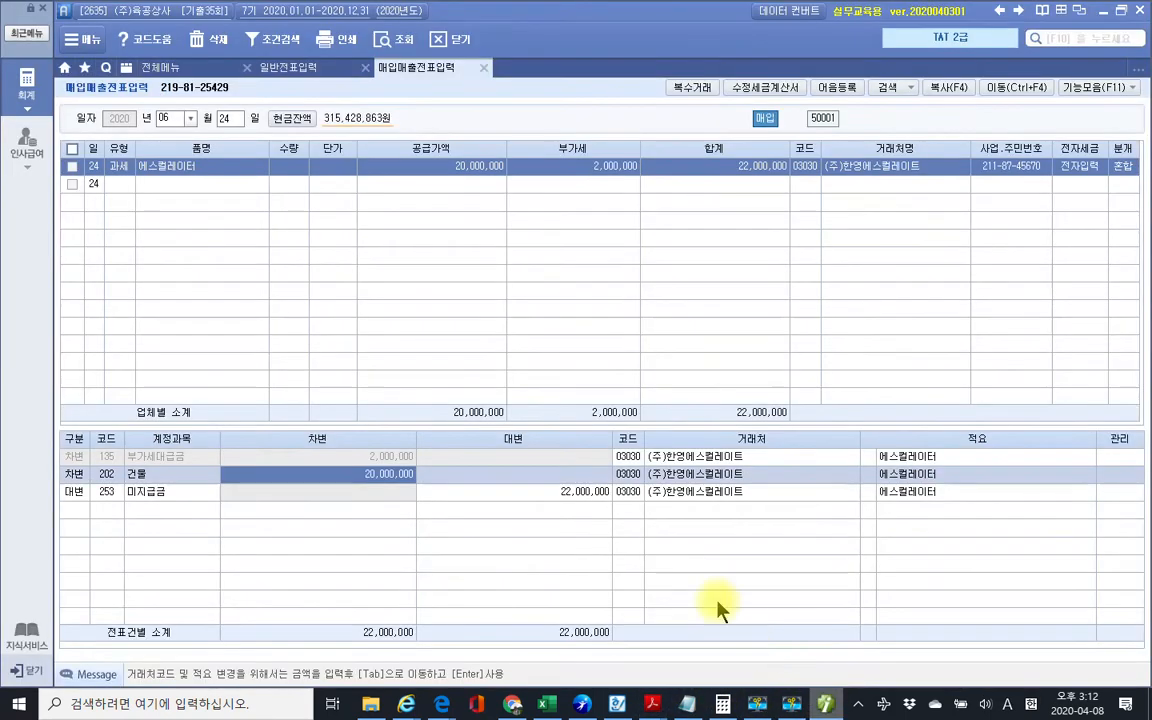
pyautogui.click(160, 67)
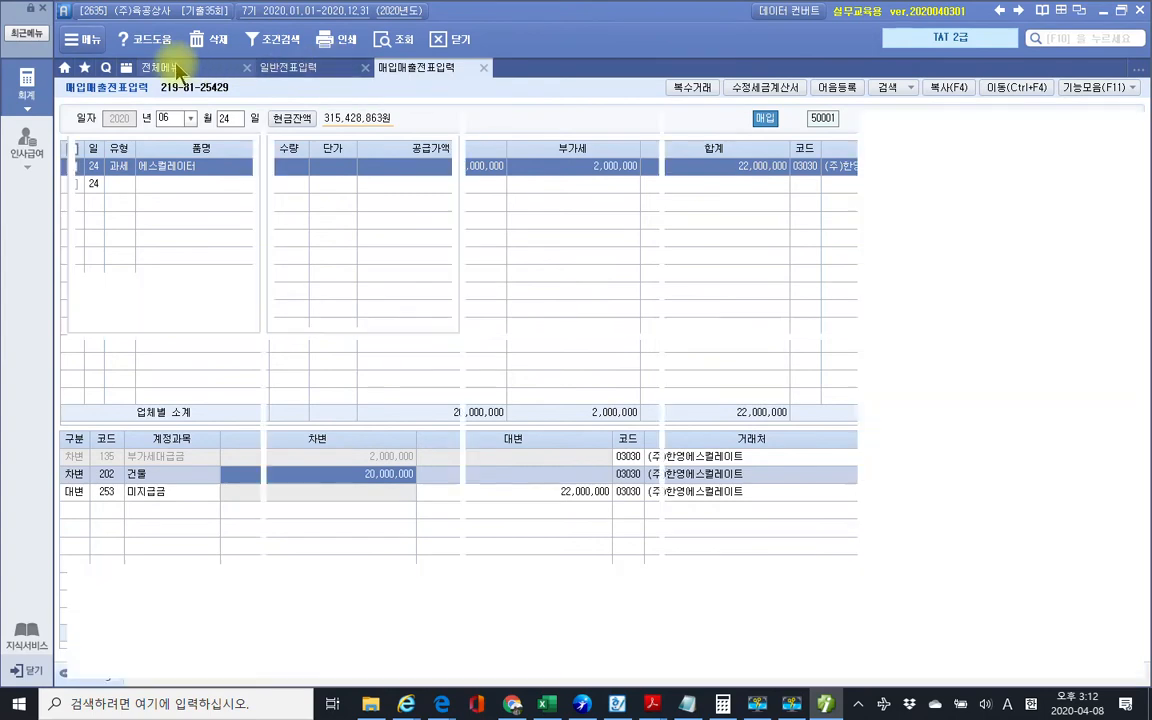
pyautogui.click(703, 141)
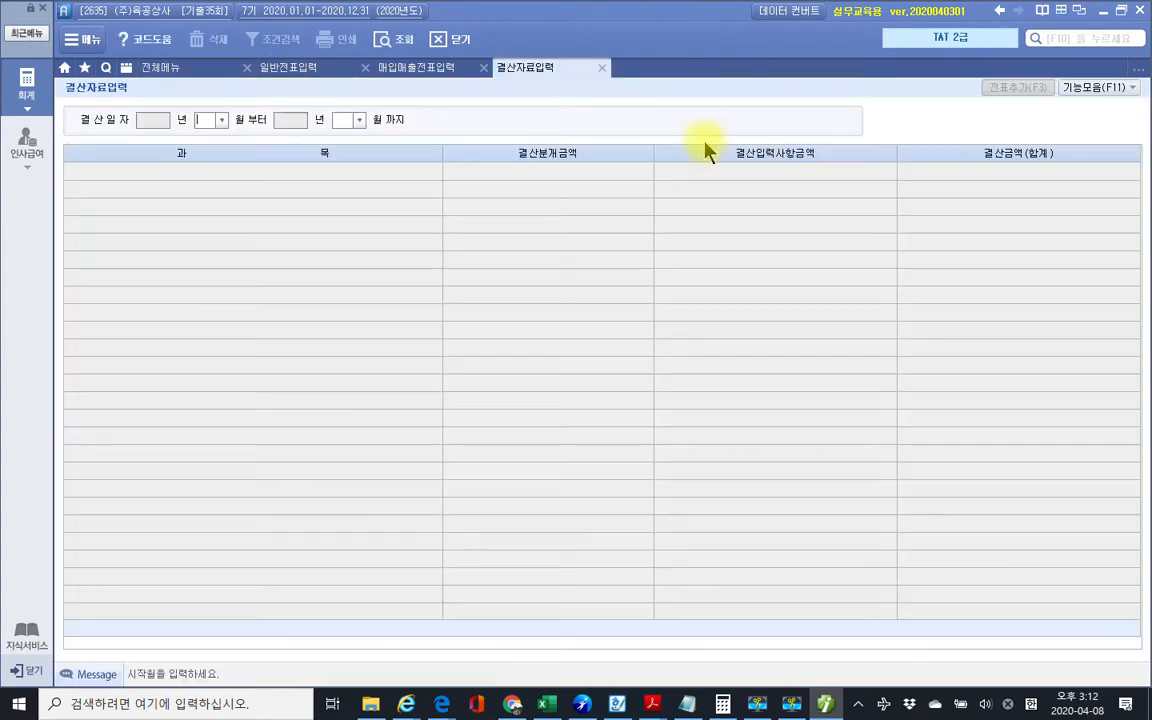
pyautogui.write('1')
pyautogui.press('Return')
pyautogui.write('12')
pyautogui.press('Return')
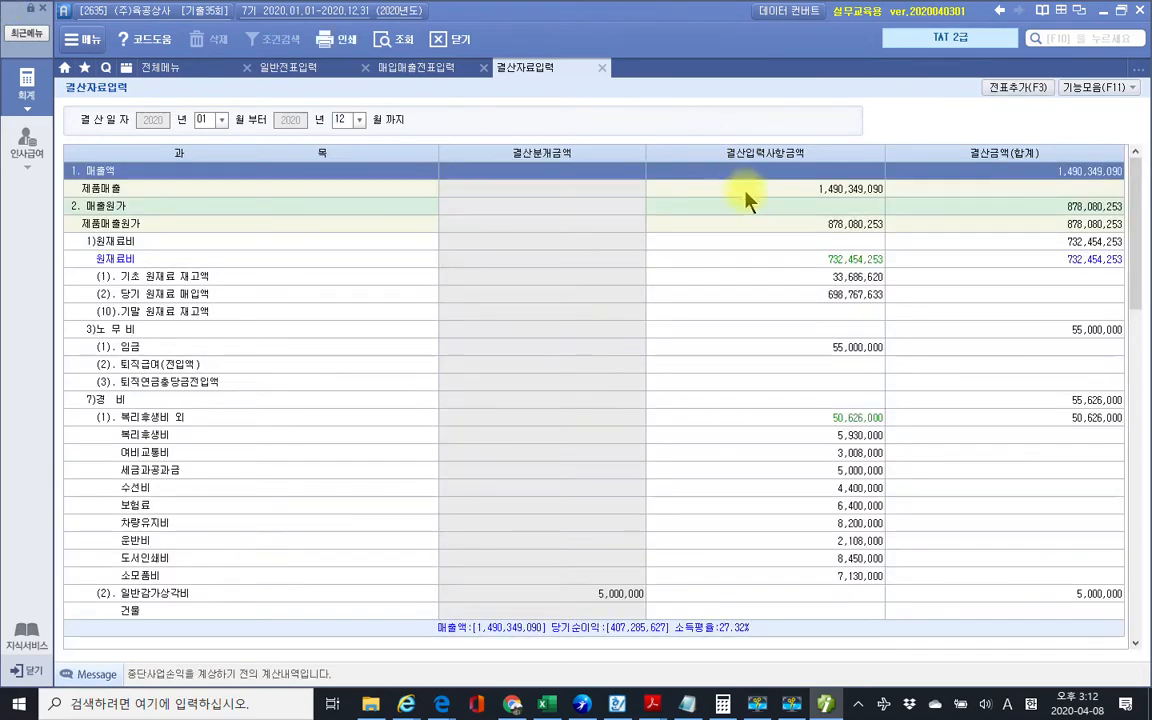
# Step: Apply the calculated monthly depreciation of 건물 to the closing data with 감가상각반영
pyautogui.click(1072, 92)
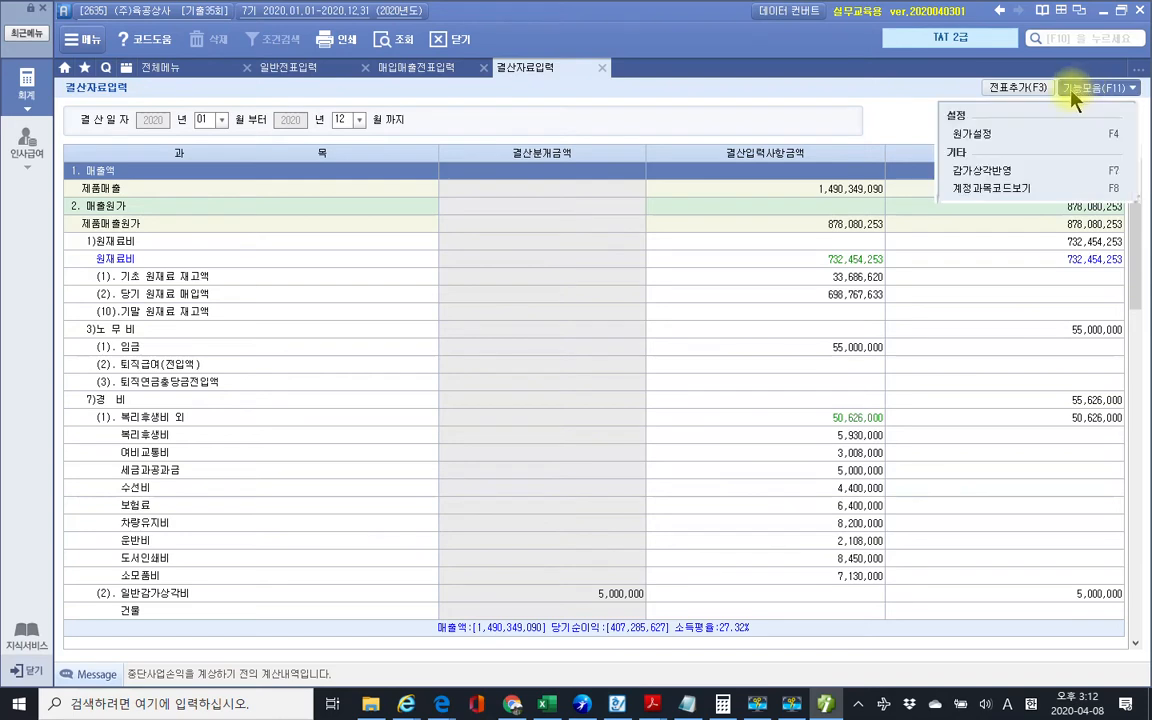
pyautogui.click(980, 172)
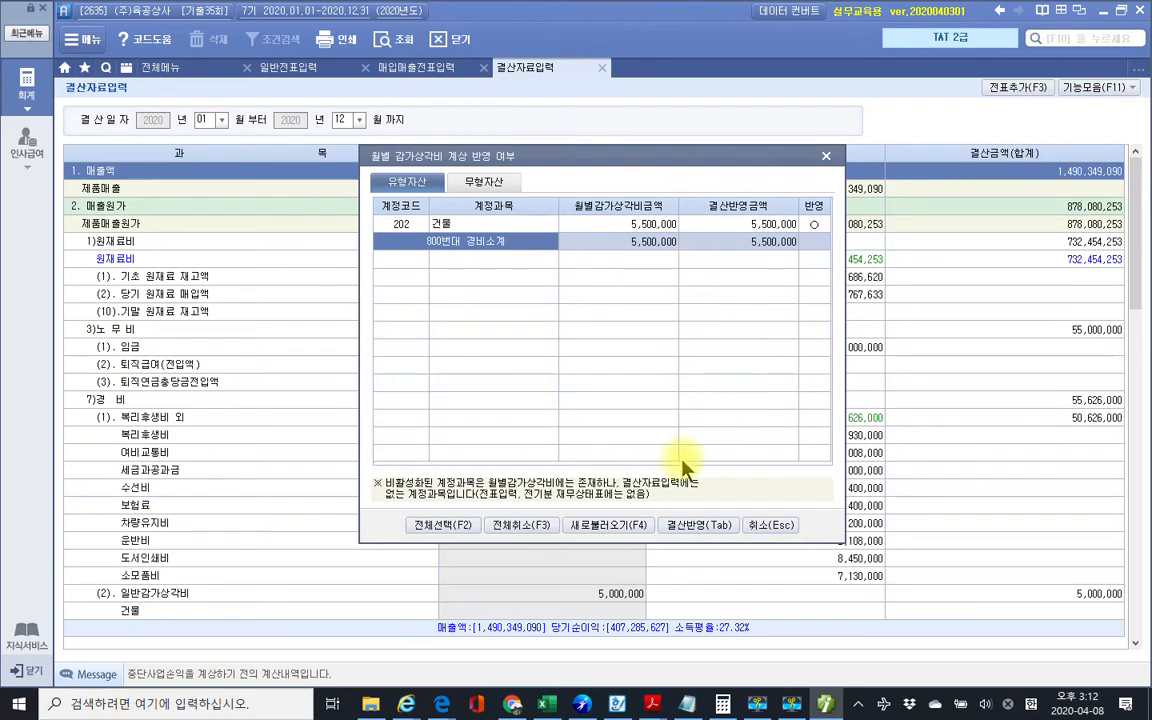
pyautogui.click(677, 533)
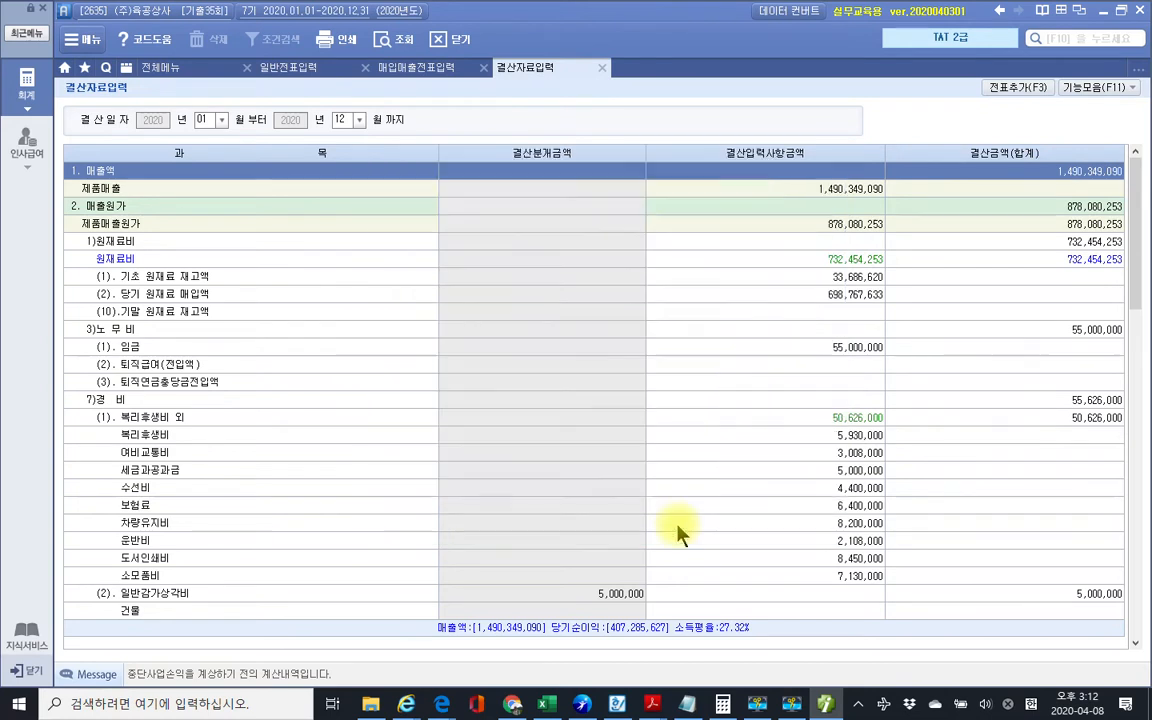
pyautogui.click(577, 392)
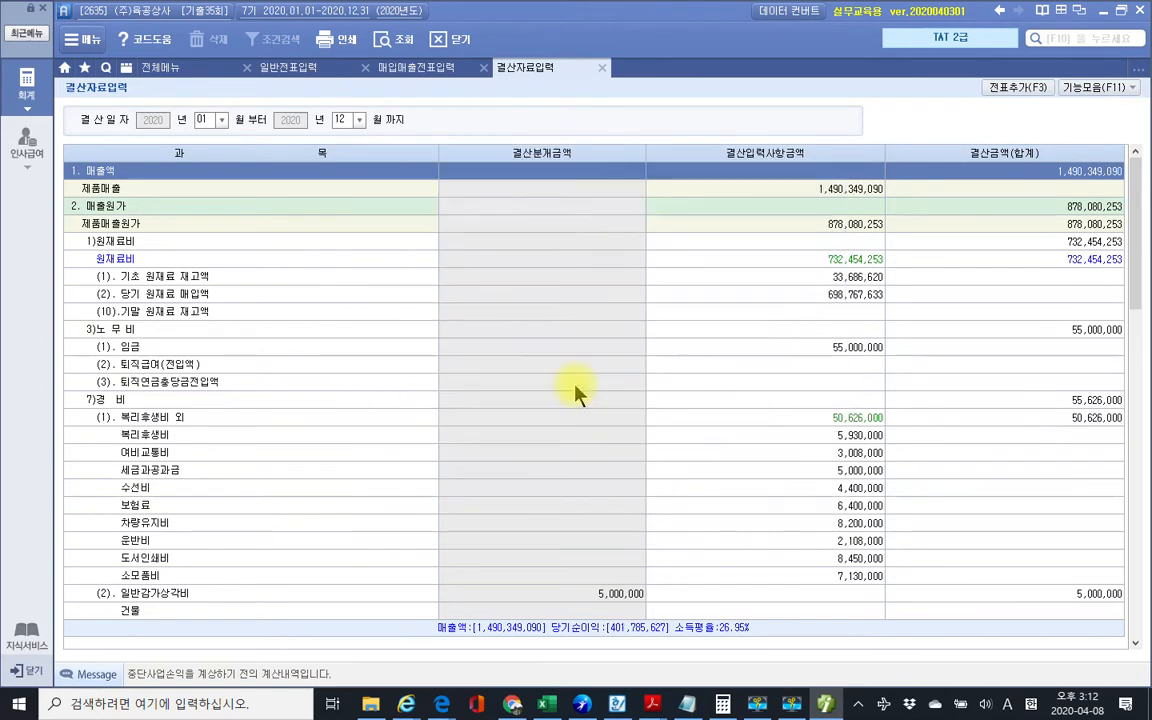
# Step: Add the closing entries from 결산자료입력 to the general vouchers
pyautogui.click(1017, 90)
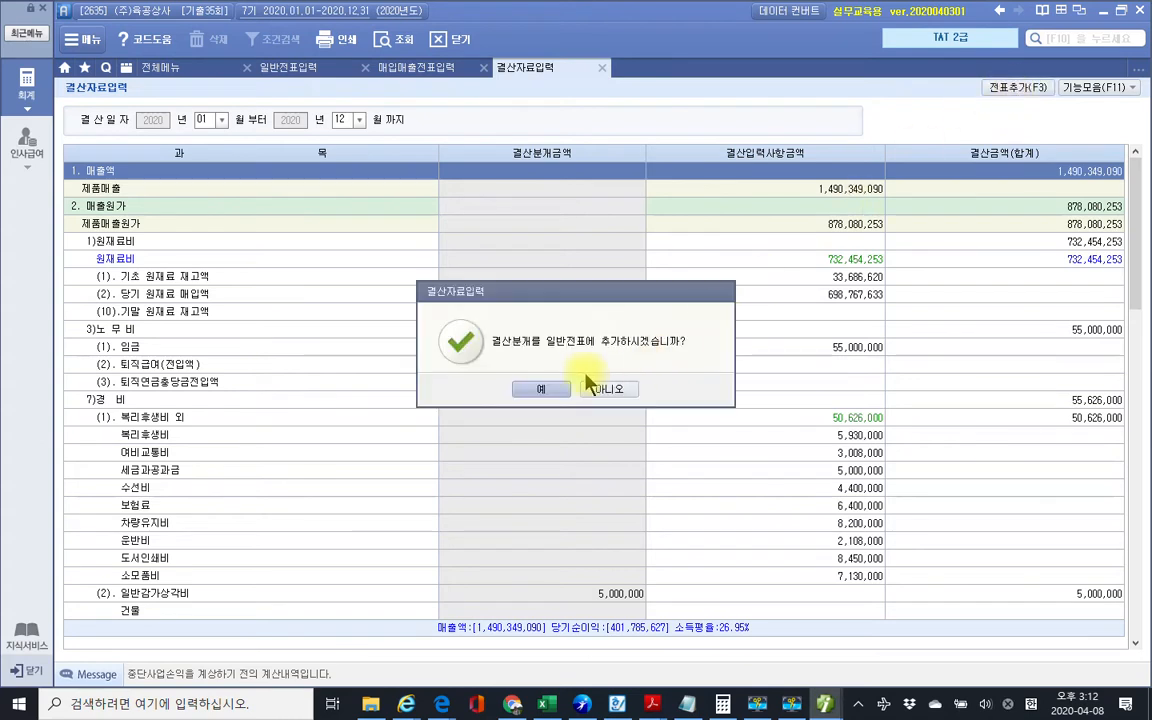
pyautogui.click(538, 385)
pyautogui.click(552, 389)
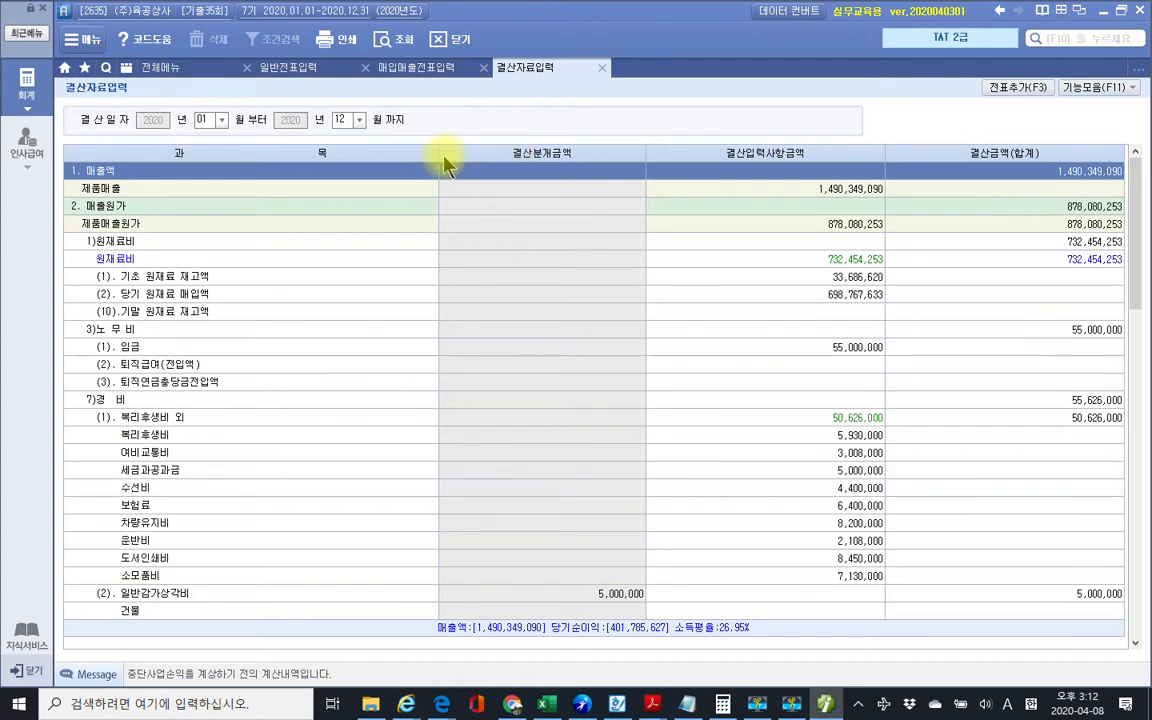
# Step: Look up 12월 31일 in 일반전표입력 and examine the 결차 감가상각비 and 결대 감가상각누계액 lines of the closing entry
pyautogui.click(297, 72)
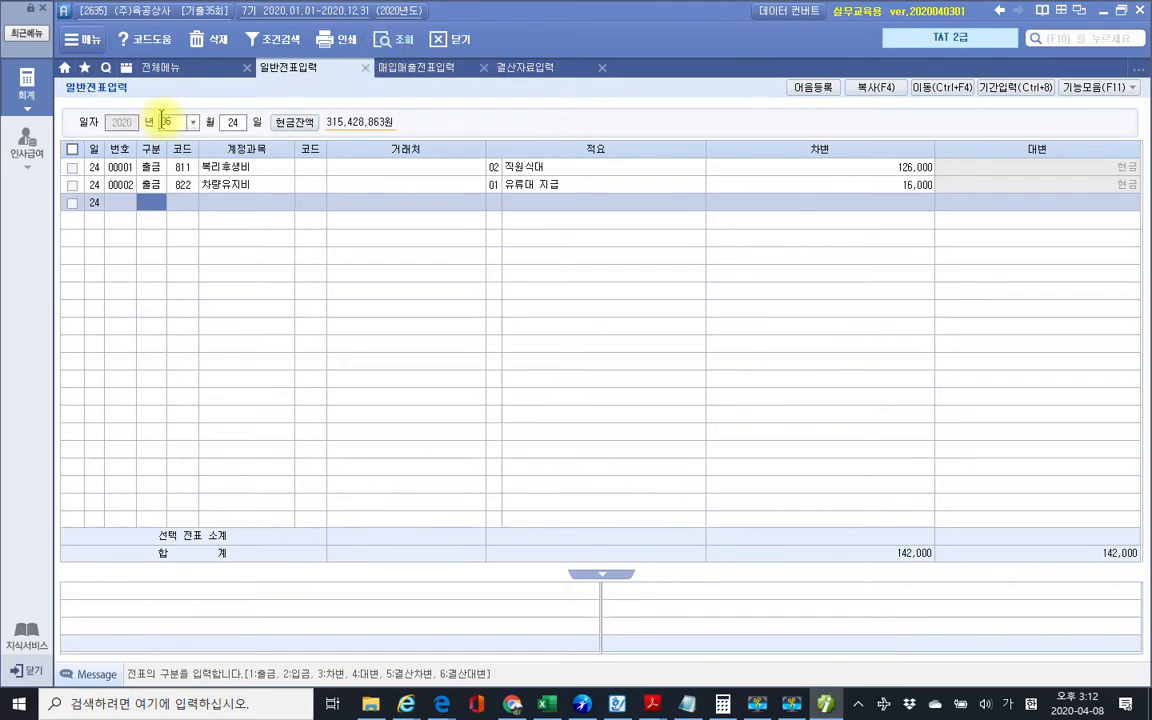
pyautogui.write('12')
pyautogui.press('Return')
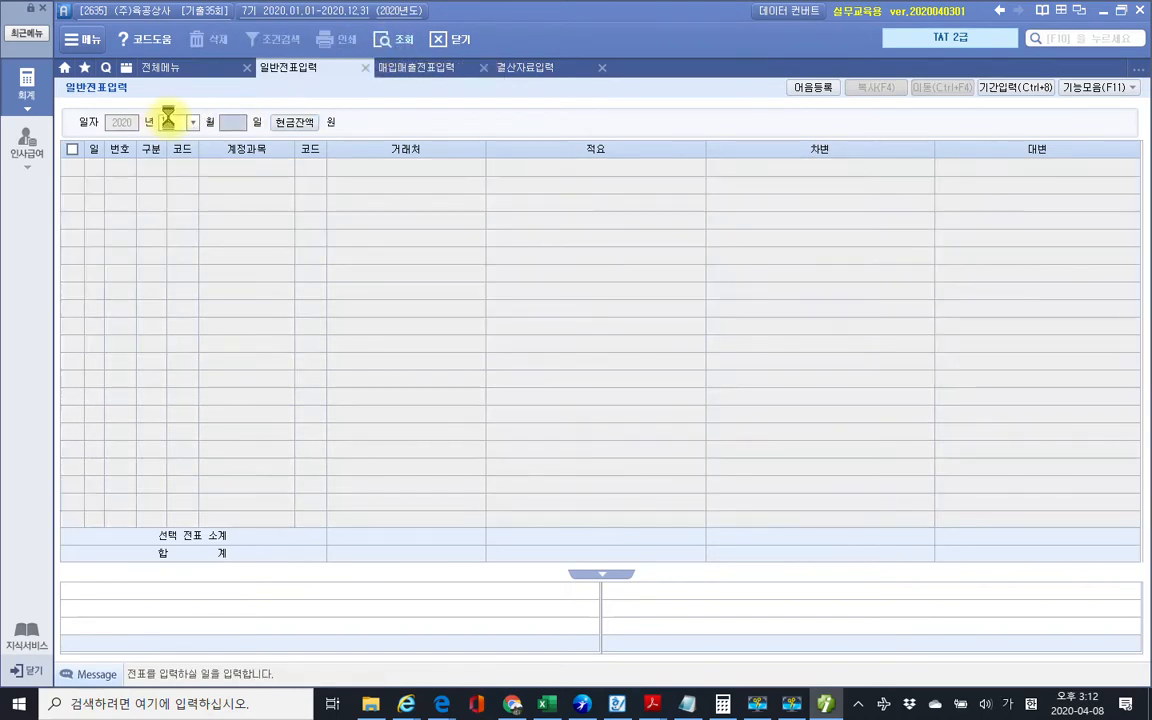
pyautogui.write('31')
pyautogui.press('Return')
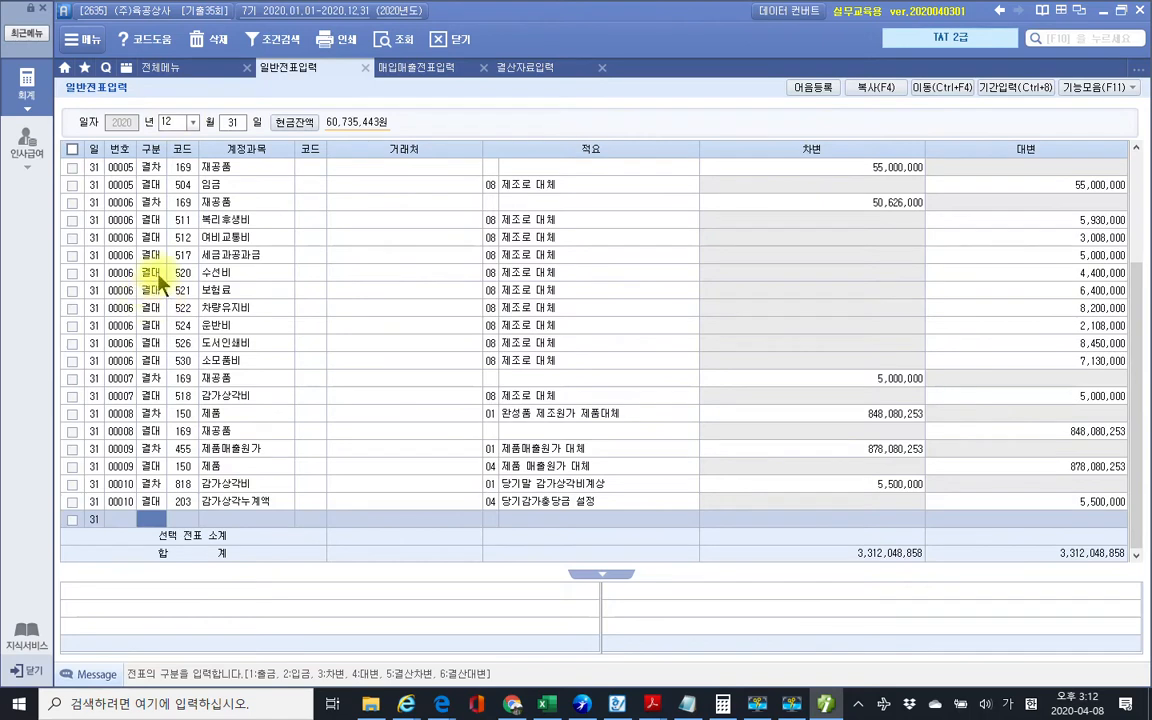
pyautogui.click(206, 503)
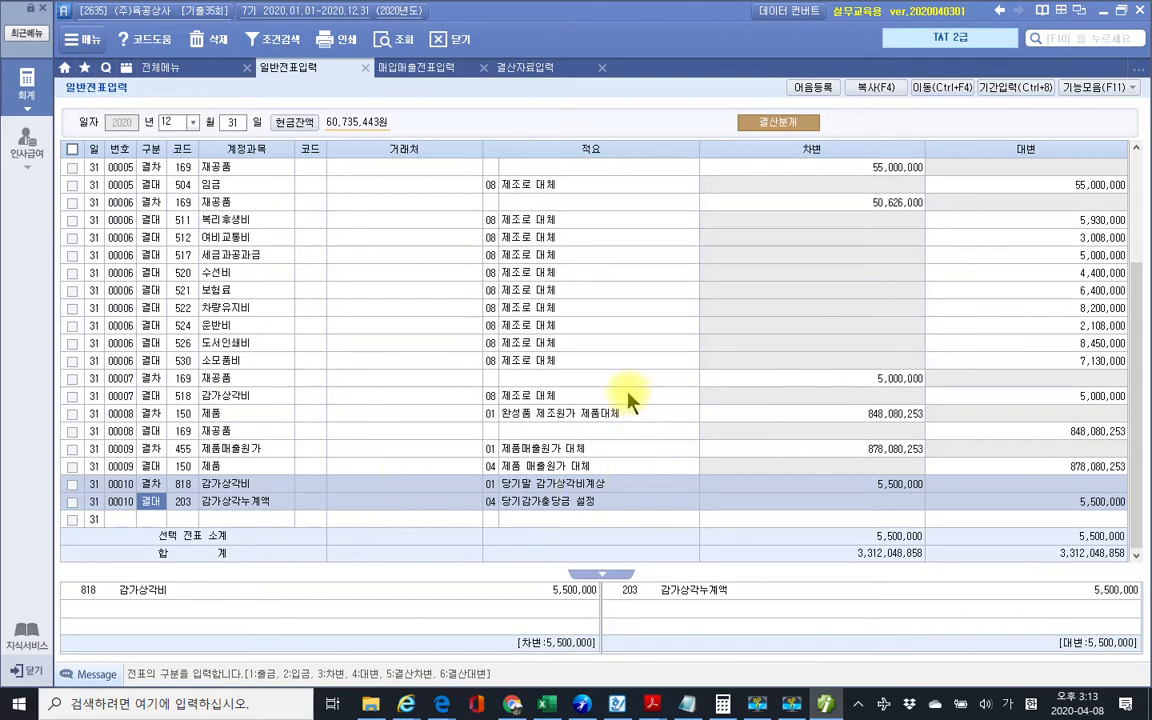
pyautogui.click(150, 484)
pyautogui.press('Down')
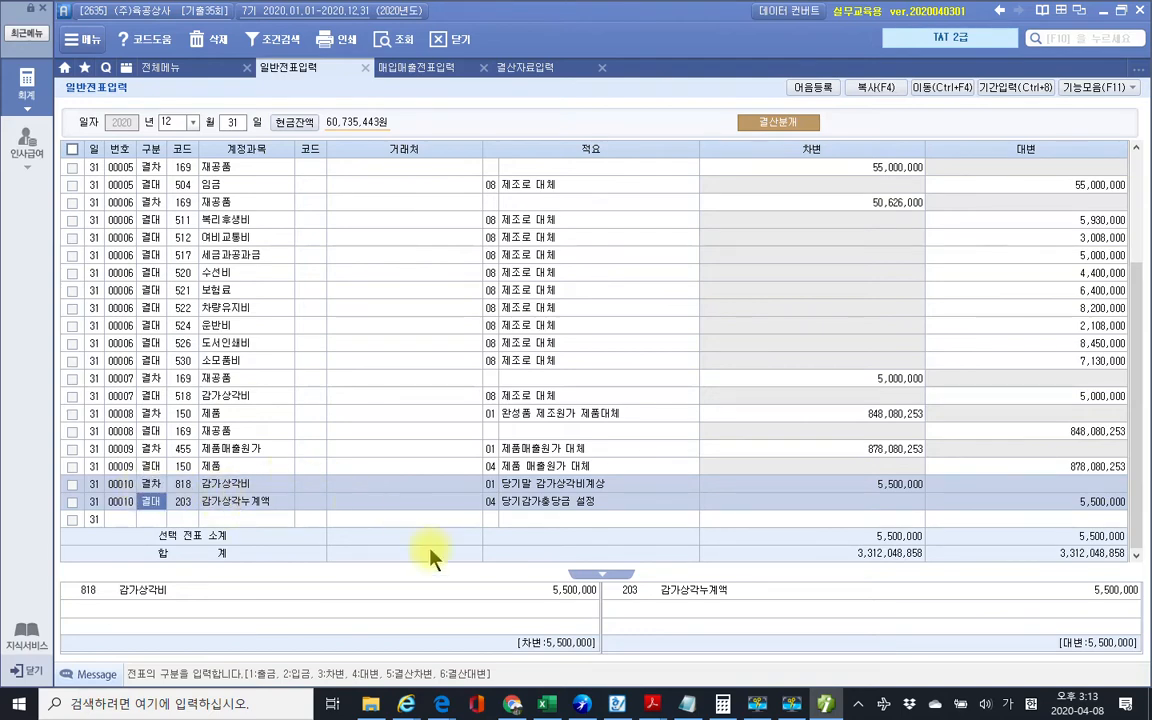
# Step: Switch to the exam PDF in Acrobat Reader and review the 감가상각비 problem and the heading of 문제 4 근로소득관리
pyautogui.click(652, 703)
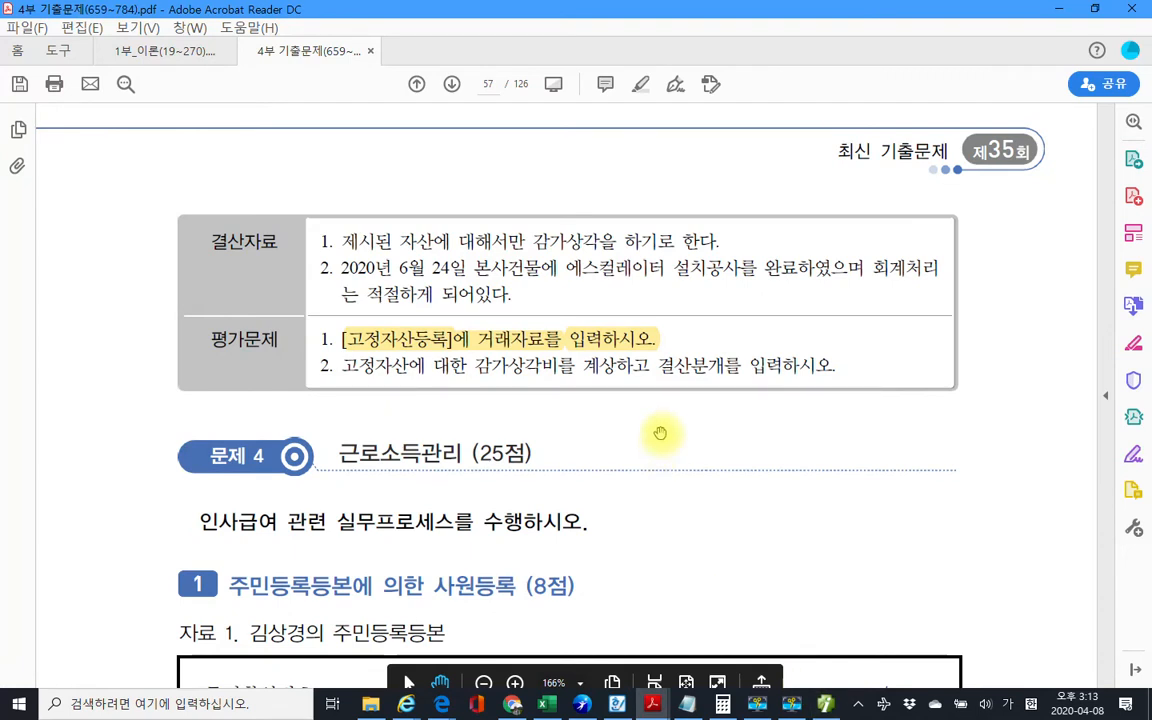
pyautogui.scroll(3, 660, 433)
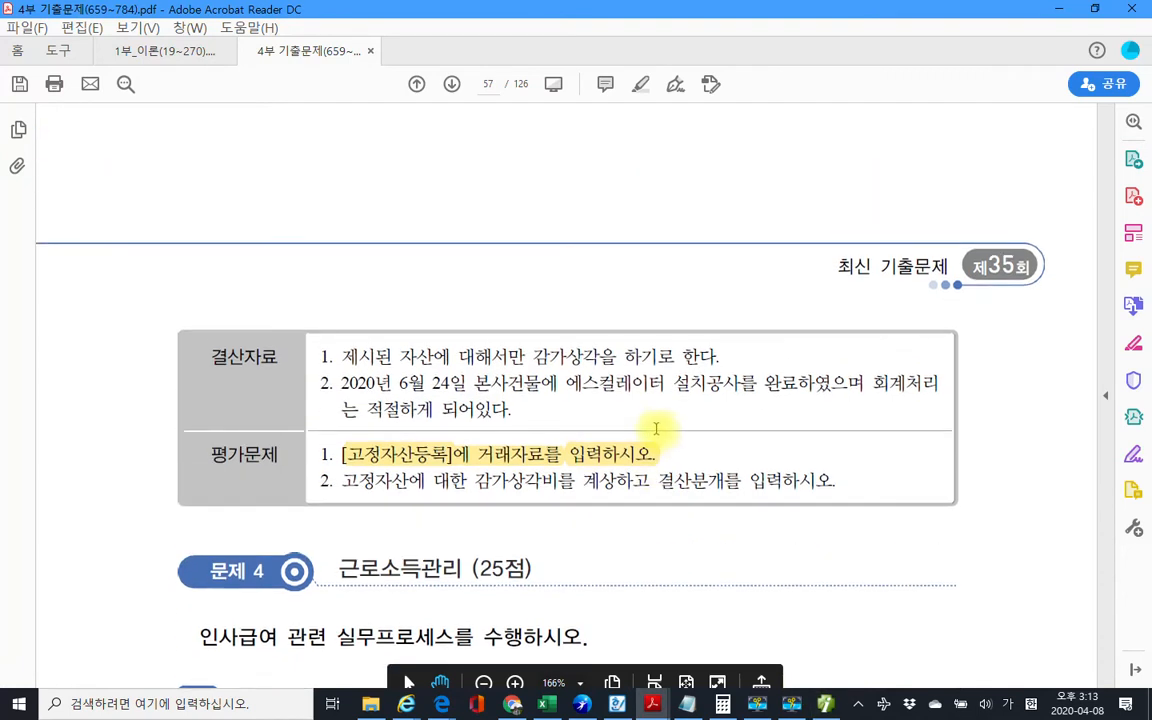
pyautogui.scroll(6, 578, 420)
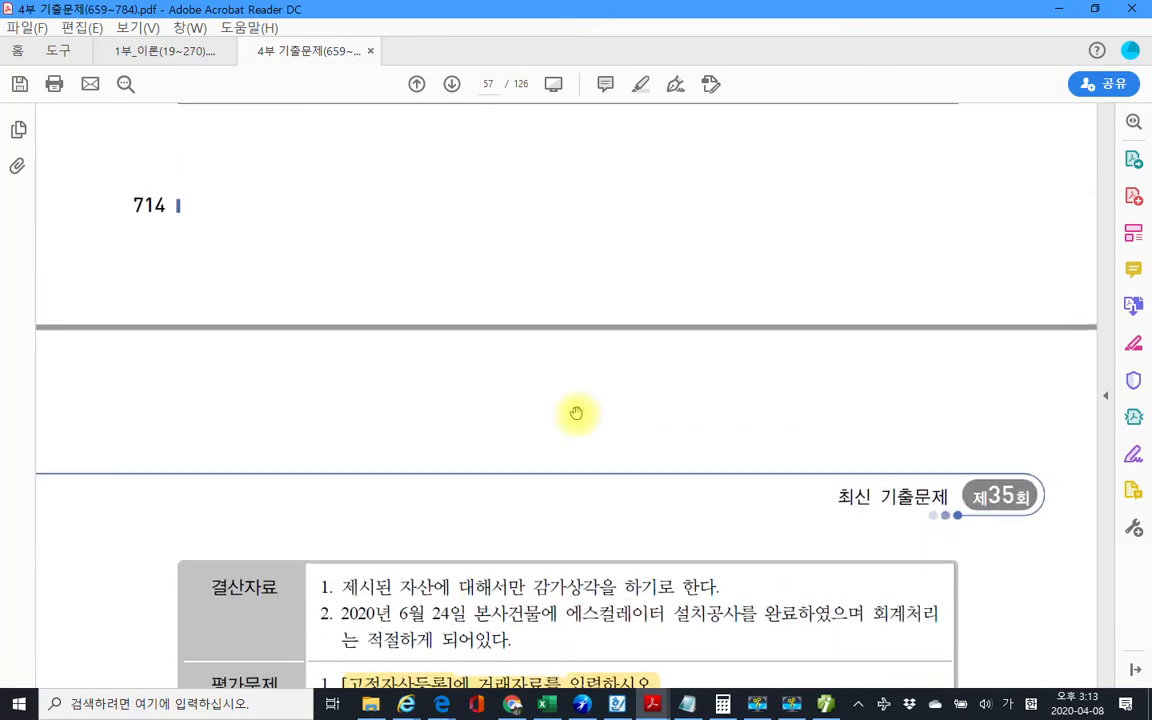
pyautogui.scroll(9, 576, 413)
pyautogui.scroll(-4, 576, 413)
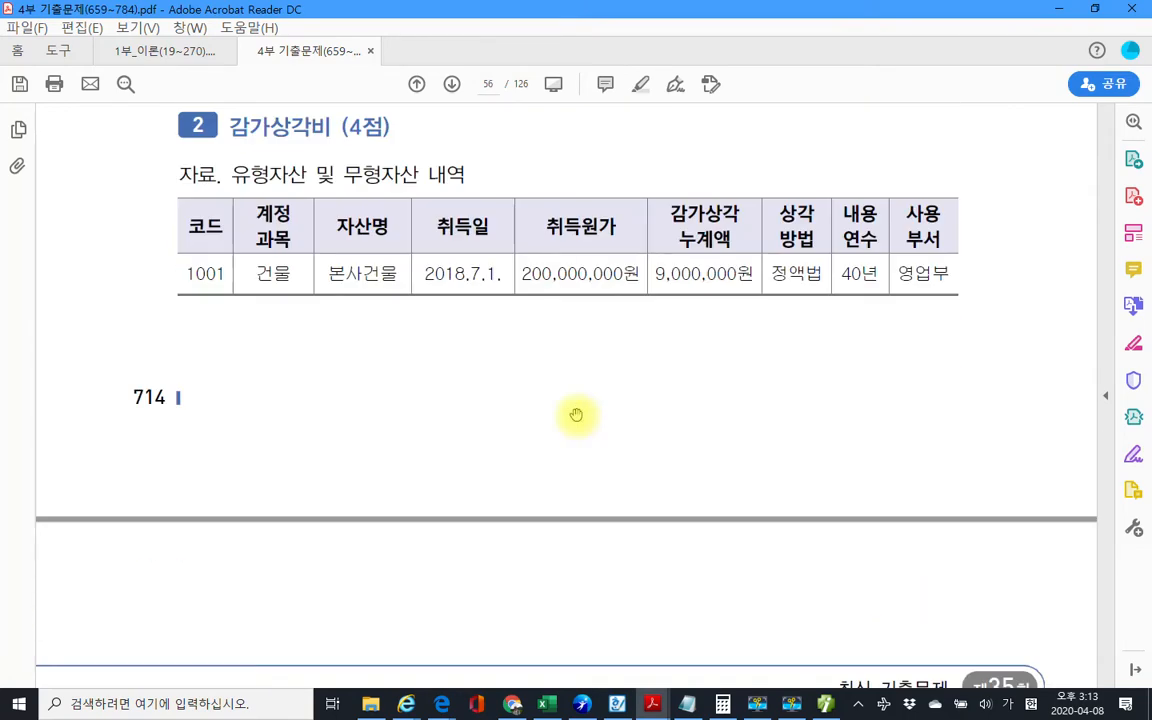
pyautogui.scroll(-20, 576, 415)
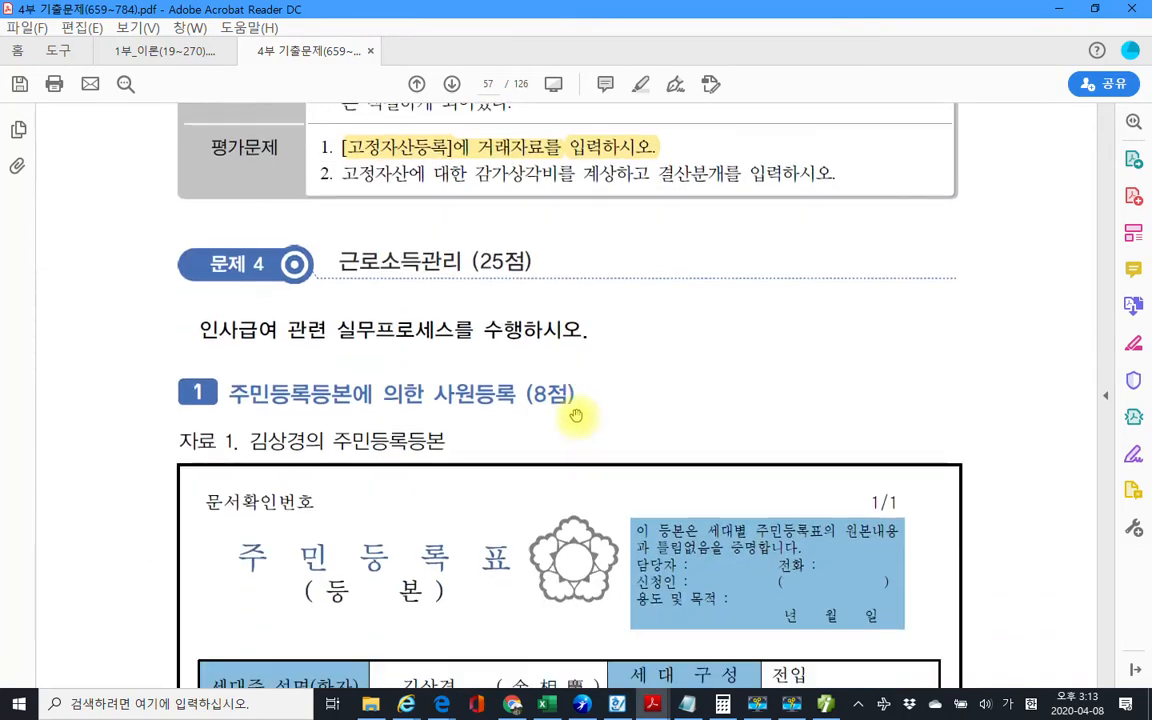
pyautogui.scroll(-3, 576, 415)
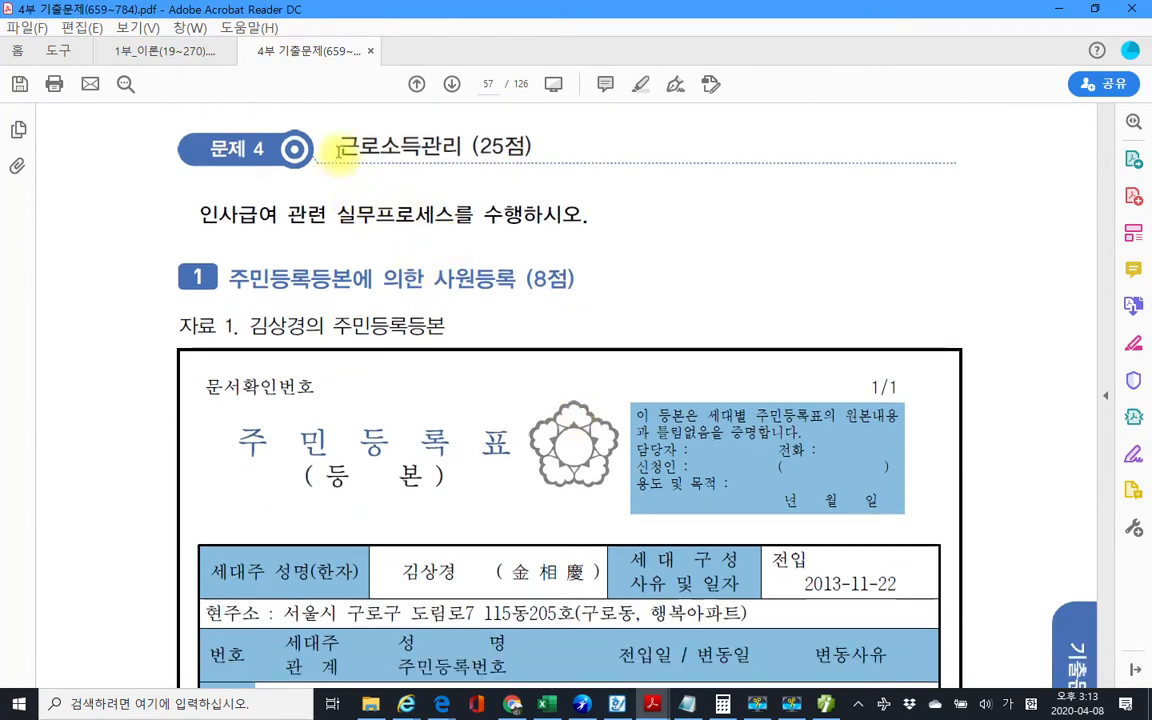
pyautogui.moveTo(471, 148); pyautogui.dragTo(503, 146)
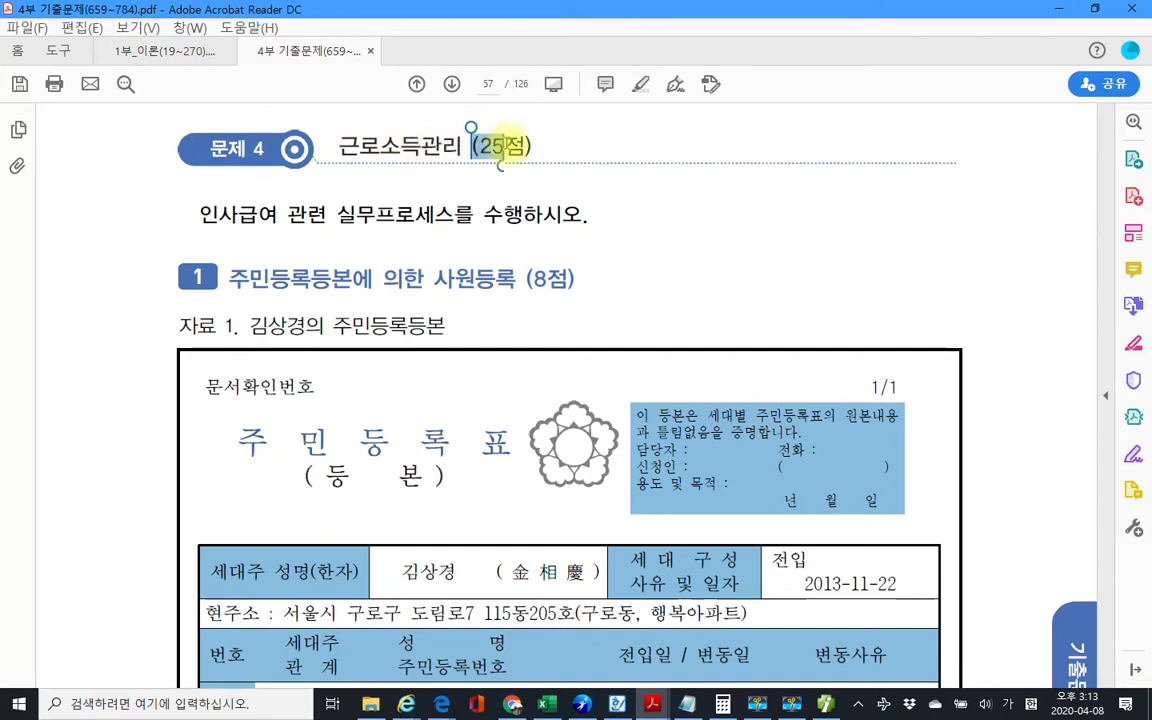
pyautogui.click(507, 200)
pyautogui.scroll(-1, 195, 345)
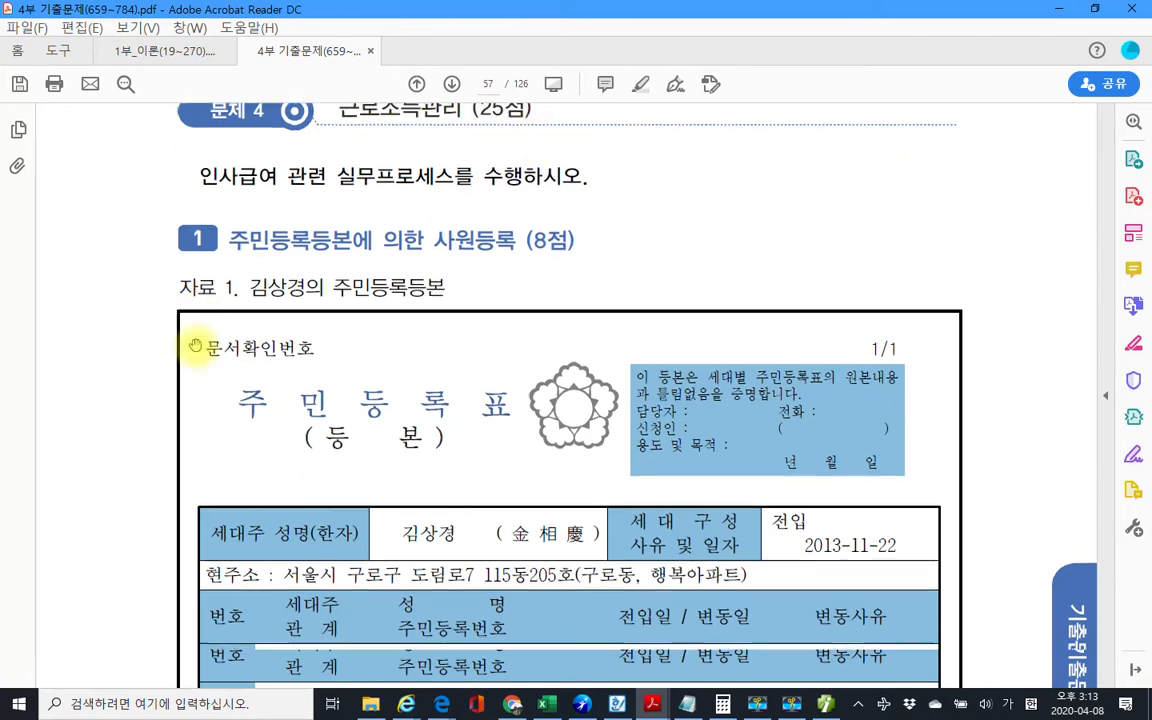
# Step: Examine the 주민등록등본 in 자료 1, noting the head of household and each family member's relationship
pyautogui.scroll(-1, 195, 345)
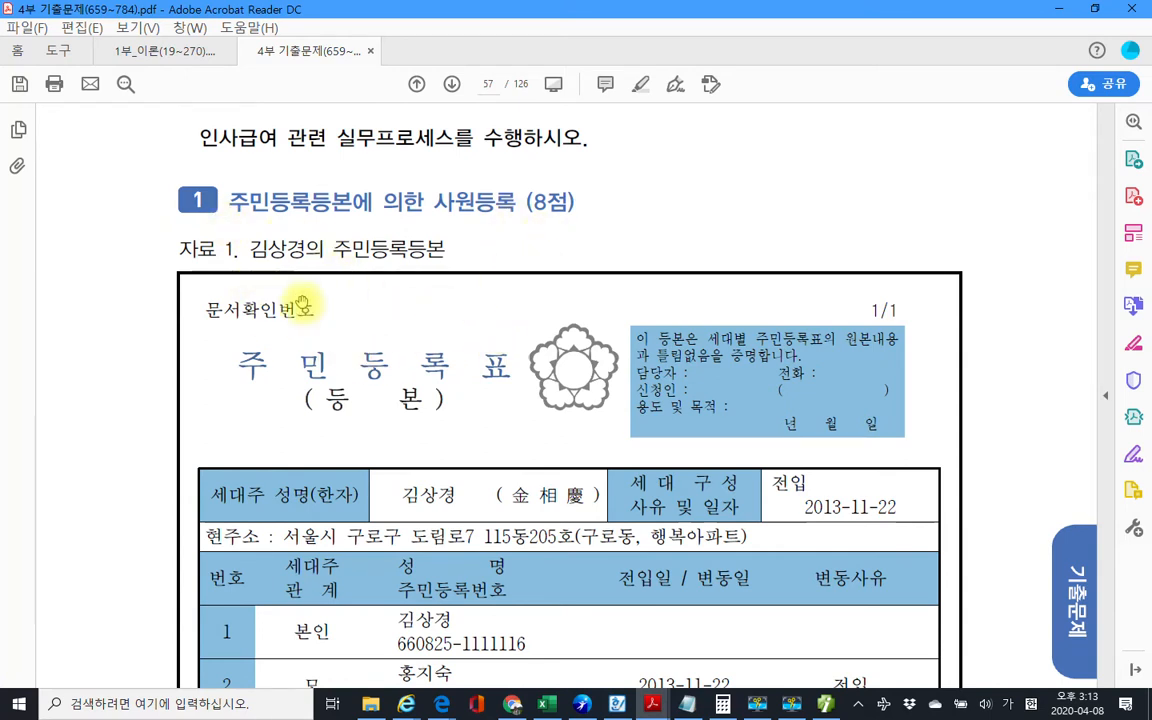
pyautogui.scroll(-4, 301, 305)
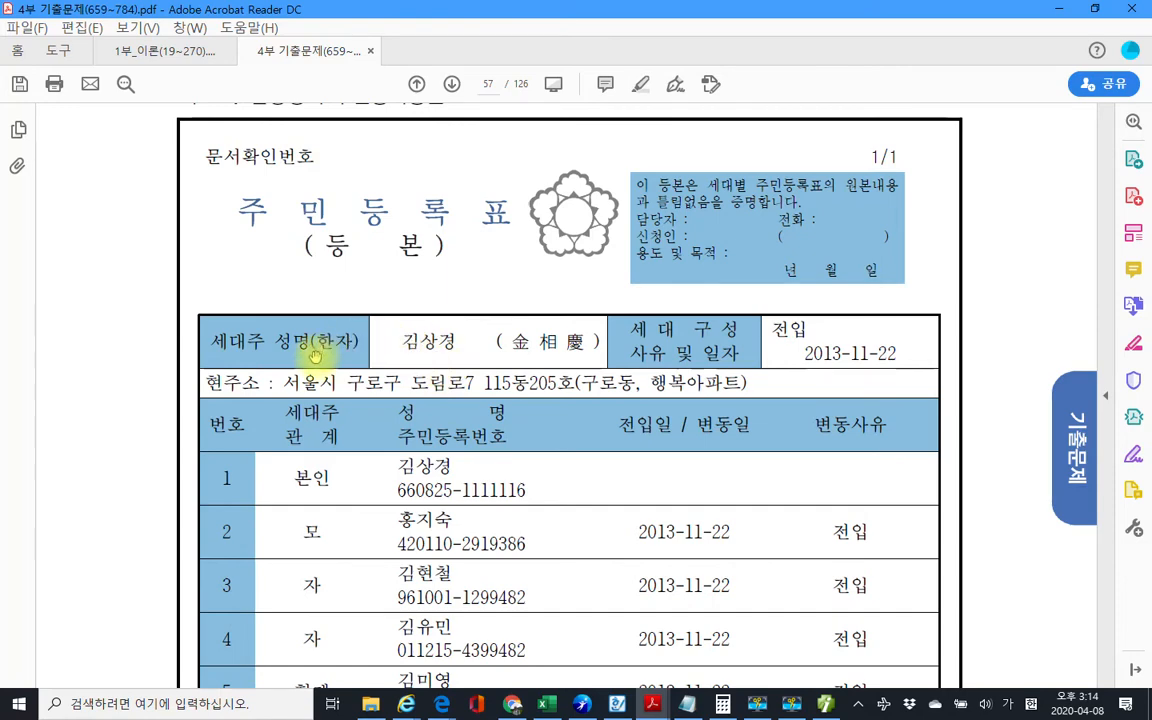
pyautogui.moveTo(203, 315); pyautogui.dragTo(276, 356)
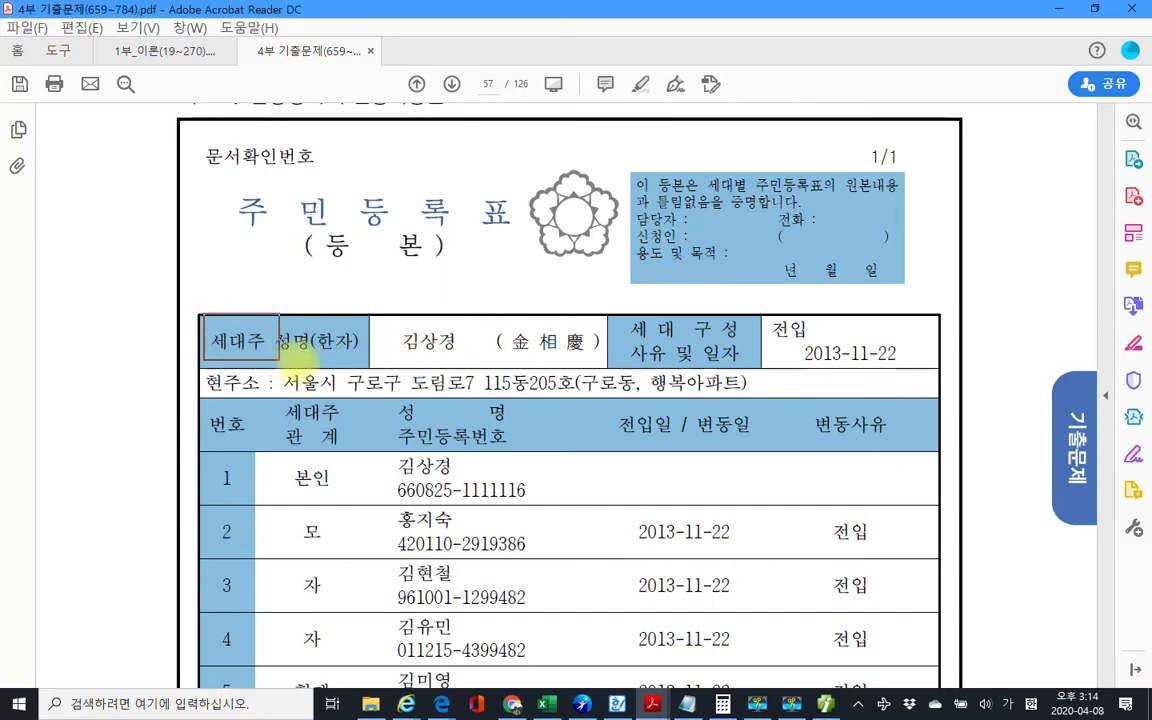
pyautogui.moveTo(358, 356); pyautogui.dragTo(468, 352)
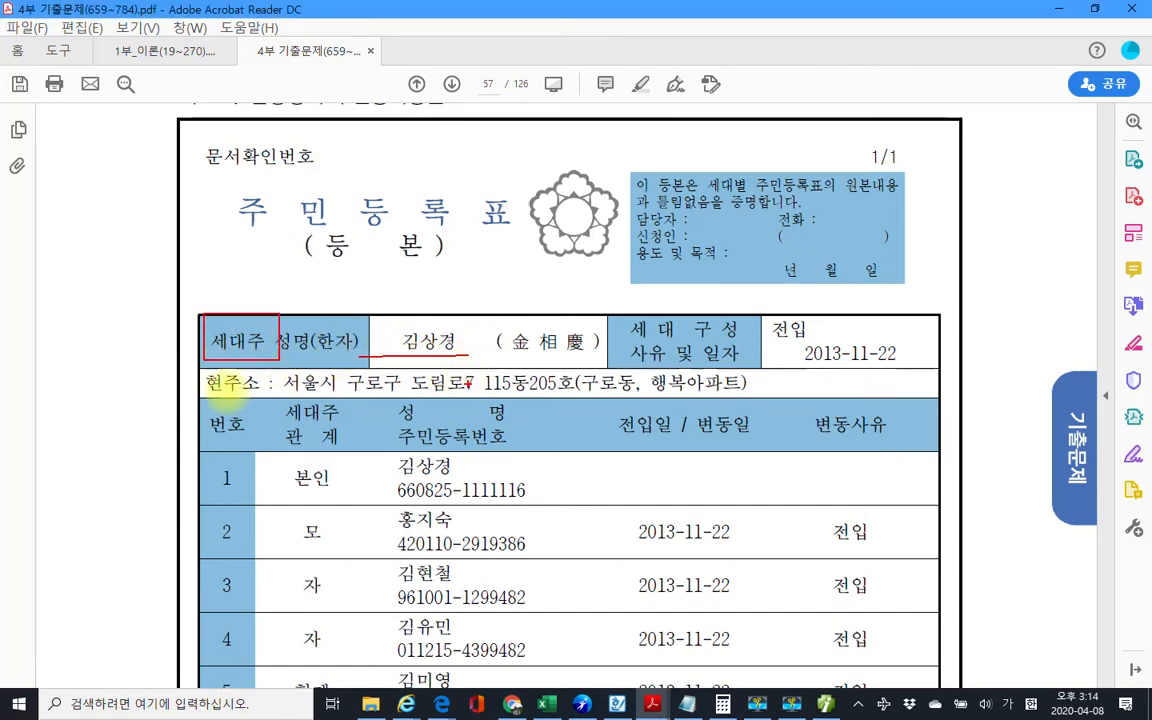
pyautogui.scroll(-3, 225, 400)
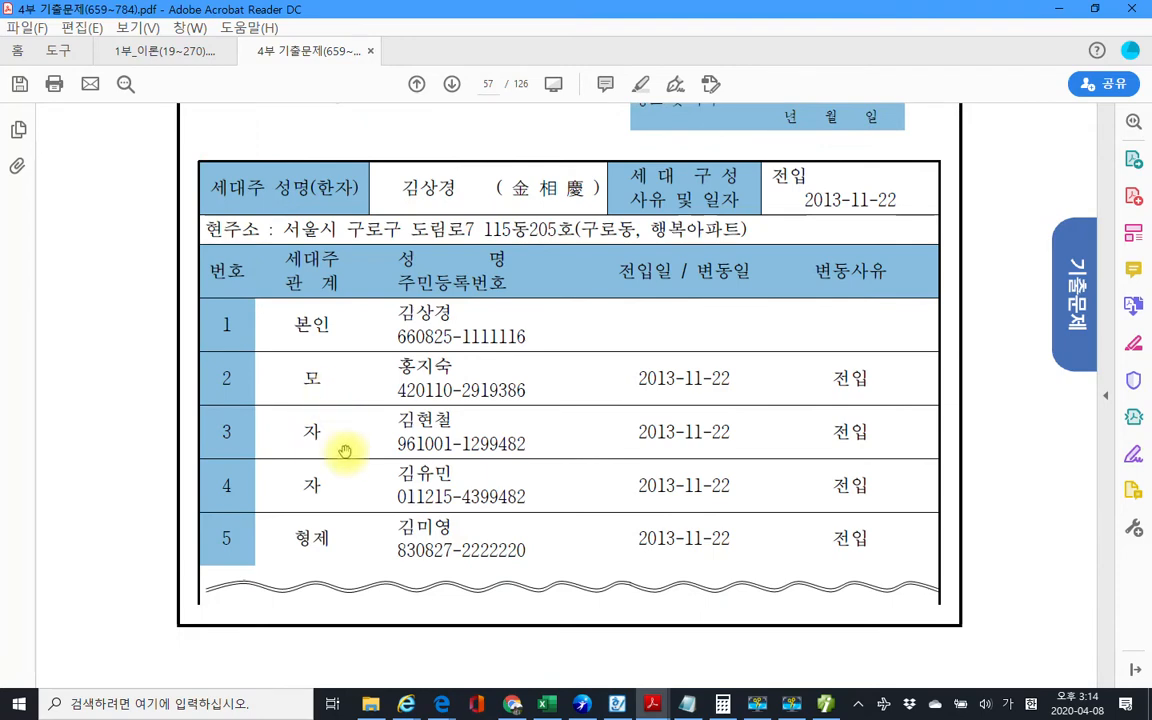
pyautogui.scroll(-2, 344, 451)
pyautogui.scroll(-6, 344, 450)
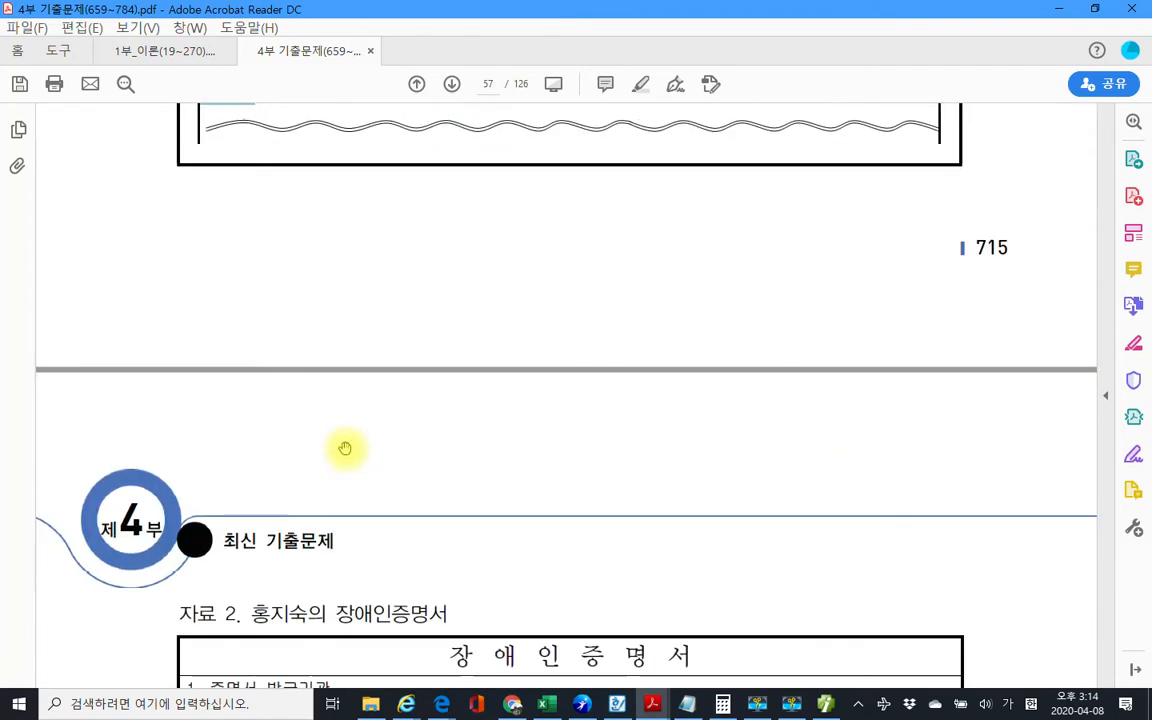
# Step: Examine the mother's 장애인증명서 in 자료 2 against the resident register, including its 장애내용 entry
pyautogui.scroll(-6, 344, 448)
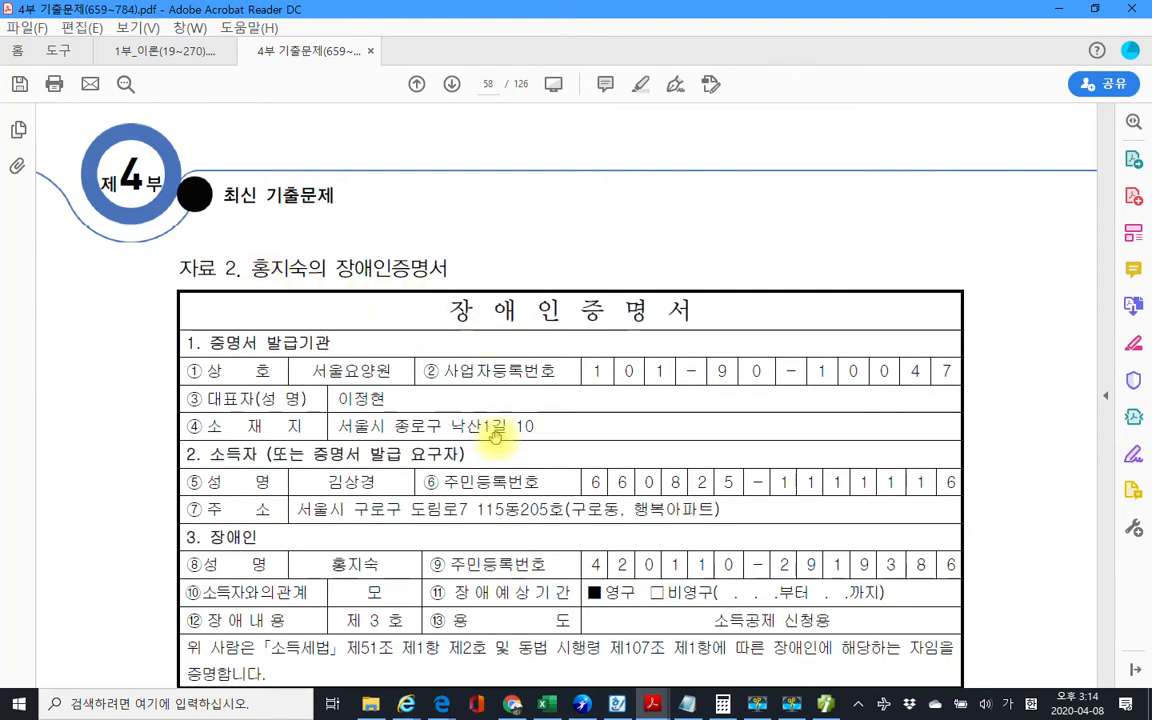
pyautogui.scroll(10, 495, 437)
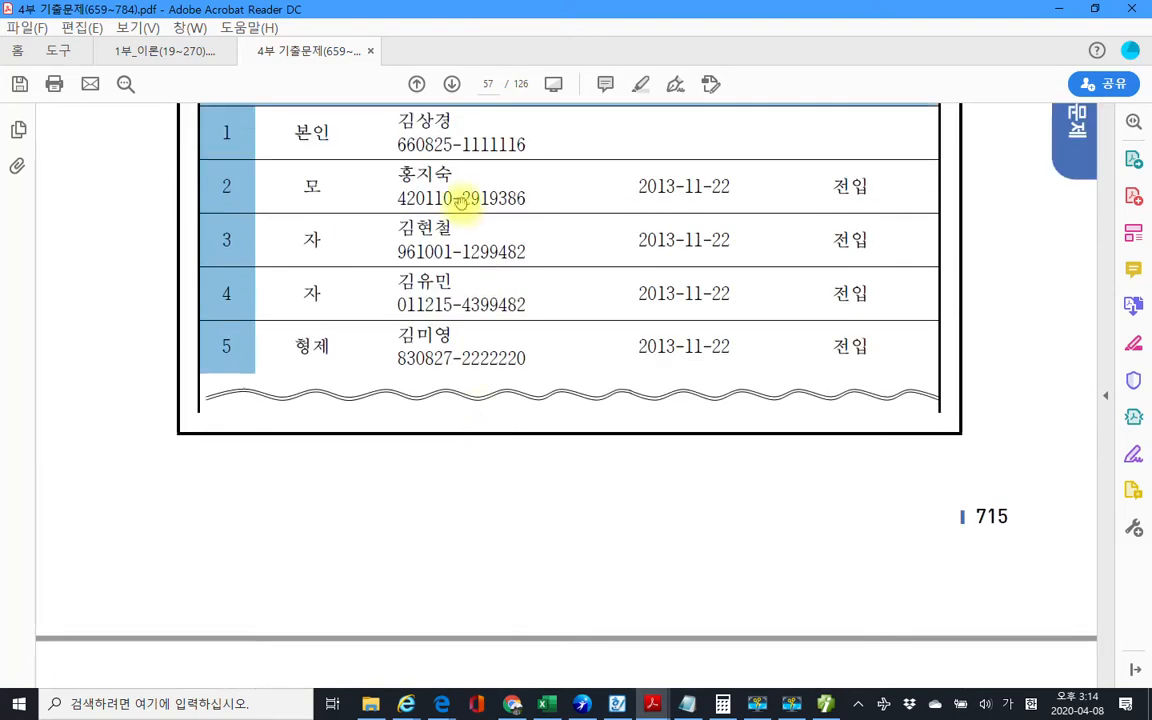
pyautogui.scroll(-10, 497, 522)
pyautogui.scroll(-3, 493, 520)
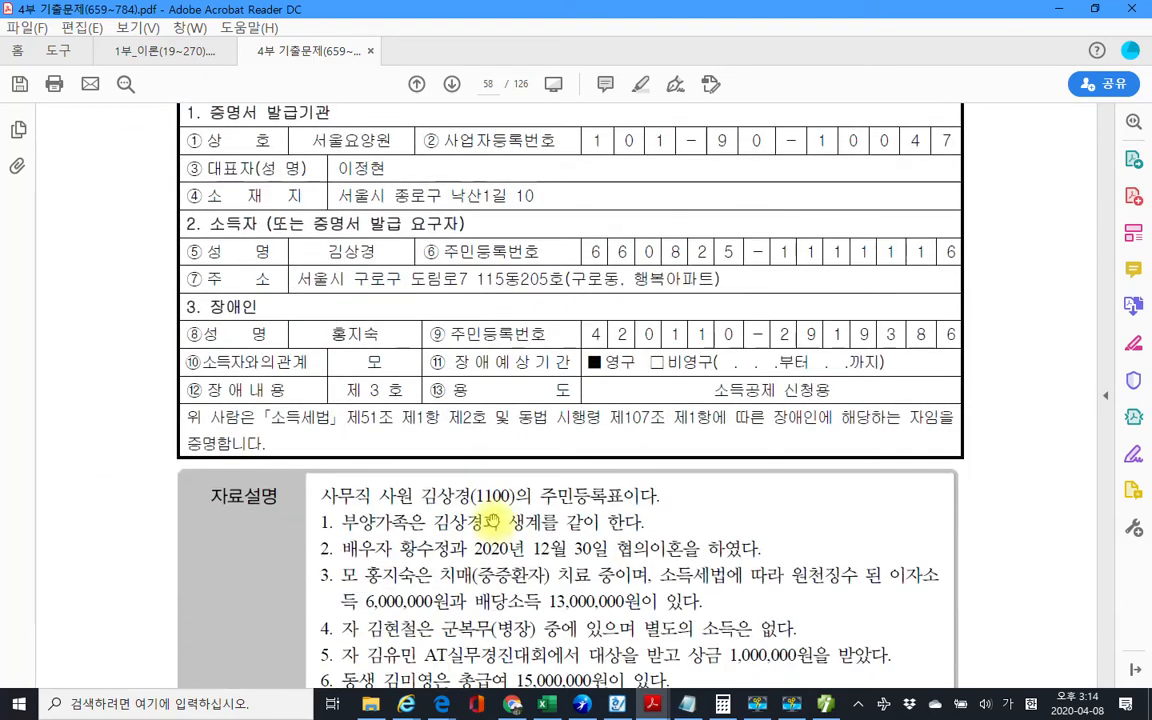
pyautogui.moveTo(357, 393); pyautogui.dragTo(402, 393)
pyautogui.click(395, 437)
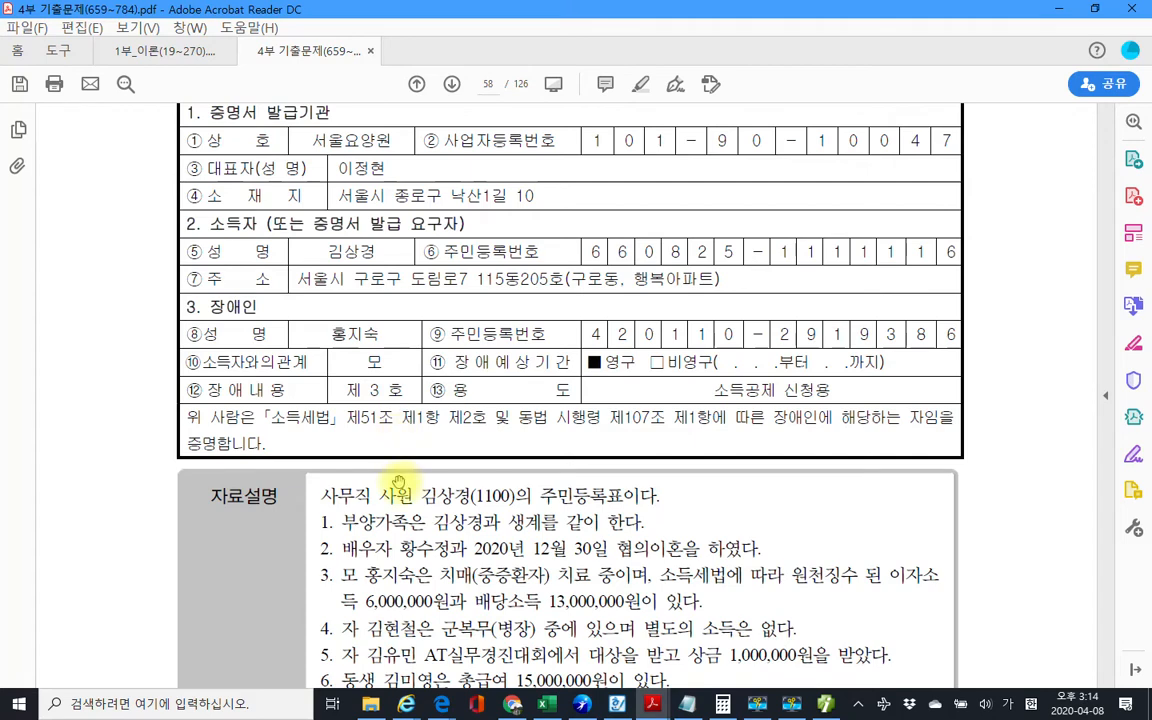
# Step: Read the 자료설명 notes on the dependants, checking the child's prize money and the sibling's 총급여
pyautogui.scroll(-3, 391, 489)
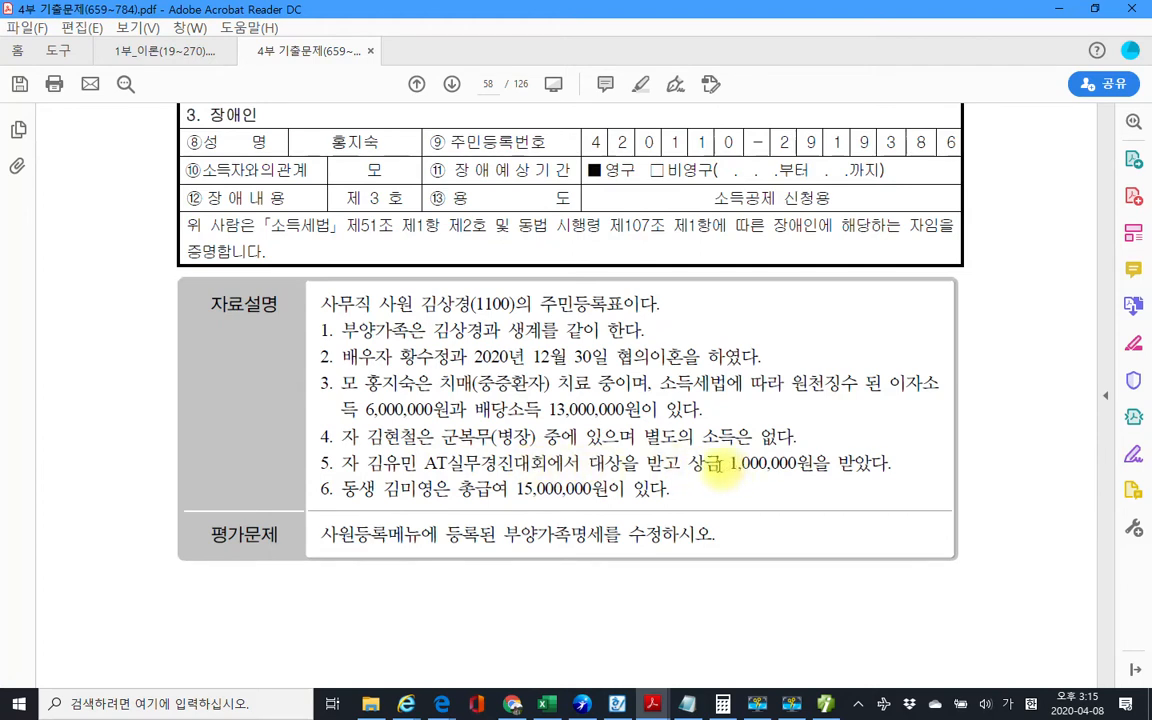
pyautogui.moveTo(728, 463); pyautogui.dragTo(888, 463)
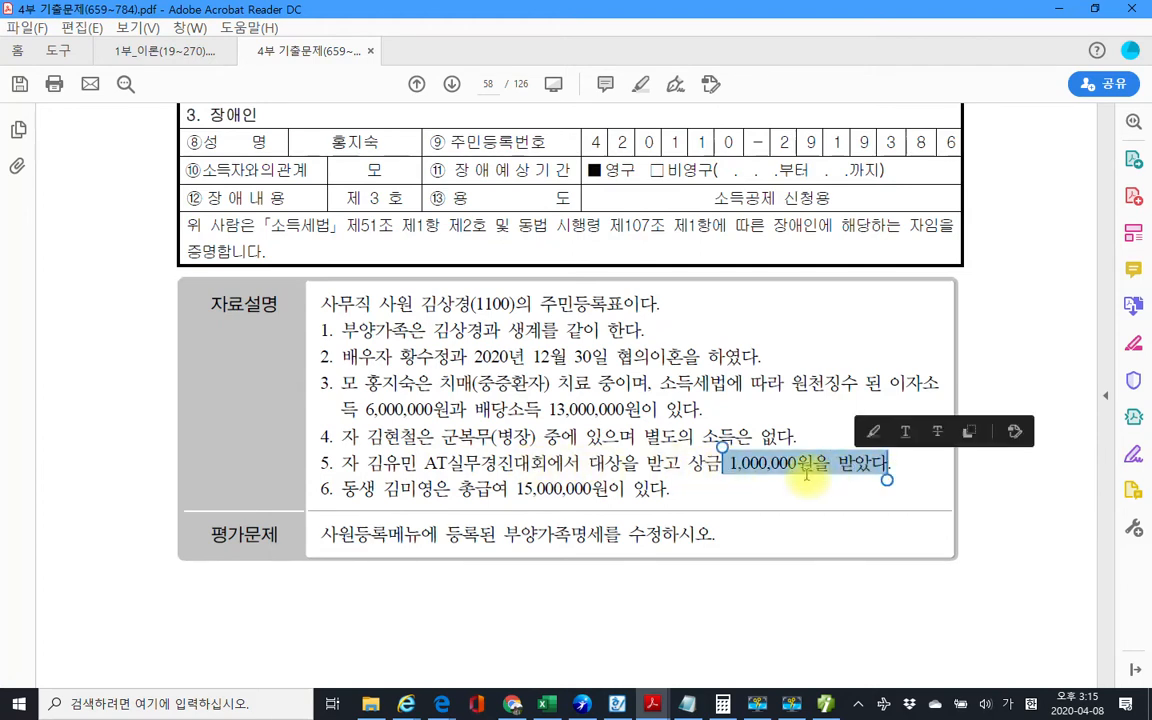
pyautogui.click(806, 475)
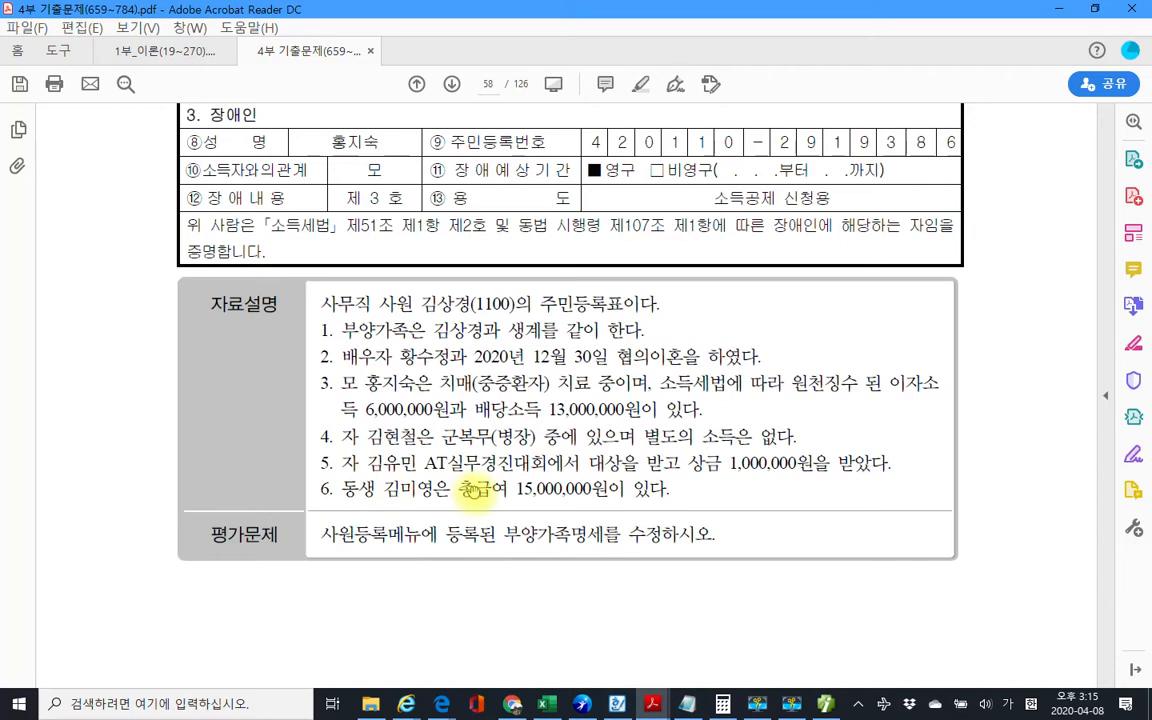
pyautogui.moveTo(516, 489); pyautogui.dragTo(604, 491)
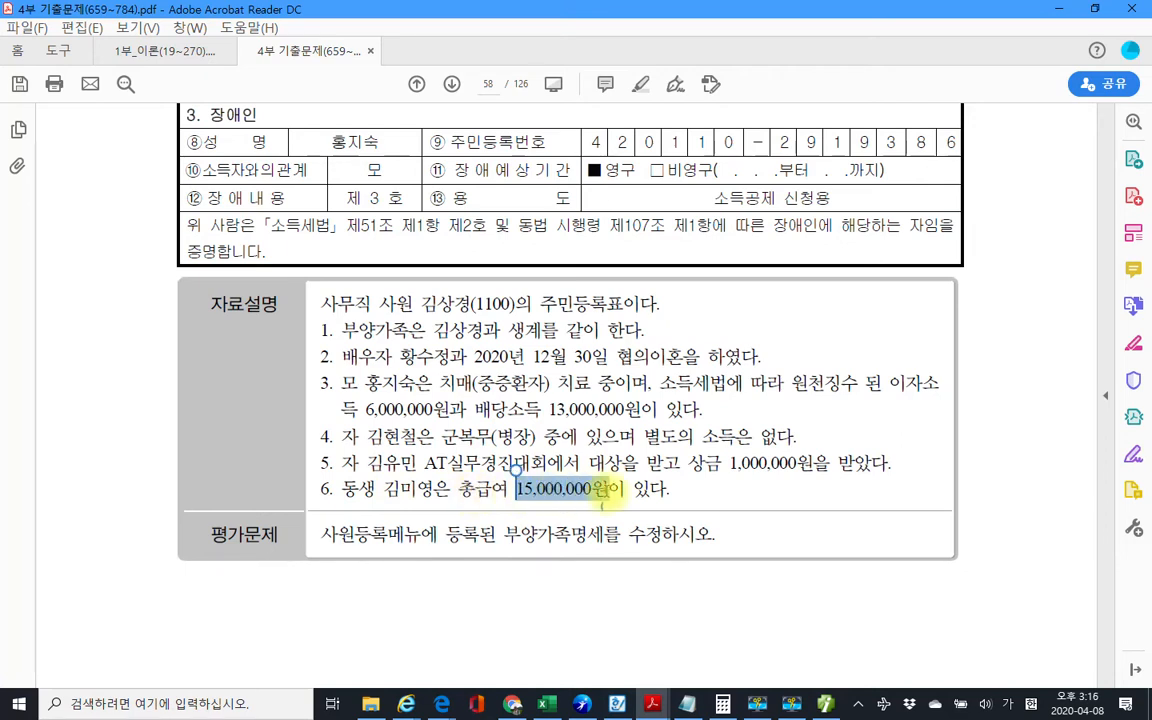
pyautogui.click(470, 492)
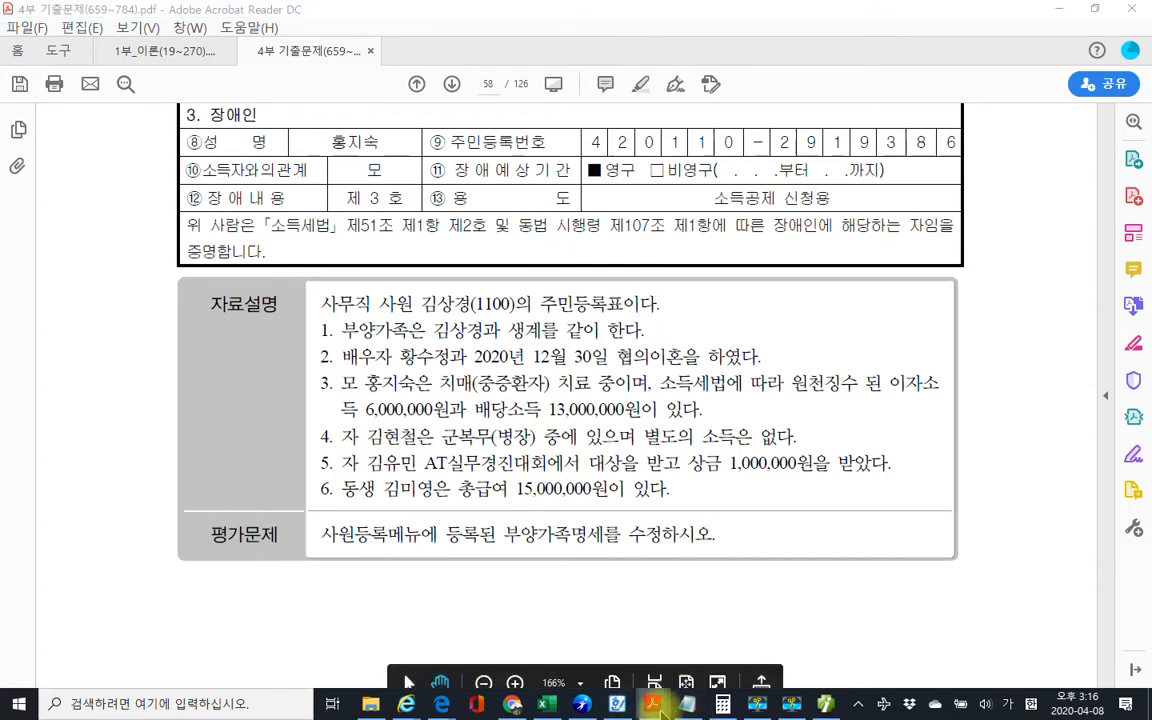
# Step: Switch back to Smart A and open the record of employee 1100 in 사원등록 under 인사급여
pyautogui.click(823, 707)
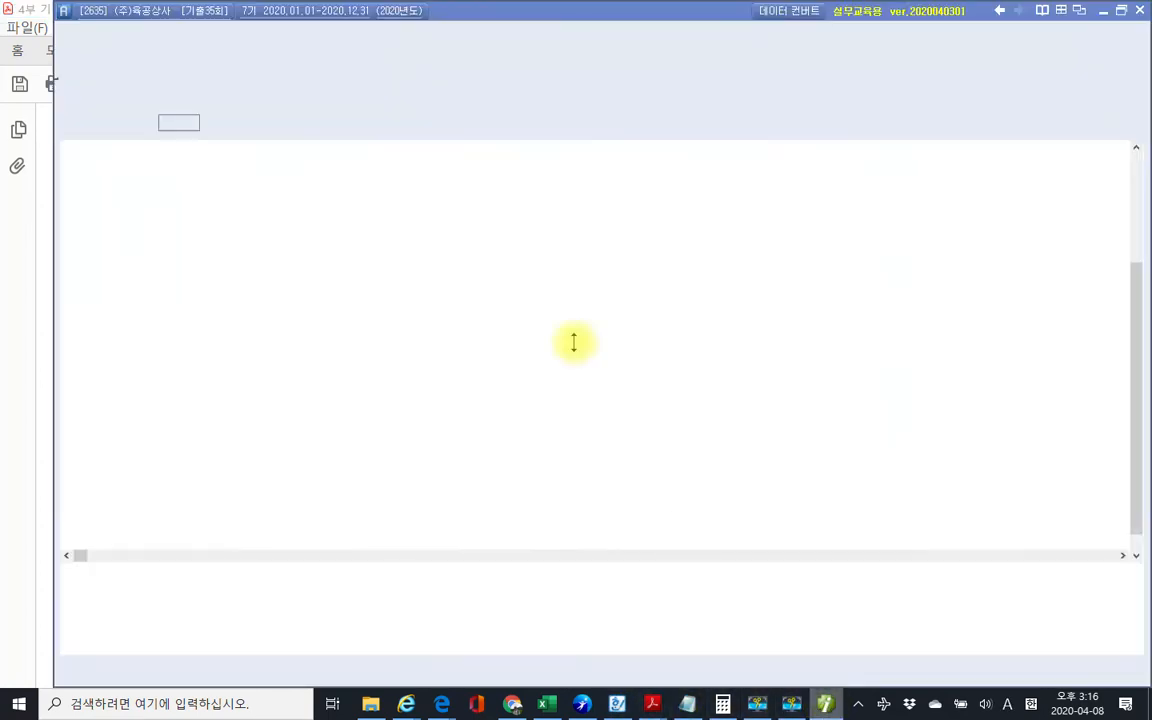
pyautogui.click(26, 140)
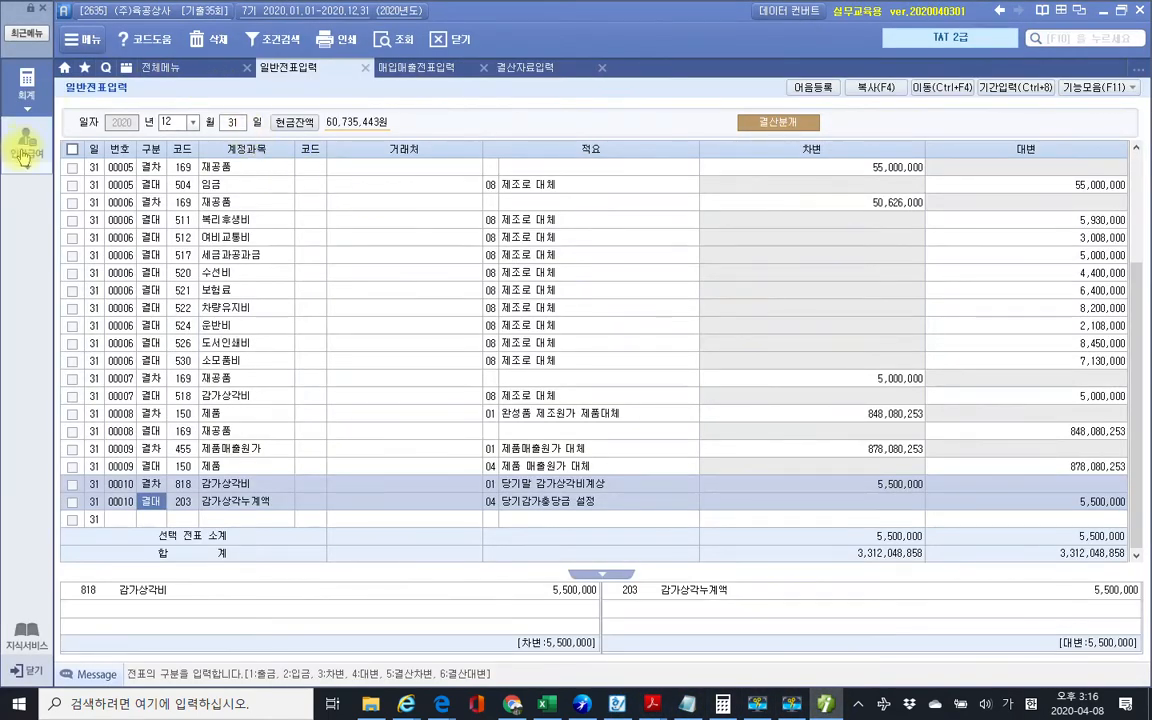
pyautogui.click(107, 142)
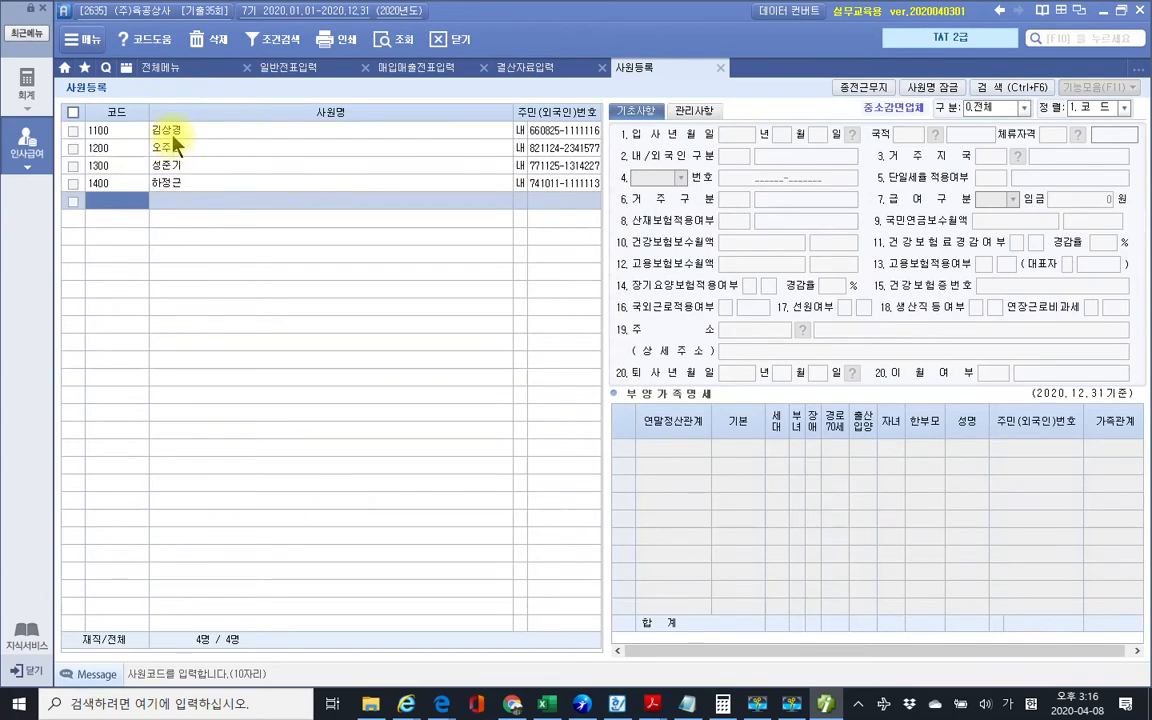
pyautogui.click(170, 133)
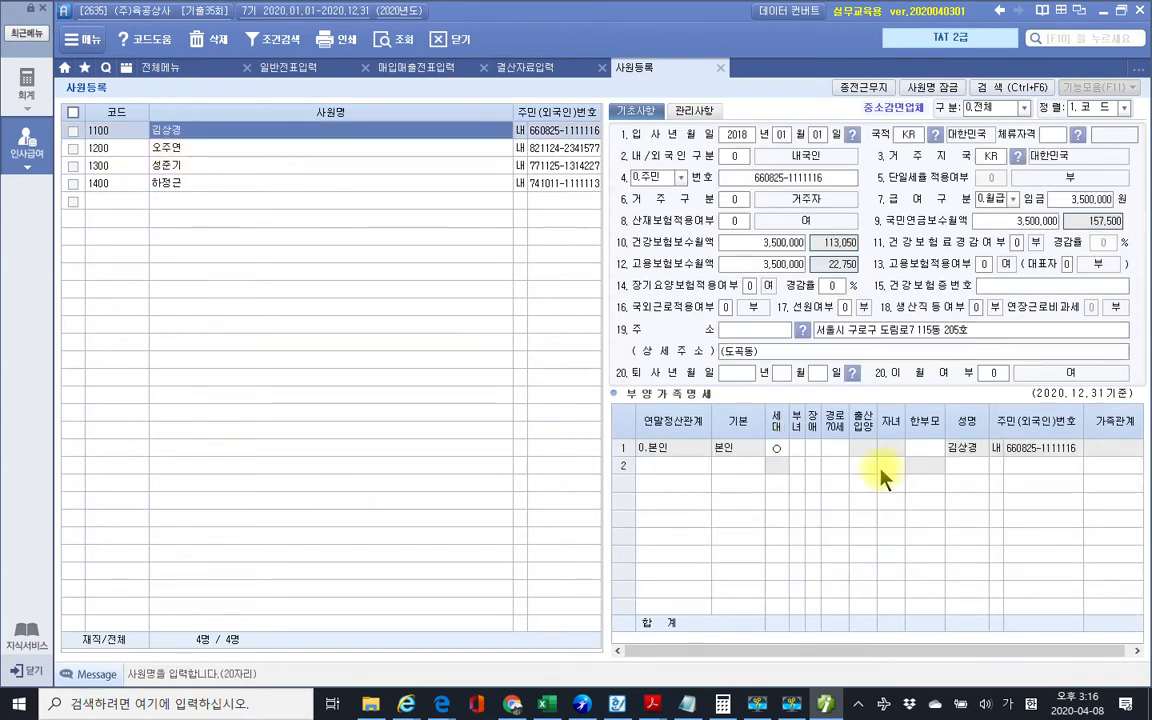
# Step: Check the employee's 세대주 mark in 부양가족명세 and set the 한부모 deduction on the 본인 row
pyautogui.click(677, 467)
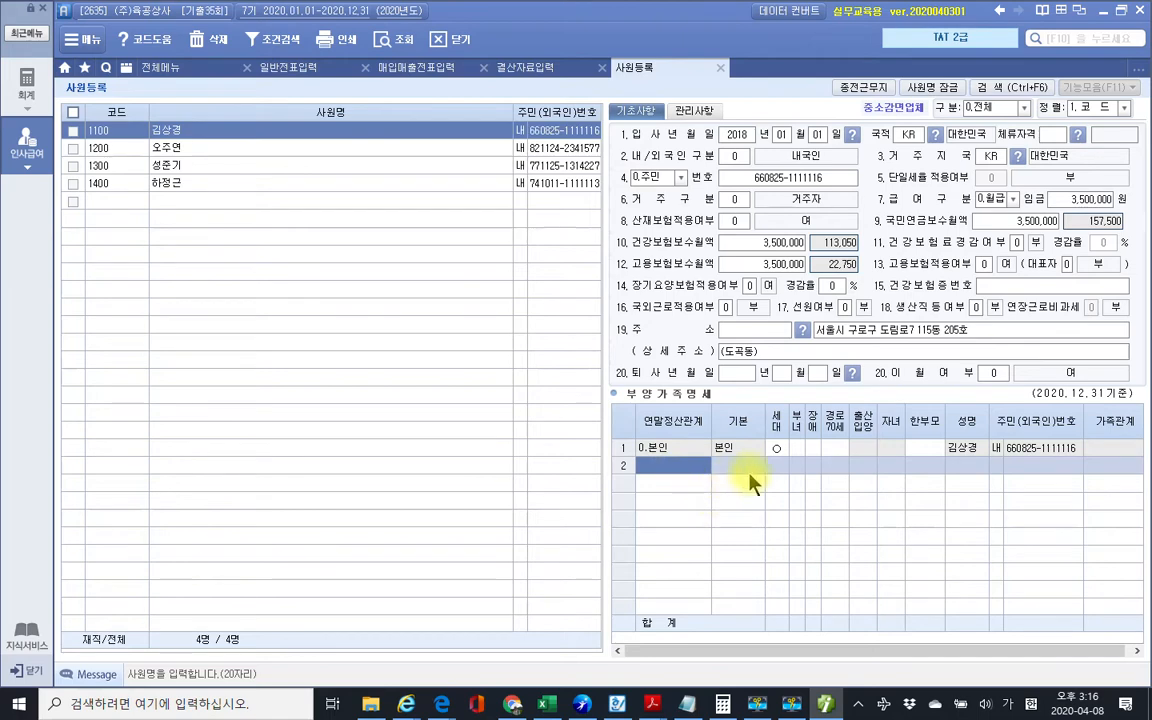
pyautogui.click(777, 450)
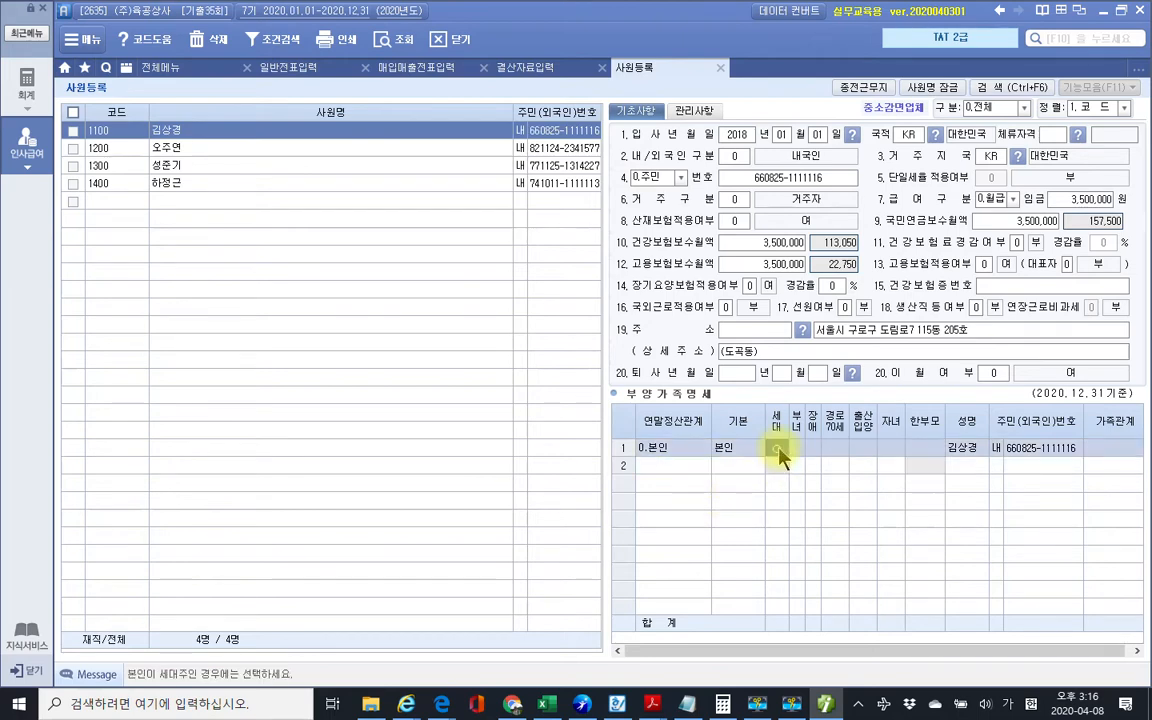
pyautogui.click(927, 452)
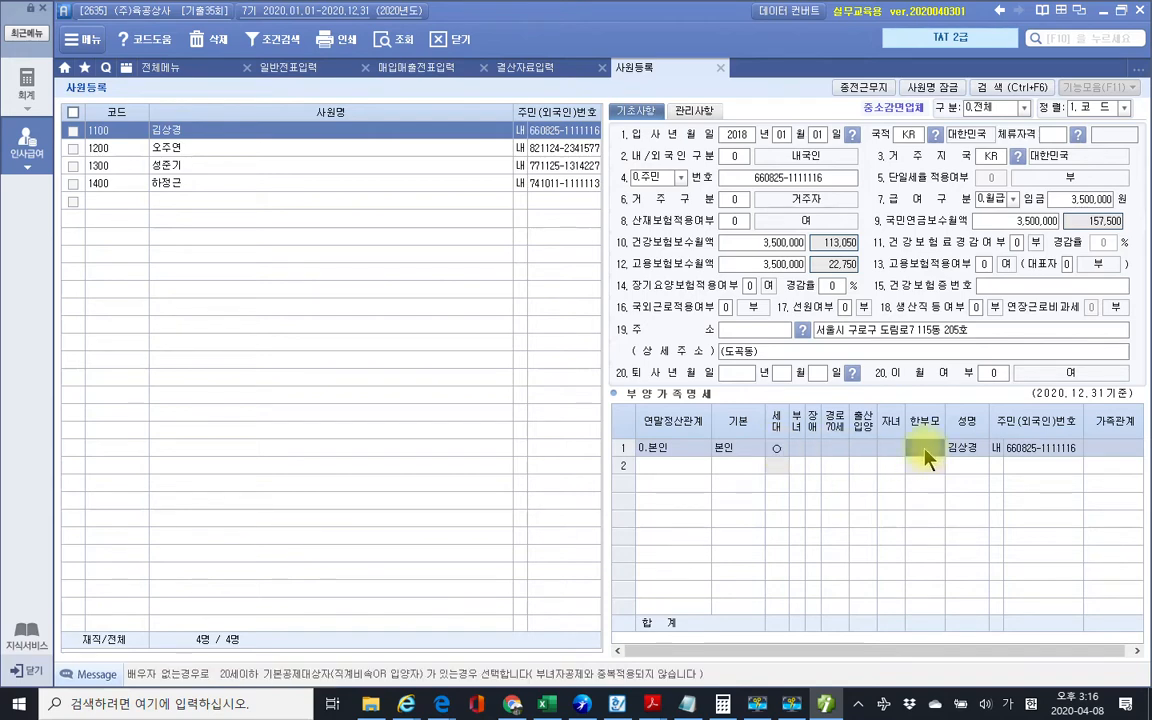
pyautogui.write('1')
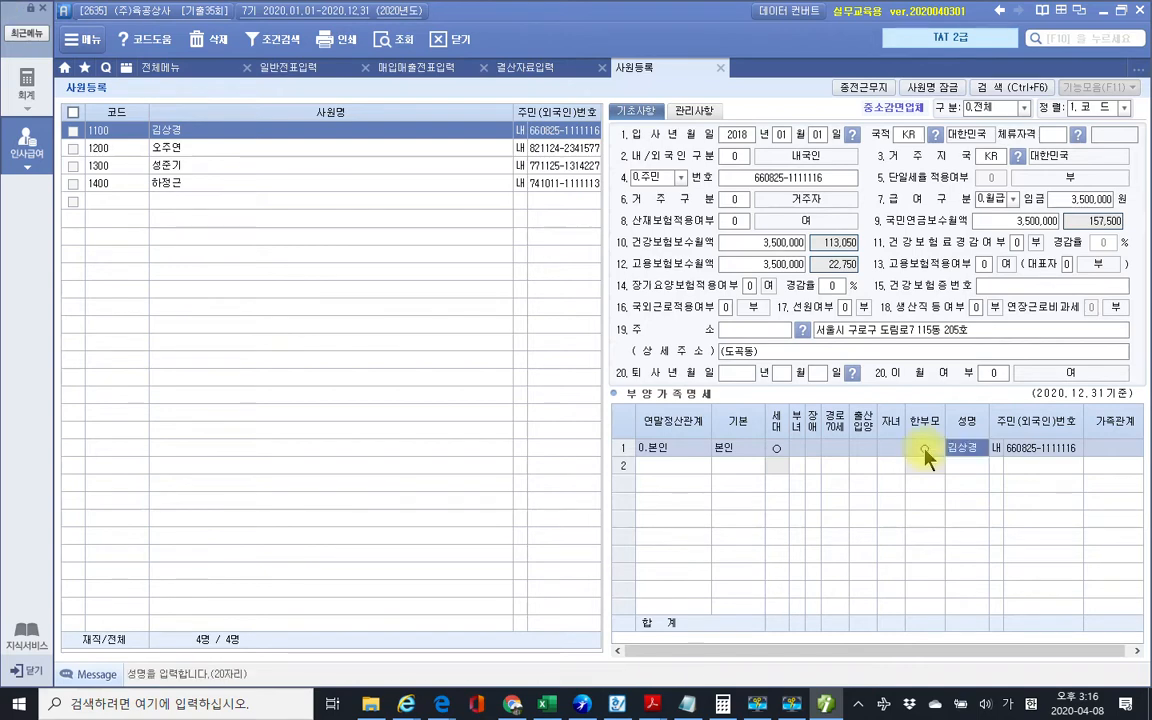
# Step: Add a 부양가족명세 row for the mother as 1.(소)직계존속 with 기본 60세이상 and 장애 code 3
pyautogui.click(680, 470)
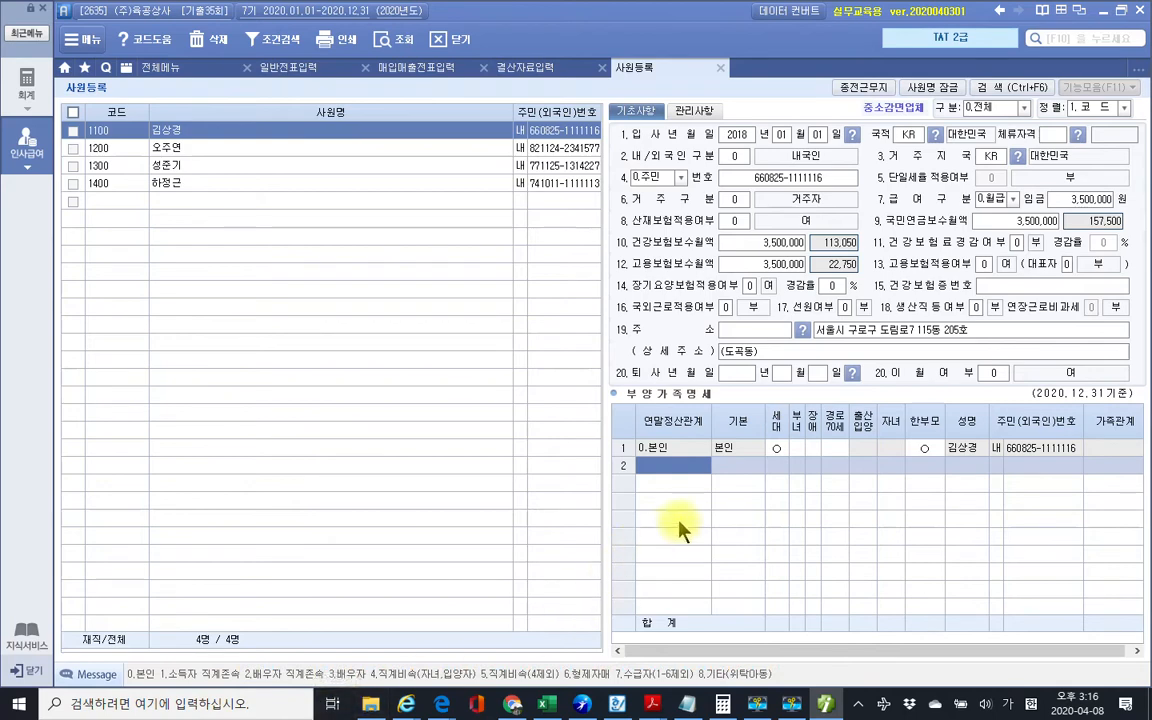
pyautogui.write('1')
pyautogui.press('Return')
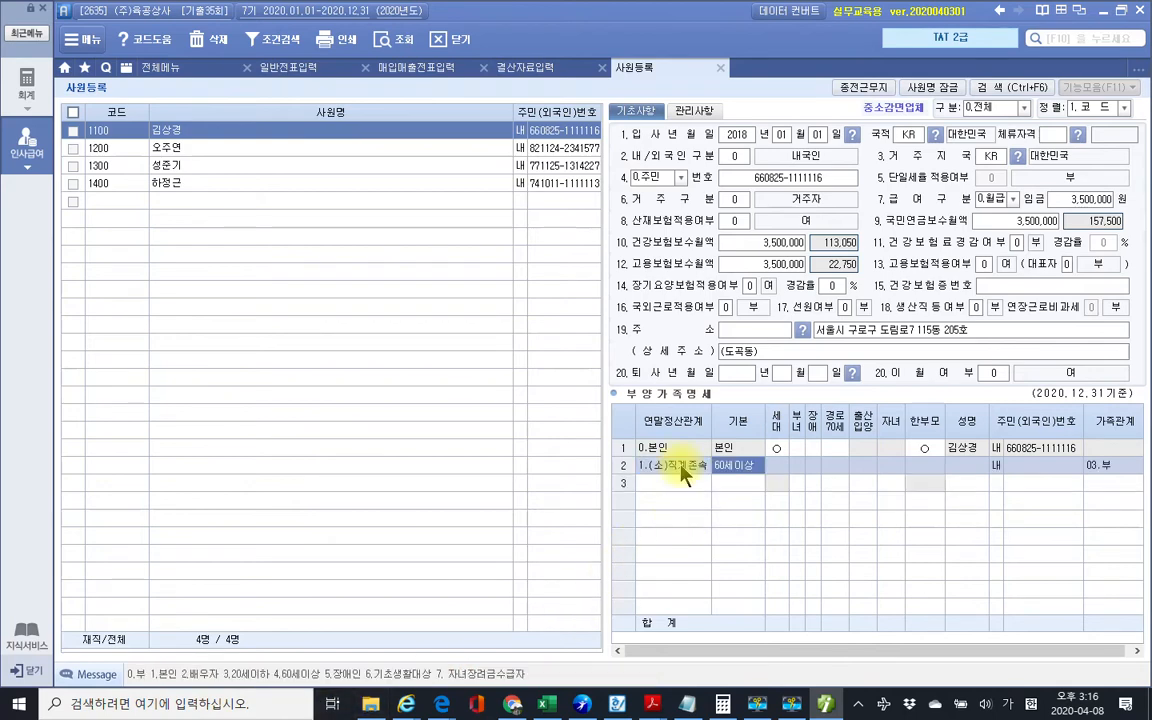
pyautogui.press('Return')
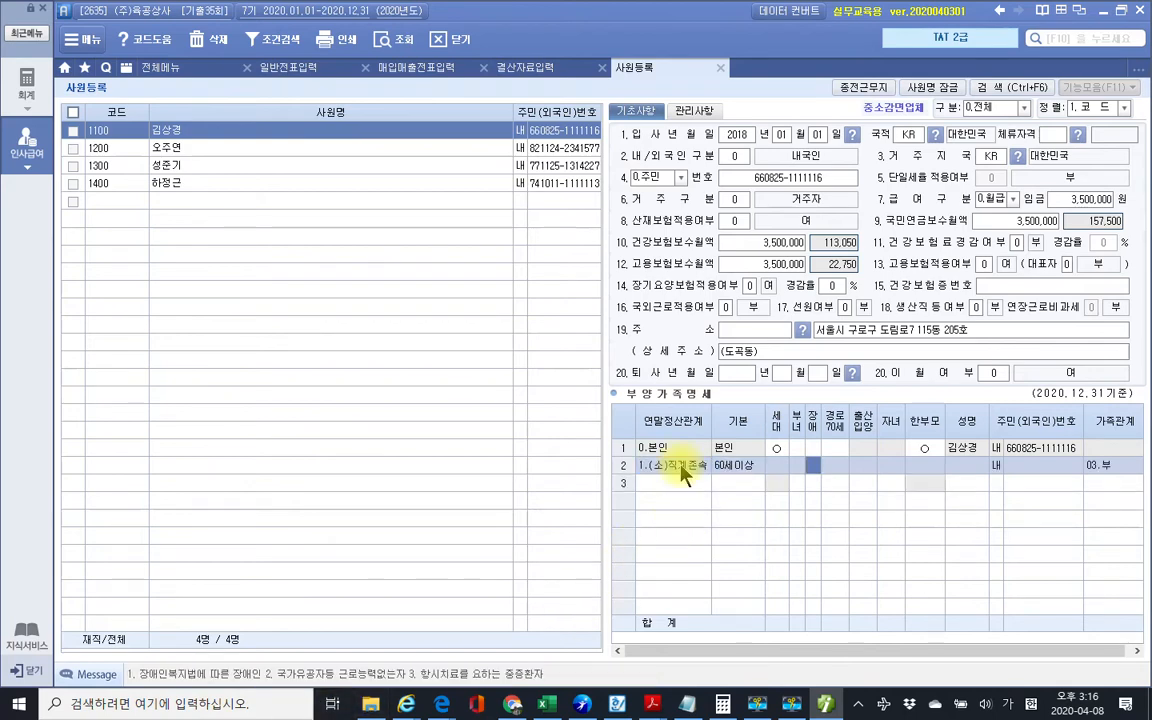
pyautogui.write('3')
pyautogui.press('Return')
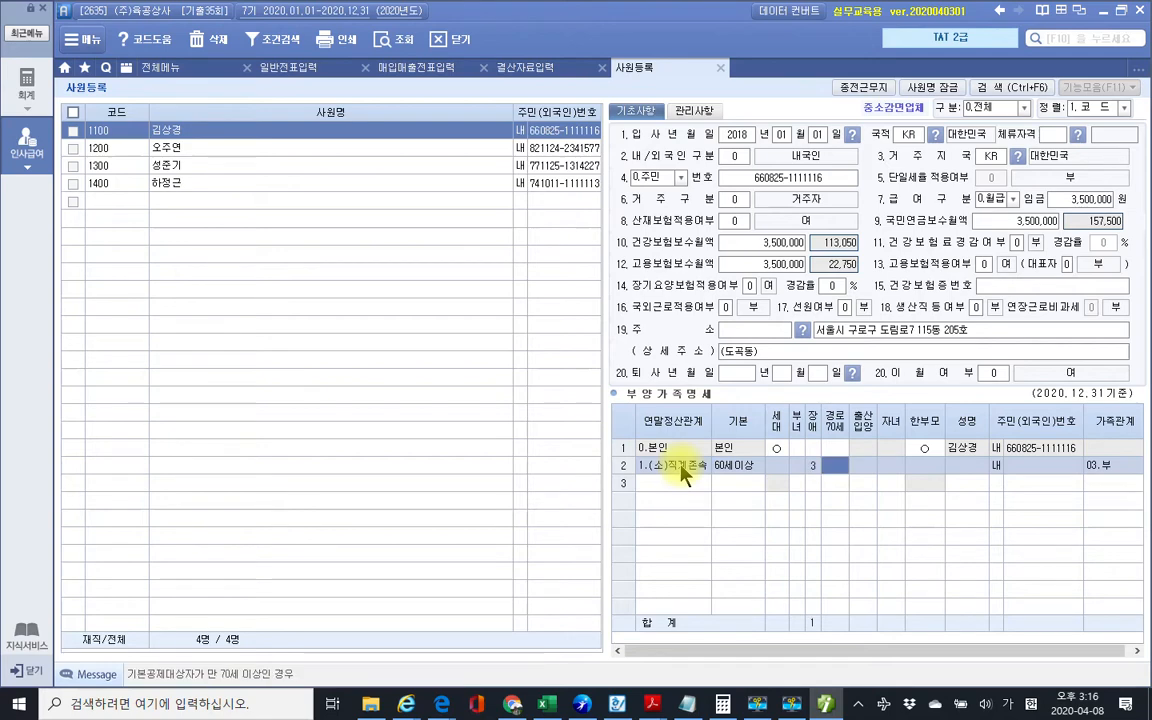
# Step: Enter the mother's name and resident registration number on her dependant row and complete the row
pyautogui.press('Return')
pyautogui.write('홍지')
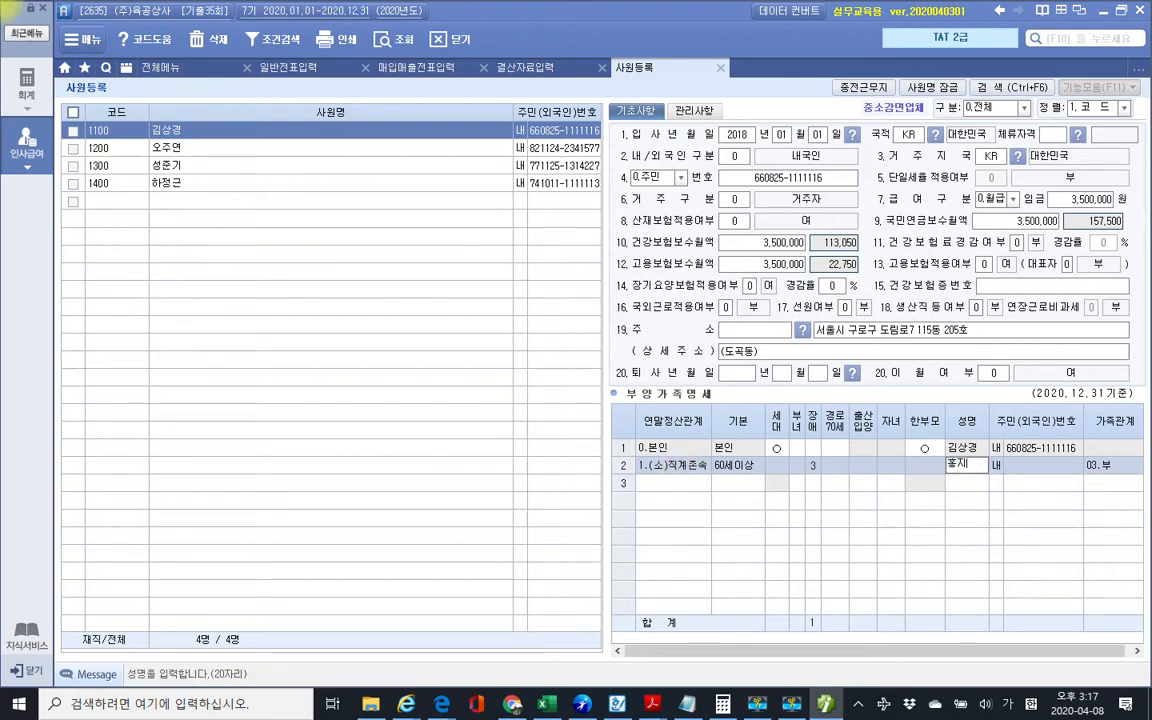
pyautogui.write('수ㅜㄱ')
pyautogui.press('Return')
pyautogui.press('Return')
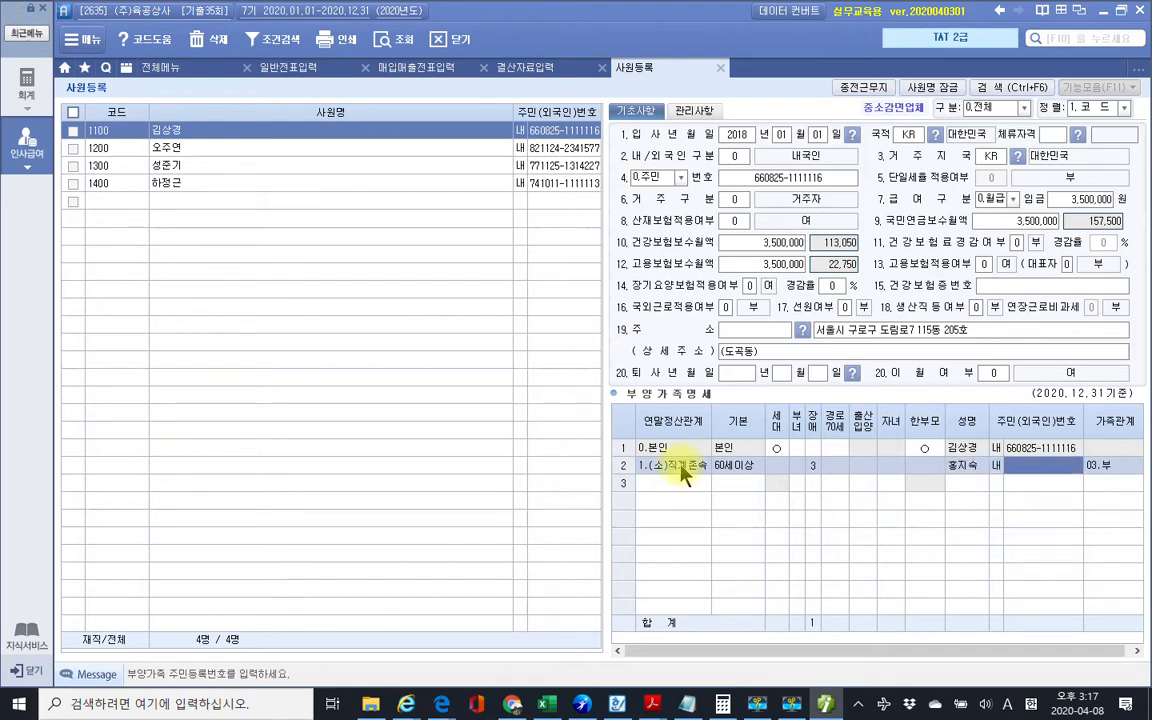
pyautogui.write('420110-')
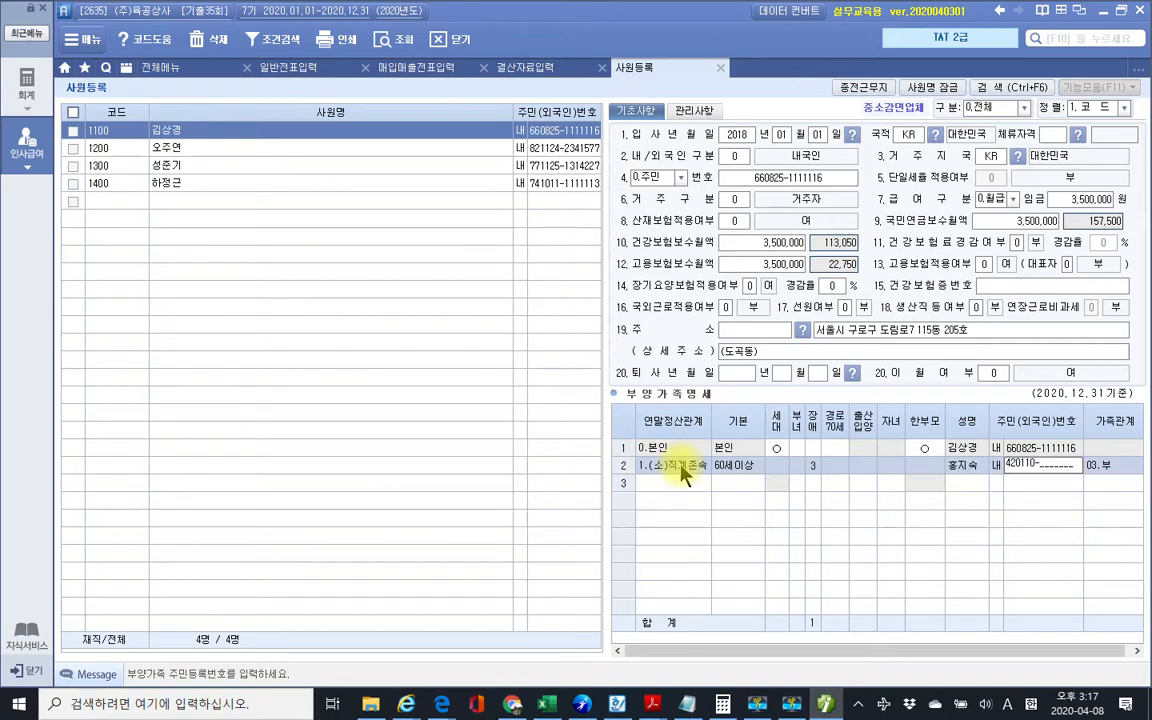
pyautogui.write('2919386')
pyautogui.press('Return')
pyautogui.press('Return')
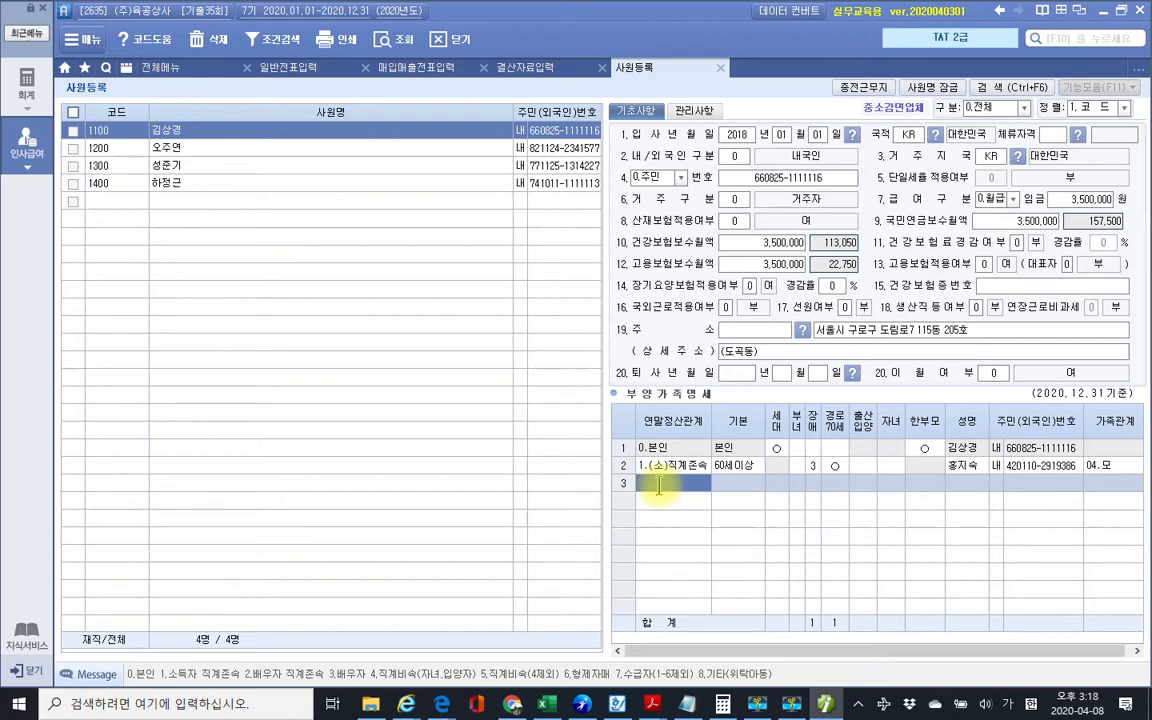
# Step: Add a dependant row for the child in military service as 4.직계비속(자녀) with 기본 set to 부
pyautogui.write('4')
pyautogui.press('Return')
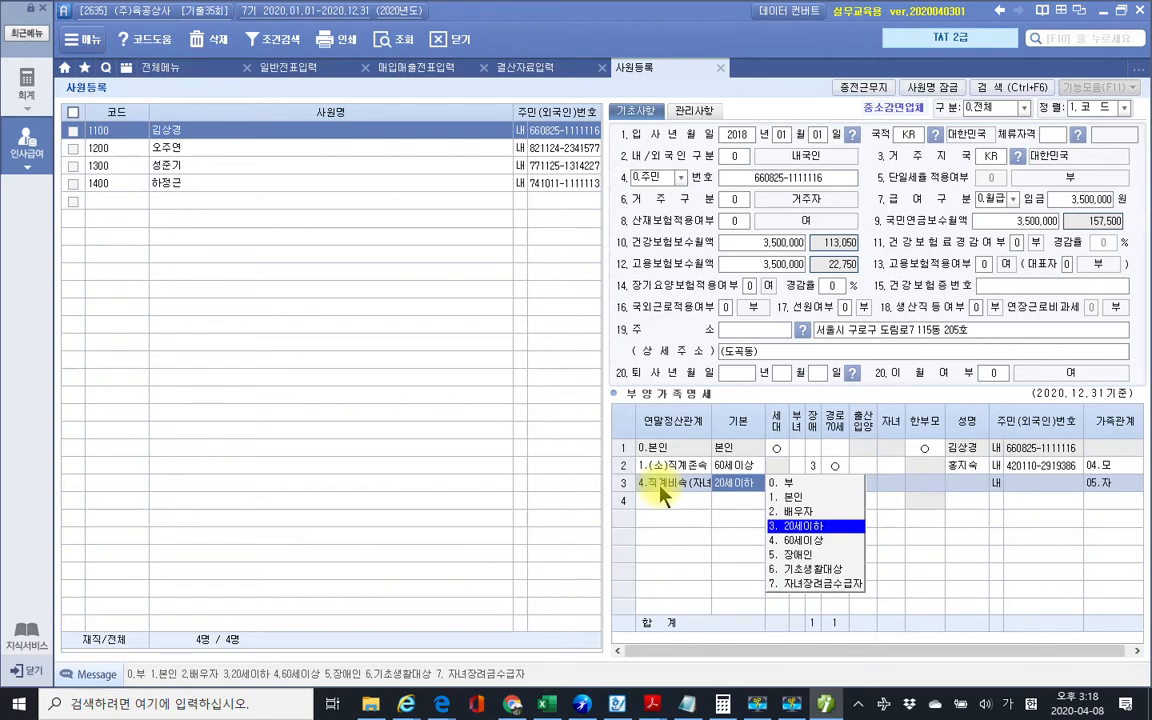
pyautogui.click(799, 485)
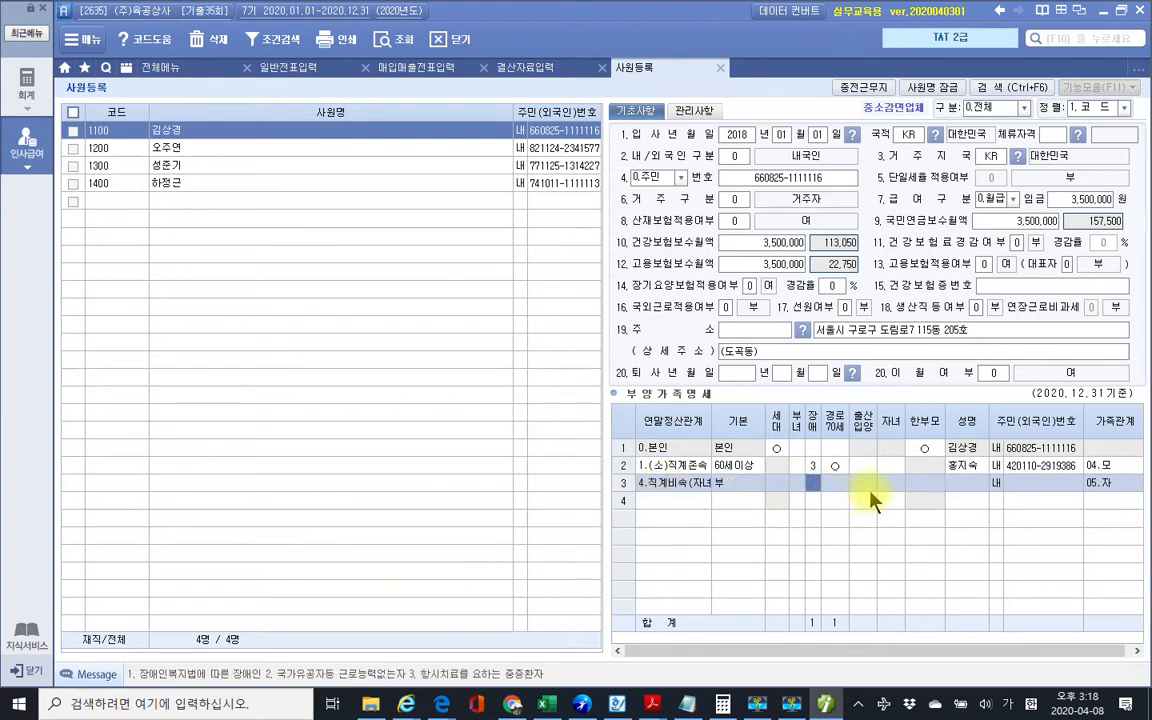
pyautogui.press('Return')
pyautogui.press('Return')
pyautogui.press('Return')
pyautogui.press('Return')
pyautogui.press('Return')
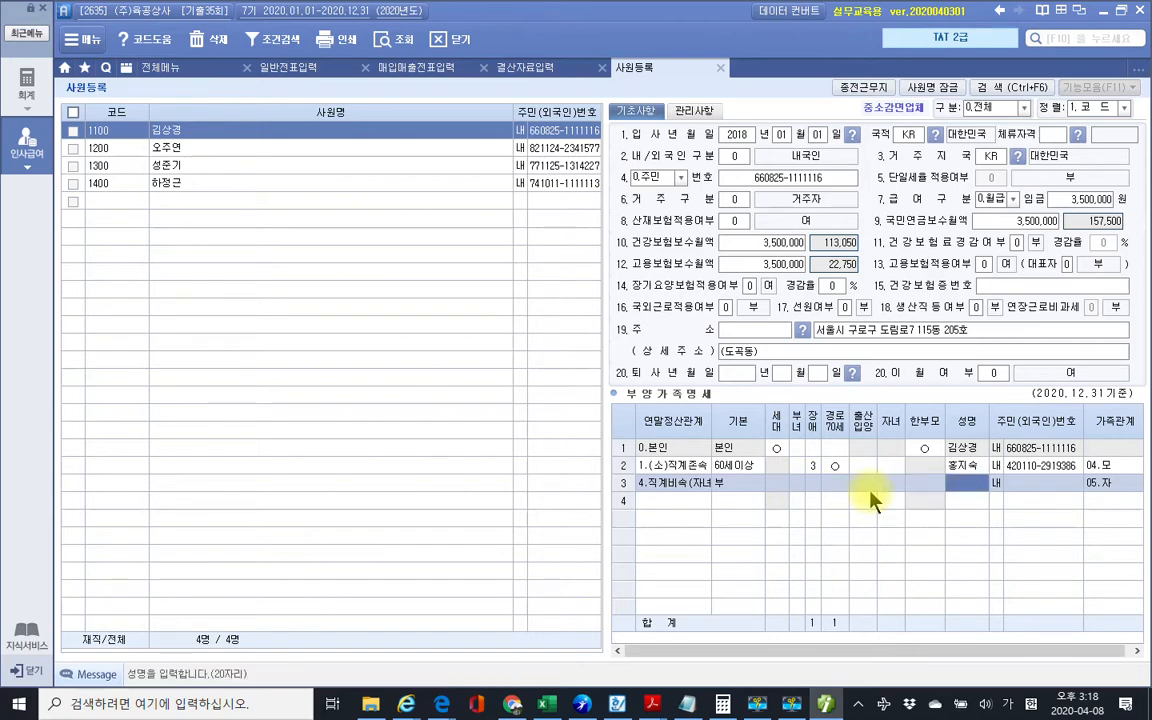
# Step: Enter the name and resident registration number of the child in military service and accept the 05.자 relationship
pyautogui.write('김현')
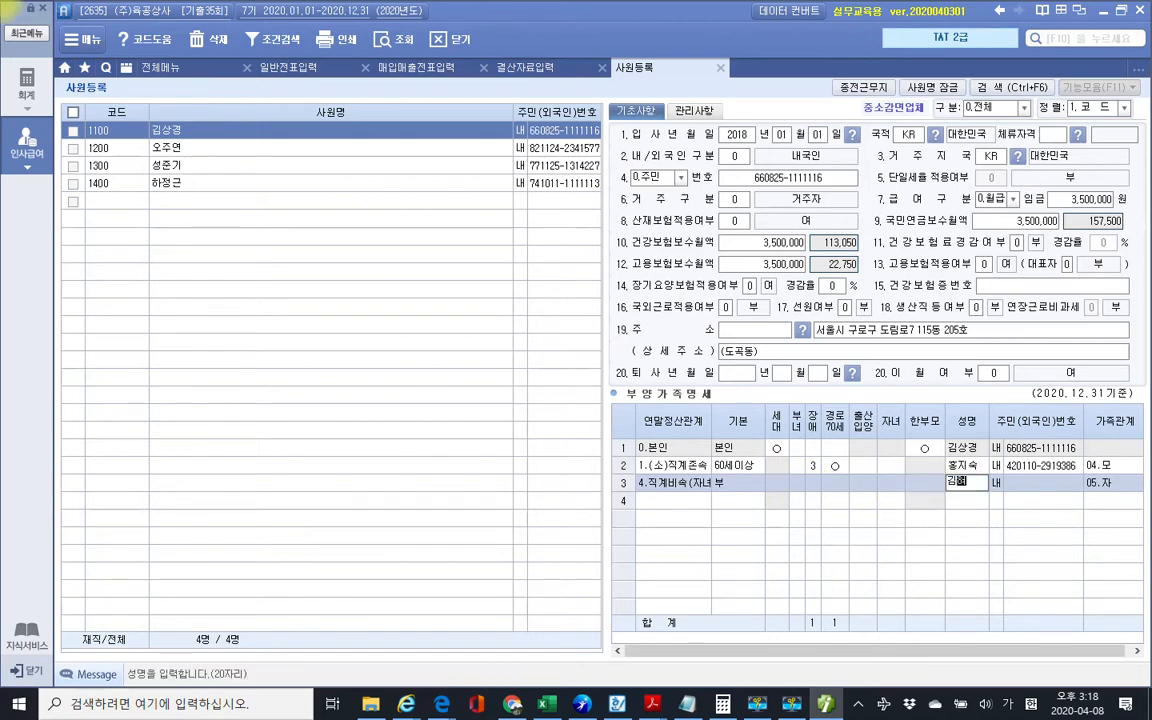
pyautogui.write('철')
pyautogui.press('Return')
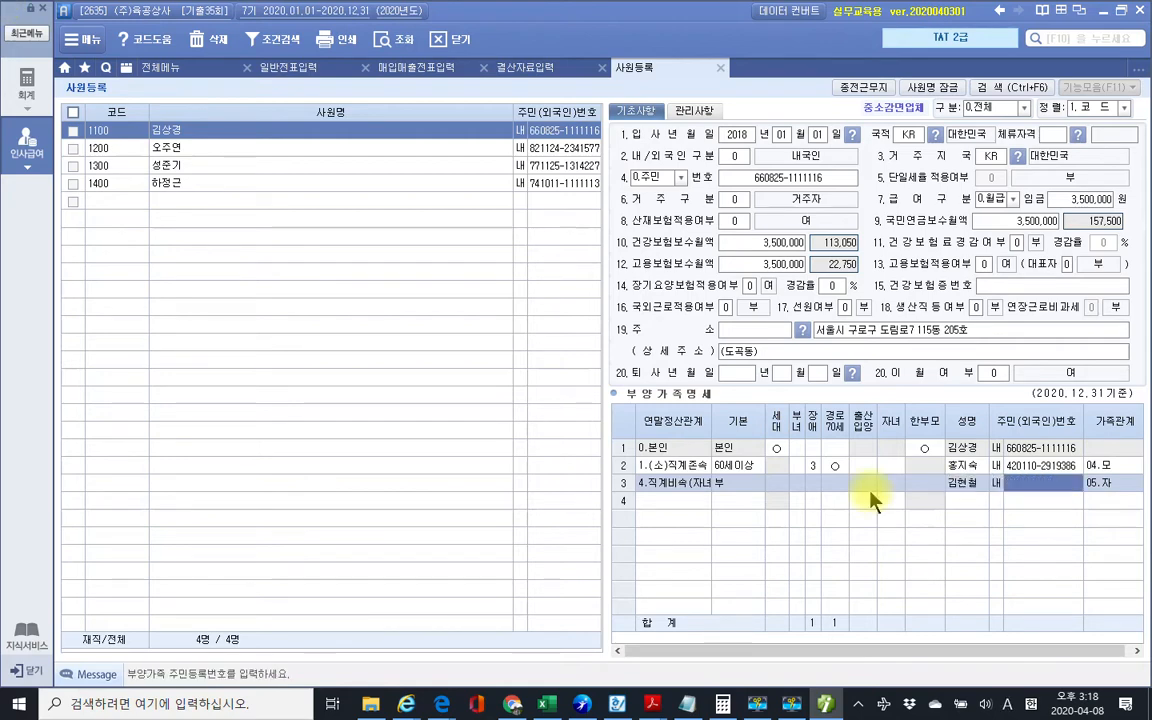
pyautogui.write('961001-')
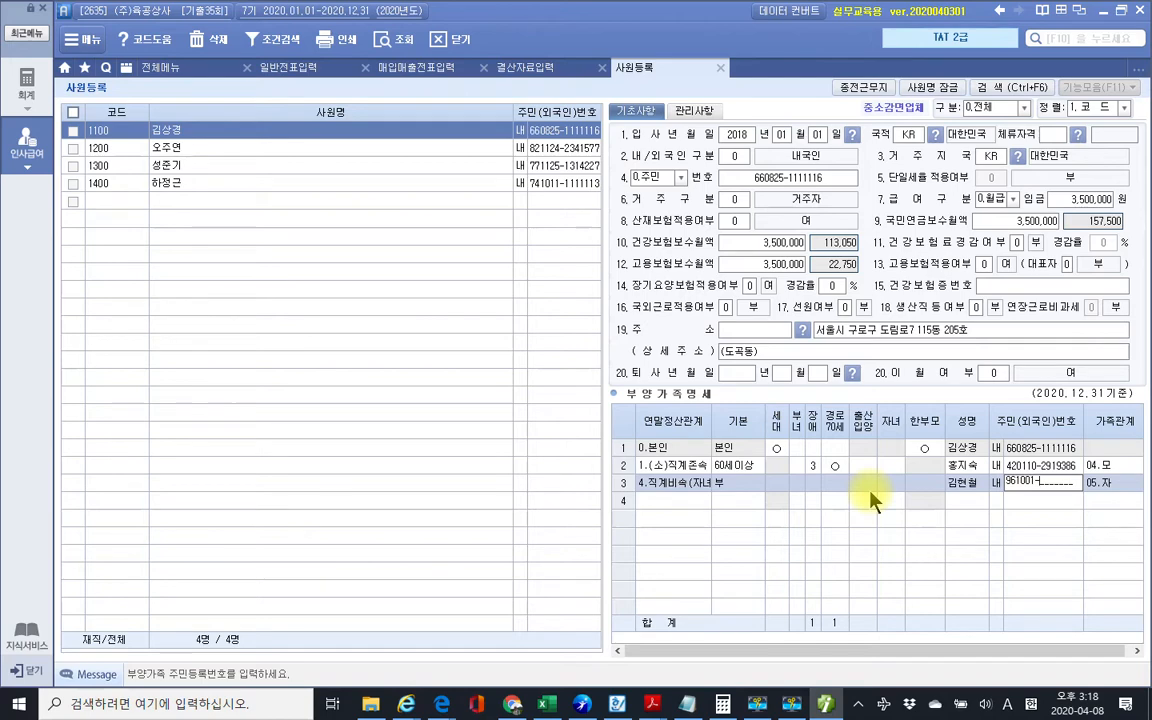
pyautogui.write('1299482')
pyautogui.press('Return')
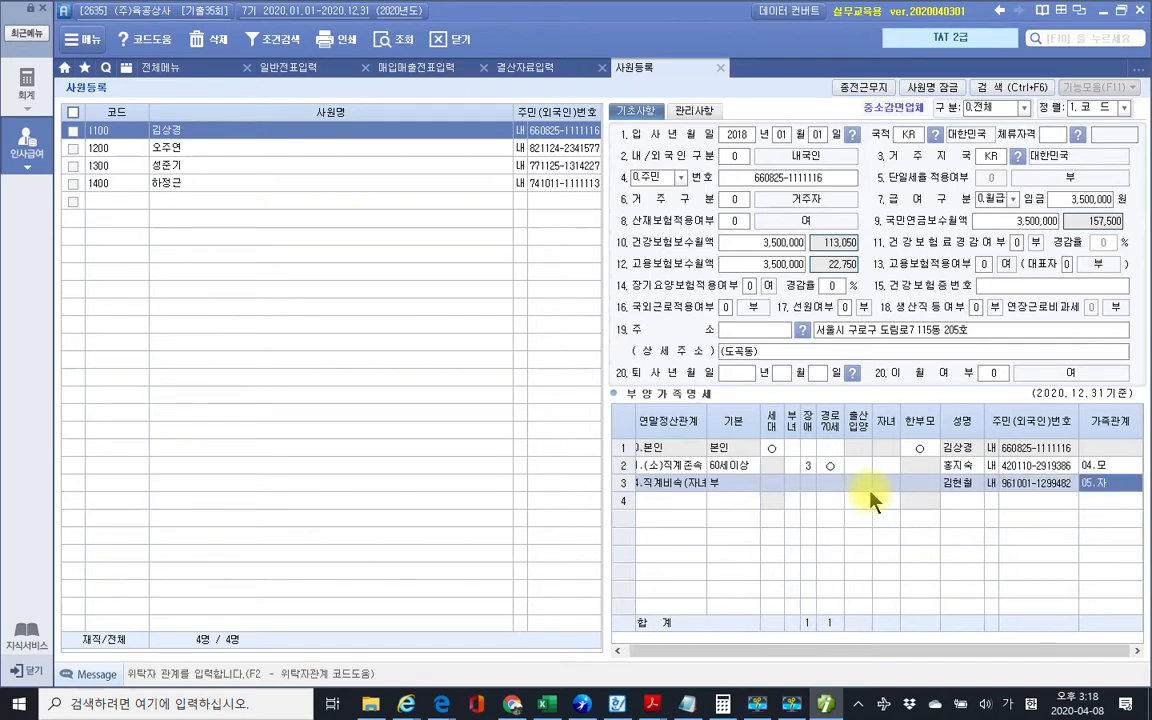
pyautogui.press('Return')
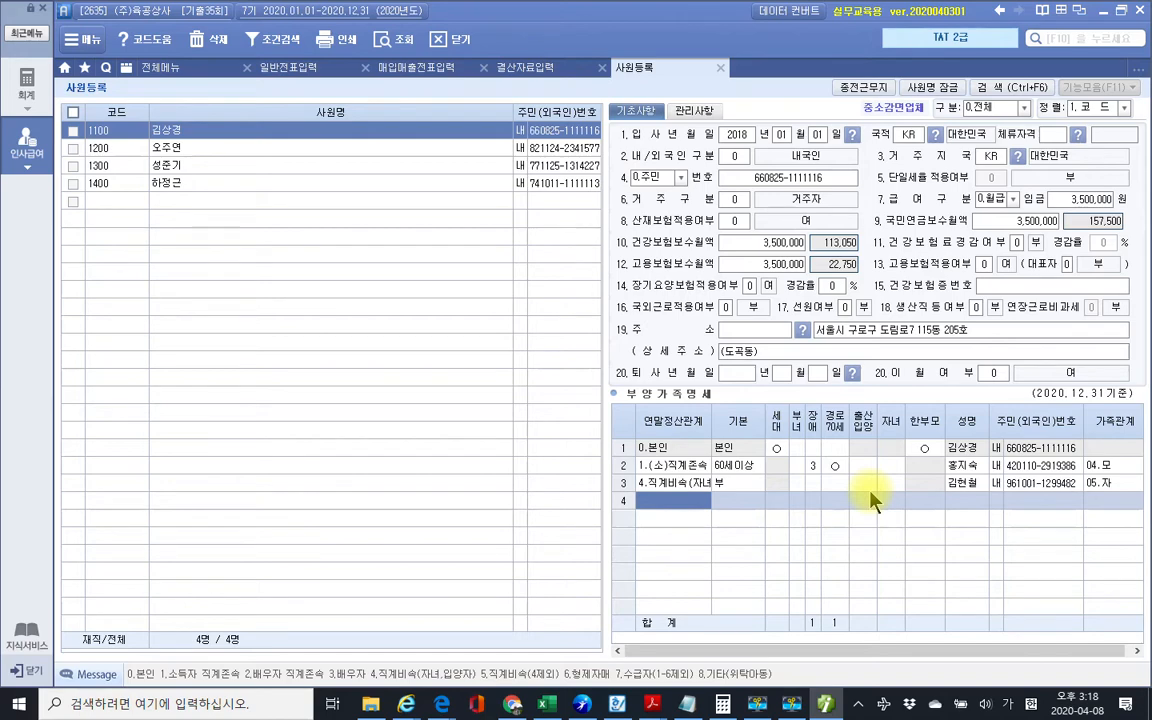
# Step: Add a dependant row for the prize-winning child as 4.직계비속(자녀) with 기본 20세이하 and no 출산입양 deduction
pyautogui.write('4')
pyautogui.press('Return')
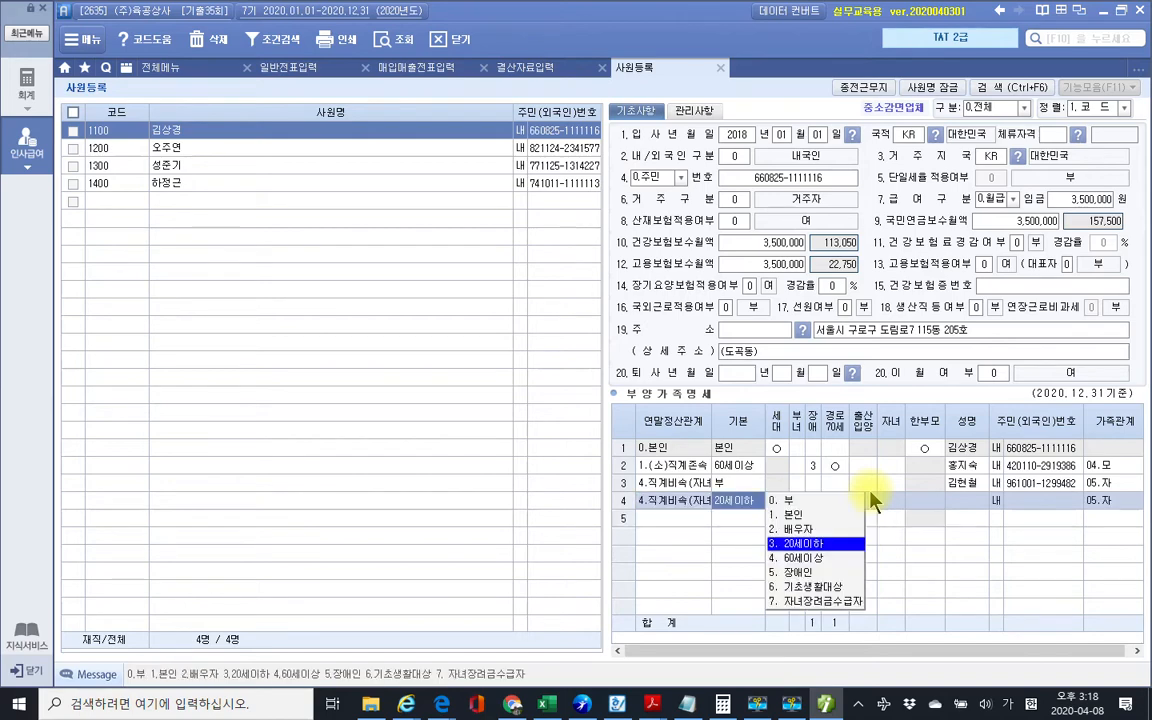
pyautogui.press('Return')
pyautogui.press('Return')
pyautogui.press('Return')
pyautogui.press('Return')
pyautogui.press('Return')
pyautogui.press('Return')
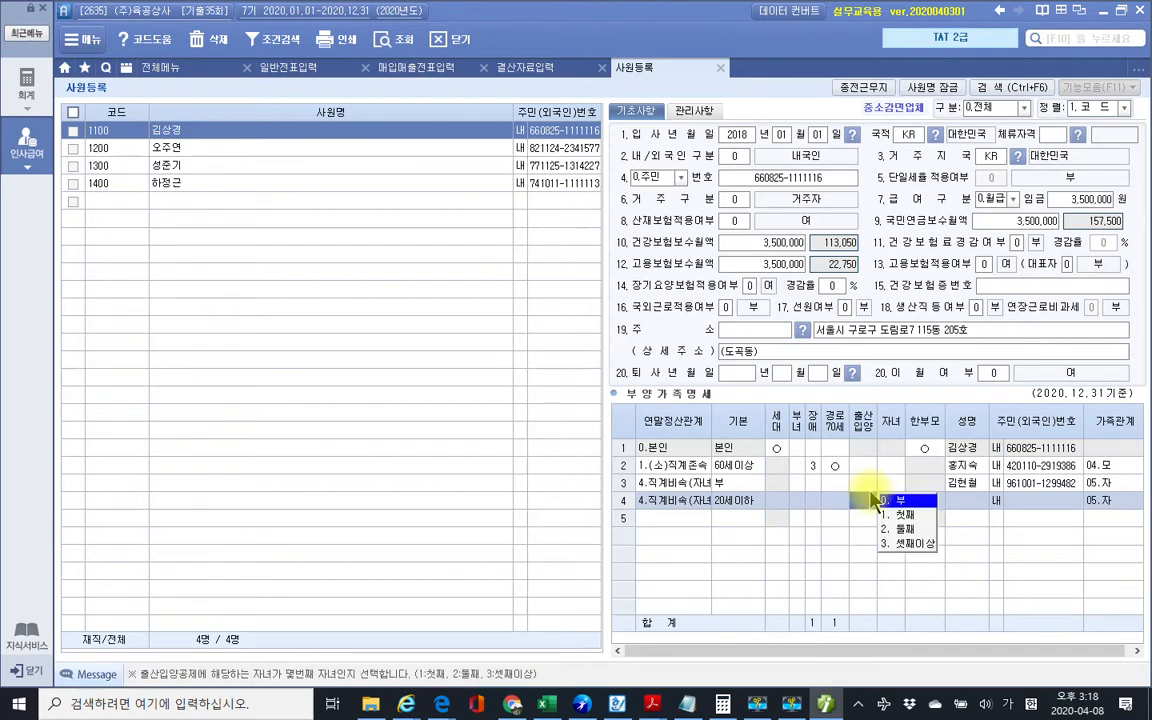
pyautogui.press('Return')
pyautogui.press('Return')
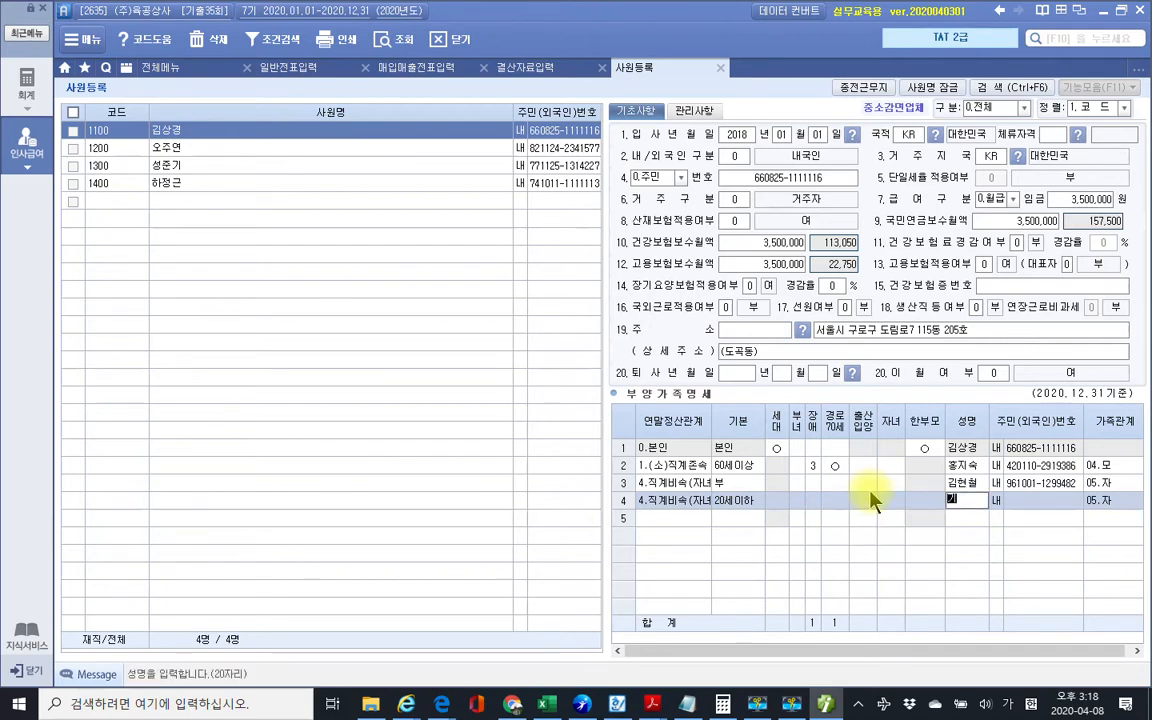
# Step: Enter the prize-winning child's name and resident registration number and complete the row
pyautogui.write('김유민')
pyautogui.press('Return')
pyautogui.press('Return')
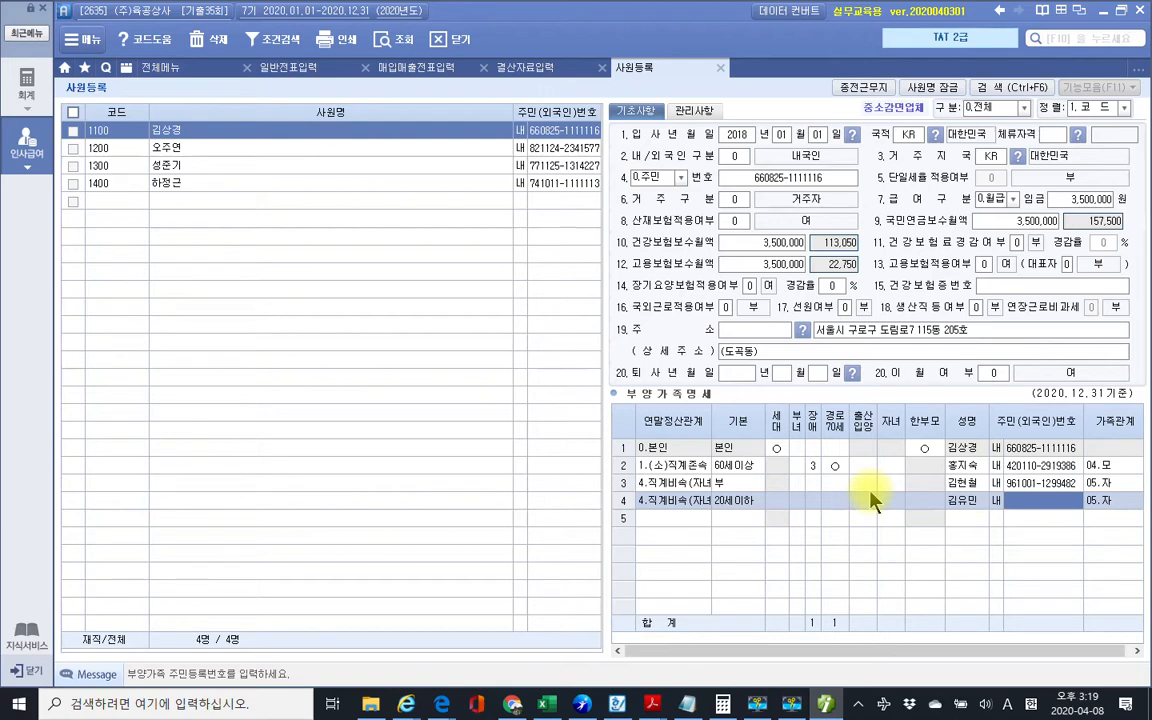
pyautogui.write('011215-')
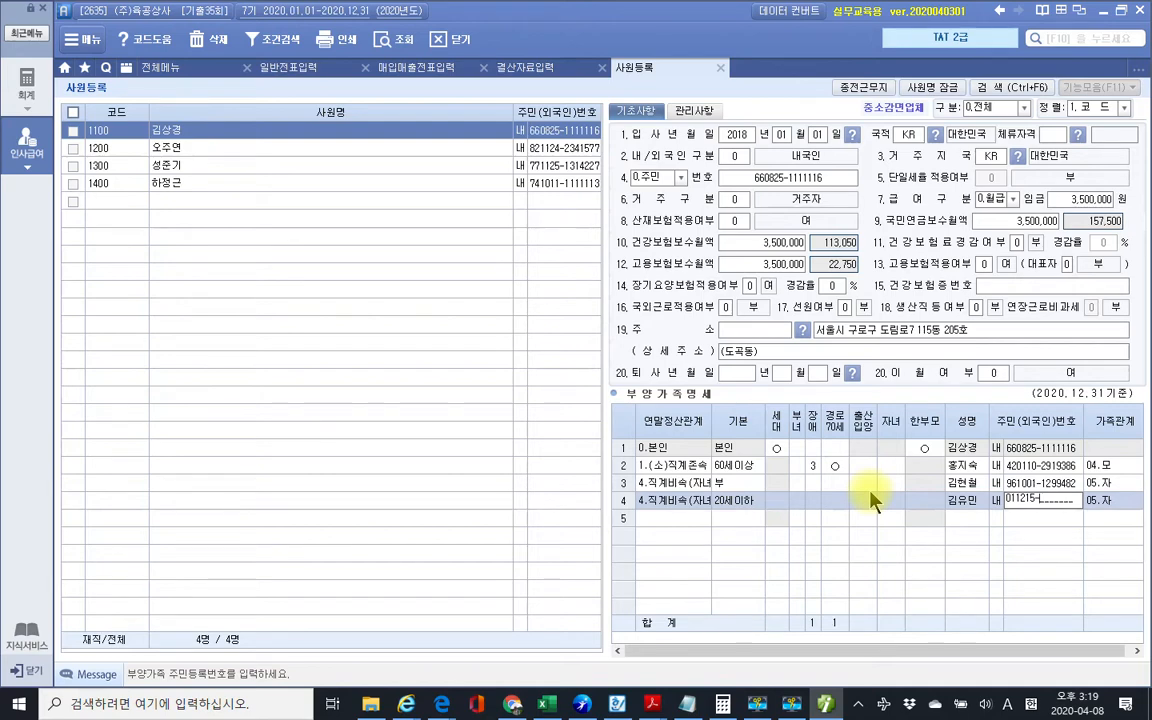
pyautogui.write('4399482')
pyautogui.press('Return')
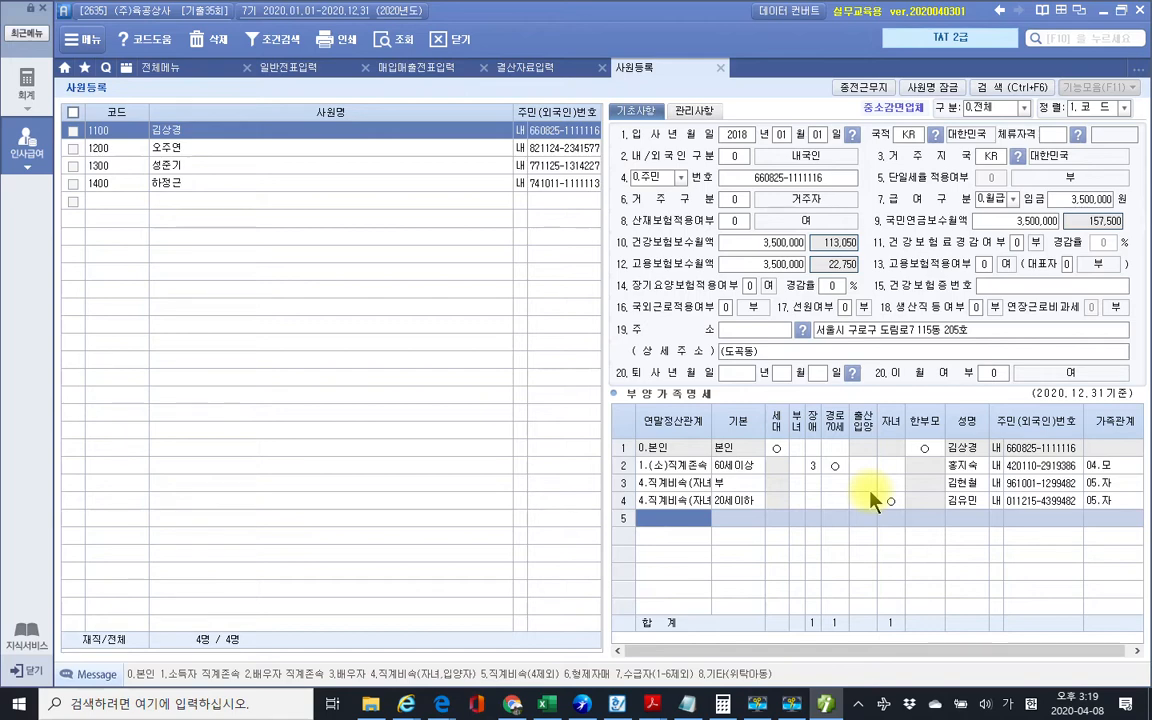
# Step: Add a dependant row for the sibling as 6.형제자매 with 기본 set to 부
pyautogui.write('6')
pyautogui.press('Return')
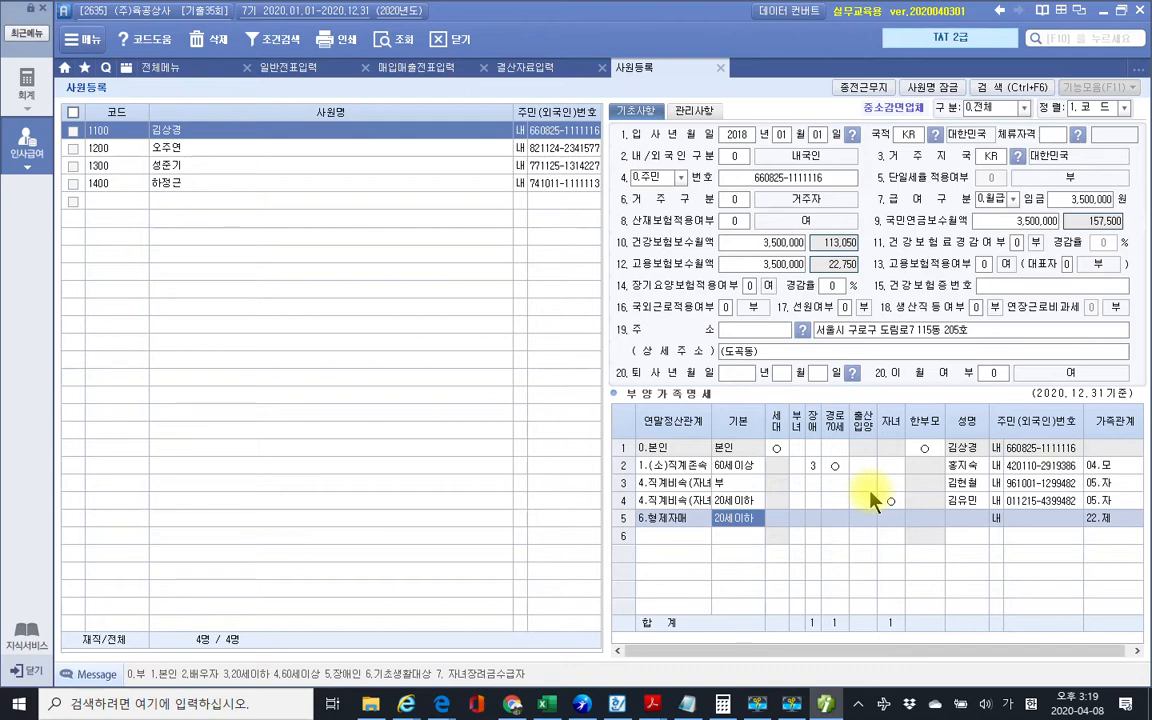
pyautogui.press('Return')
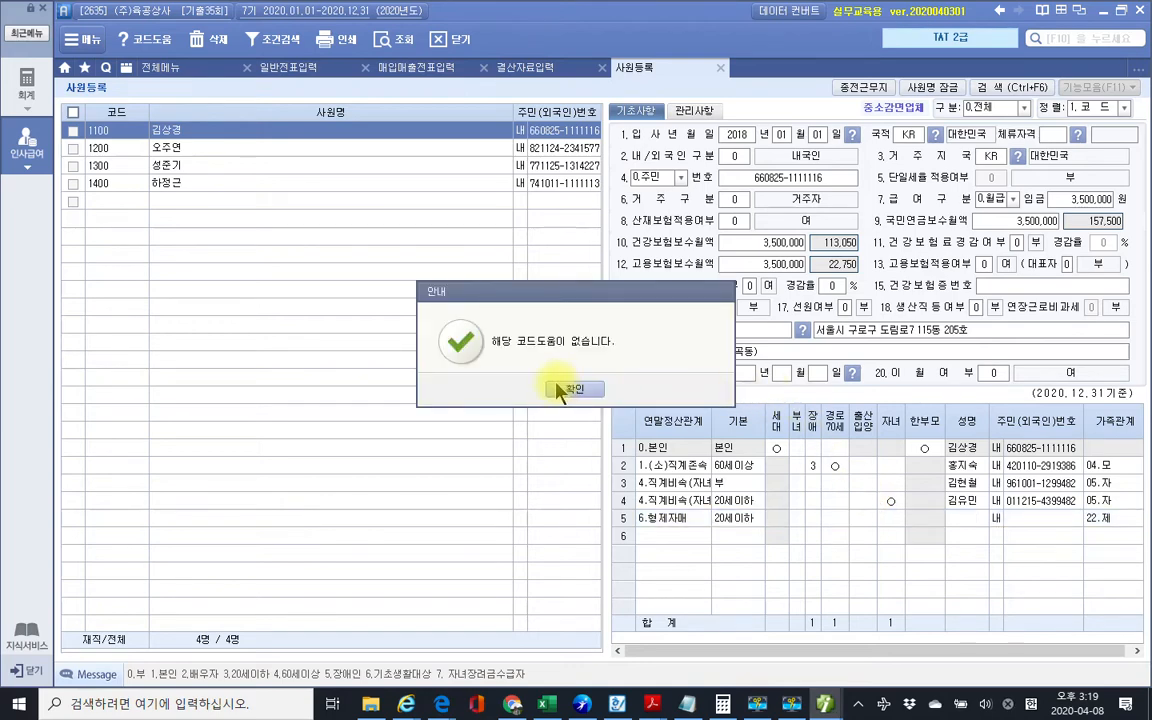
pyautogui.click(560, 458)
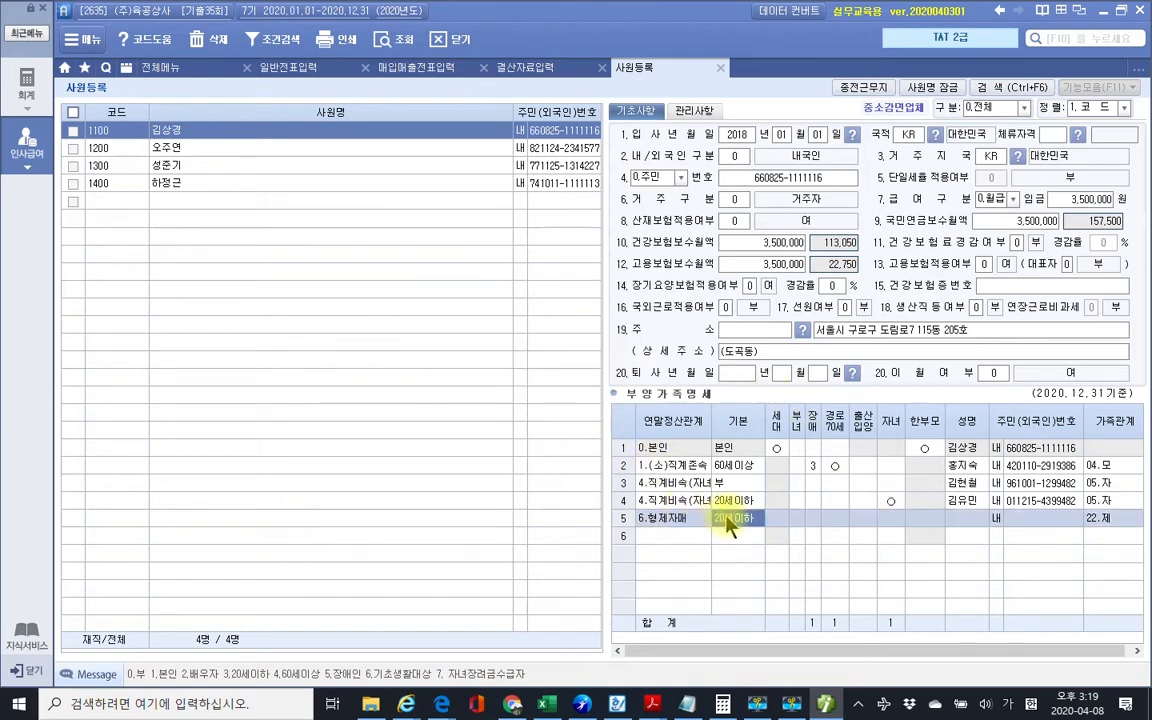
pyautogui.write('0')
pyautogui.press('Return')
pyautogui.press('Return')
pyautogui.press('Return')
pyautogui.press('Return')
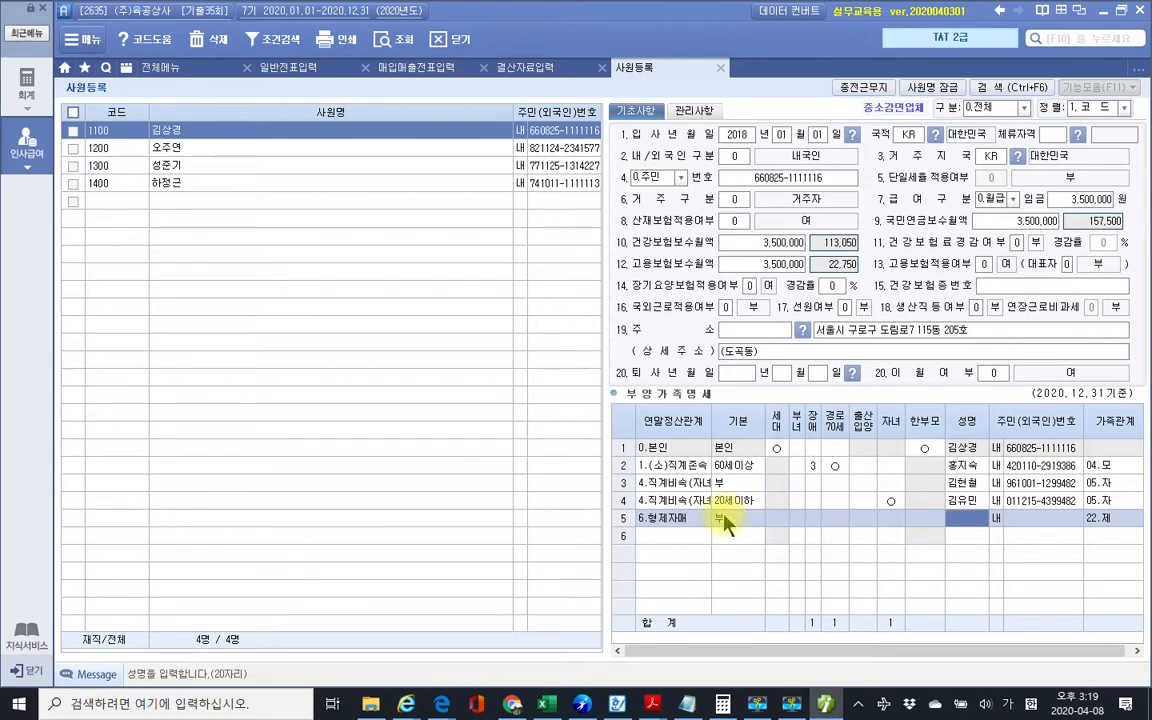
# Step: Enter the sibling's name and resident registration number and accept 30.누이 as the family relationship
pyautogui.write('김미영')
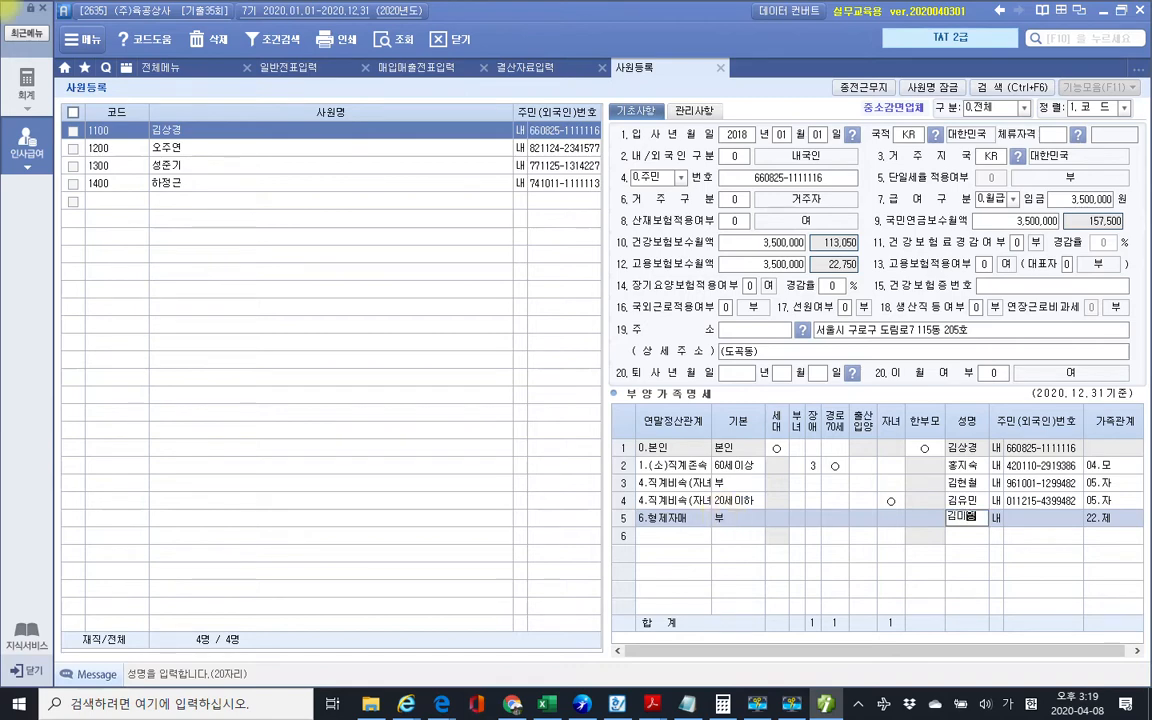
pyautogui.press('Return')
pyautogui.press('Return')
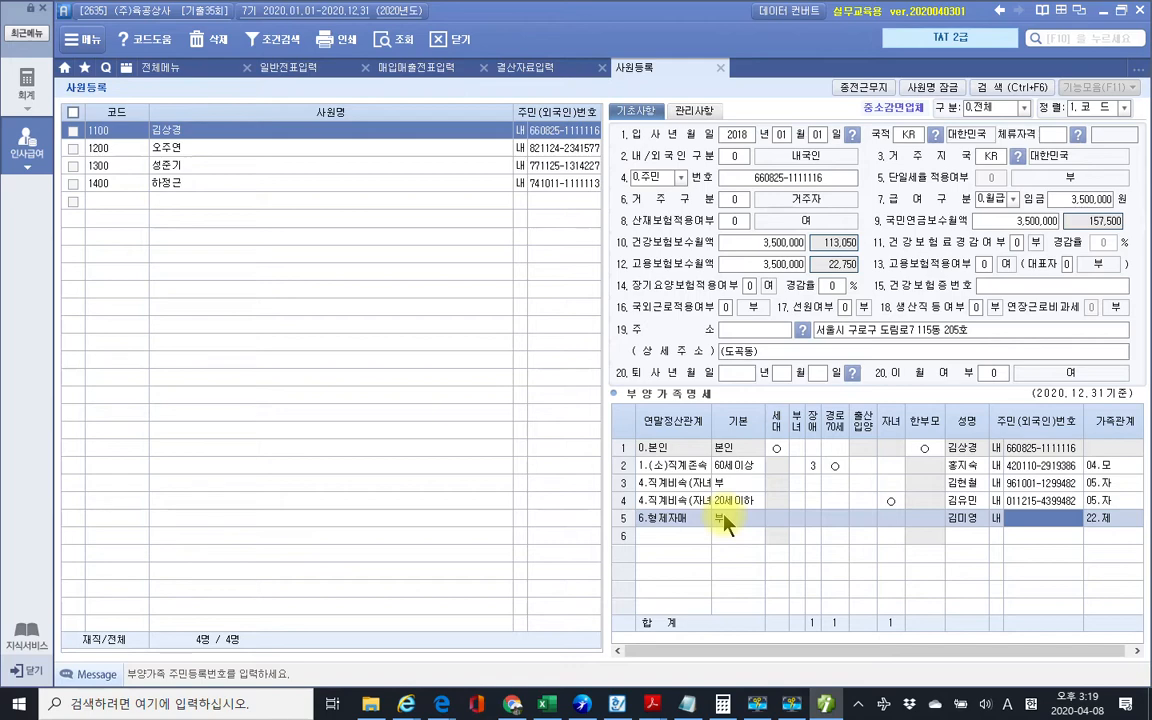
pyautogui.write('8308')
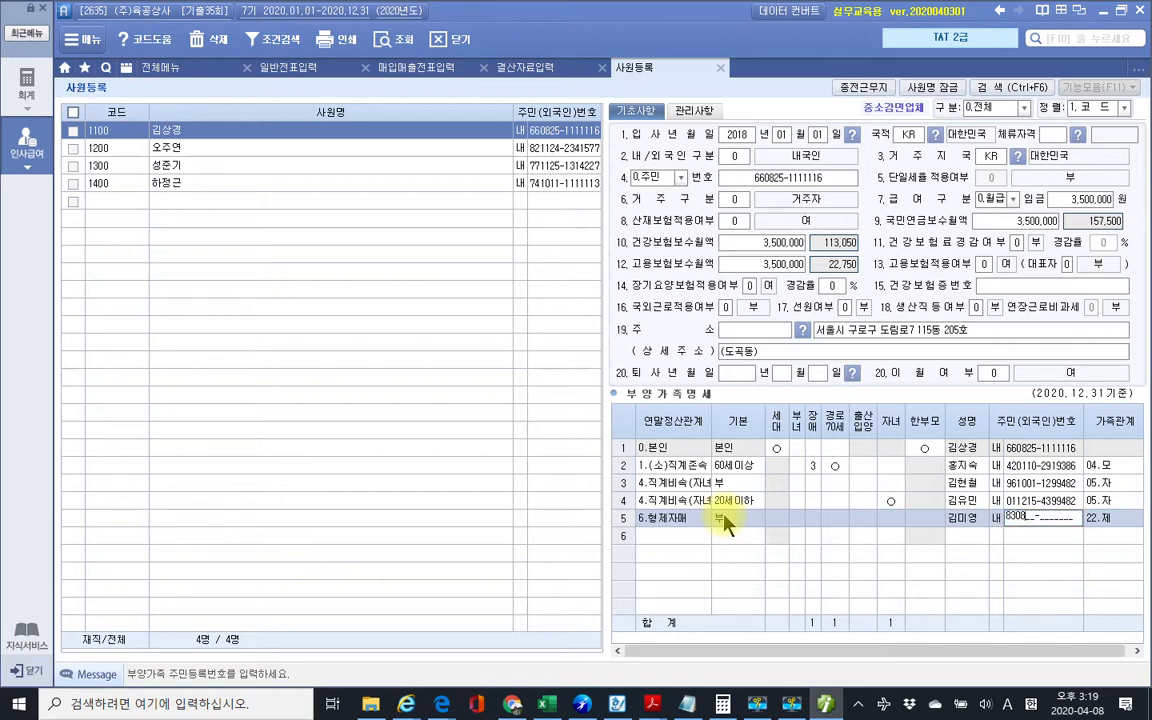
pyautogui.write('27-2222220')
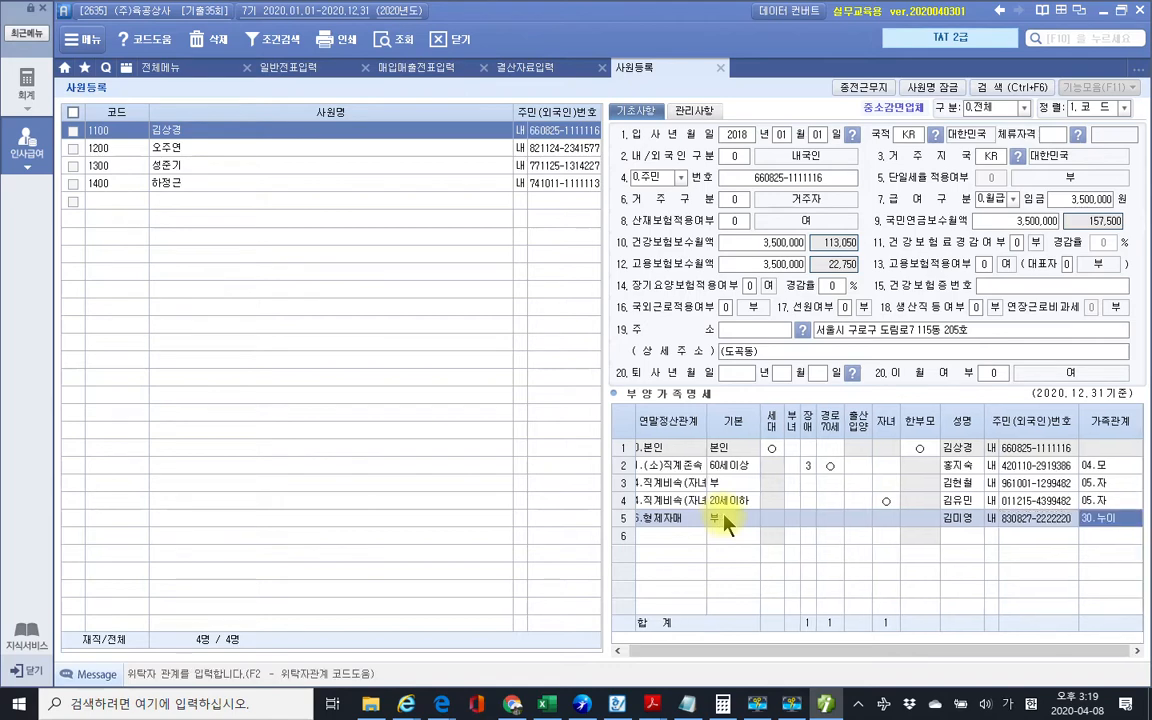
pyautogui.press('Return')
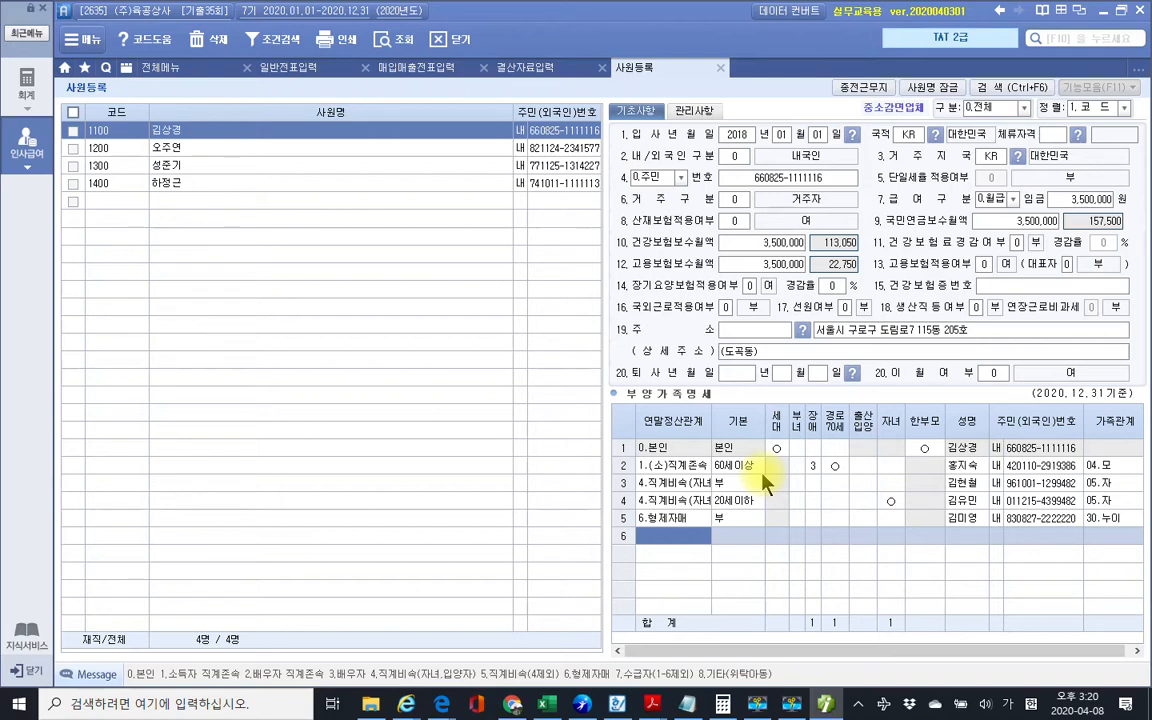
# Step: Check the mother's 기본 entry, then switch to the 4부 기출문제 PDF in Acrobat Reader and review the 자료설명 notes
pyautogui.click(717, 470)
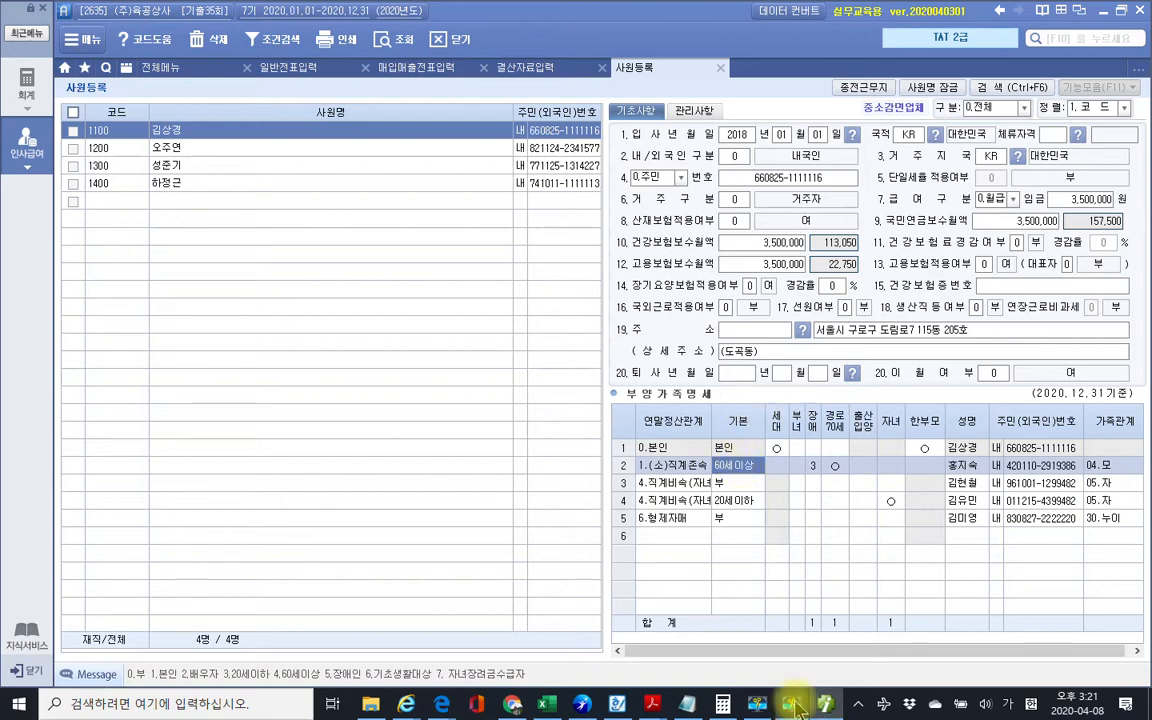
pyautogui.click(652, 703)
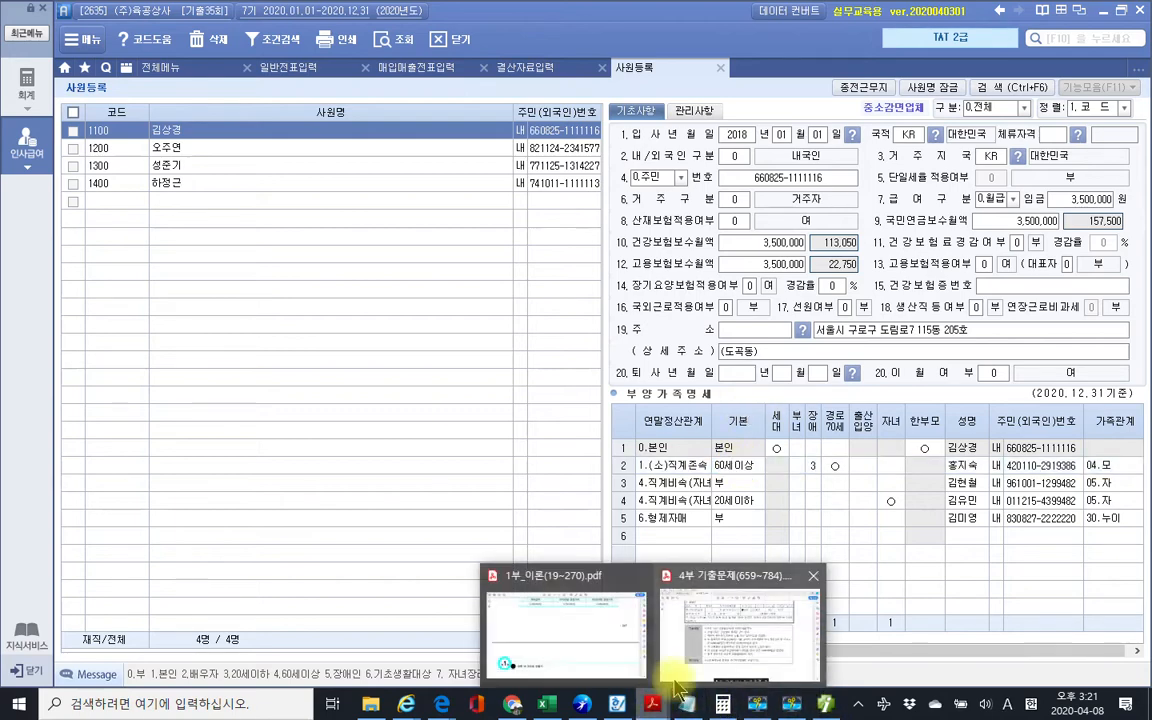
pyautogui.click(716, 675)
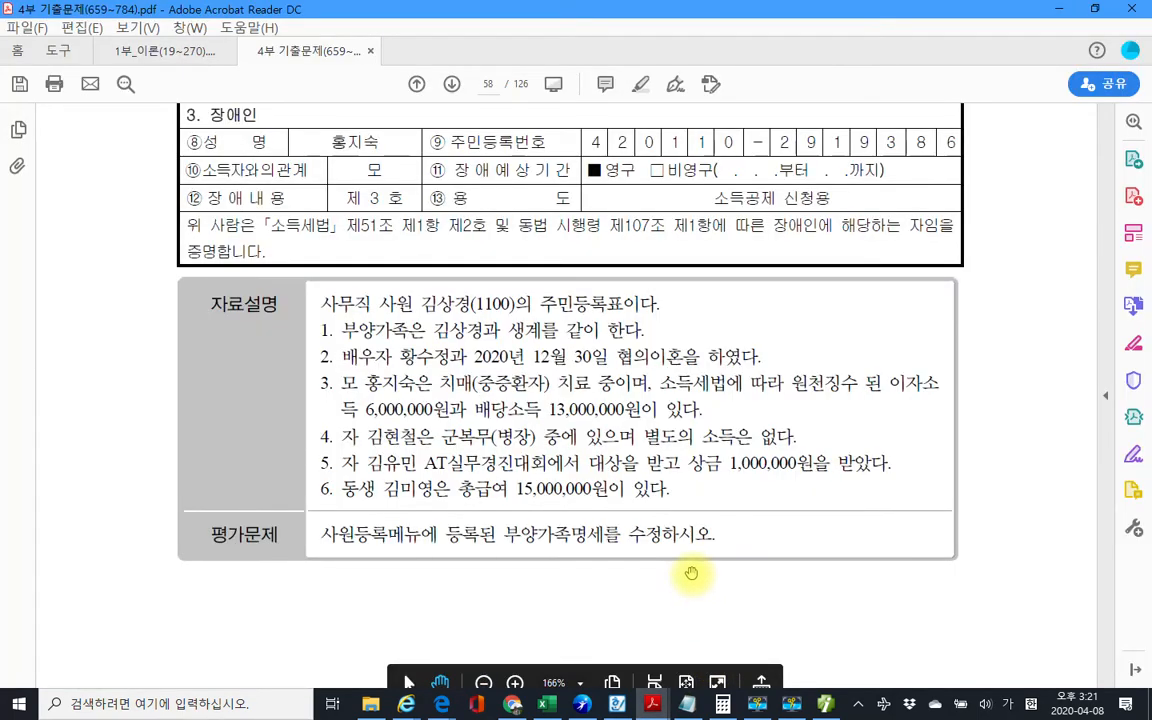
pyautogui.moveTo(680, 540)
pyautogui.mouseDown()
pyautogui.moveTo(440, 495)
pyautogui.moveTo(540, 268)
pyautogui.moveTo(650, 550)
pyautogui.mouseUp()
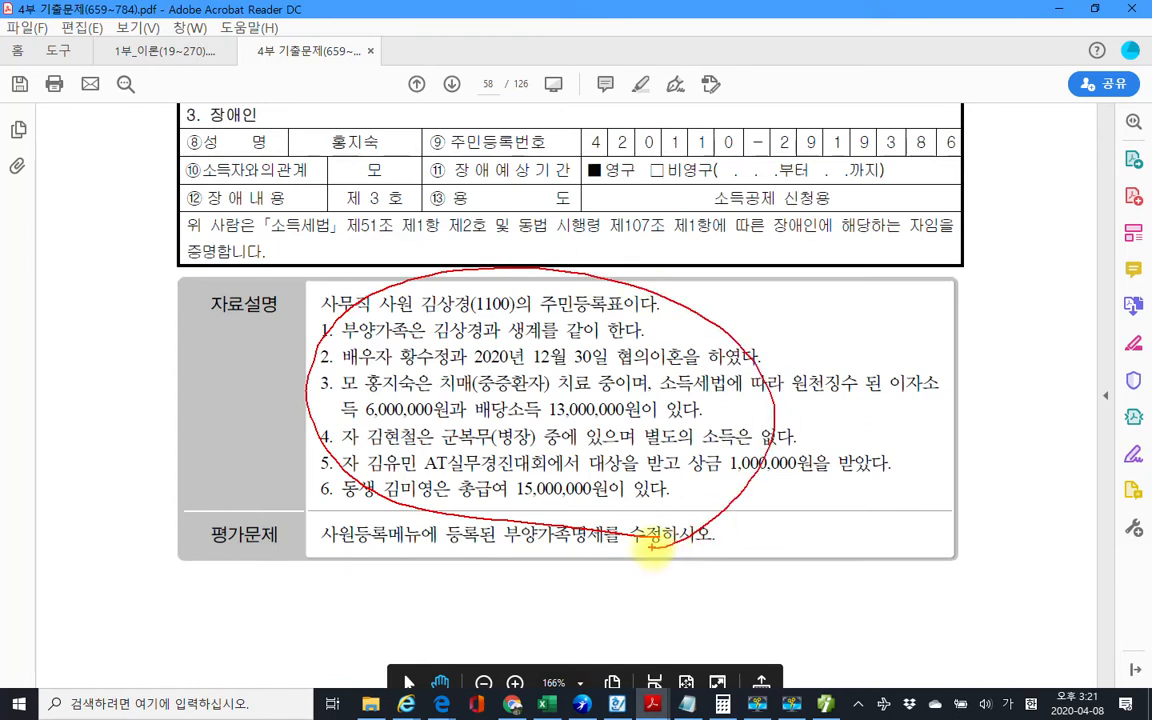
# Step: Review 자료설명 item 2 on the spouse's divorce for the dependant question
pyautogui.moveTo(345, 362); pyautogui.dragTo(785, 368)
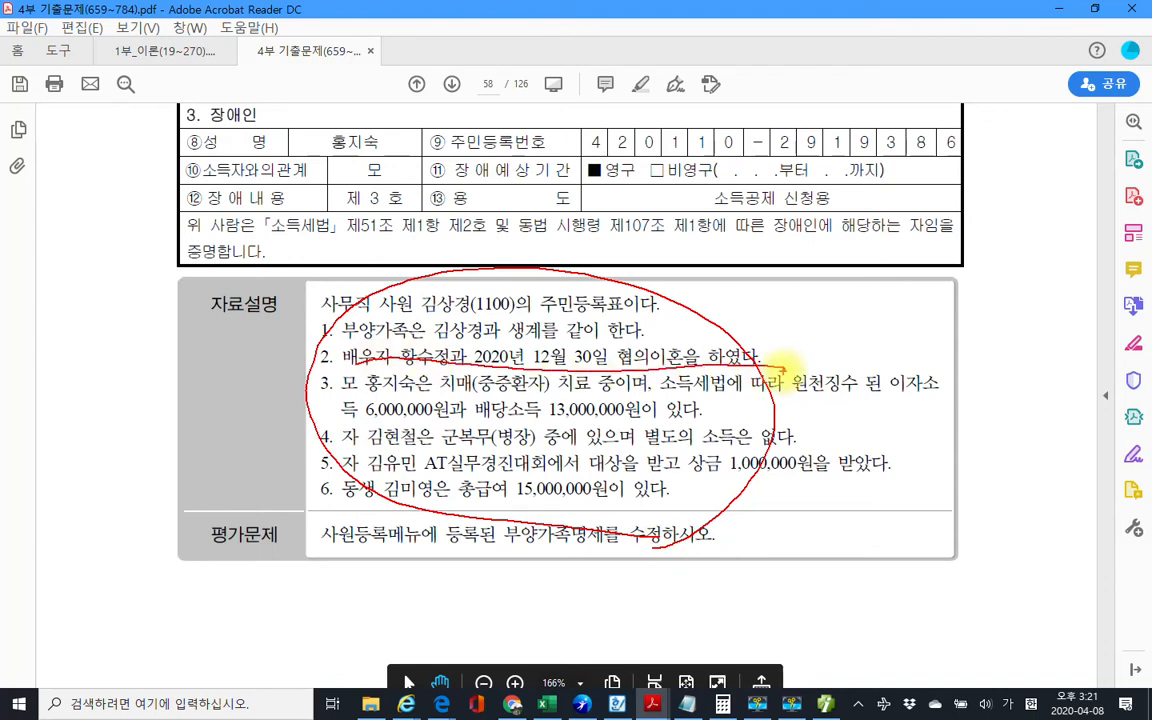
pyautogui.moveTo(700, 345); pyautogui.dragTo(682, 376)
pyautogui.moveTo(826, 340)
pyautogui.mouseDown()
pyautogui.moveTo(795, 372)
pyautogui.moveTo(812, 360)
pyautogui.mouseUp()
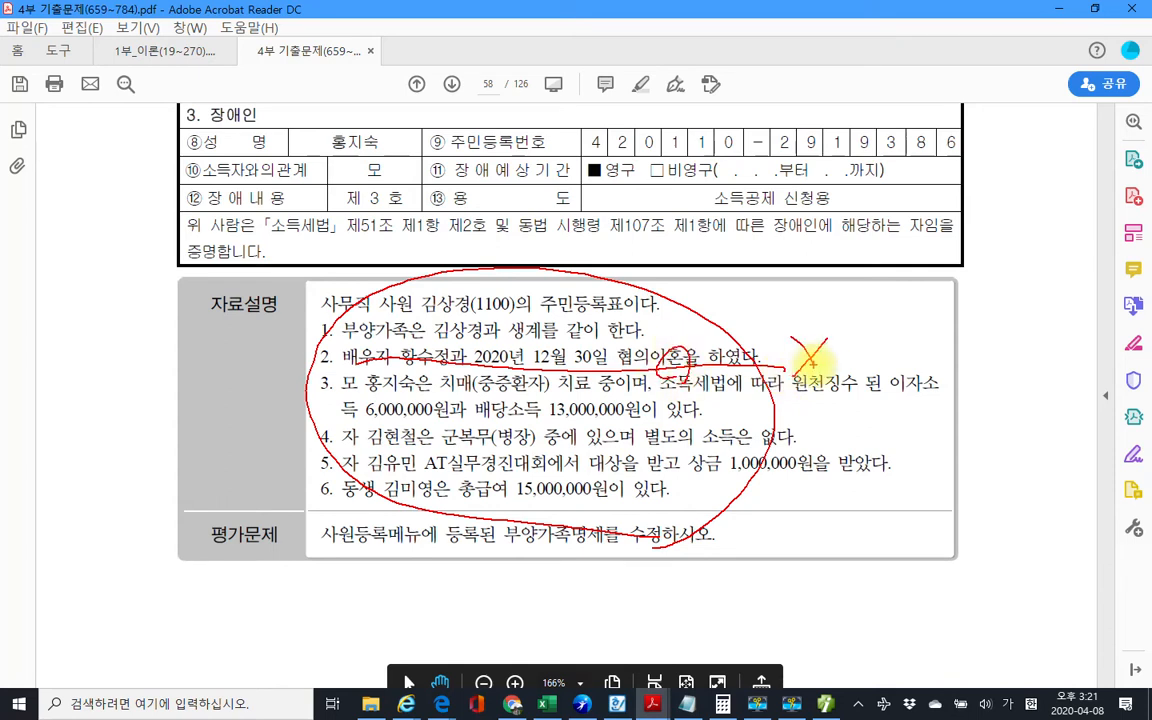
pyautogui.press('Escape')
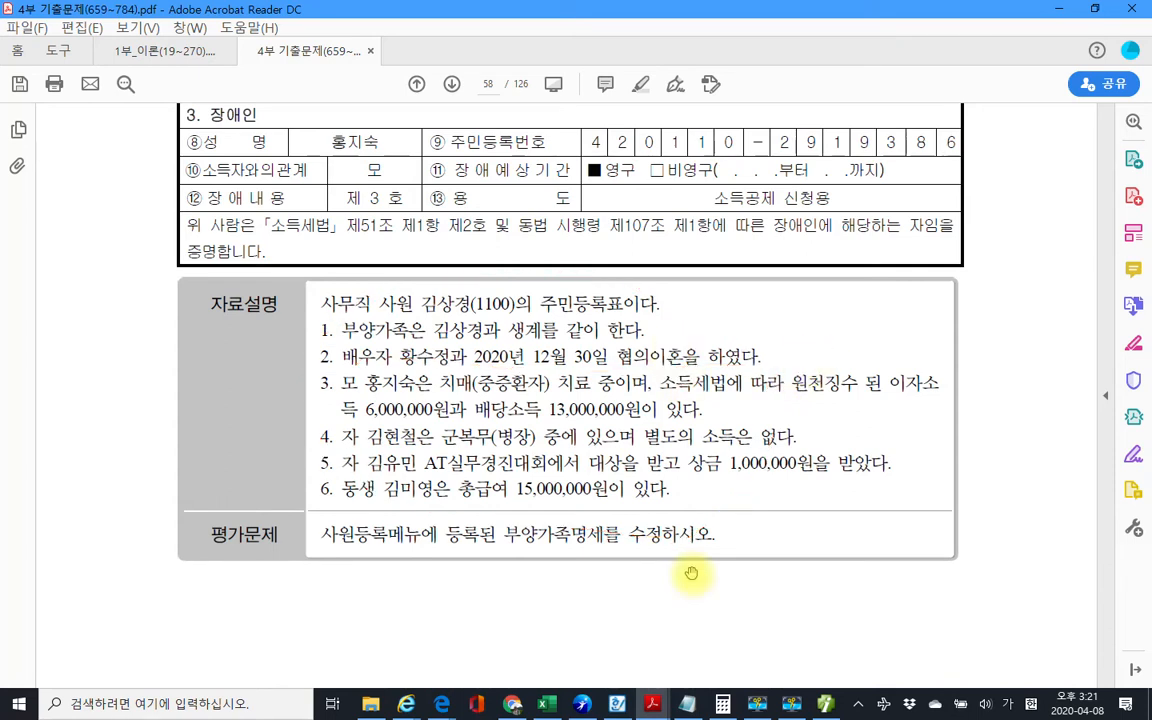
# Step: Go to question 2, 급여내역에 의한 수당공제등록 및 급여입력, and read its 7월 급여자료 table
pyautogui.scroll(-5, 588, 437)
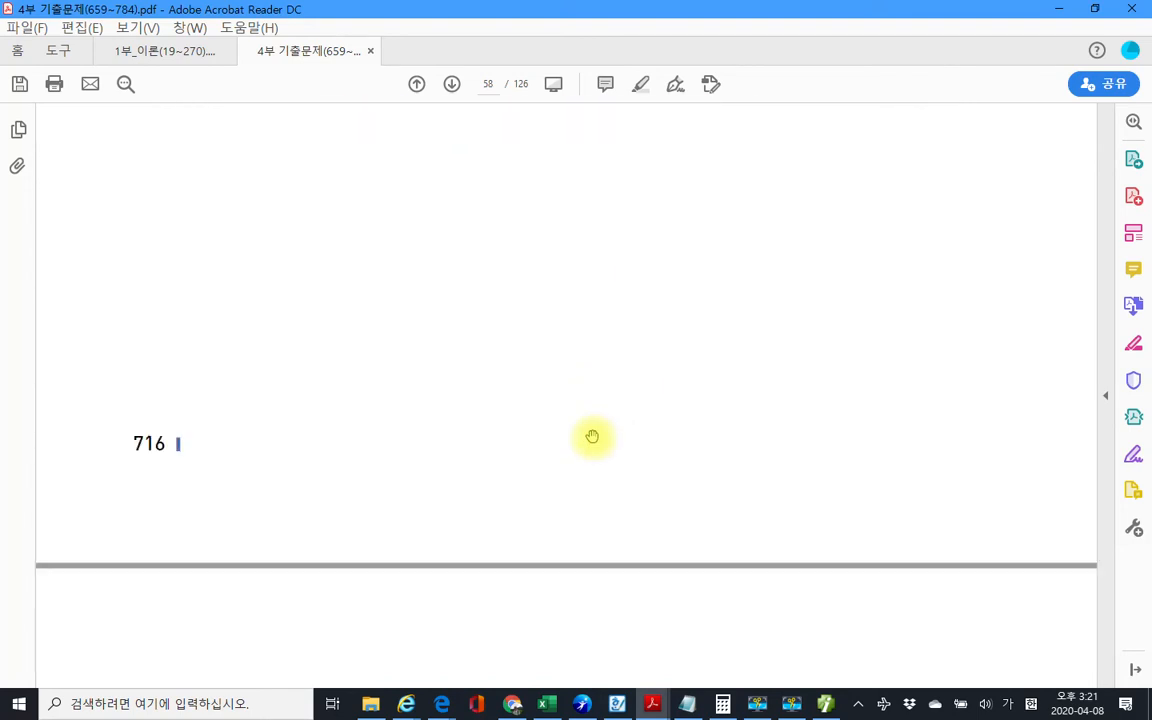
pyautogui.scroll(-10, 592, 437)
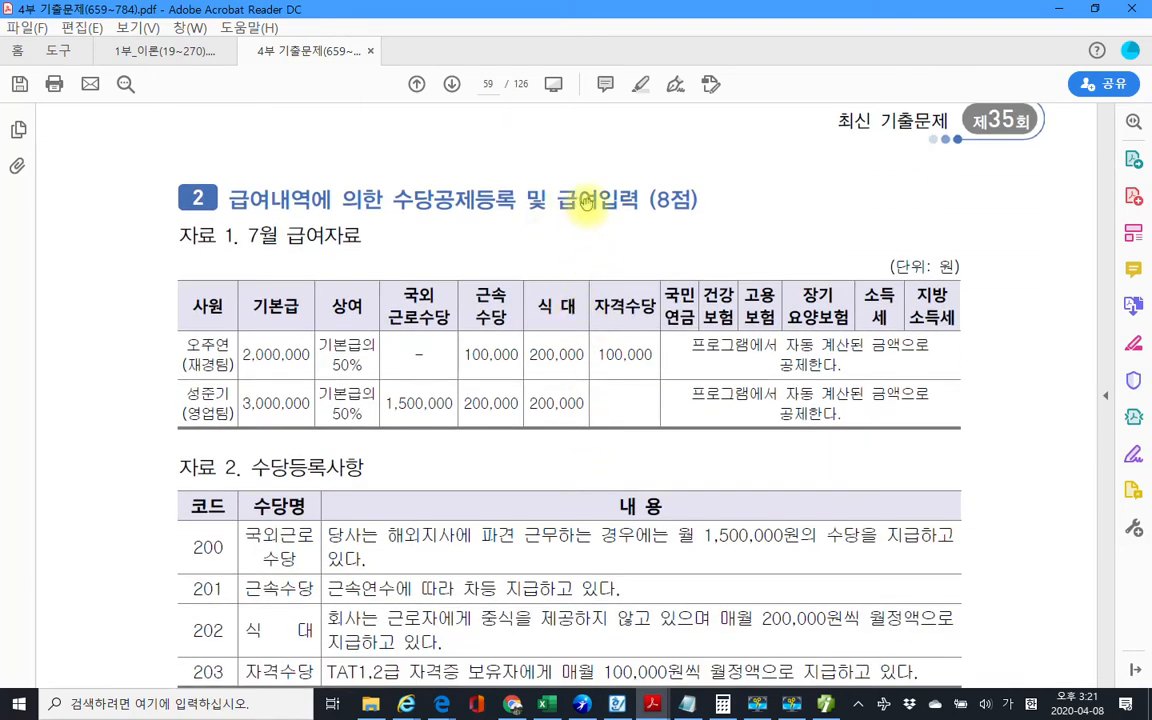
pyautogui.moveTo(657, 199); pyautogui.dragTo(689, 205)
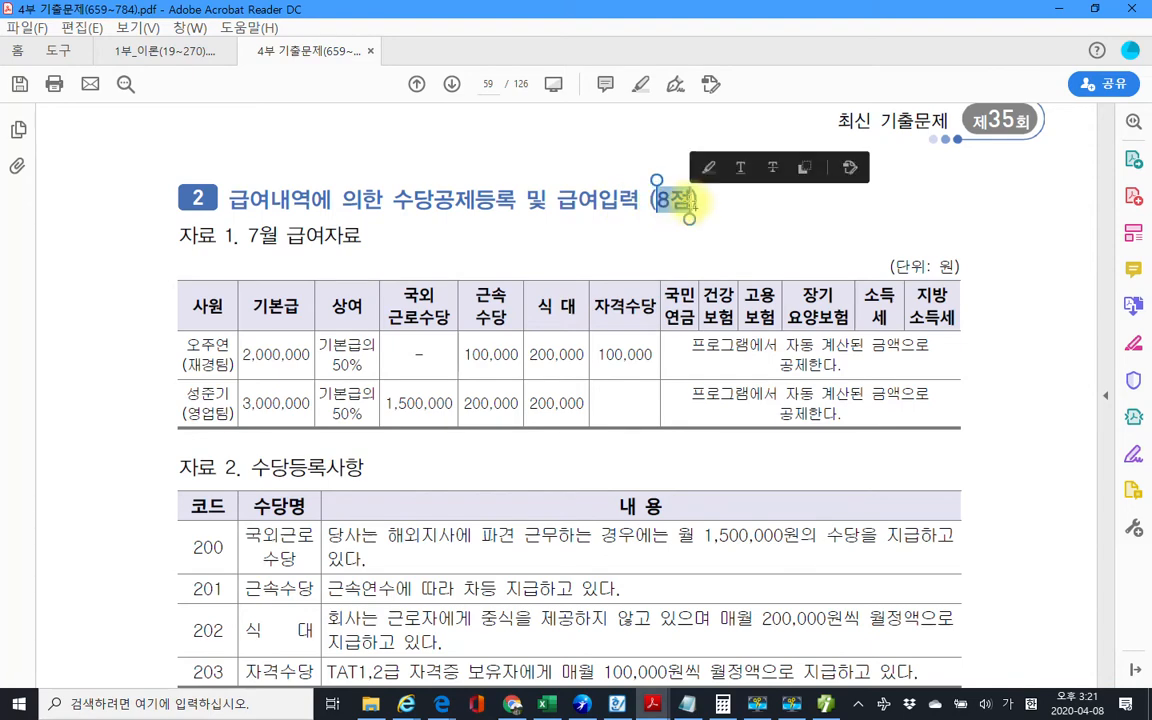
pyautogui.click(465, 234)
pyautogui.scroll(-2, 350, 370)
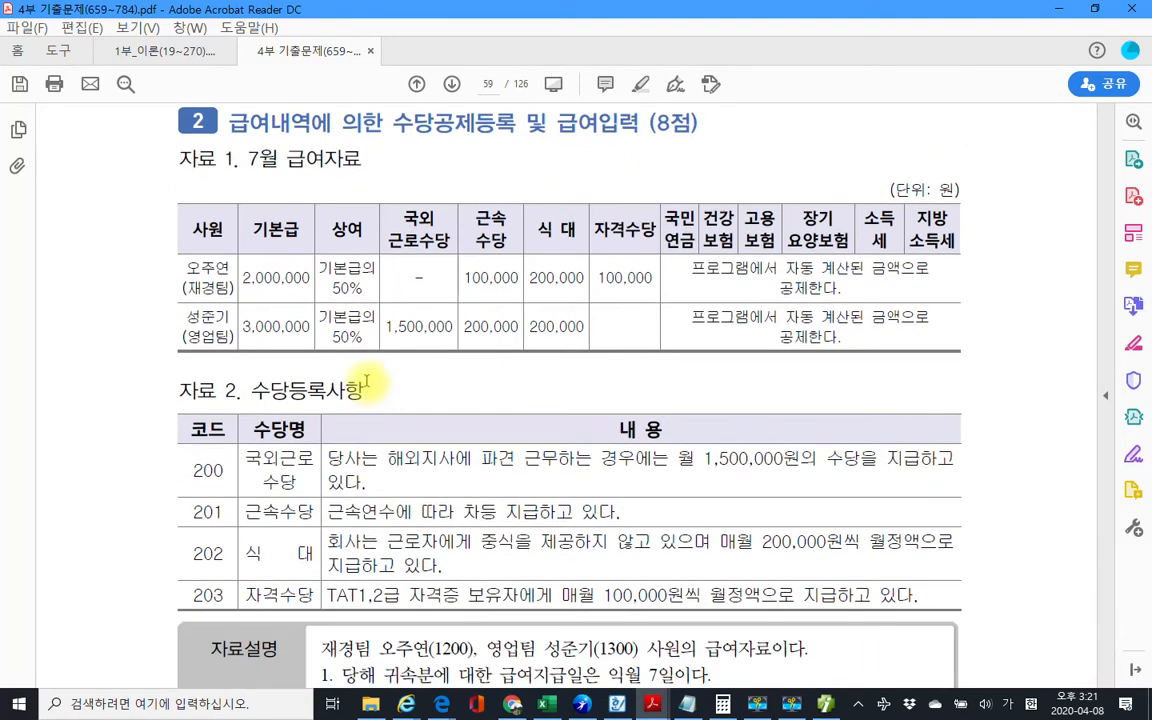
pyautogui.scroll(-2, 355, 400)
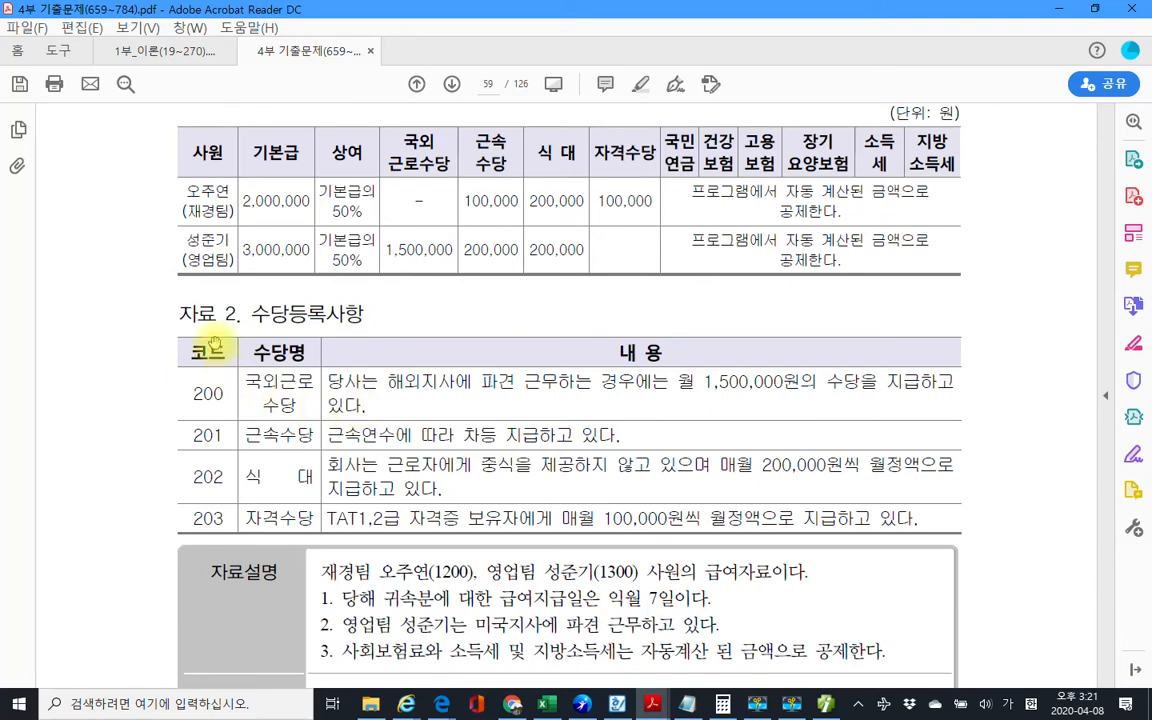
pyautogui.scroll(-1, 350, 405)
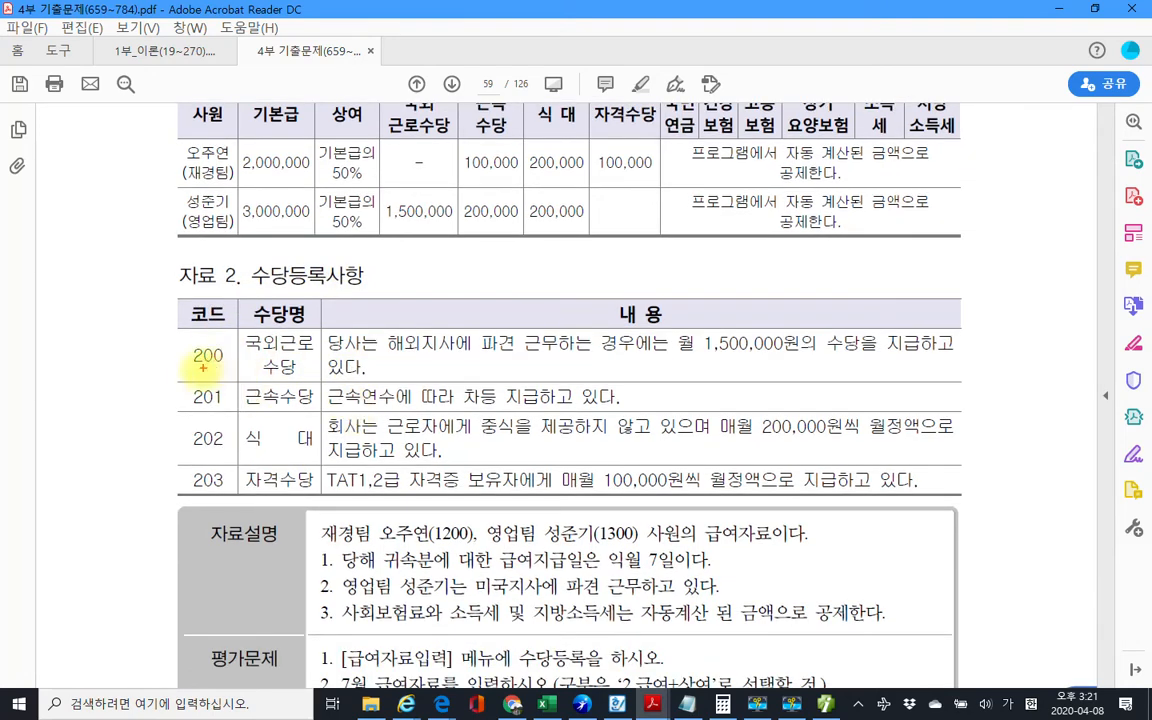
# Step: Examine the 수당등록사항 table's allowance codes, names and descriptions, comparing them with the two employees in the payroll table
pyautogui.moveTo(193, 370); pyautogui.dragTo(223, 370)
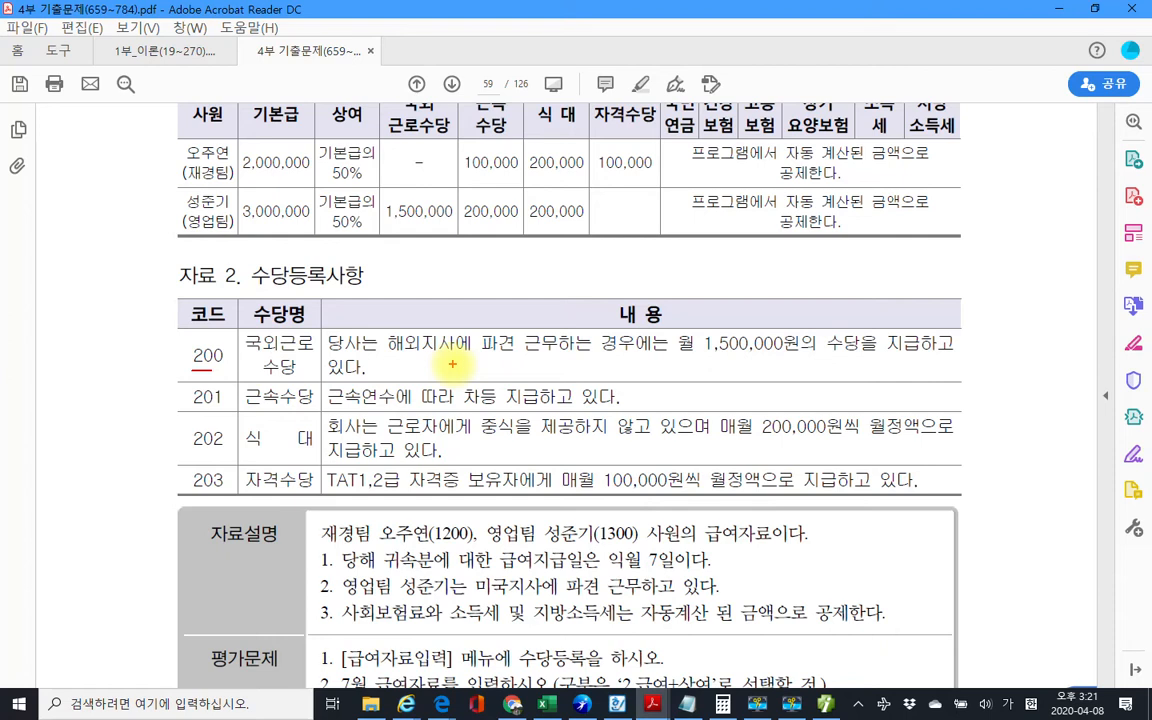
pyautogui.moveTo(278, 376)
pyautogui.mouseDown()
pyautogui.moveTo(236, 345)
pyautogui.moveTo(262, 324)
pyautogui.moveTo(306, 352)
pyautogui.moveTo(300, 378)
pyautogui.mouseUp()
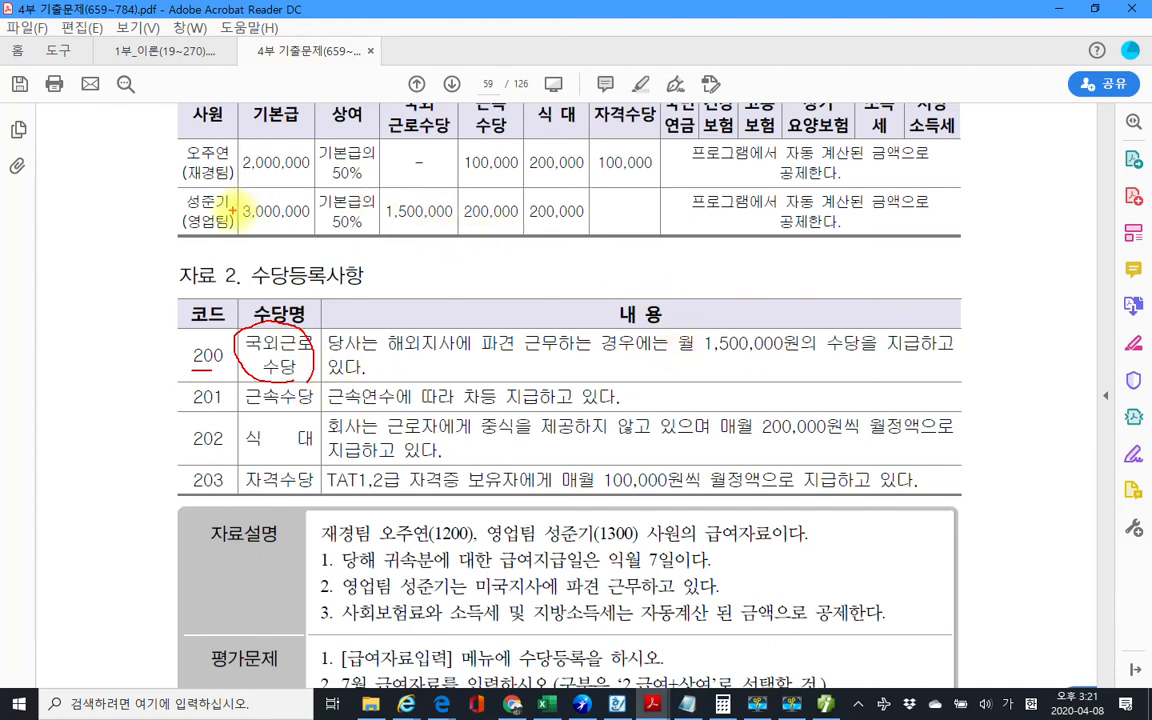
pyautogui.moveTo(183, 183); pyautogui.dragTo(233, 183)
pyautogui.moveTo(186, 229); pyautogui.dragTo(234, 231)
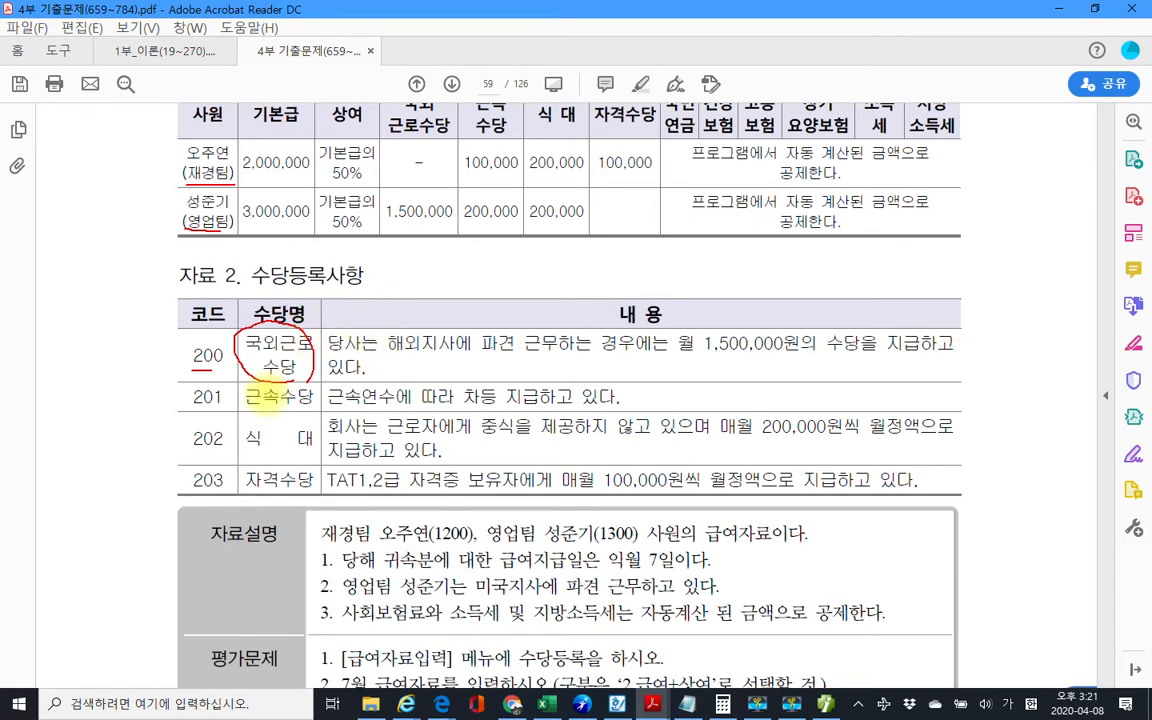
pyautogui.moveTo(195, 411); pyautogui.dragTo(222, 410)
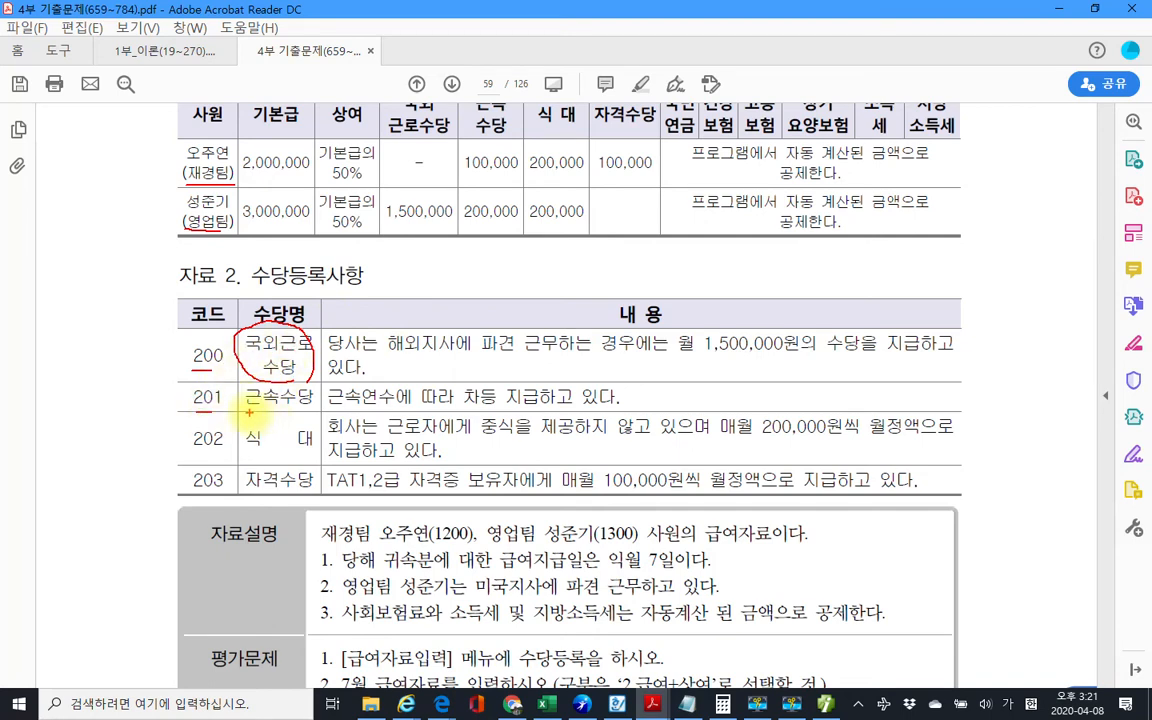
pyautogui.moveTo(329, 407); pyautogui.dragTo(615, 406)
pyautogui.moveTo(245, 408); pyautogui.dragTo(313, 407)
pyautogui.moveTo(193, 451); pyautogui.dragTo(232, 451)
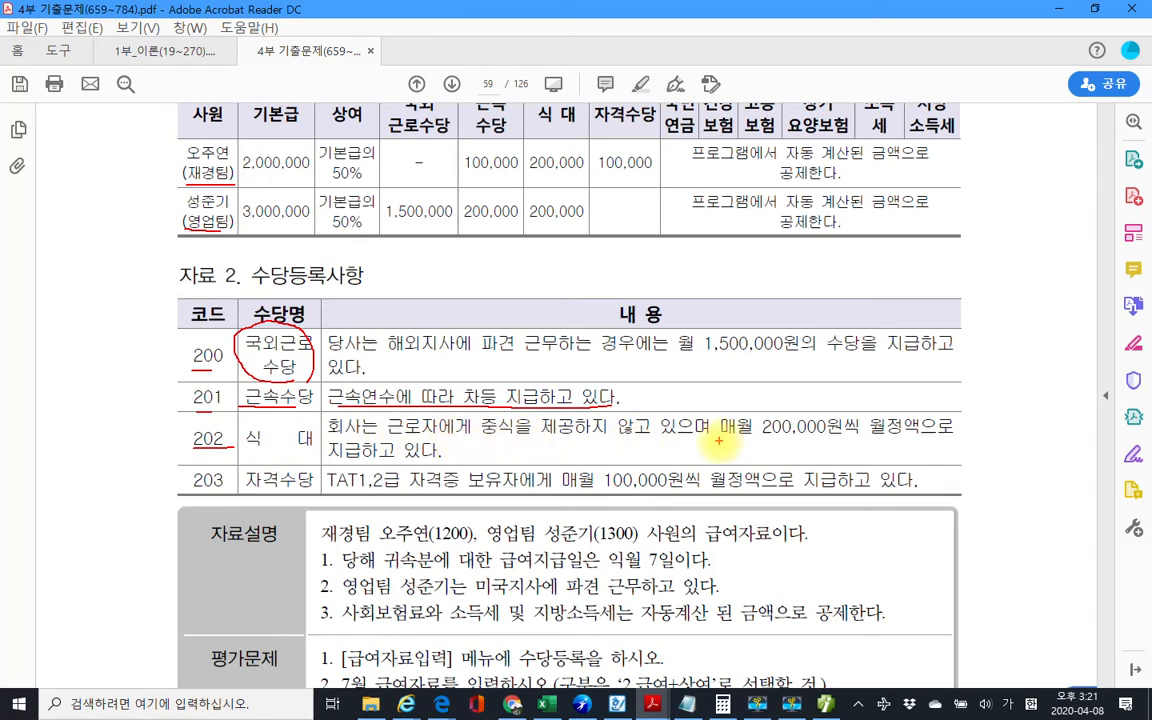
pyautogui.moveTo(762, 437); pyautogui.dragTo(801, 437)
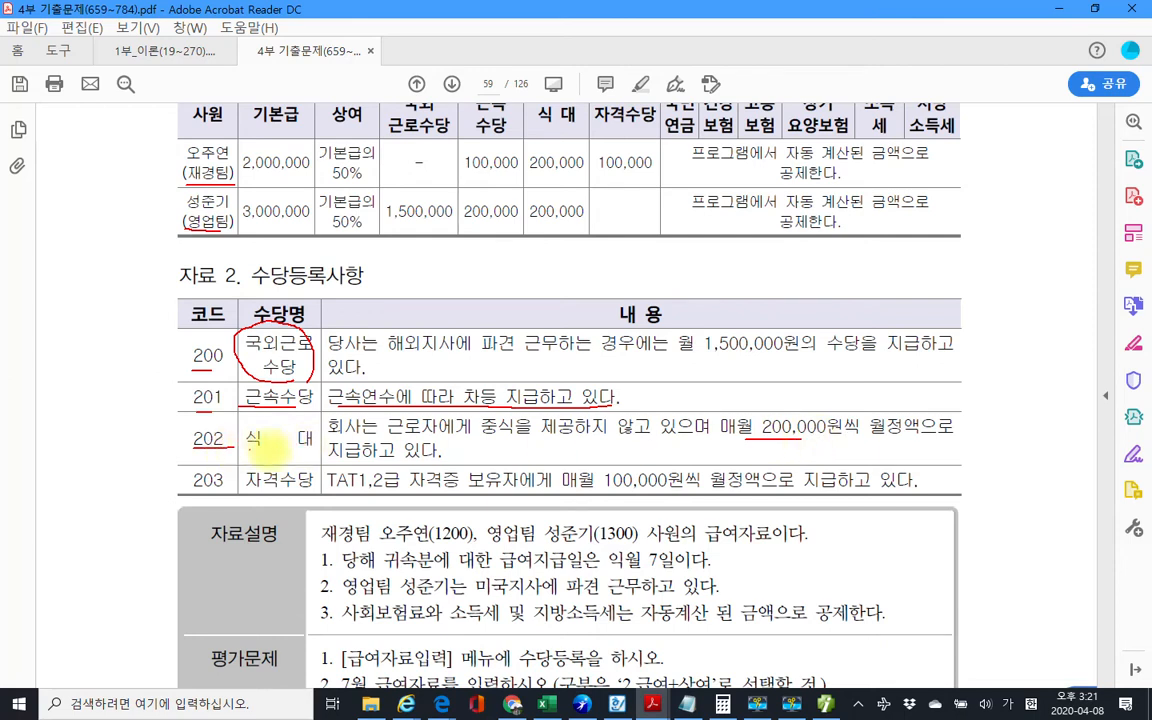
pyautogui.moveTo(245, 448); pyautogui.dragTo(314, 450)
pyautogui.moveTo(240, 425)
pyautogui.mouseDown()
pyautogui.moveTo(310, 425)
pyautogui.moveTo(255, 456)
pyautogui.moveTo(230, 432)
pyautogui.mouseUp()
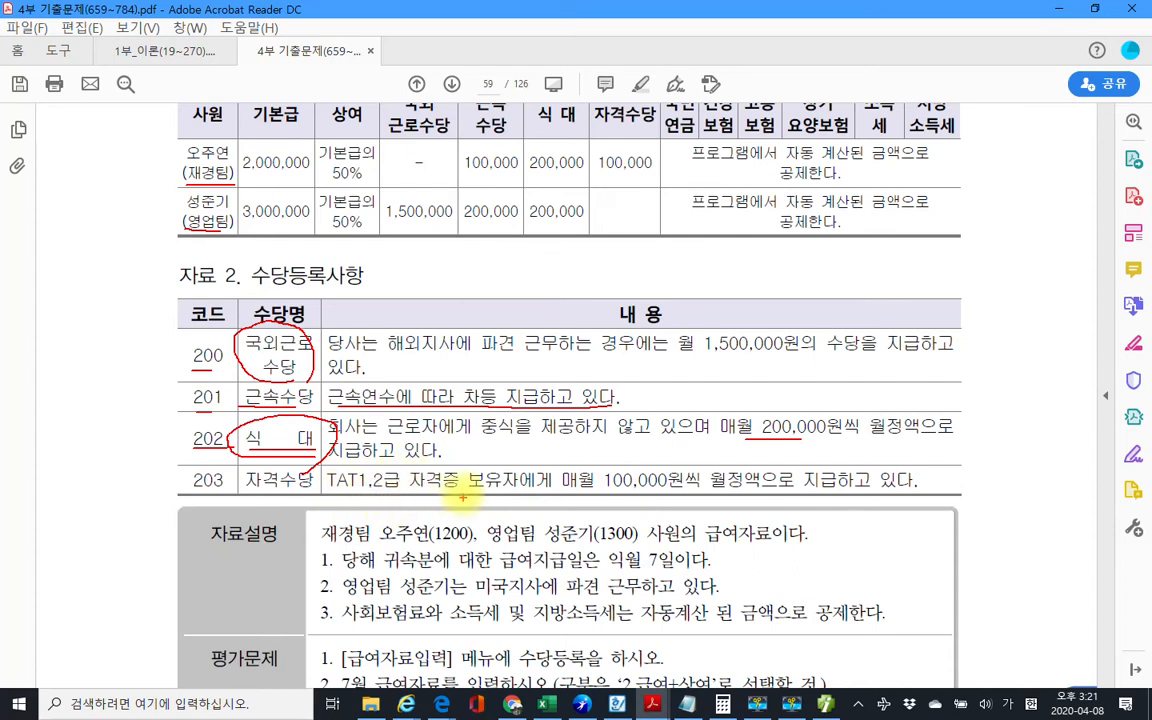
pyautogui.moveTo(305, 462)
pyautogui.mouseDown()
pyautogui.moveTo(238, 472)
pyautogui.moveTo(275, 494)
pyautogui.moveTo(300, 450)
pyautogui.mouseUp()
pyautogui.hotkey('ctrl', 'z')
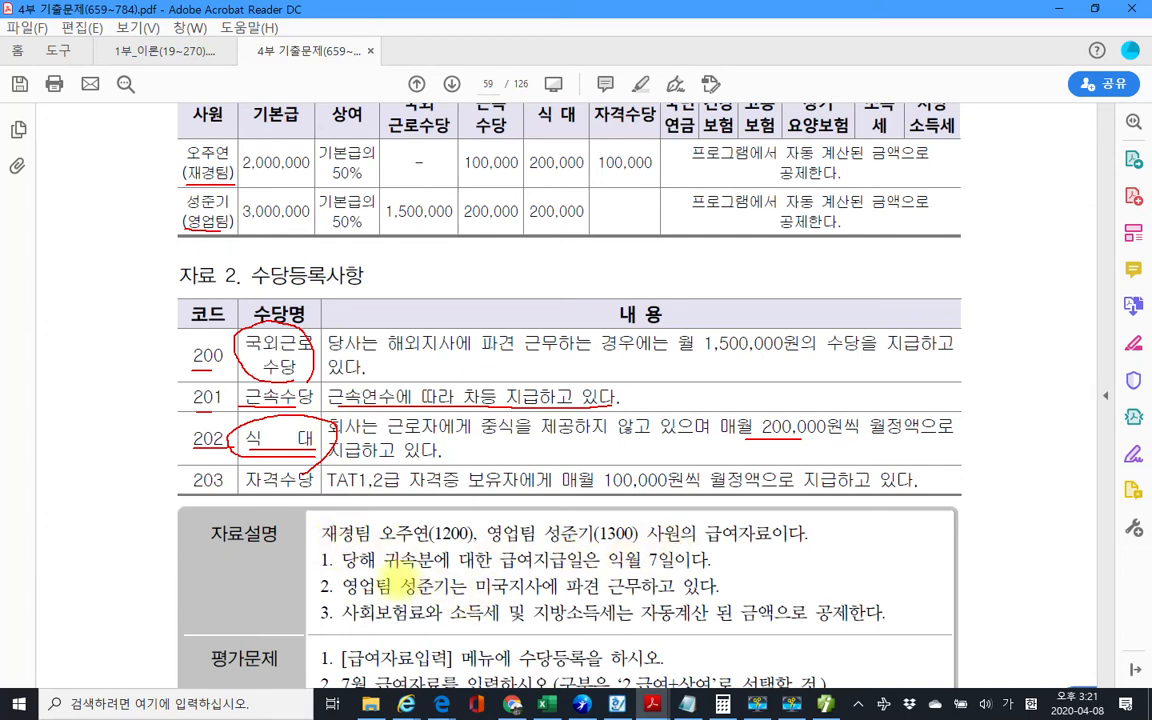
# Step: Read the 자료설명 notes on the salary payment date and the sales employee's overseas posting
pyautogui.moveTo(608, 598); pyautogui.dragTo(662, 598)
pyautogui.moveTo(606, 569); pyautogui.dragTo(665, 568)
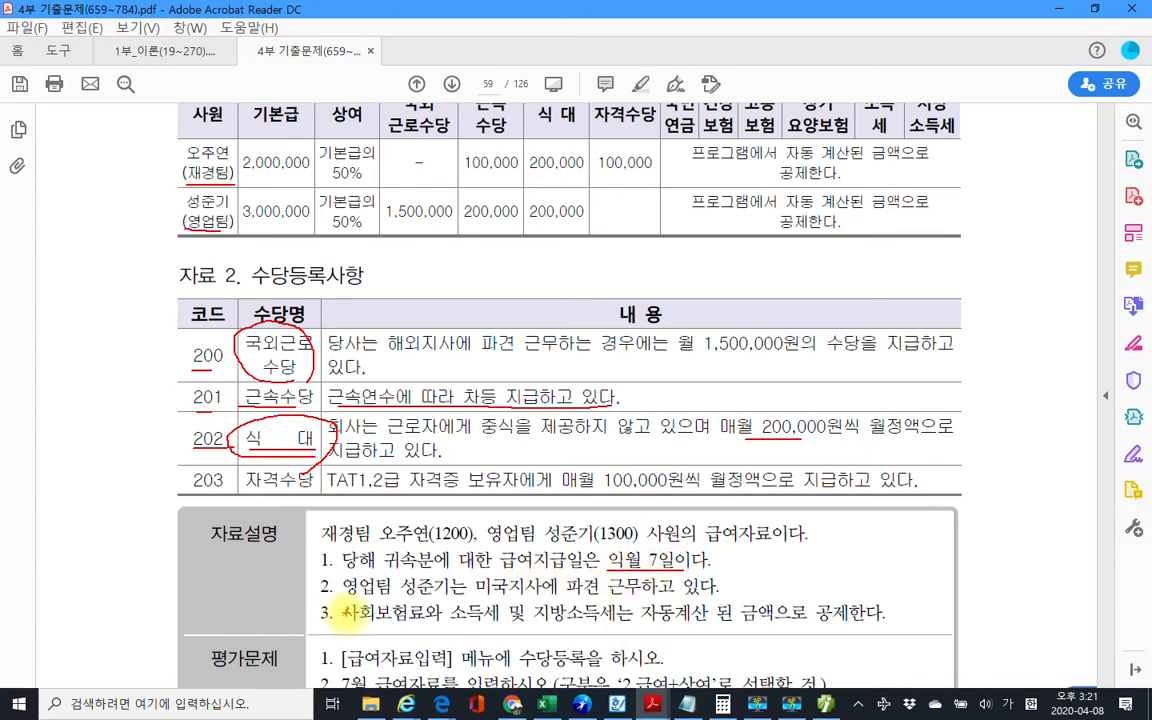
pyautogui.moveTo(470, 598); pyautogui.dragTo(648, 600)
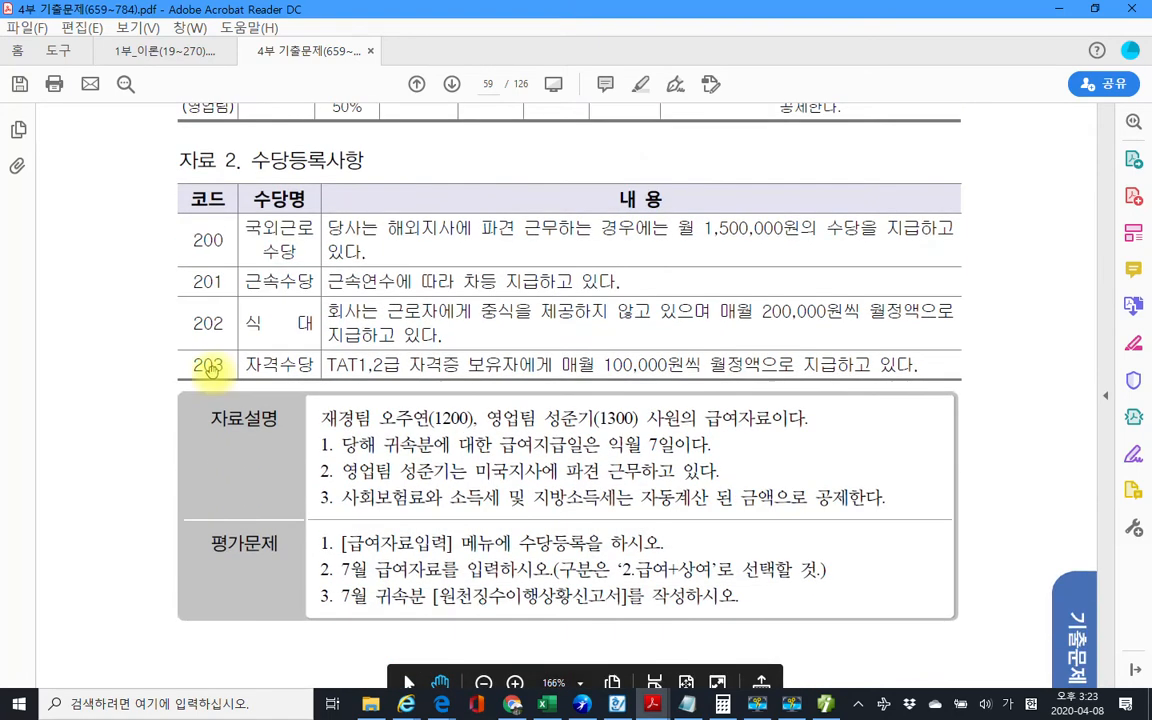
# Step: Highlight the words 수당등록을 in item 1 of the 평가문제 section
pyautogui.scroll(-2, 209, 368)
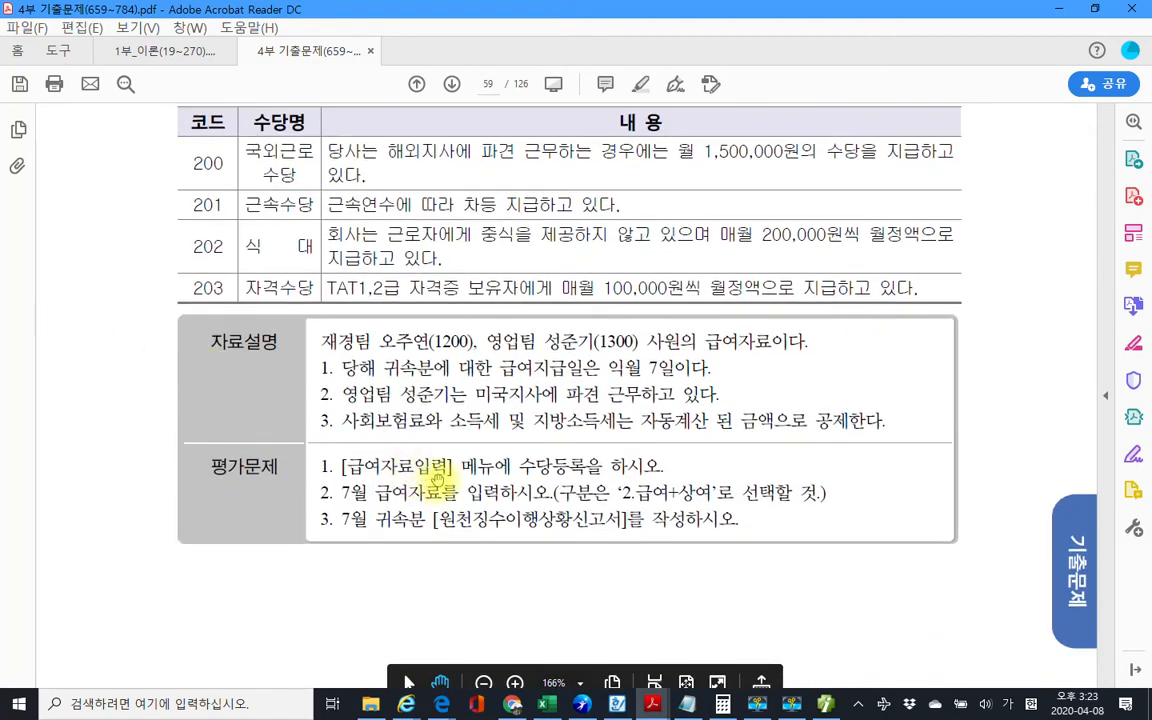
pyautogui.moveTo(517, 466); pyautogui.dragTo(604, 468)
pyautogui.rightClick(510, 466)
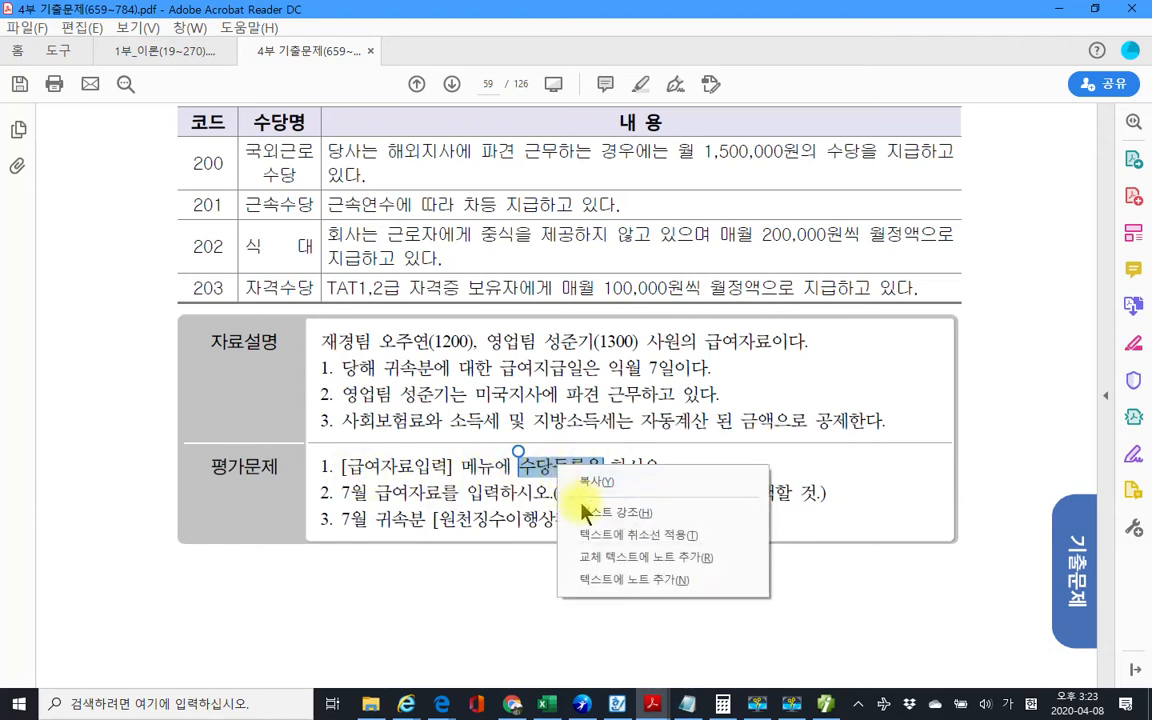
pyautogui.click(530, 462)
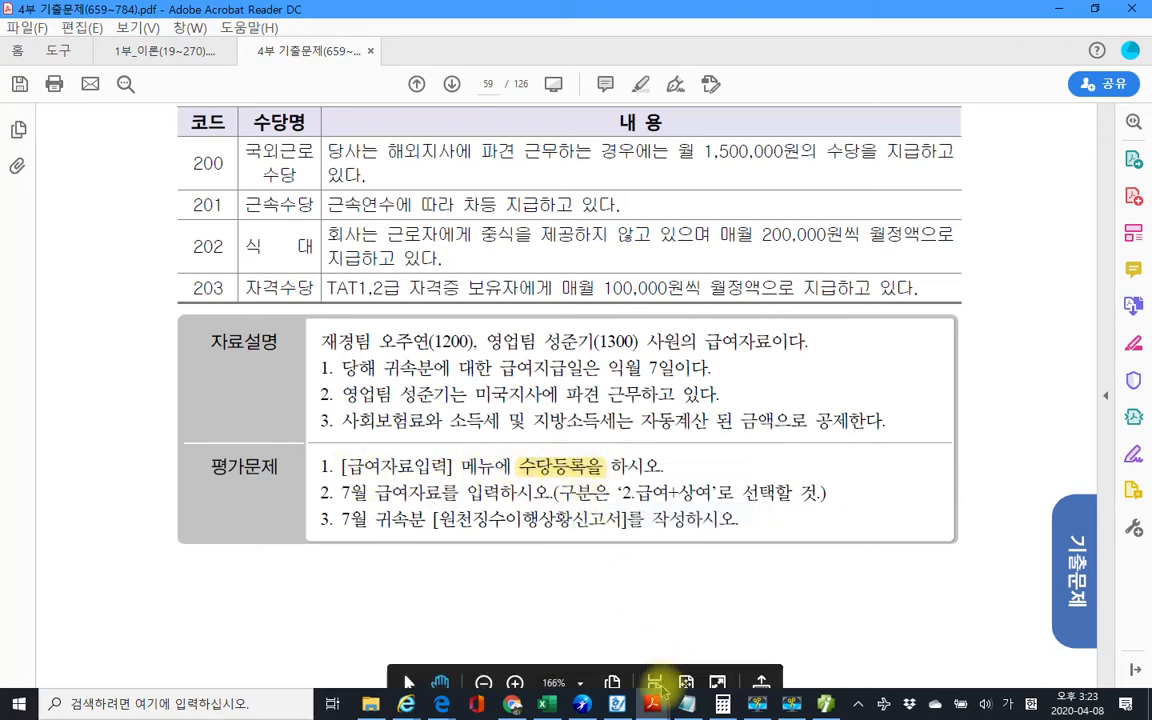
# Step: Switch to Smart A and close the 사원등록, 결산자료입력, 매입매출전표입력 and 일반전표입력 screens
pyautogui.click(824, 703)
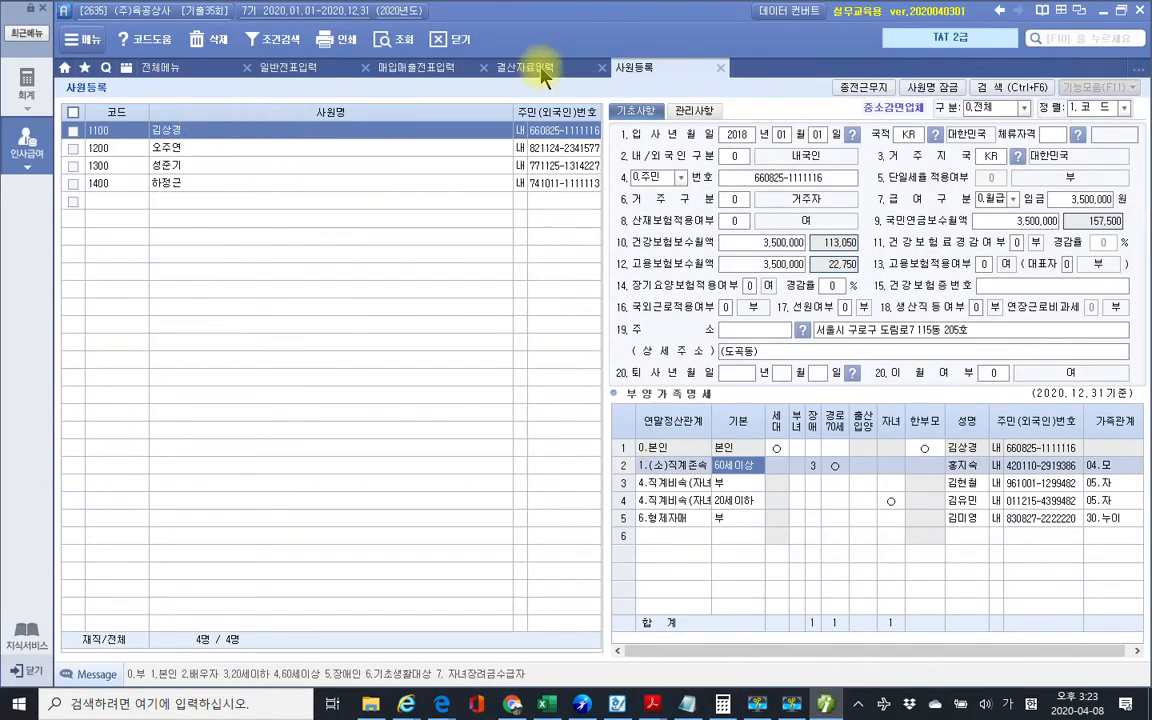
pyautogui.click(719, 67)
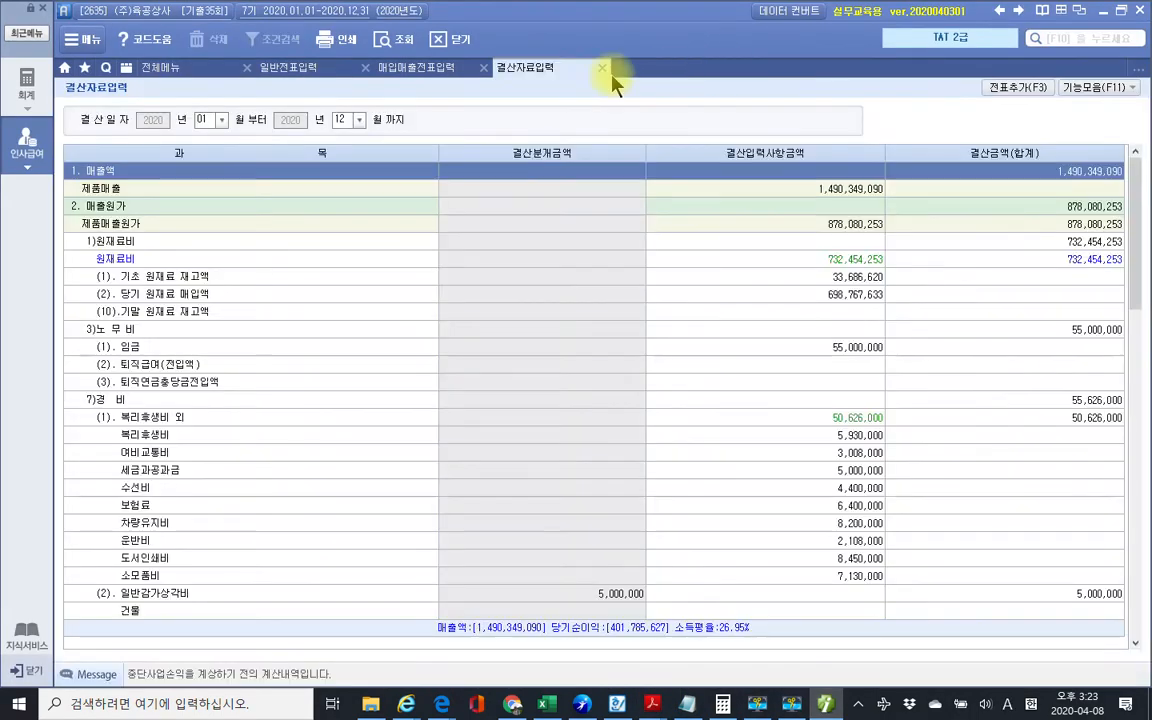
pyautogui.click(597, 67)
pyautogui.click(484, 67)
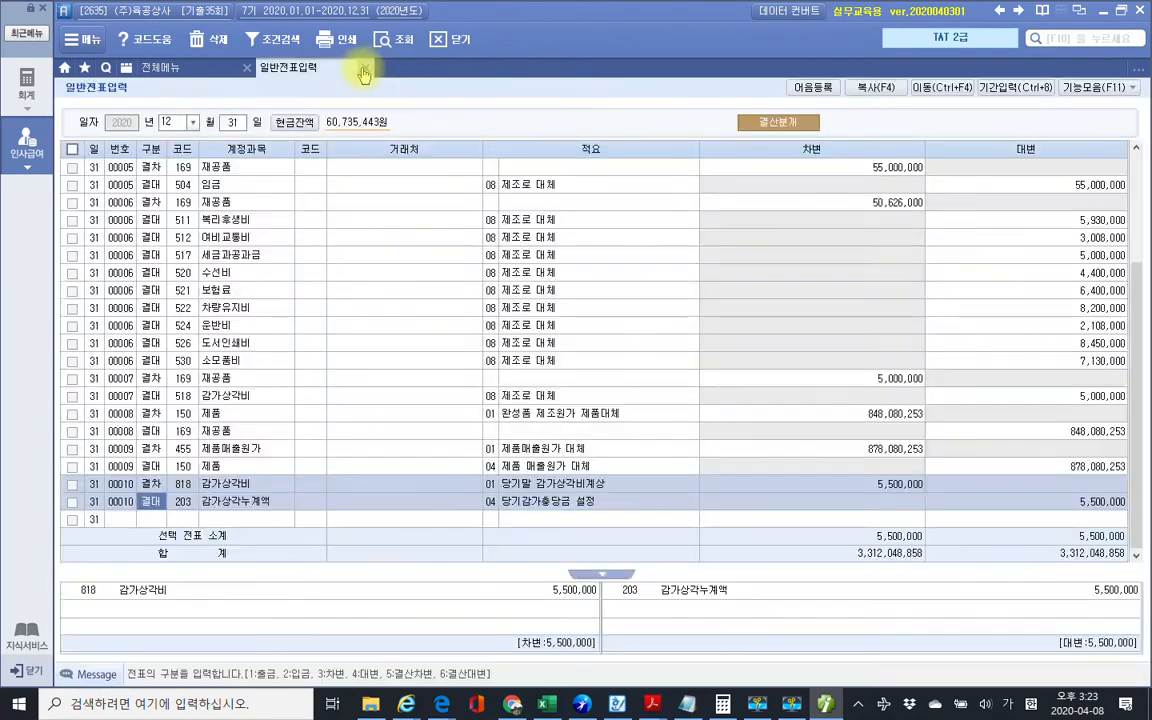
pyautogui.click(366, 67)
# Step: Open 급여자료입력 from the 인사급여 module and bring up its 수당/공제등록 dialog
pyautogui.click(27, 150)
pyautogui.click(328, 142)
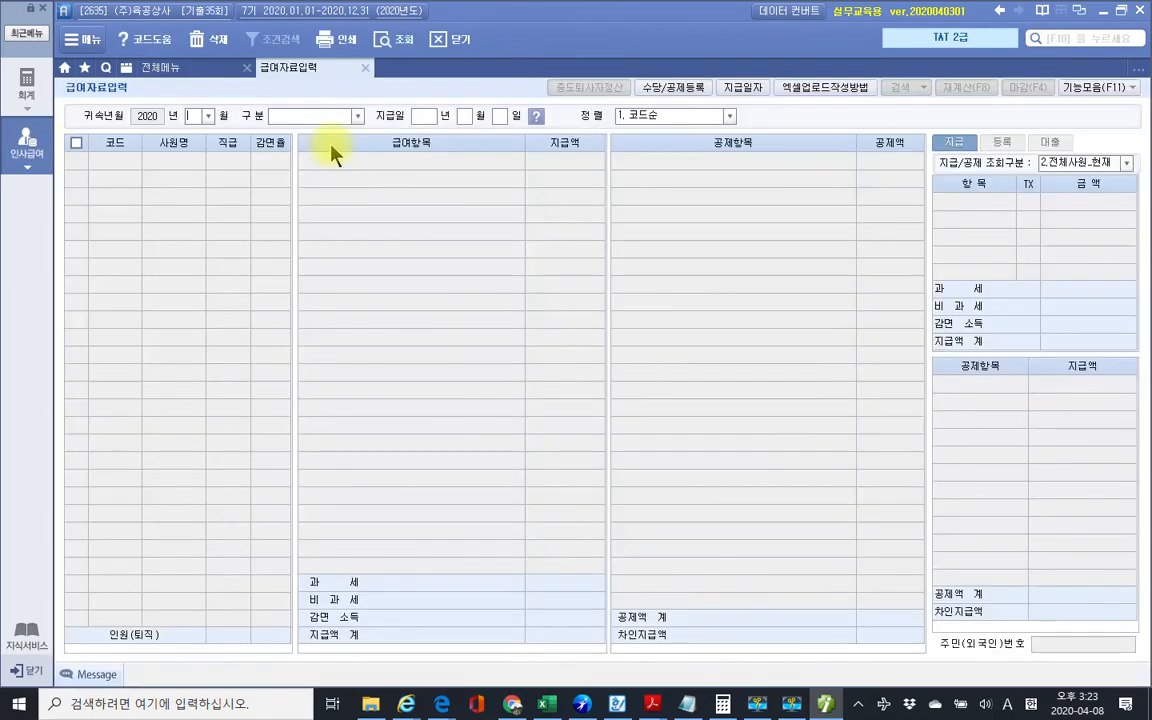
pyautogui.click(689, 90)
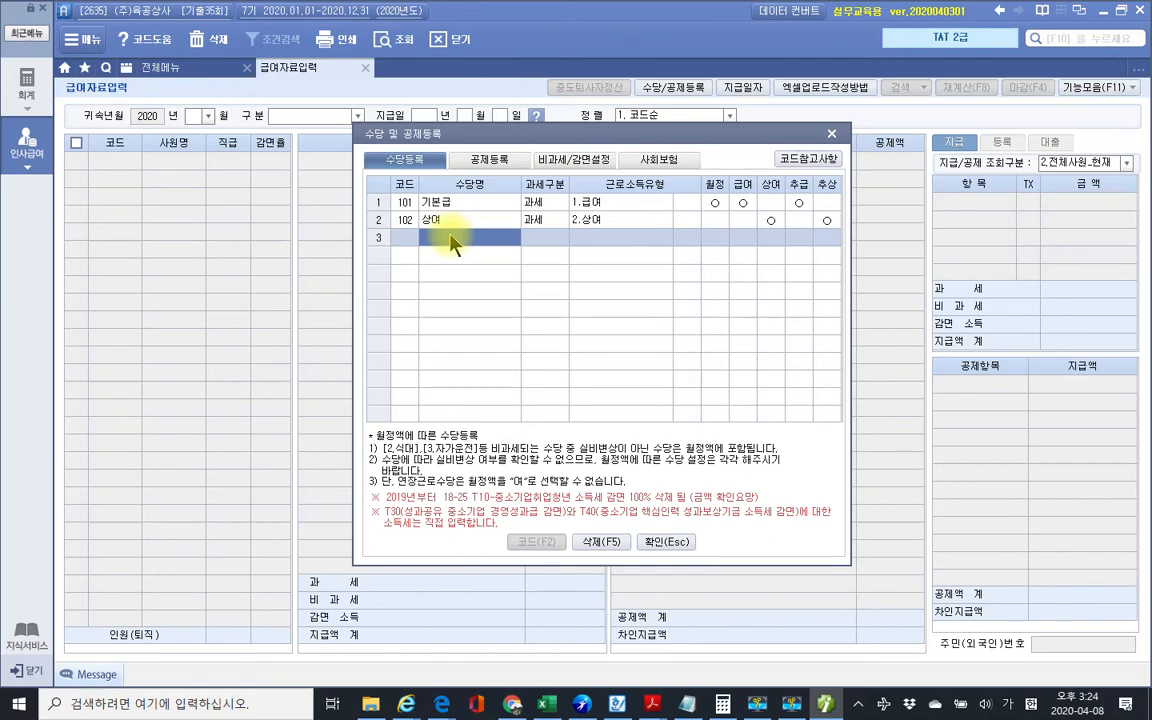
# Step: Add the allowance 국외근로수당 as 비과세 with income type 9.국외등근로(건설지원업무 등) and acknowledge the recalculation notice
pyautogui.write('국오ㅣ')
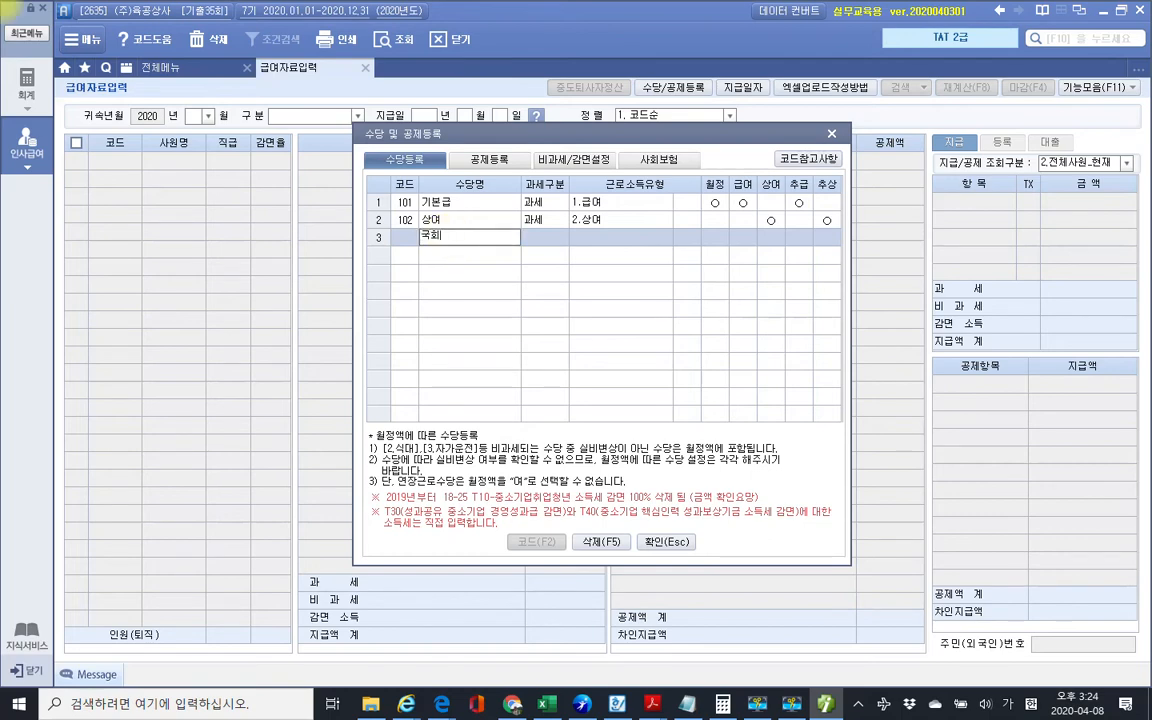
pyautogui.write('근로수당')
pyautogui.press('Return')
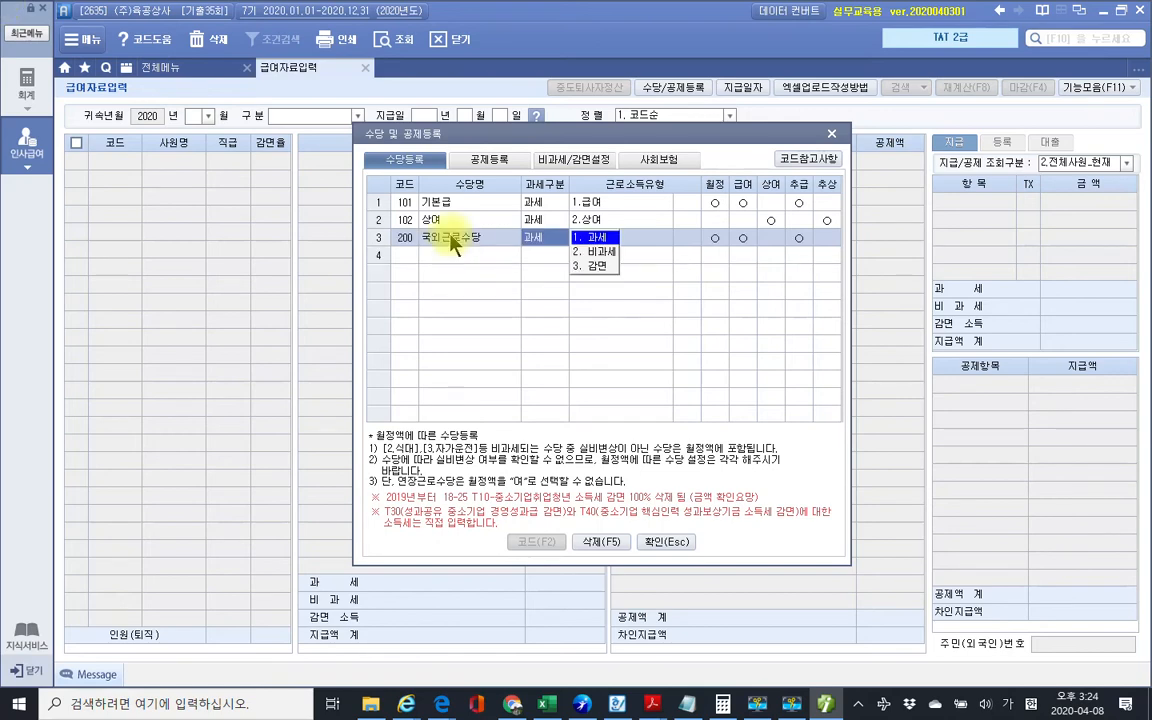
pyautogui.press('2')
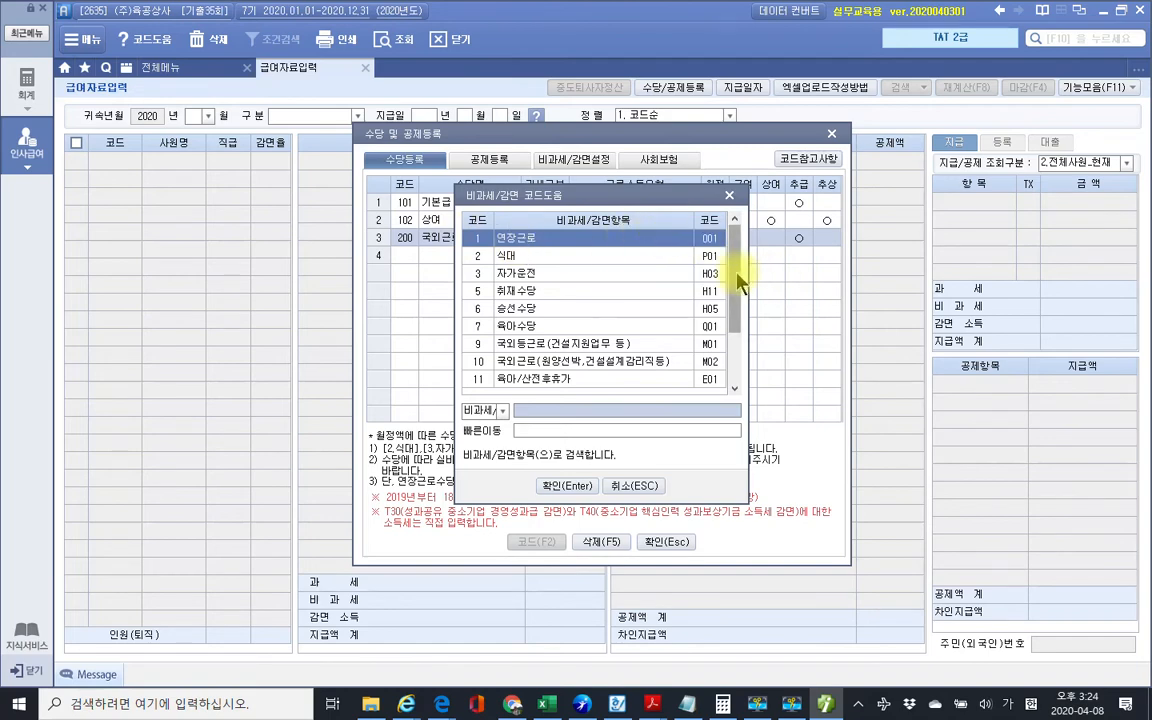
pyautogui.click(559, 345)
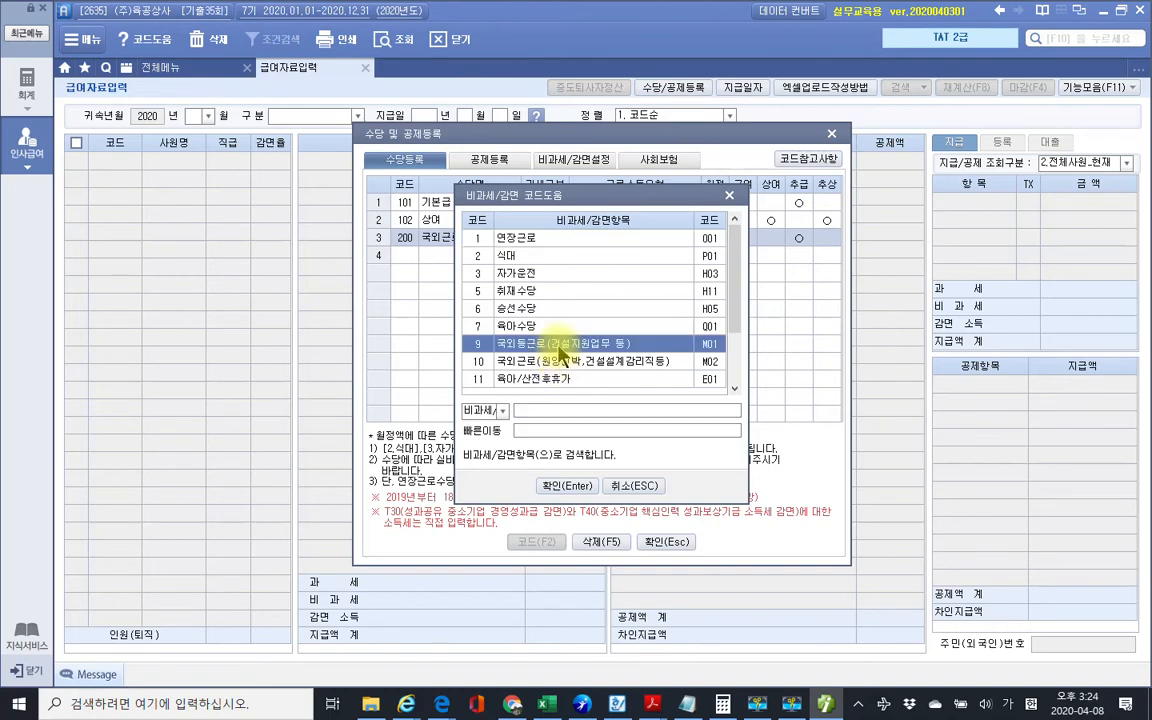
pyautogui.click(552, 486)
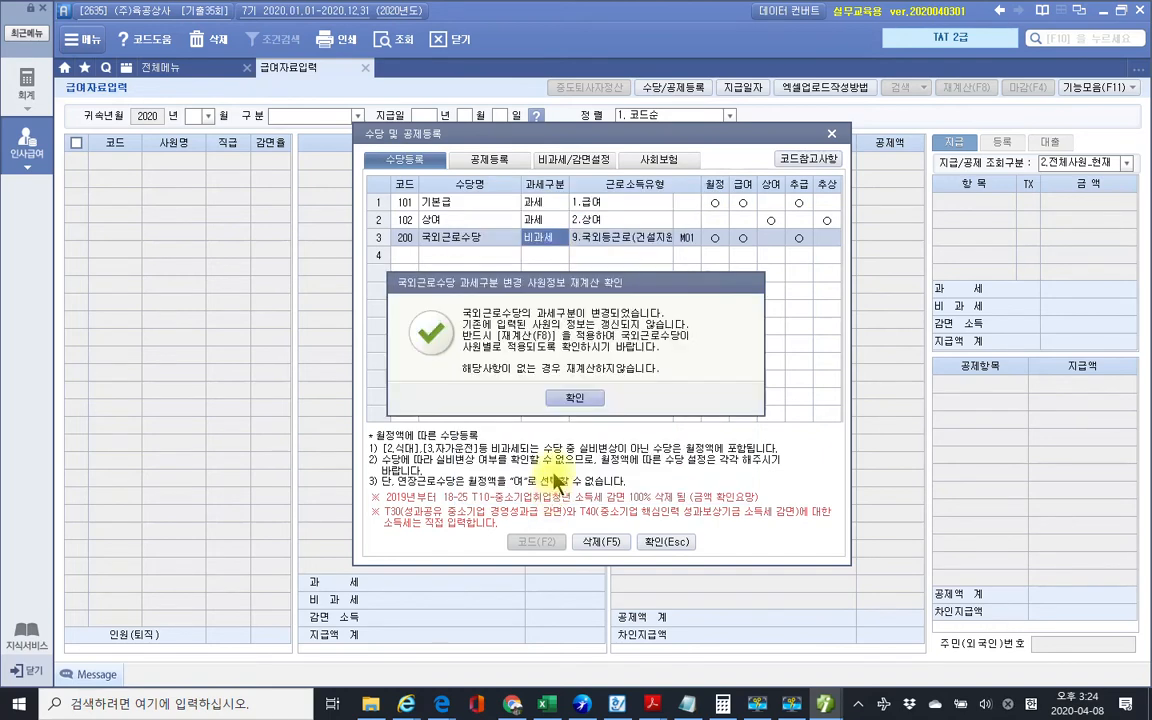
pyautogui.click(566, 398)
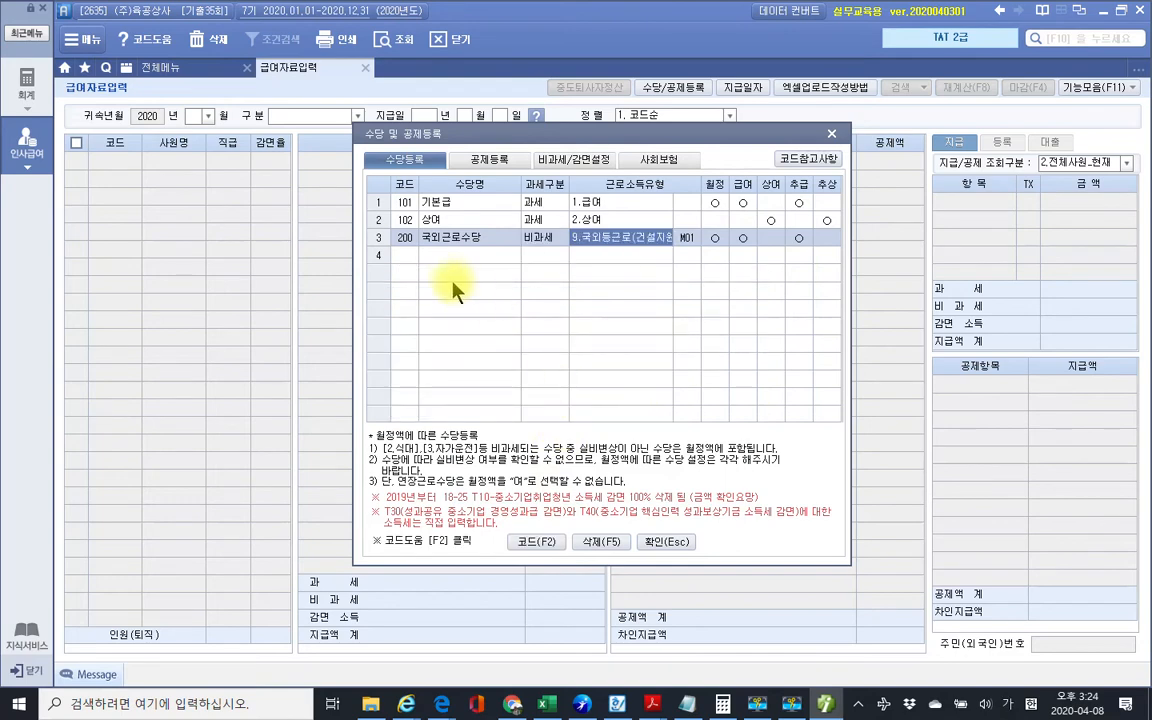
# Step: Add the allowance 근속수당 as 과세 with income type 1.급여 and move to the next empty row
pyautogui.click(436, 255)
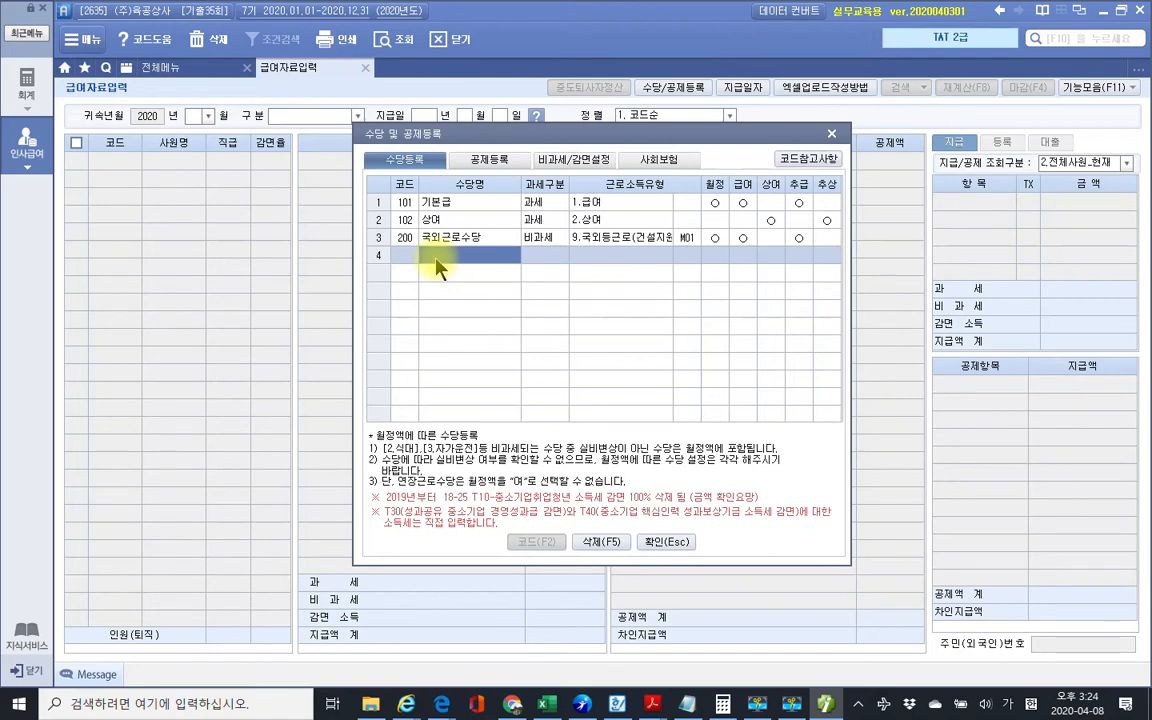
pyautogui.write('근속')
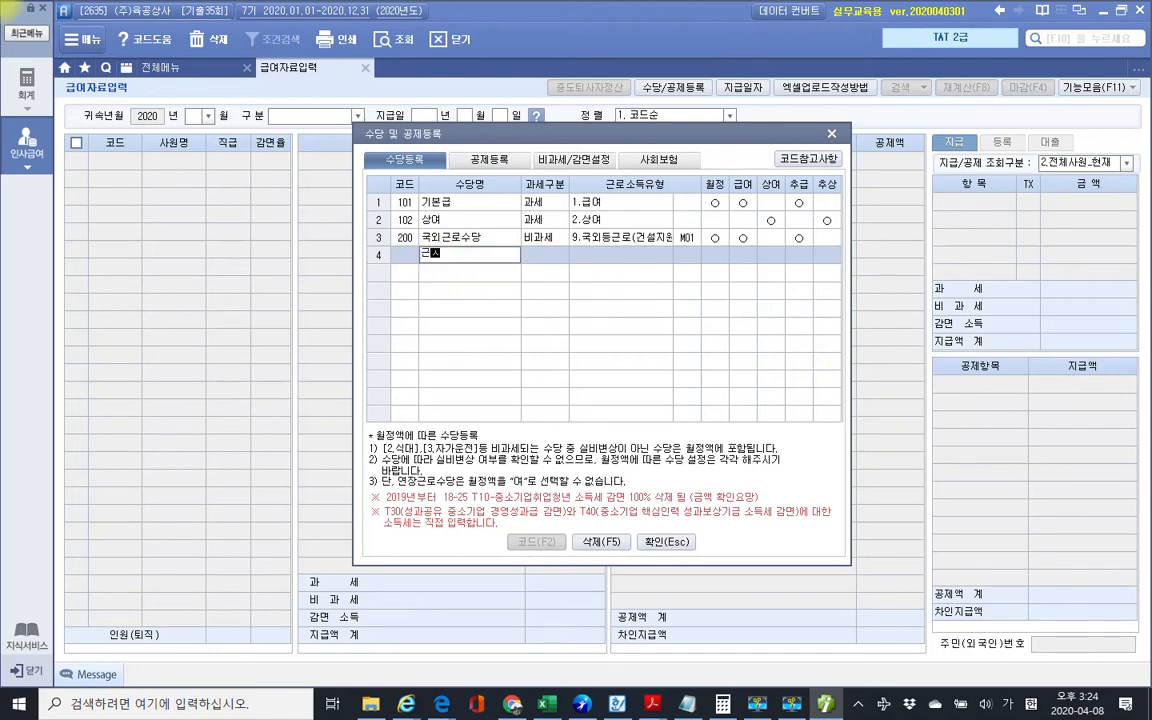
pyautogui.write('수당')
pyautogui.press('Return')
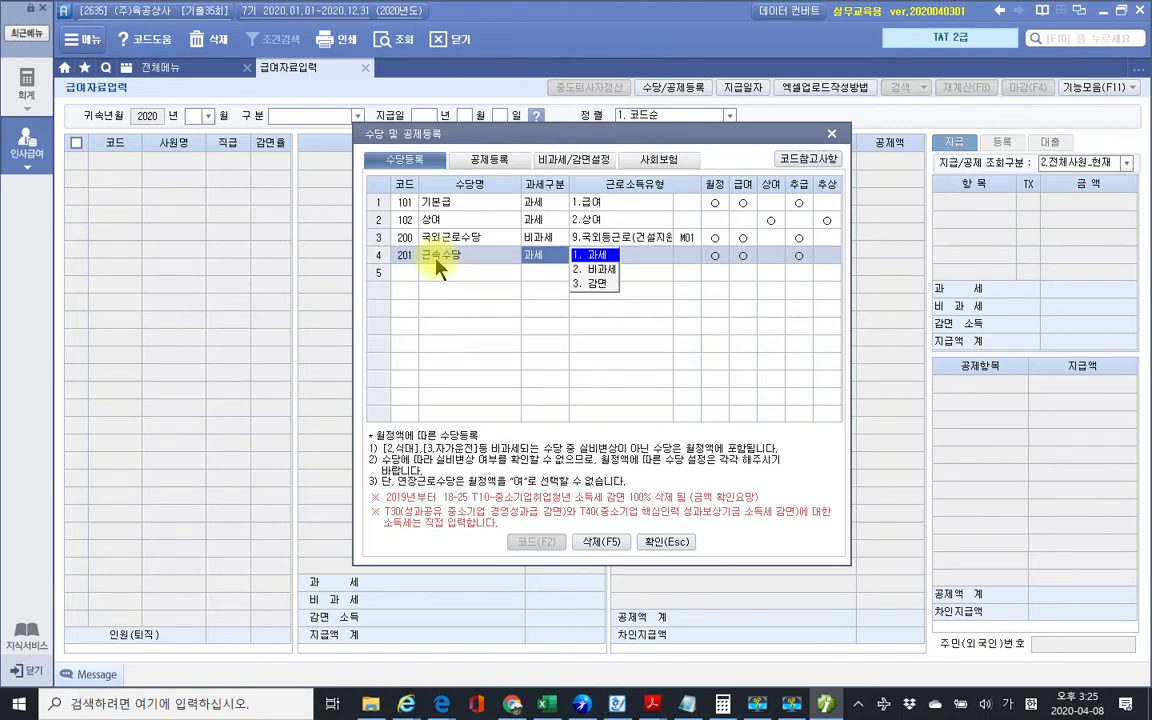
pyautogui.press('Return')
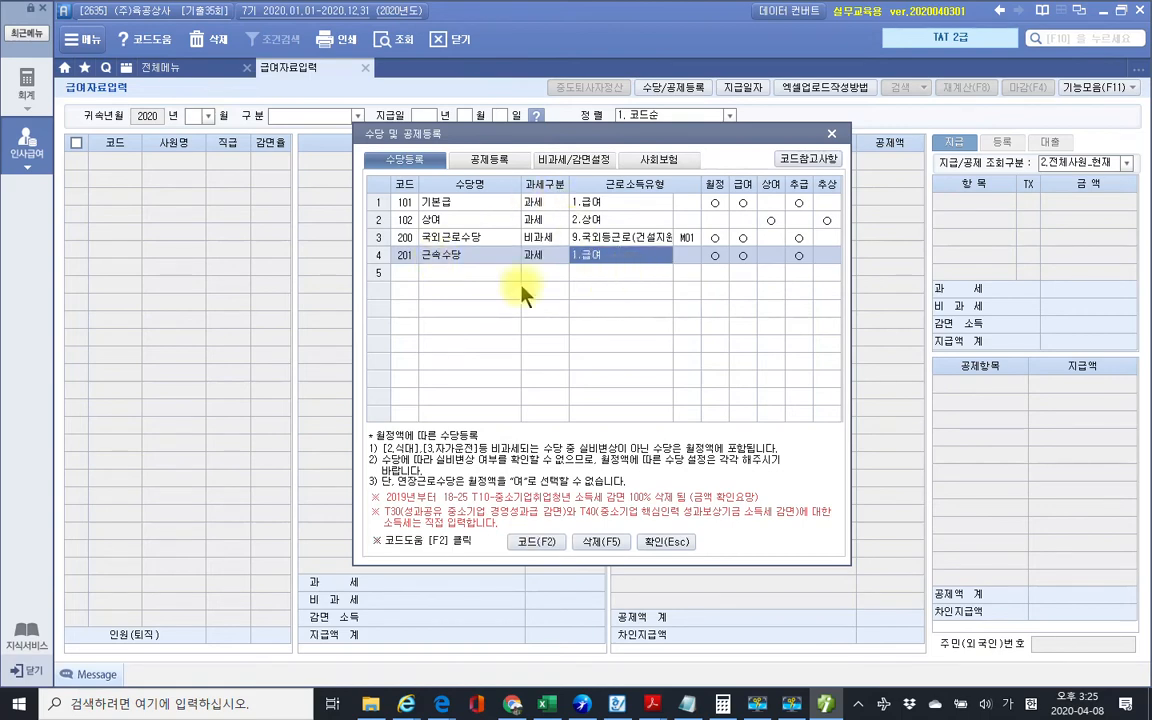
pyautogui.click(451, 271)
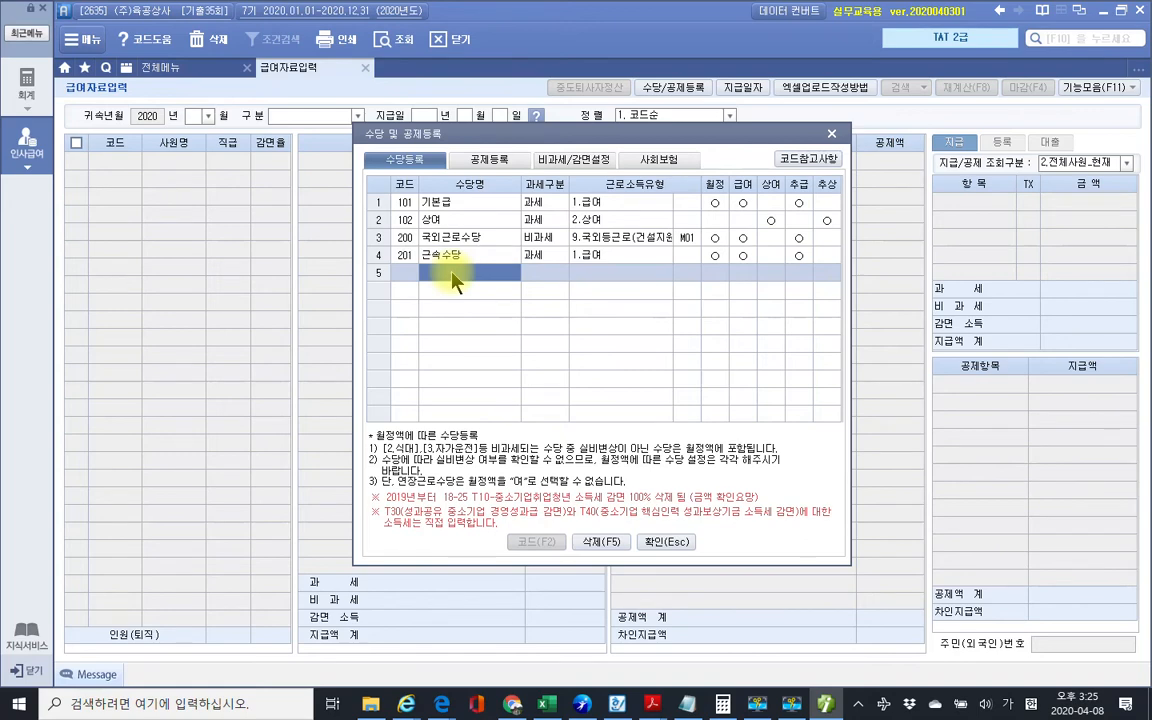
# Step: Register a 식대 allowance as 비과세 with the exemption type 2.식대 (P01)
pyautogui.write('식대')
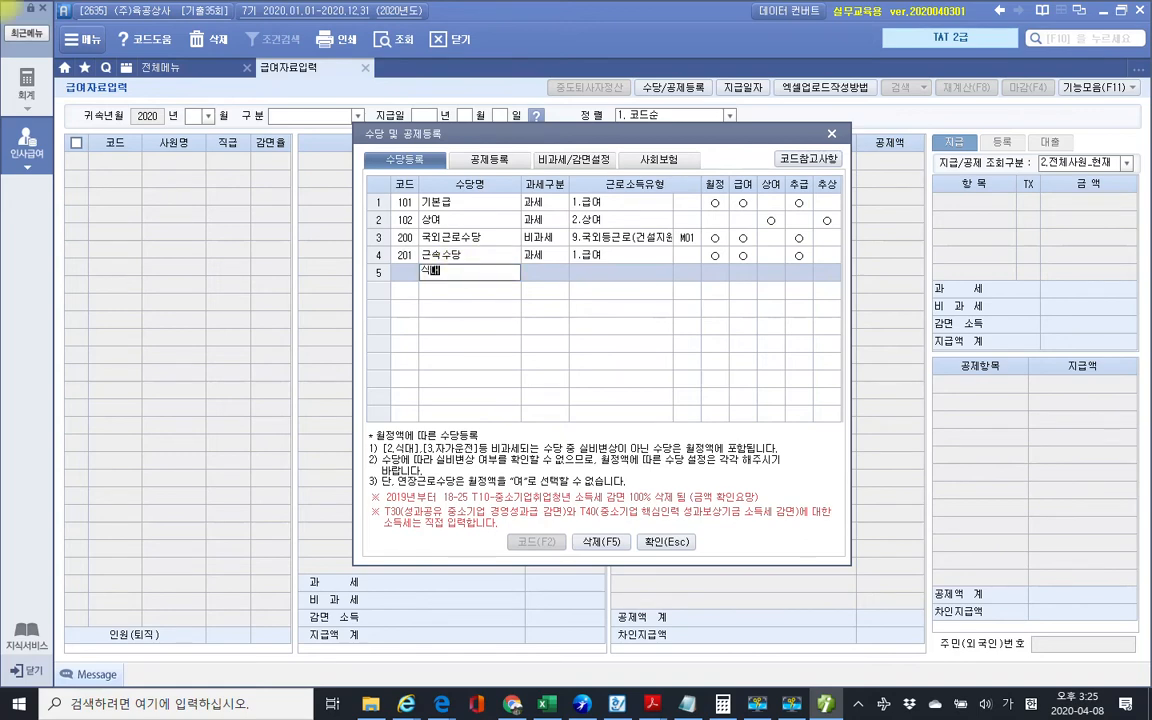
pyautogui.press('Return')
pyautogui.press('Return')
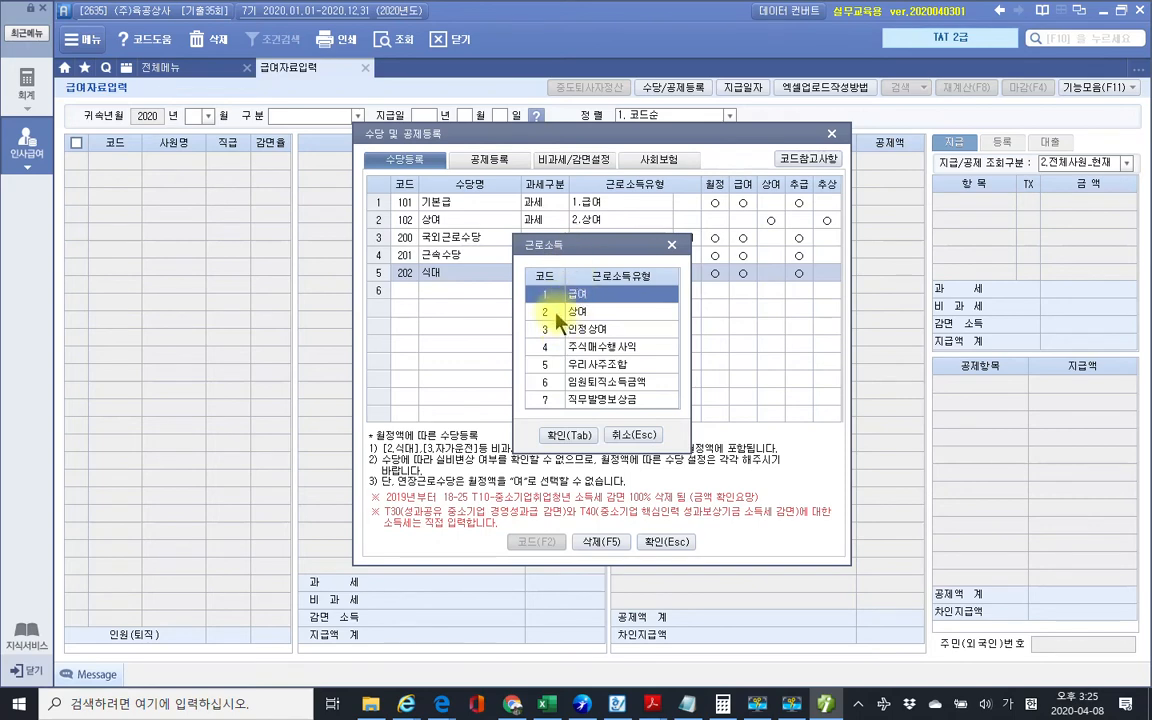
pyautogui.click(571, 436)
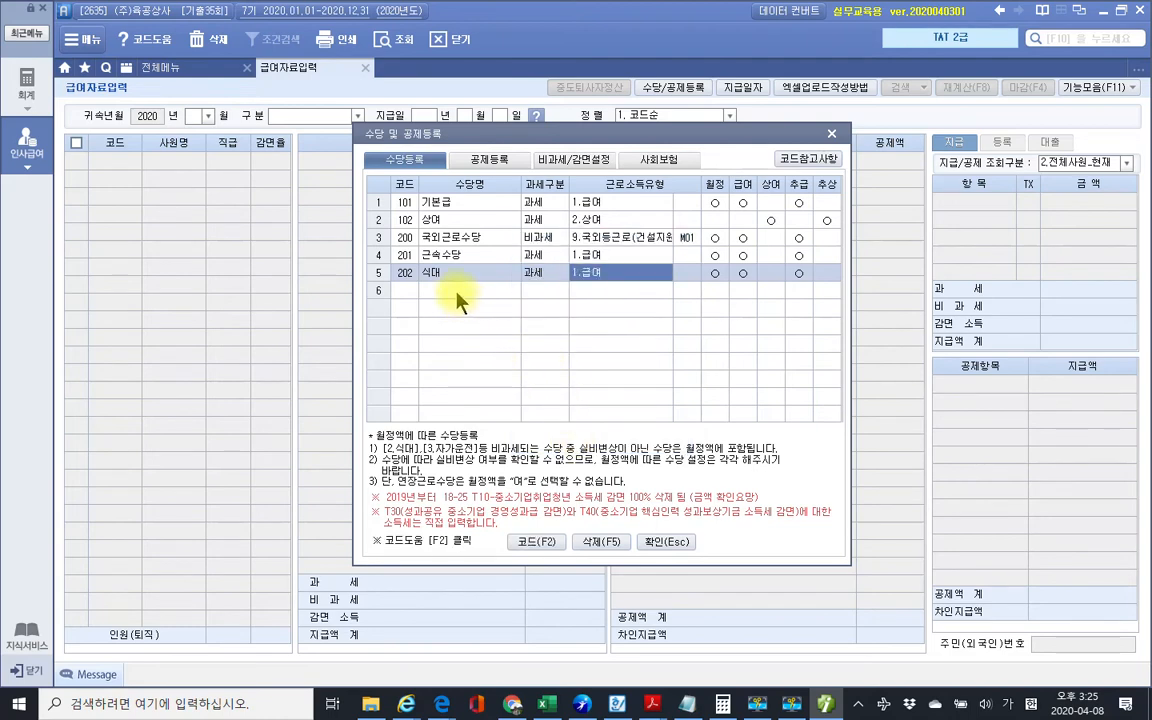
pyautogui.click(527, 277)
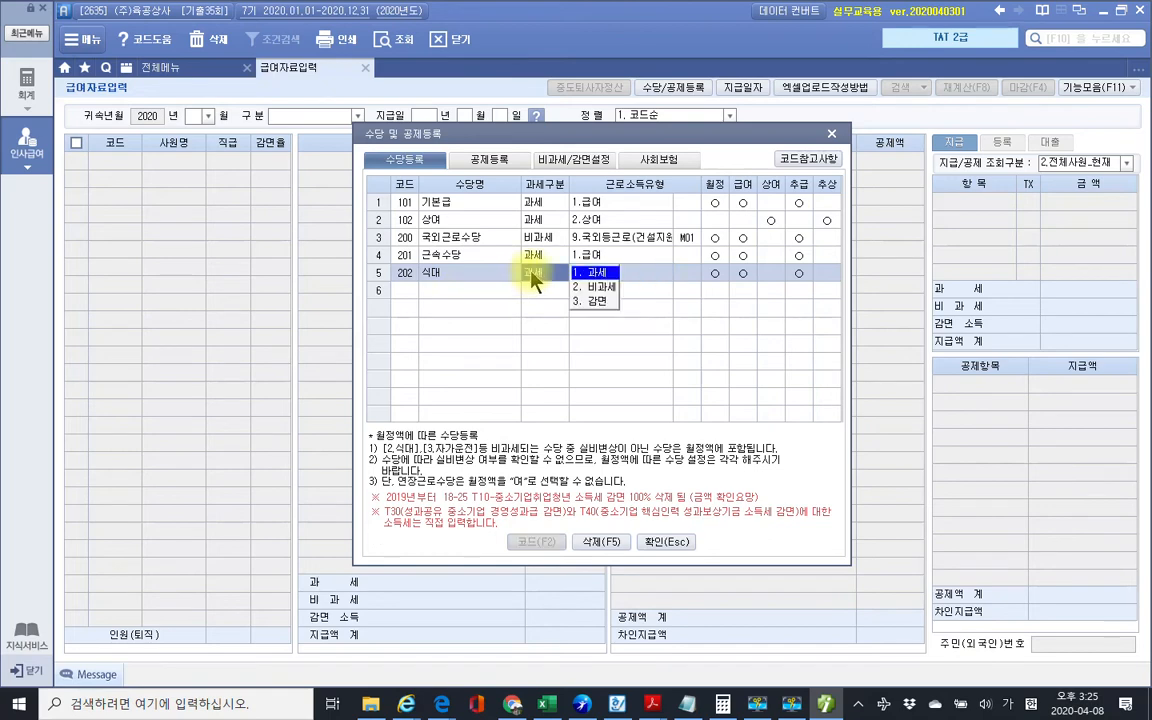
pyautogui.click(537, 291)
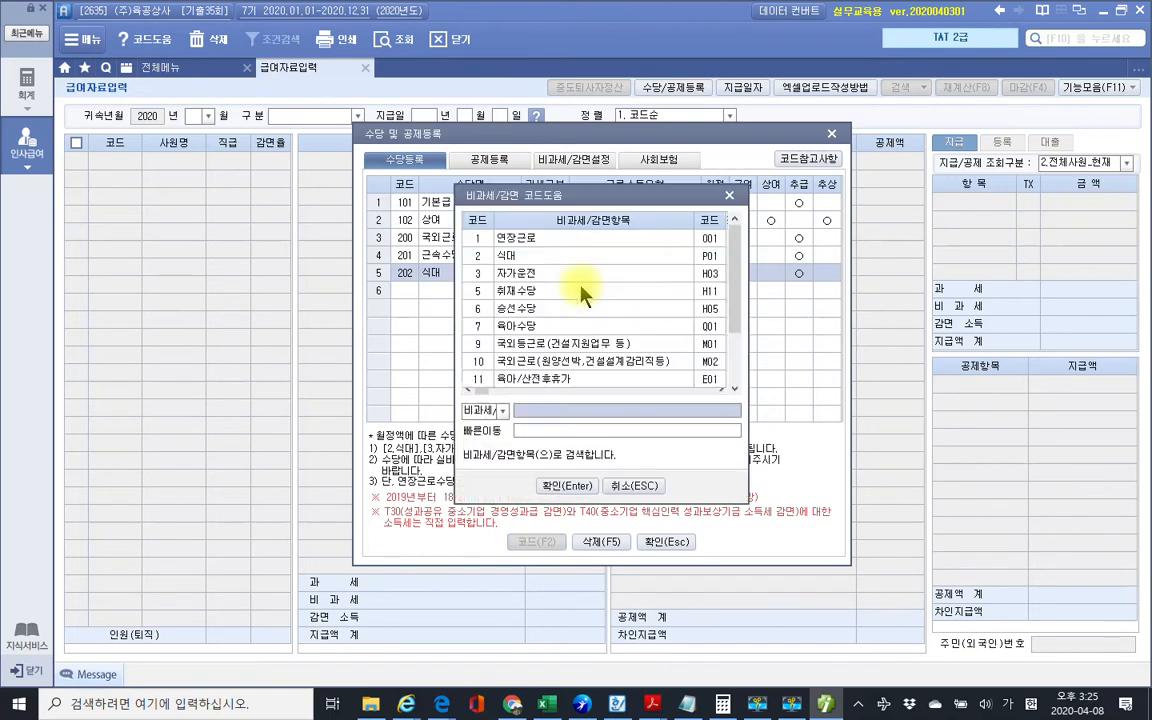
pyautogui.click(512, 258)
pyautogui.click(586, 483)
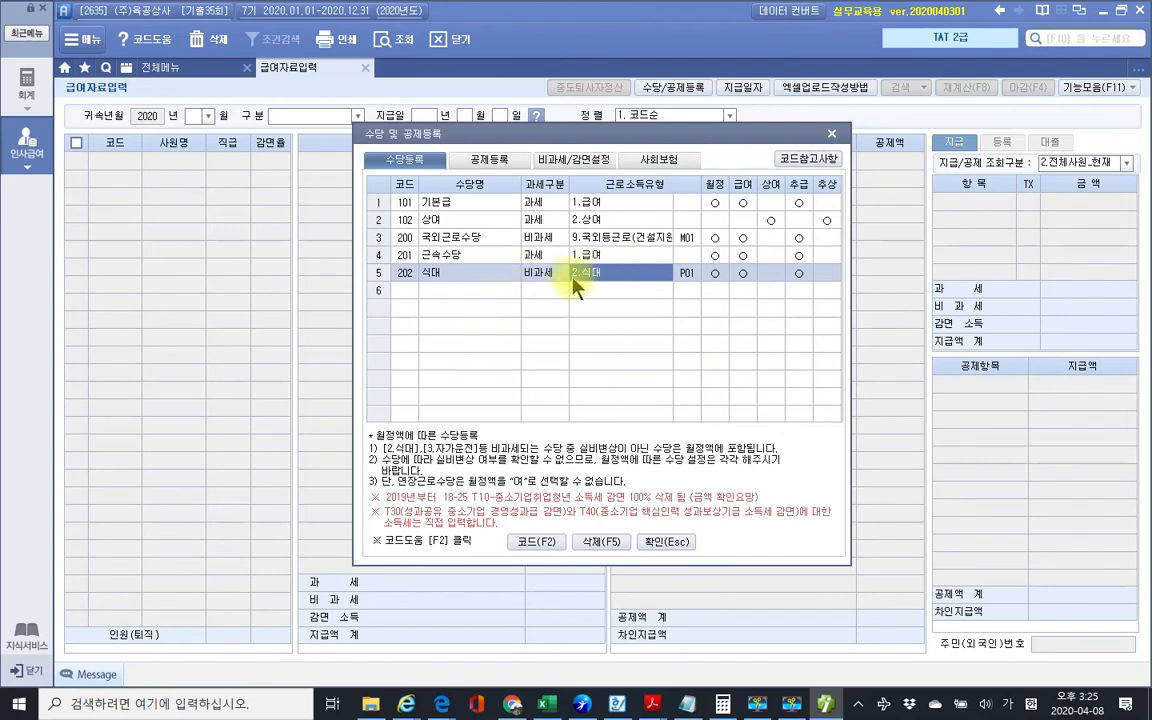
# Step: Register a 자격수당 allowance as 과세 with the earned income type 1.급여
pyautogui.click(466, 290)
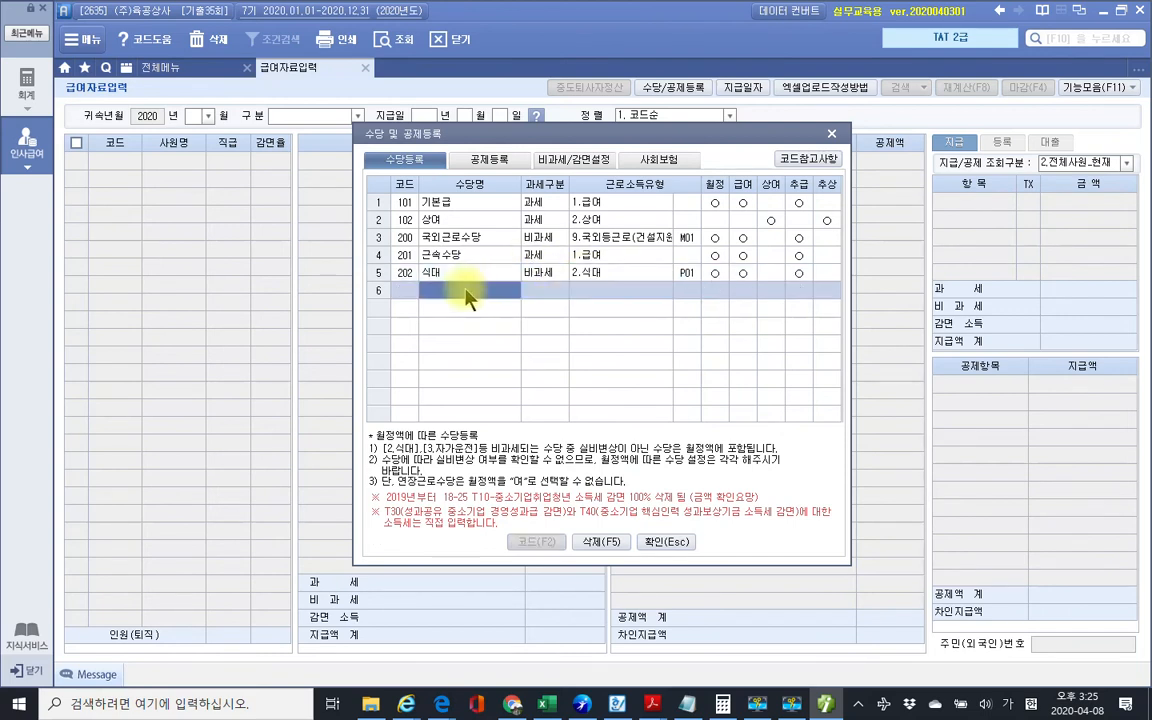
pyautogui.write('자격수당')
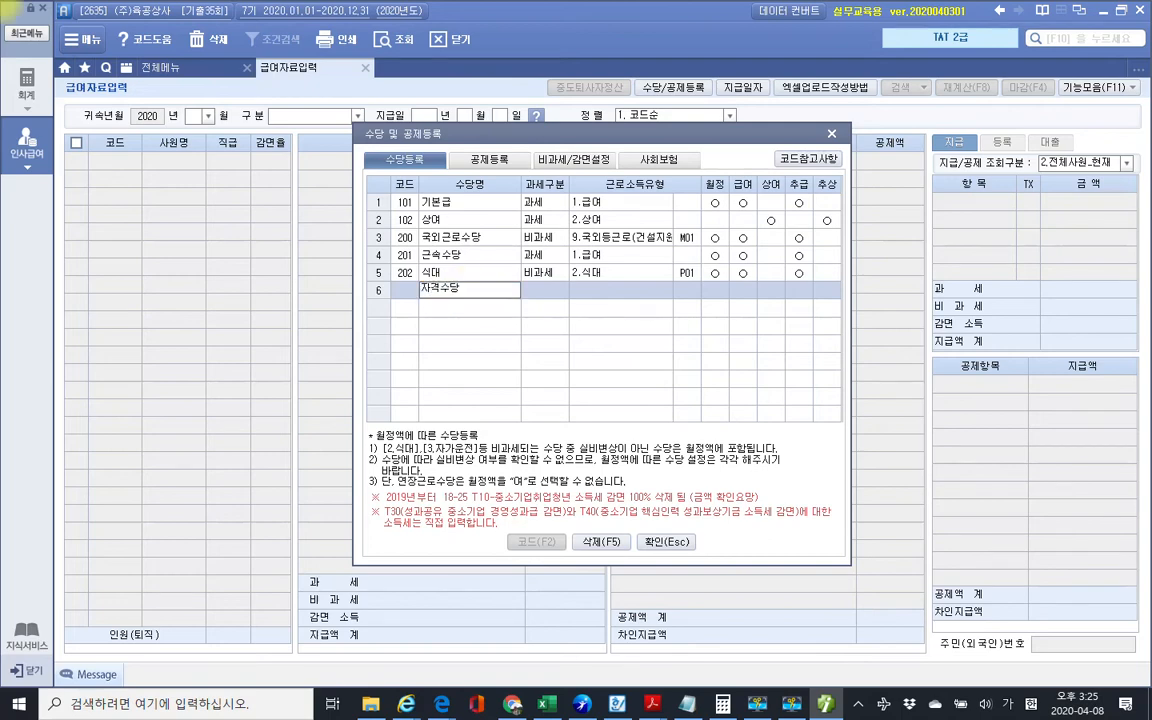
pyautogui.press('Return')
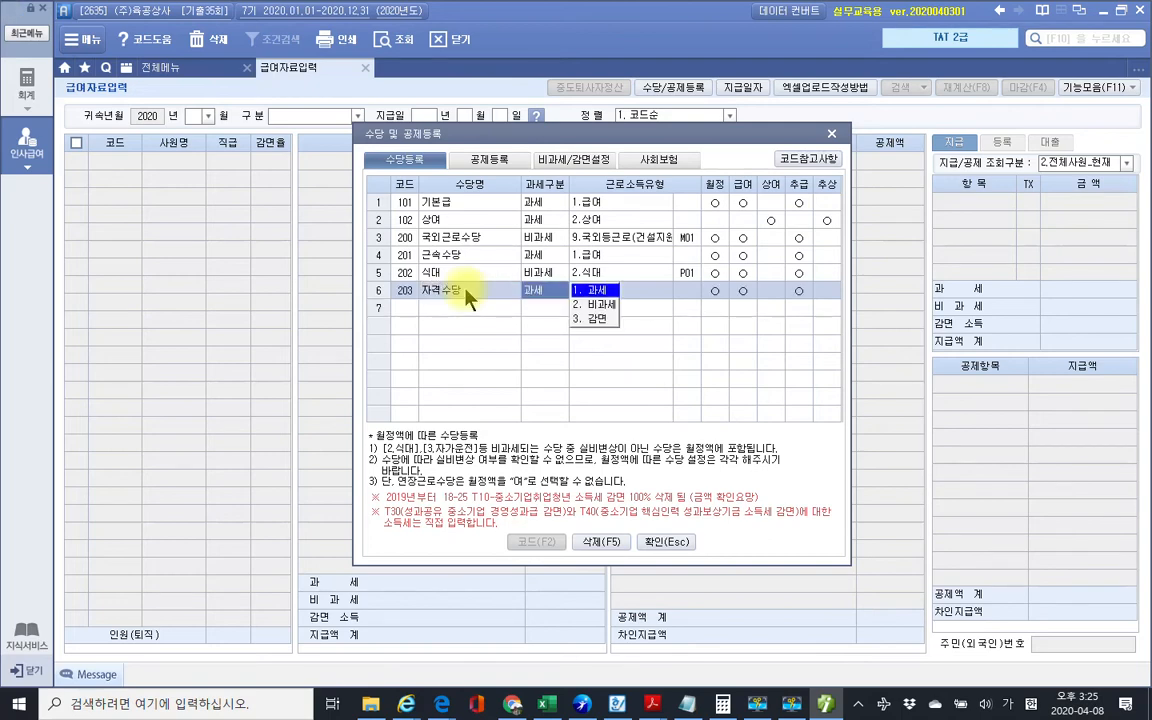
pyautogui.press('Return')
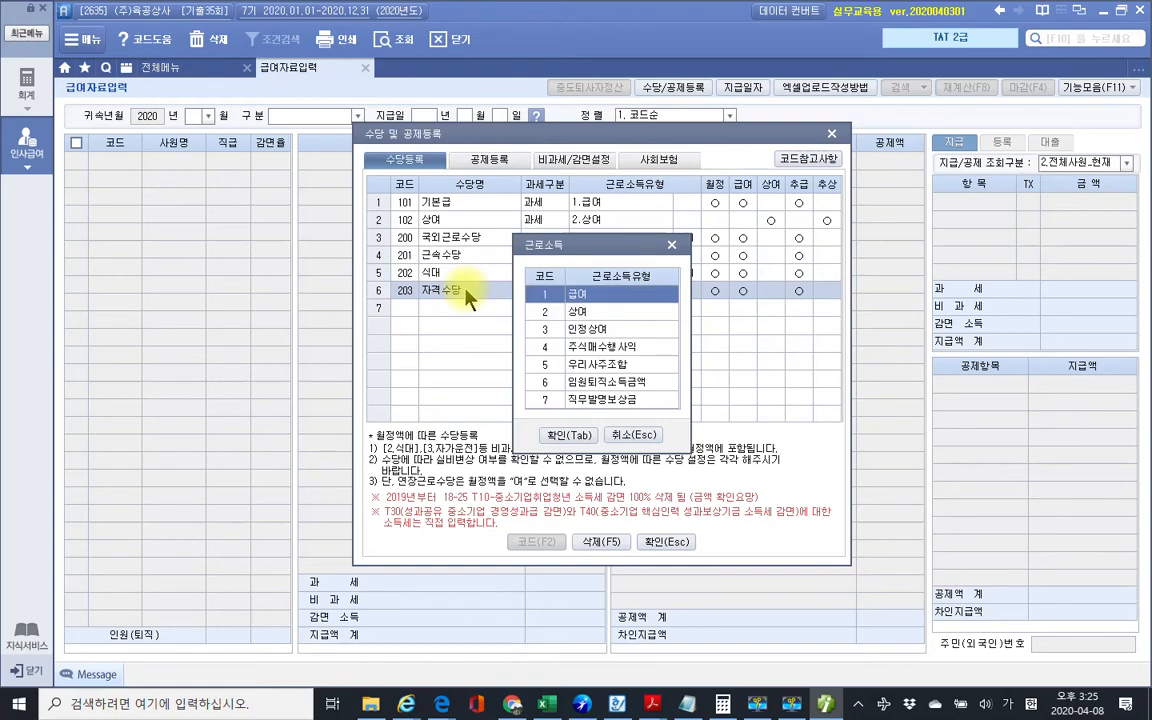
pyautogui.click(550, 435)
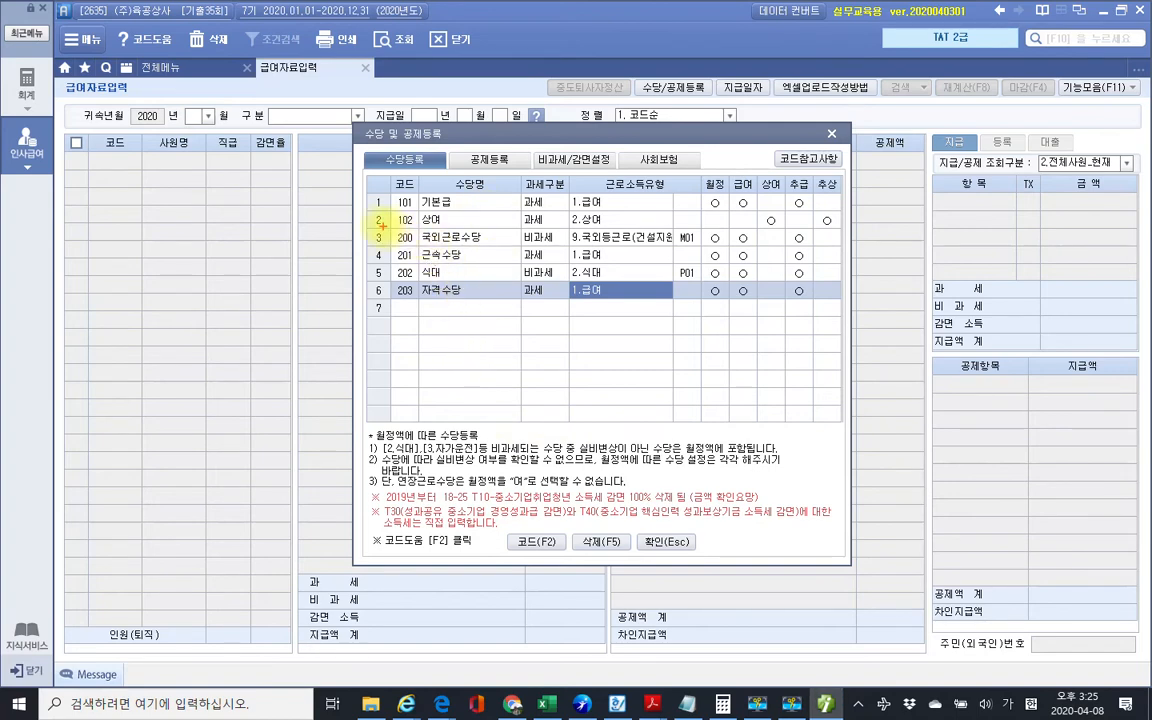
pyautogui.moveTo(405, 229)
pyautogui.mouseDown()
pyautogui.moveTo(541, 248)
pyautogui.moveTo(673, 246)
pyautogui.mouseUp()
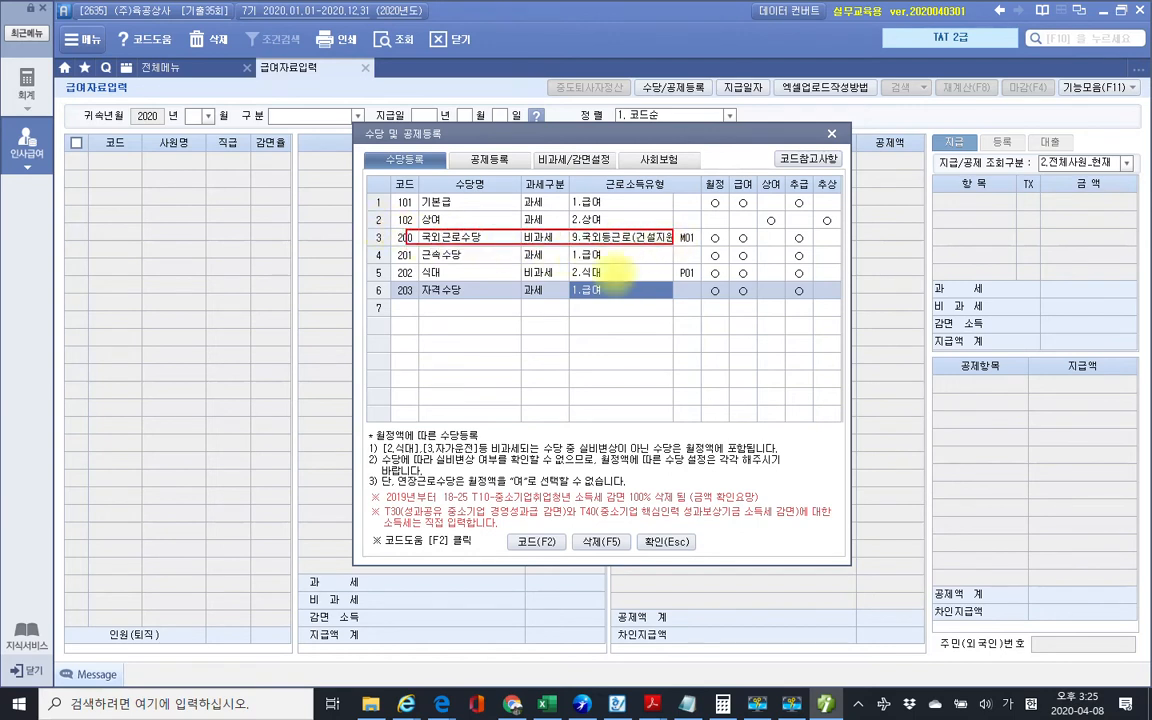
pyautogui.moveTo(410, 281); pyautogui.dragTo(700, 302)
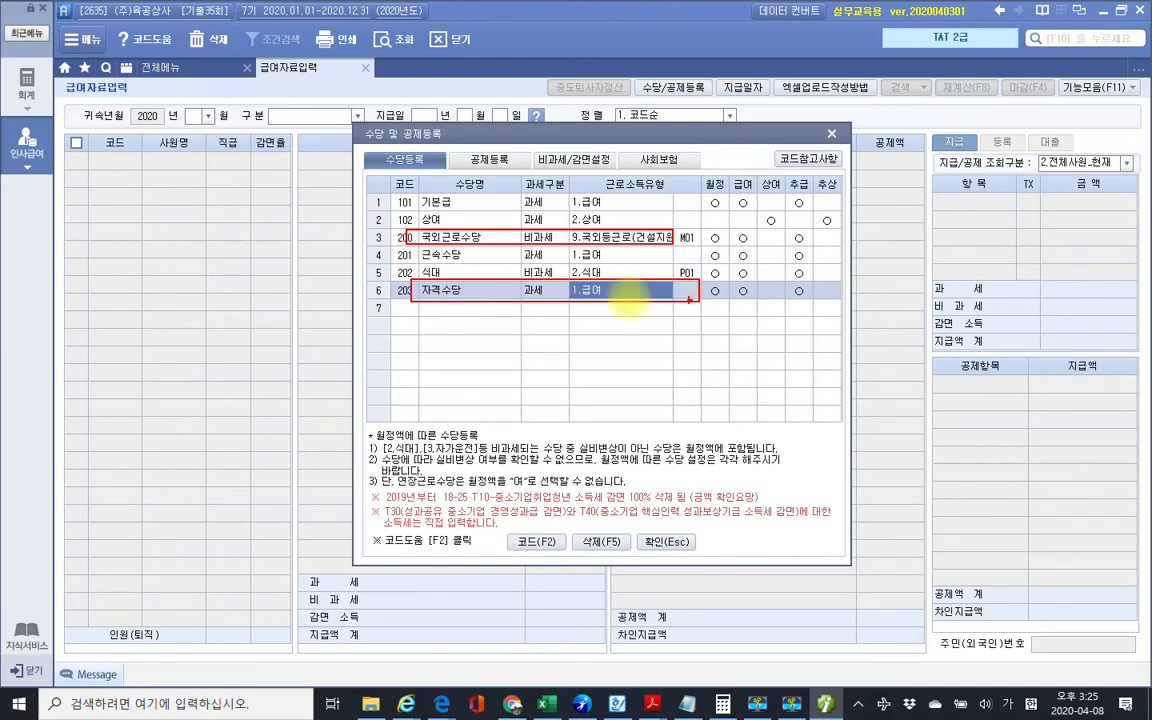
pyautogui.moveTo(403, 250); pyautogui.dragTo(717, 259)
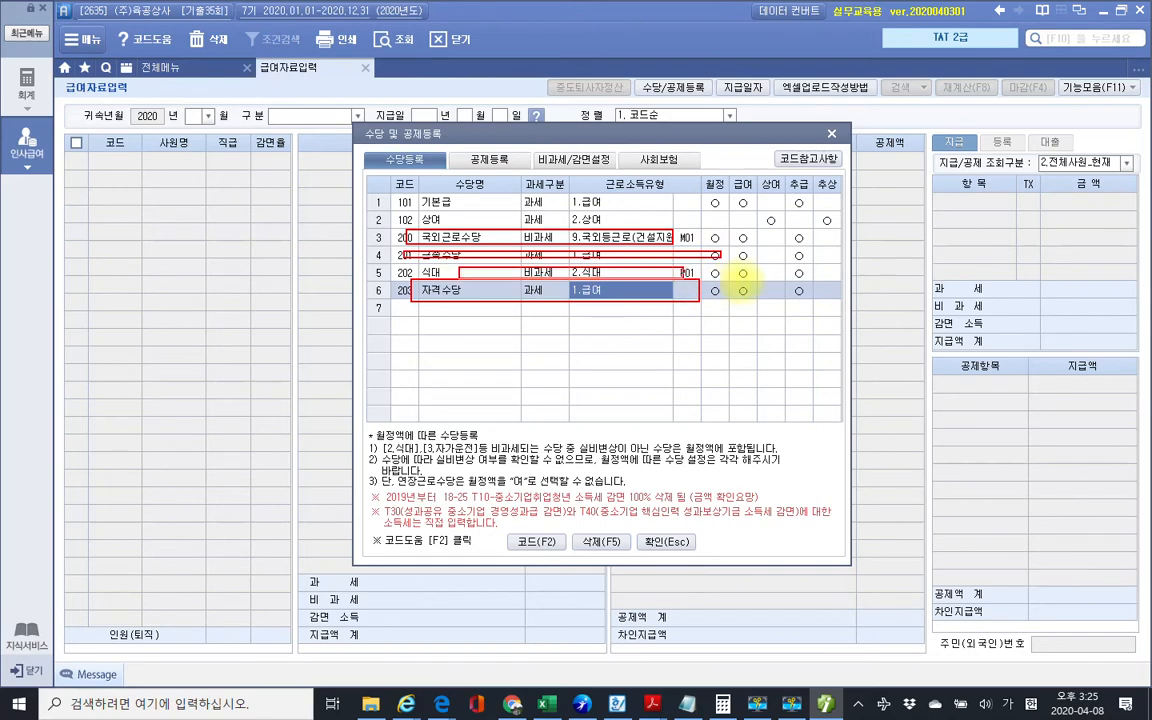
pyautogui.press('Escape')
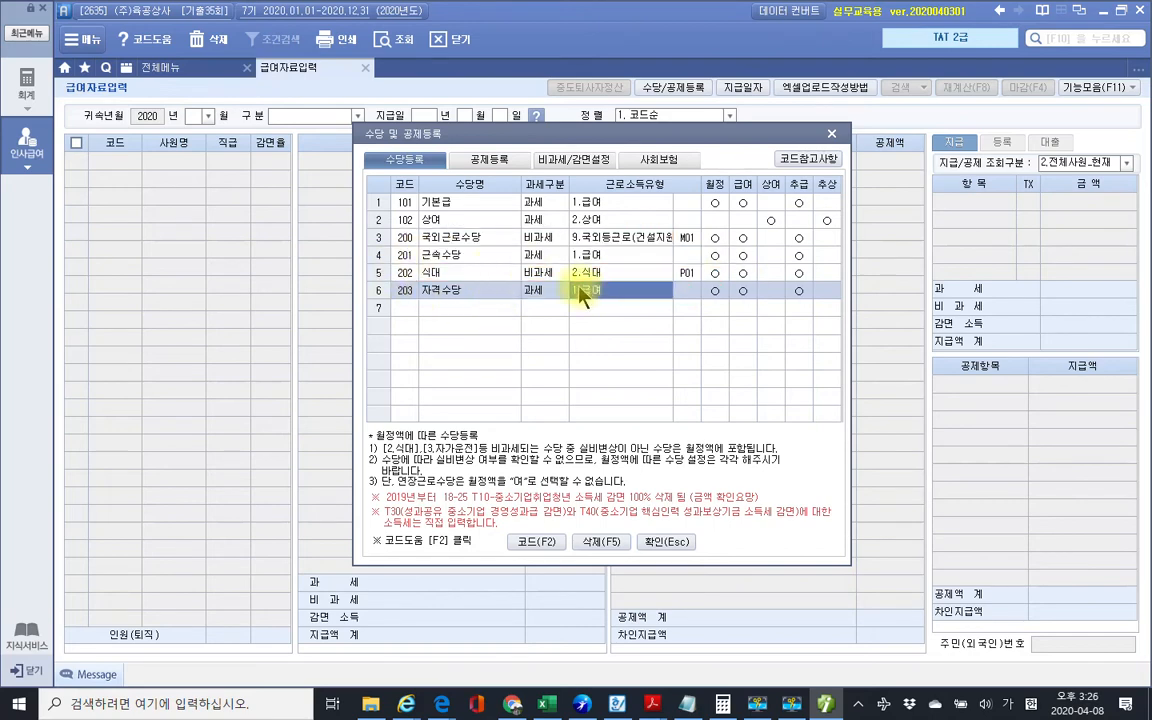
# Step: Finish the allowance registration and set the payroll month to 07 with the pay category 2. 급여 + 상여
pyautogui.click(648, 543)
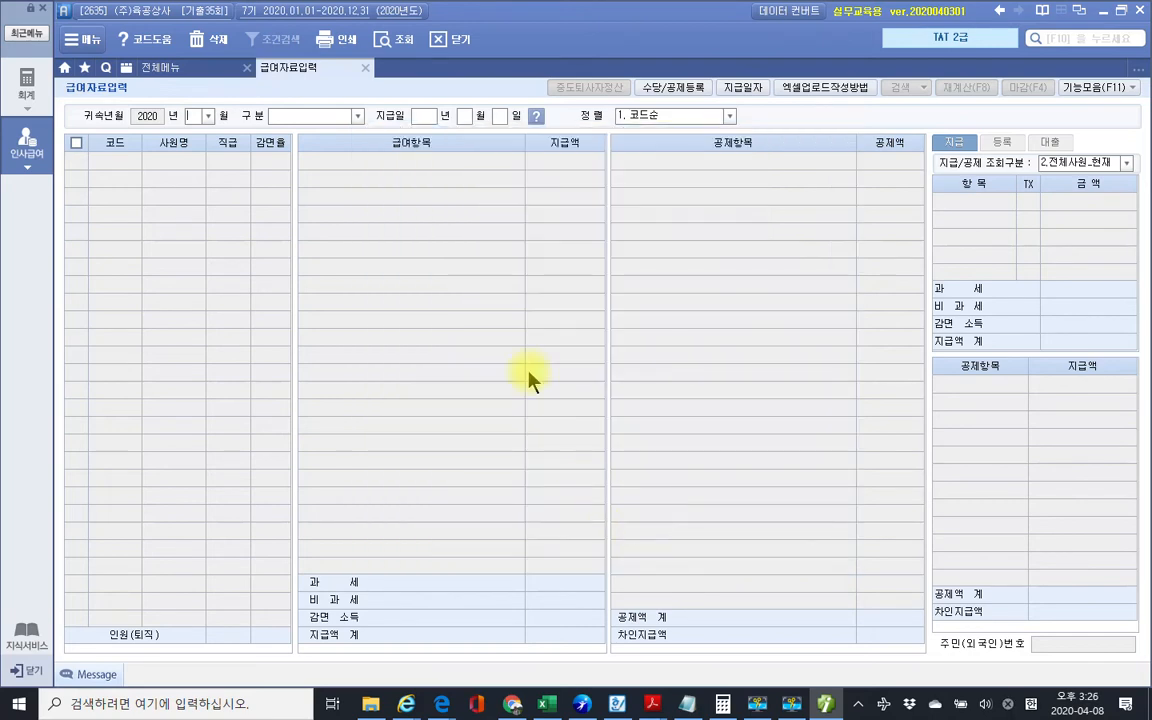
pyautogui.click(212, 119)
pyautogui.click(197, 117)
pyautogui.write('07')
pyautogui.press('Return')
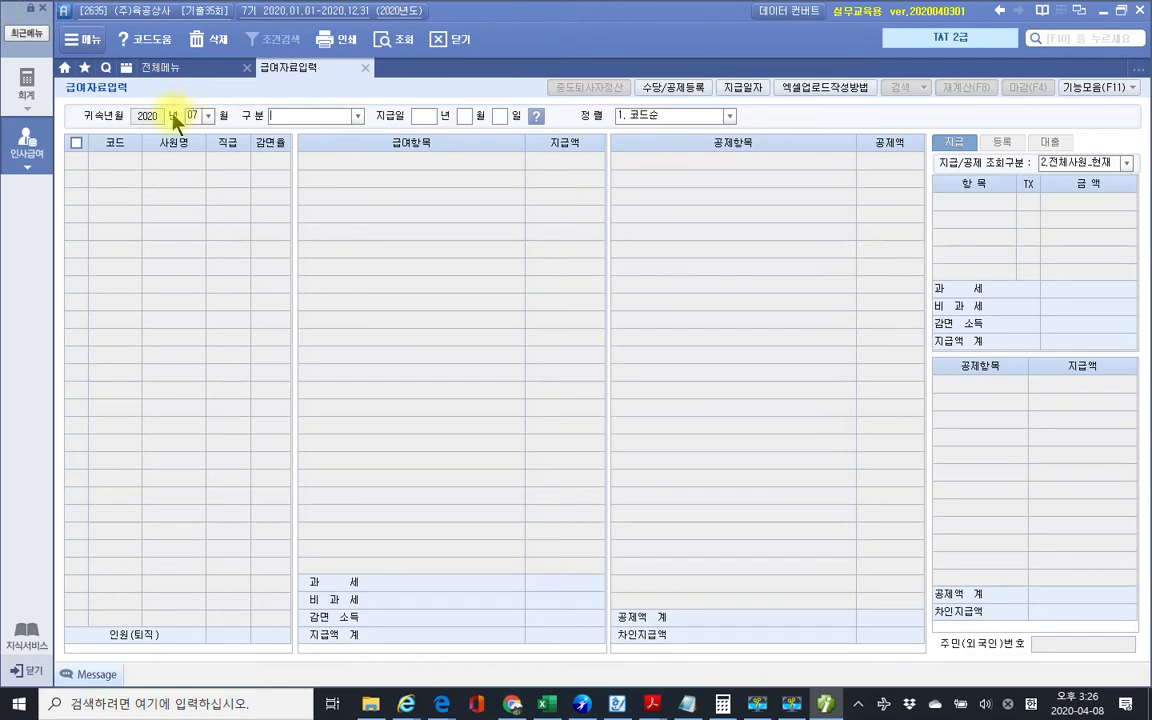
pyautogui.click(356, 116)
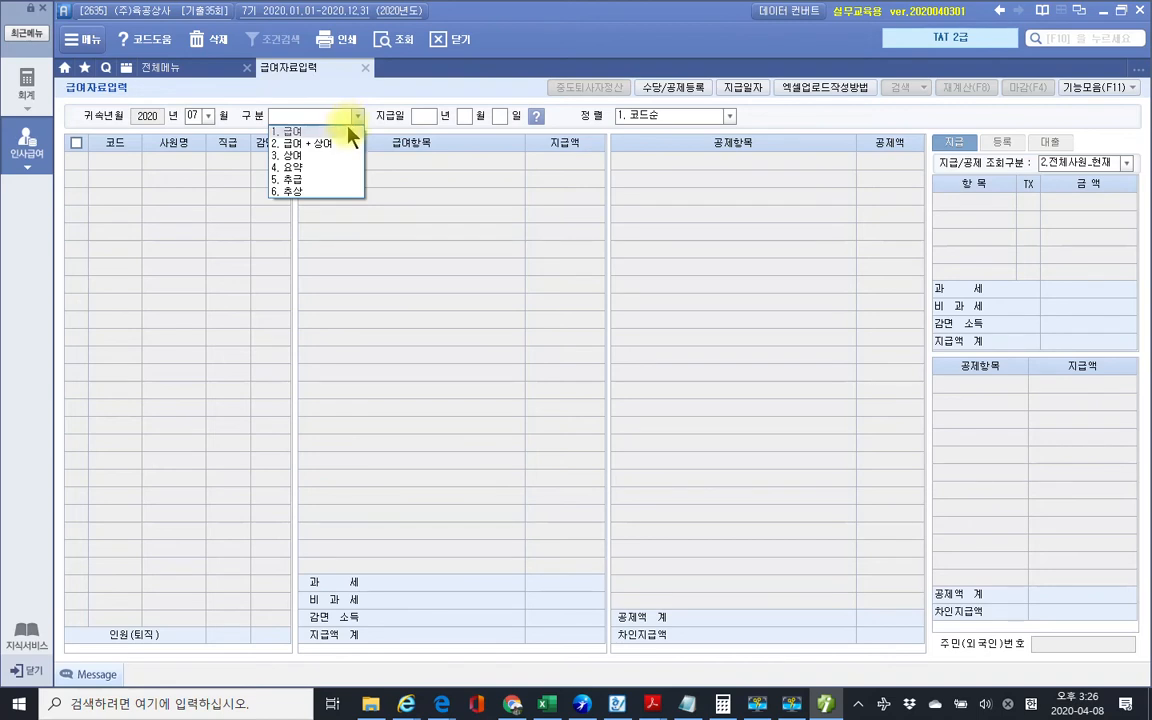
pyautogui.click(330, 145)
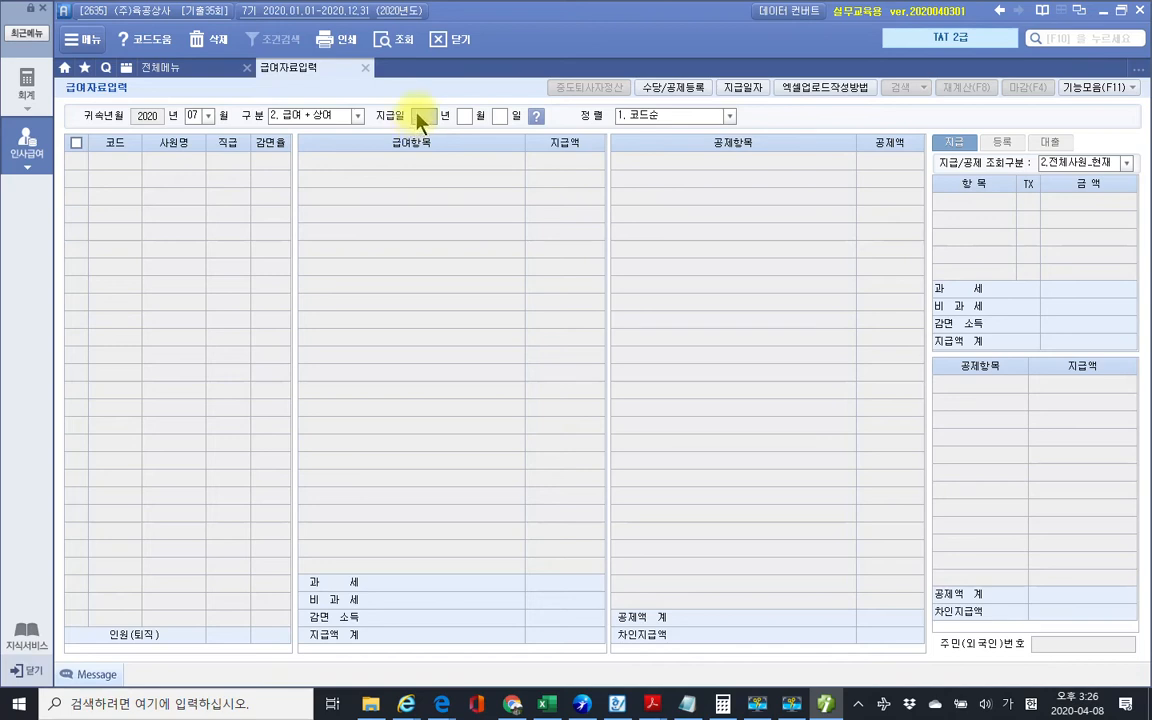
# Step: Set the payment date to 2020-08-07 and load the employee list
pyautogui.write('2020 년 ')
pyautogui.write('08 월 ')
pyautogui.write('07')
pyautogui.press('Return')
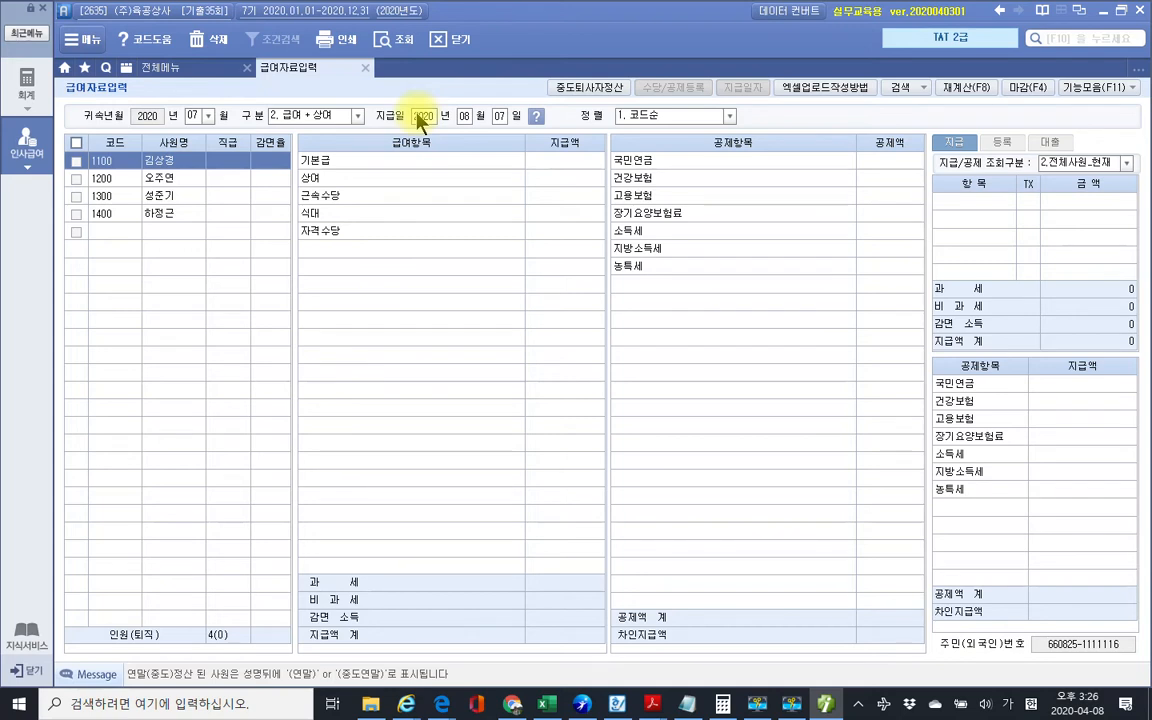
# Step: Enter a 기본급 of 2,000,000 and a 상여 of 1,000,000 for the second listed employee
pyautogui.click(180, 185)
pyautogui.click(553, 163)
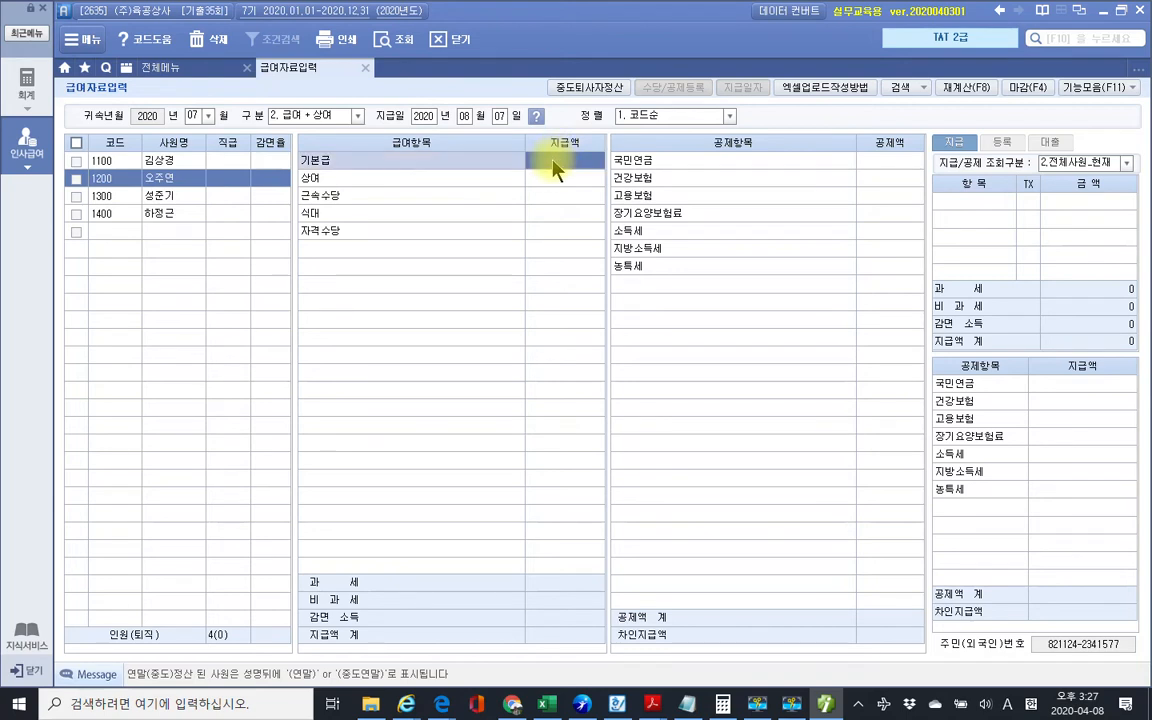
pyautogui.write('2000000')
pyautogui.press('Return')
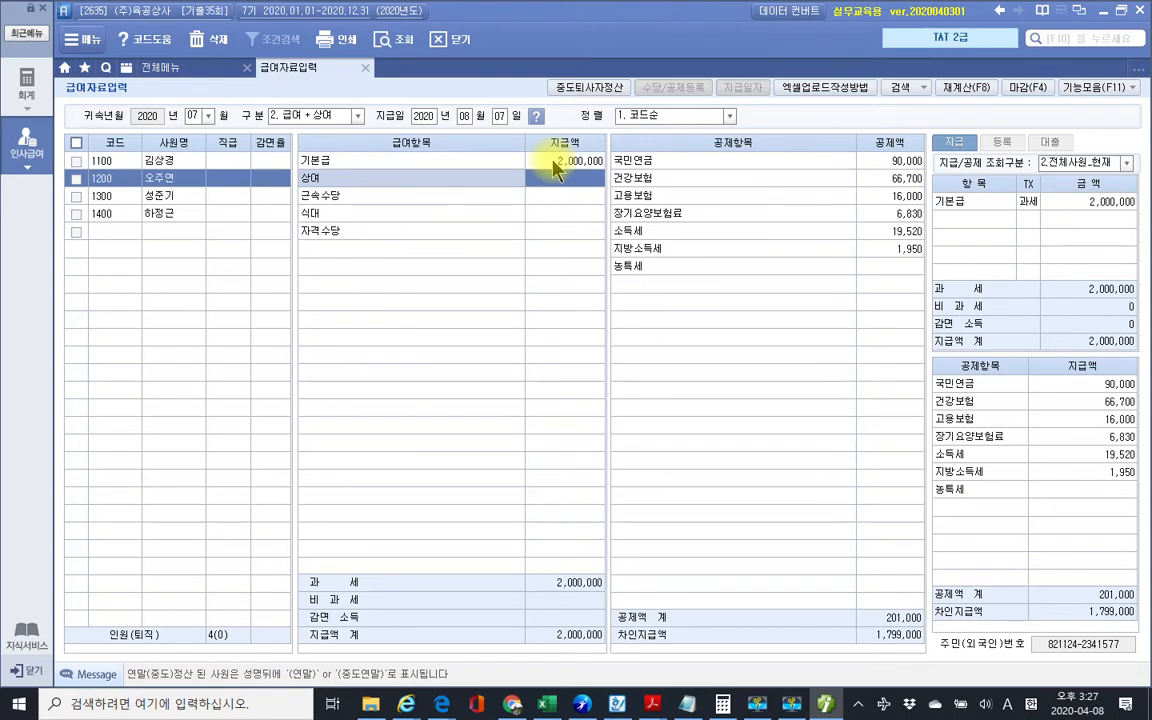
pyautogui.write('2000000')
pyautogui.press('Return')
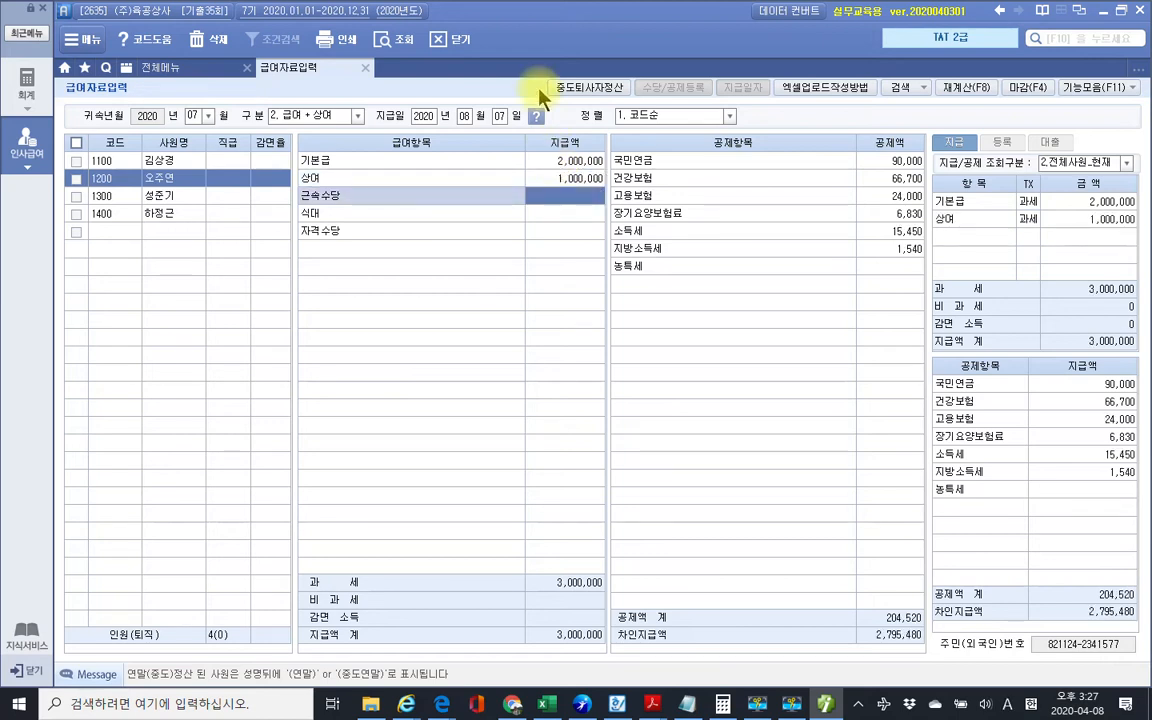
# Step: Enter the second employee's 근속수당 of 100,000, 식대 of 200,000 and 자격수당 of 100,000
pyautogui.write('1000000')
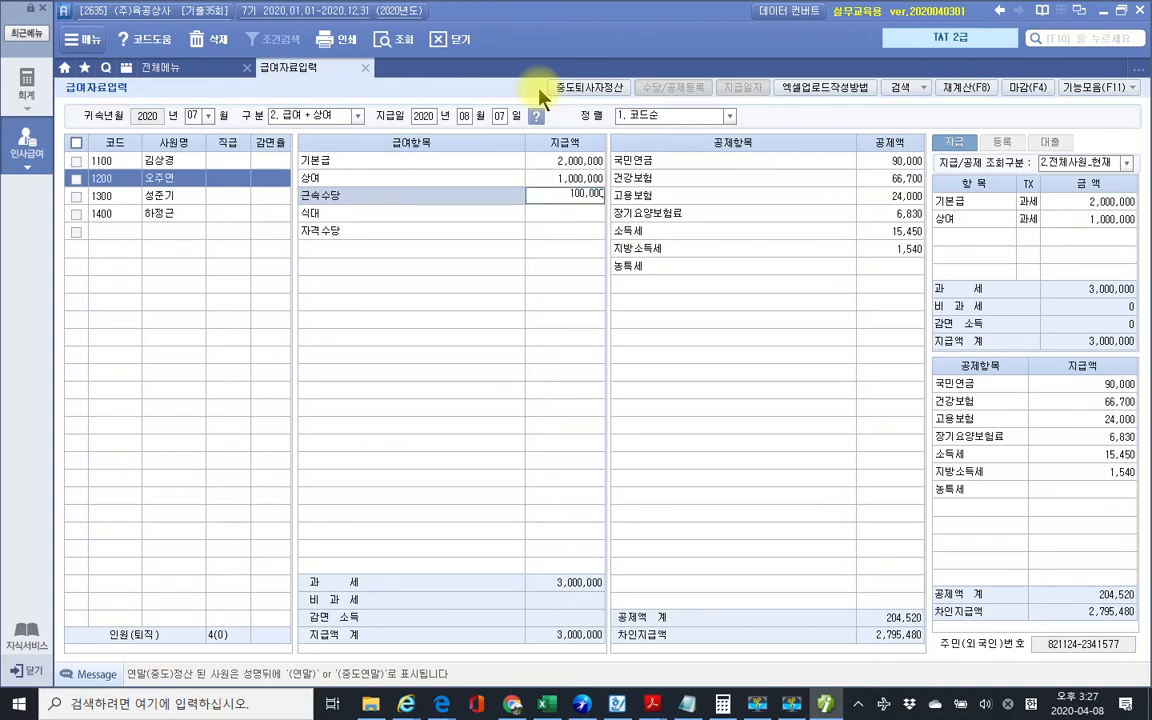
pyautogui.press('Return')
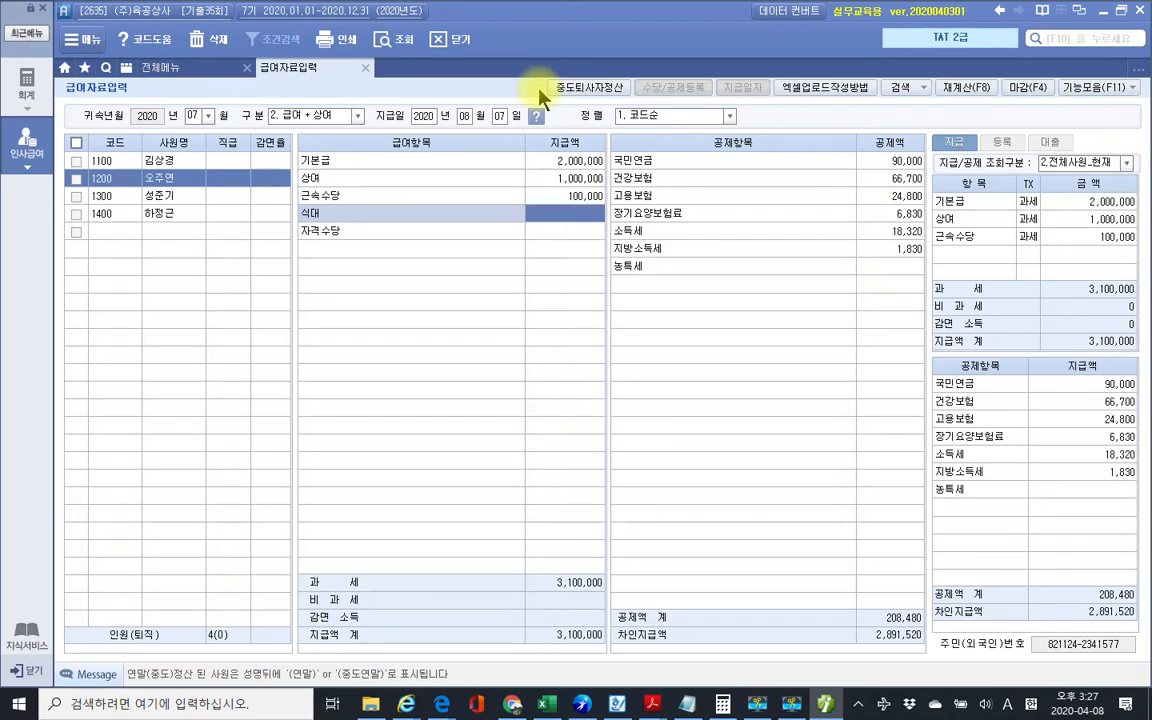
pyautogui.write('2000000')
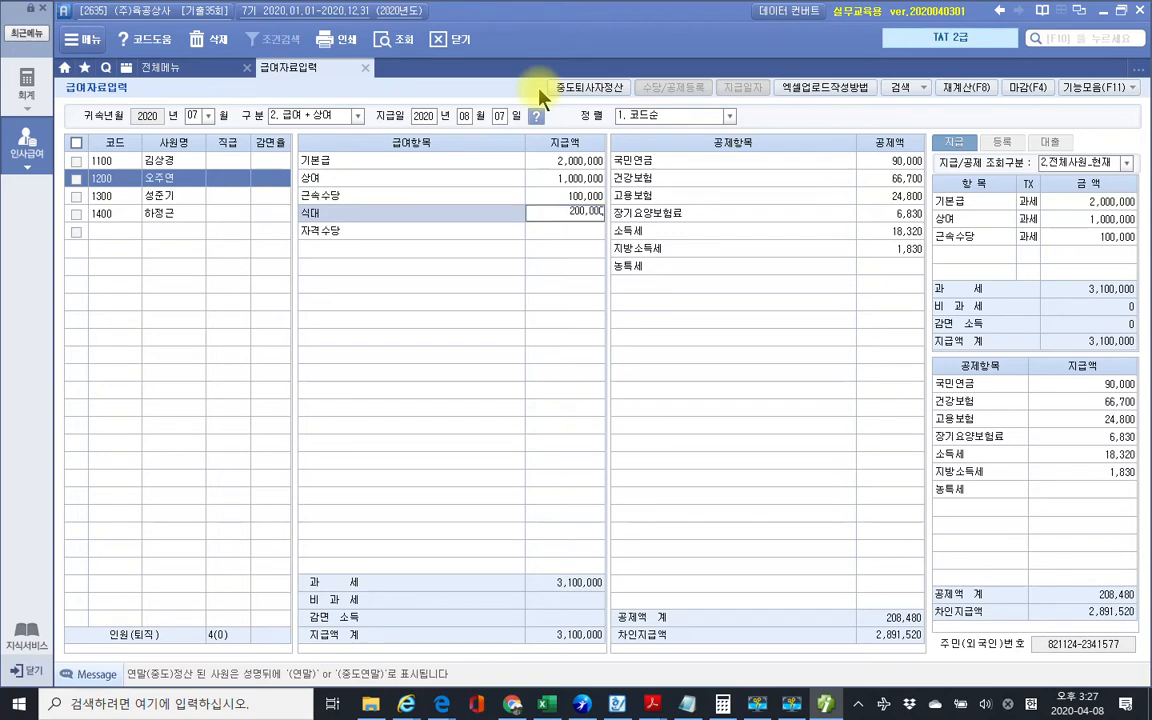
pyautogui.press('Return')
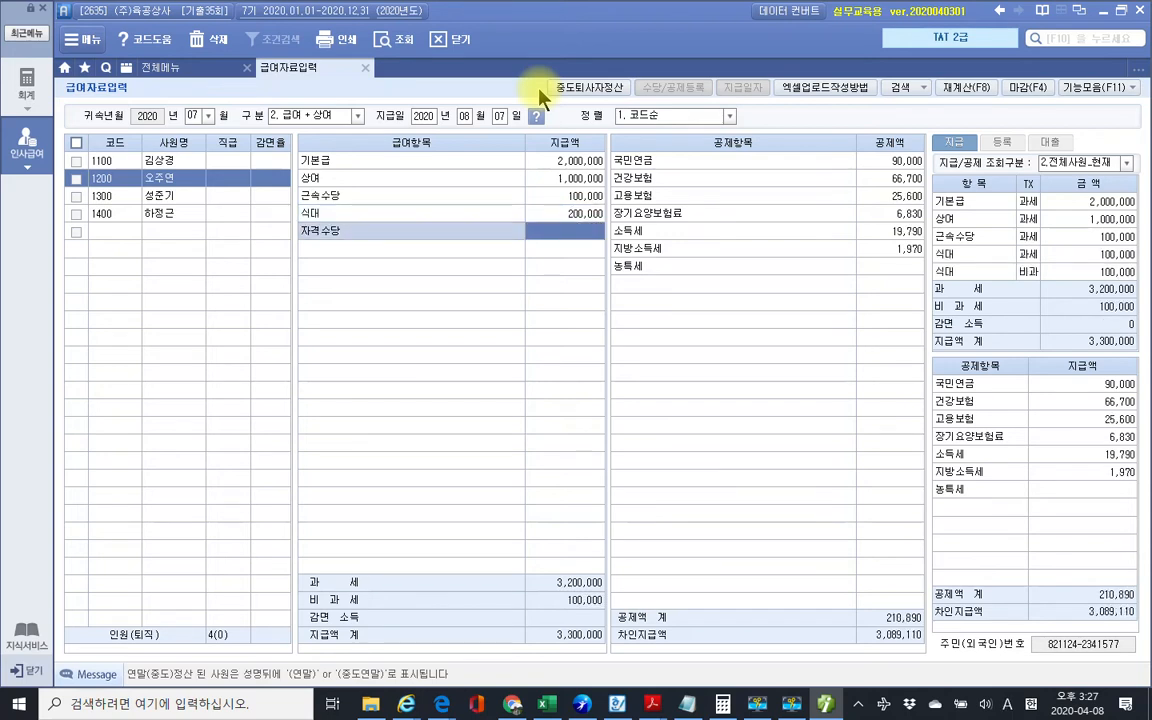
pyautogui.write('1000000')
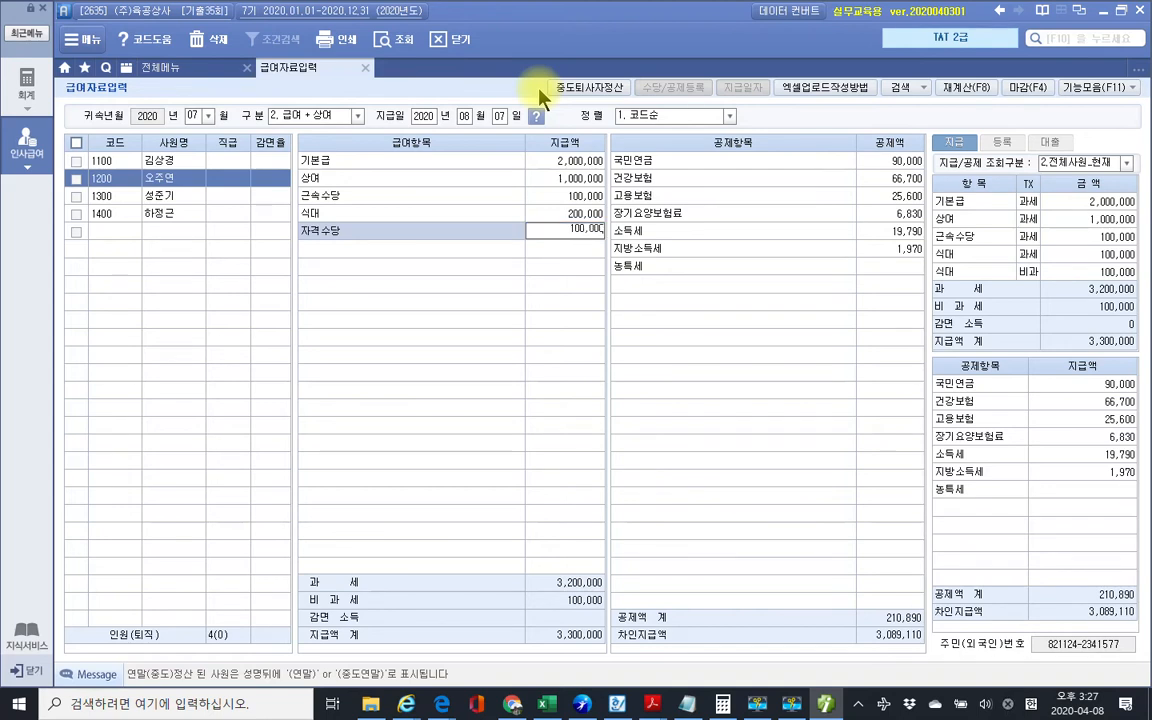
pyautogui.press('Return')
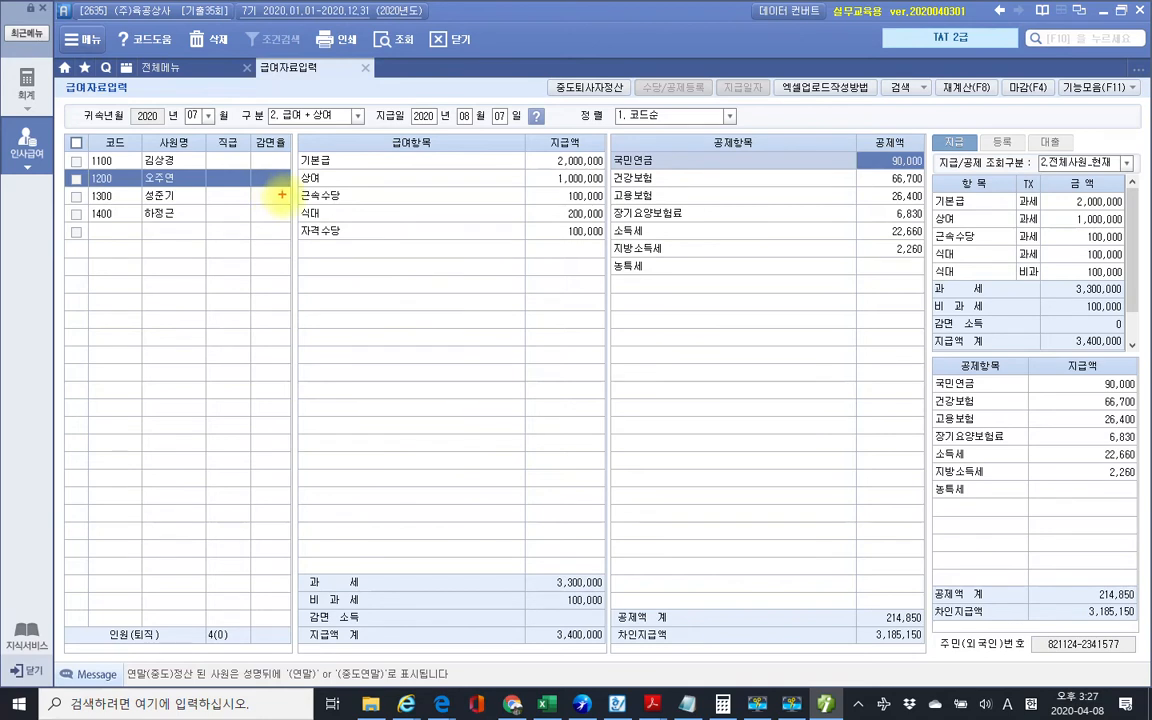
# Step: Examine the second employee's 식대 amount and compare the available pay items with those of the third employee
pyautogui.moveTo(289, 208)
pyautogui.mouseDown()
pyautogui.moveTo(560, 234)
pyautogui.moveTo(628, 224)
pyautogui.mouseUp()
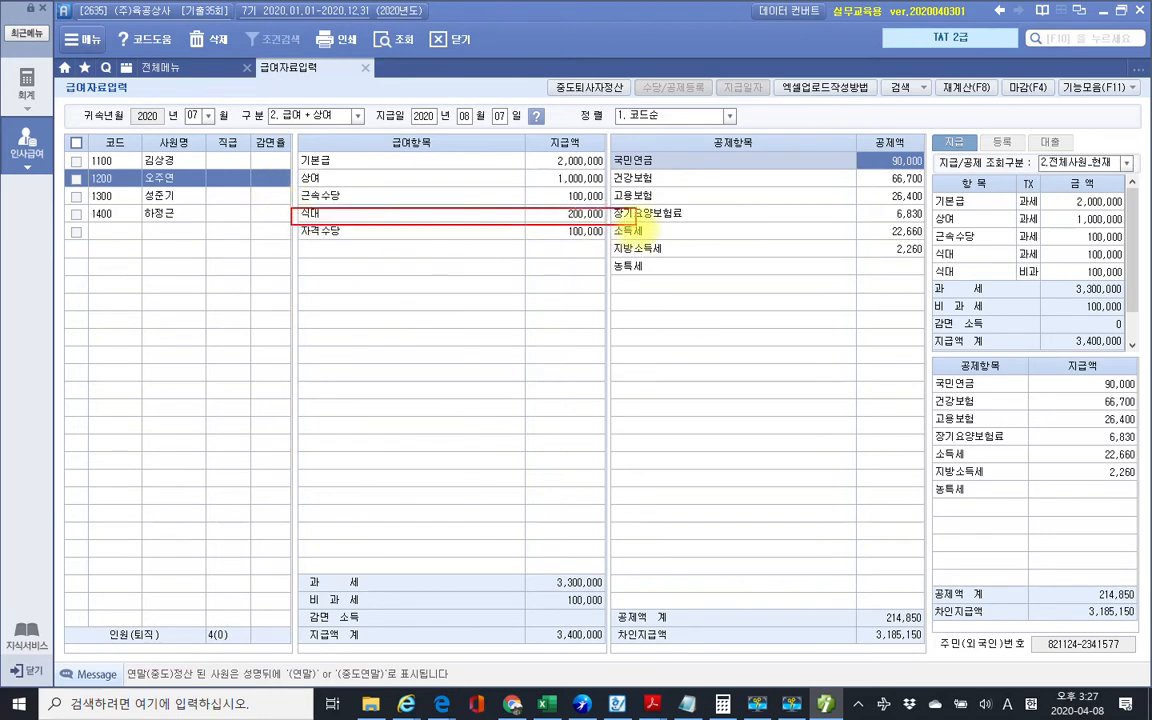
pyautogui.moveTo(567, 613); pyautogui.dragTo(597, 614)
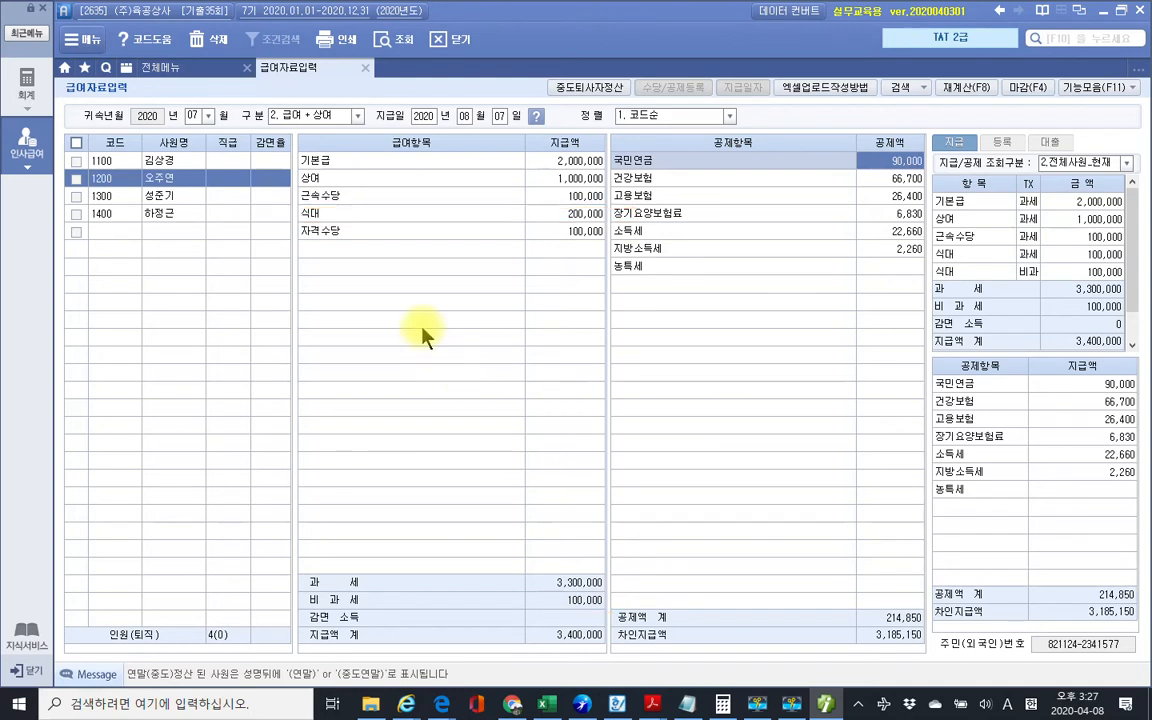
pyautogui.click(163, 197)
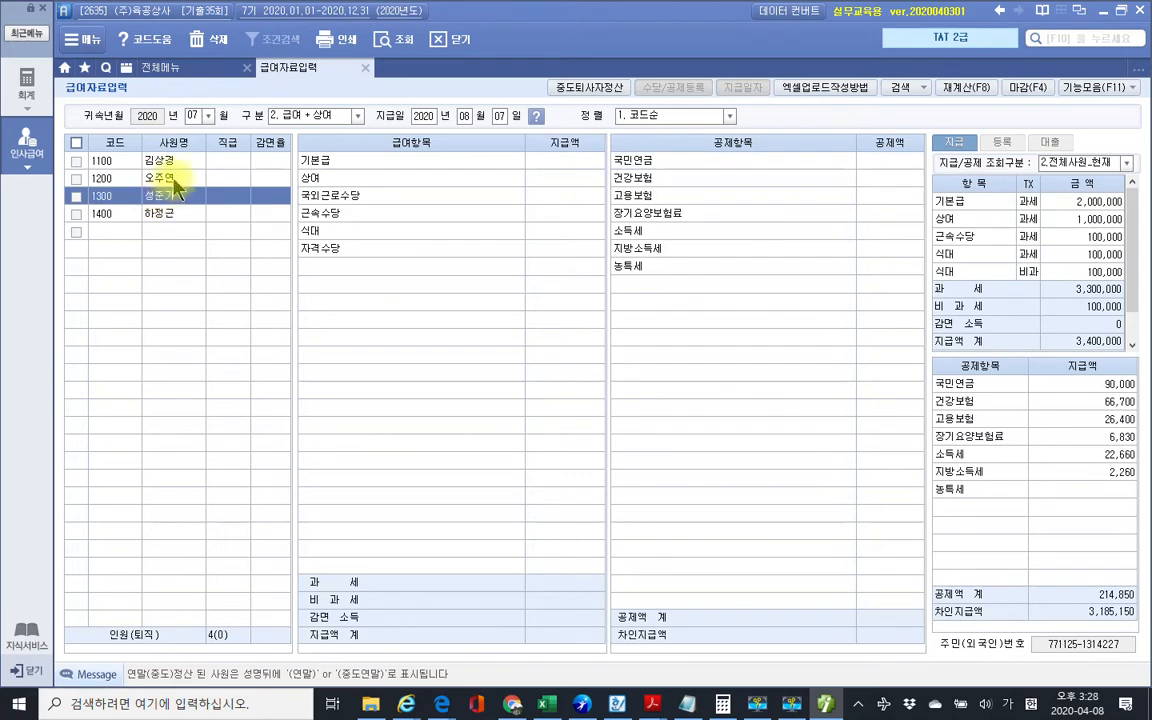
pyautogui.click(168, 181)
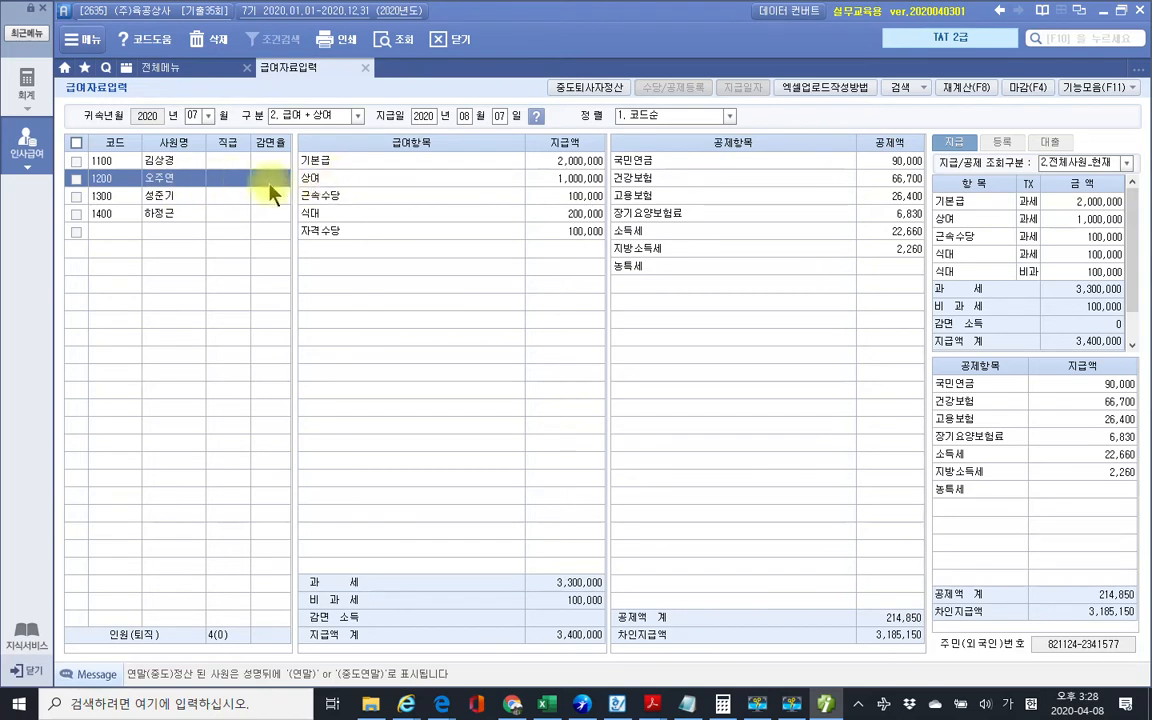
# Step: Enter a 기본급 of 3,000,000 and a 상여 of 1,500,000 for the third listed employee (code 1300)
pyautogui.click(189, 196)
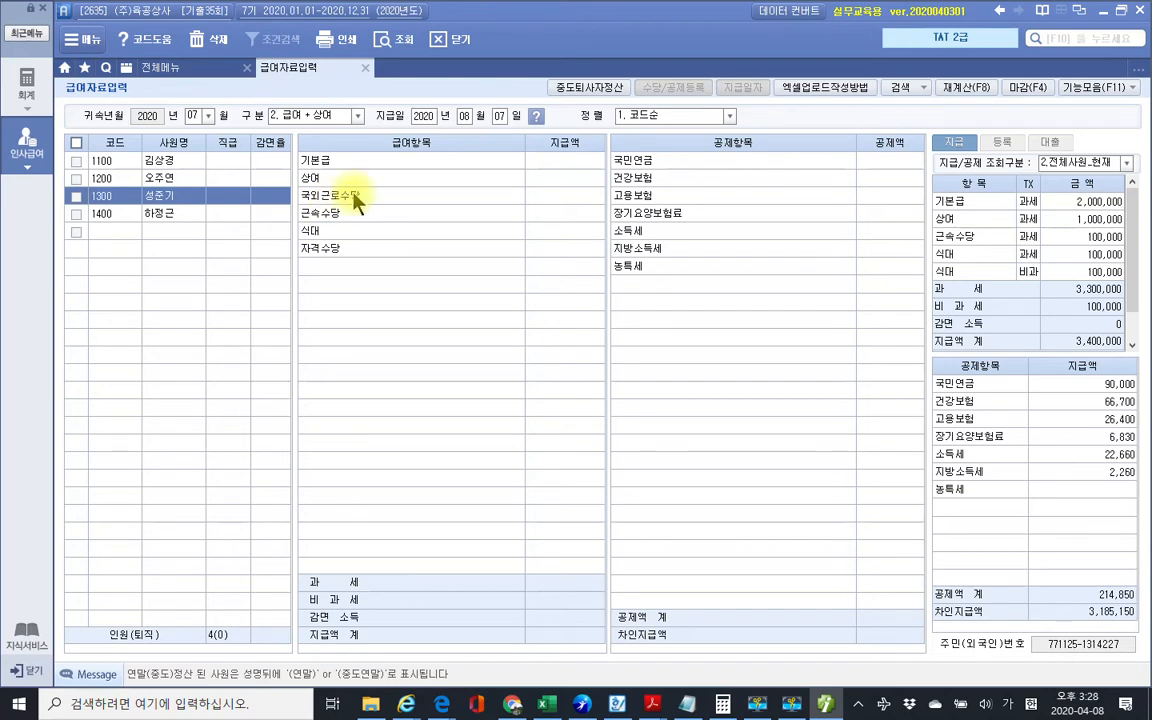
pyautogui.click(576, 166)
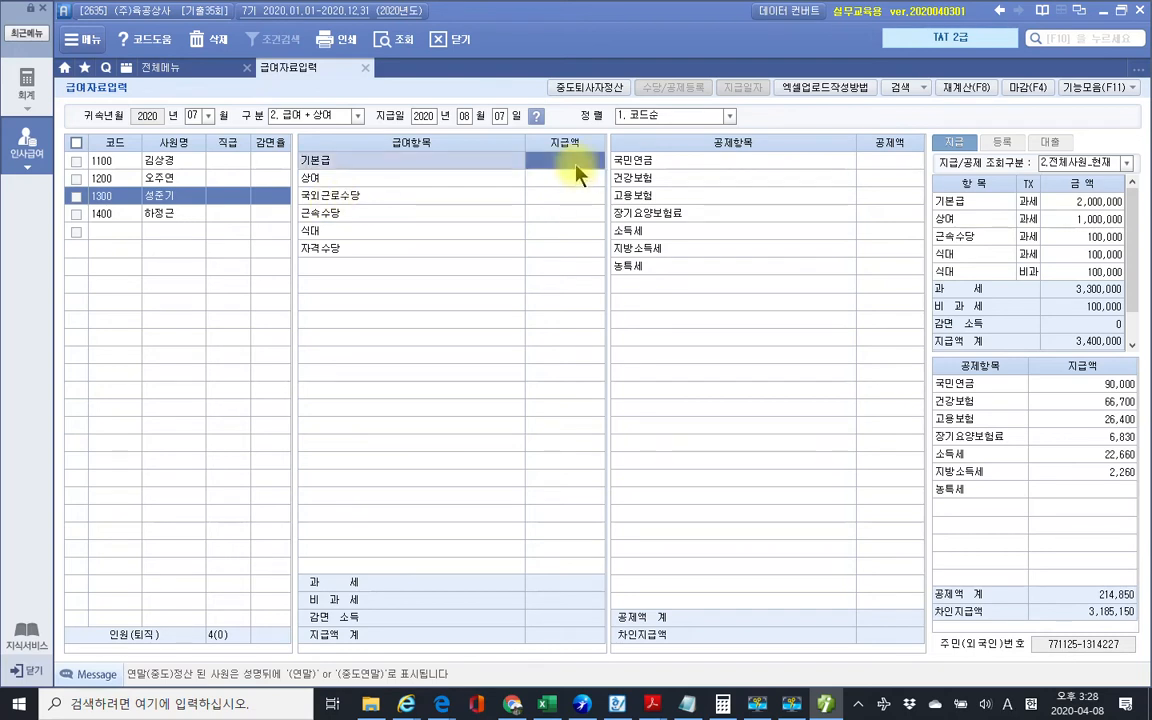
pyautogui.write('3000000')
pyautogui.press('Return')
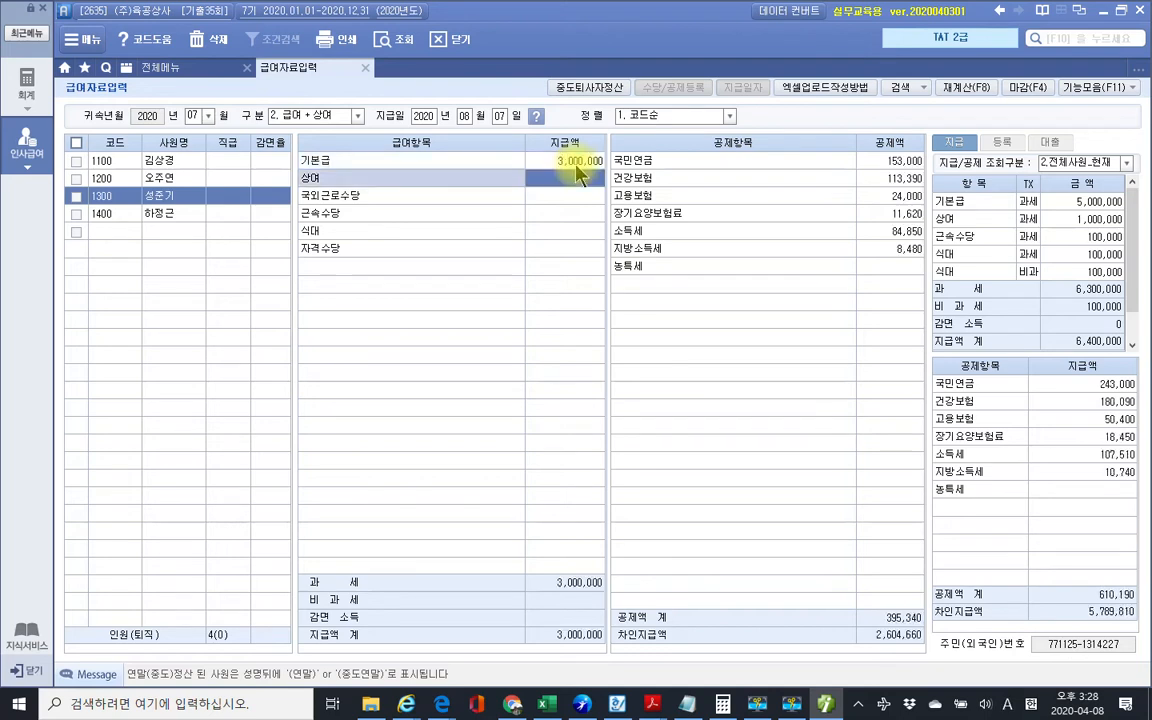
pyautogui.write('1,50')
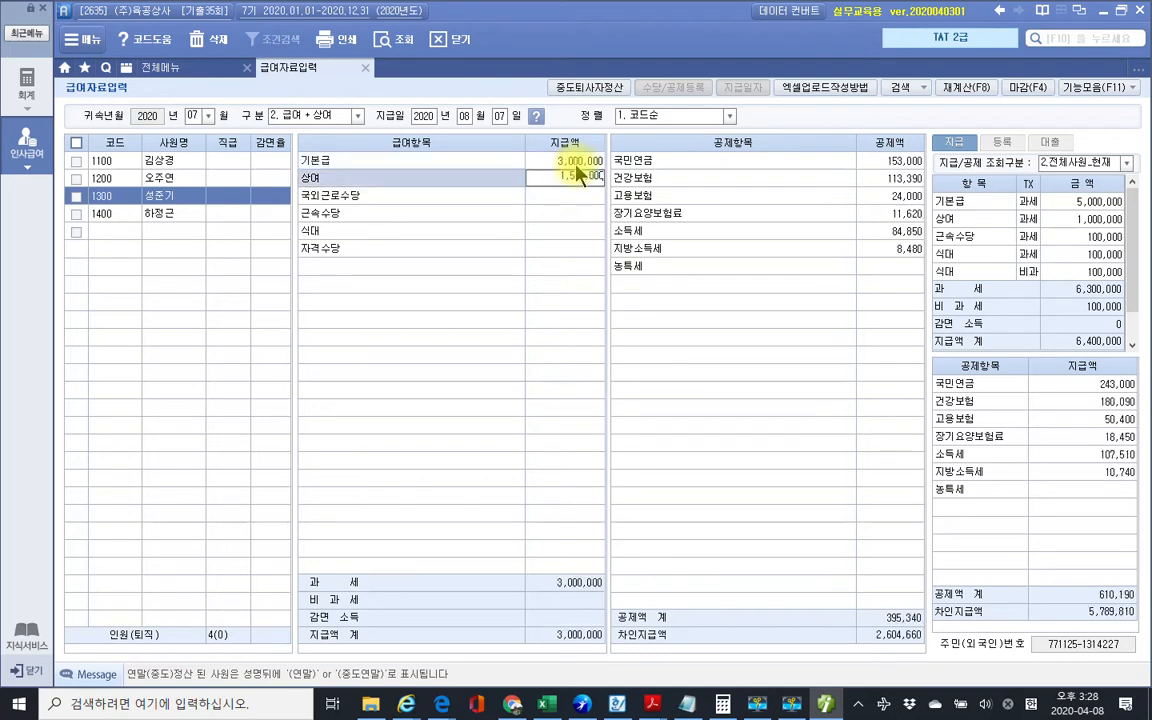
pyautogui.write('0,000')
pyautogui.press('Return')
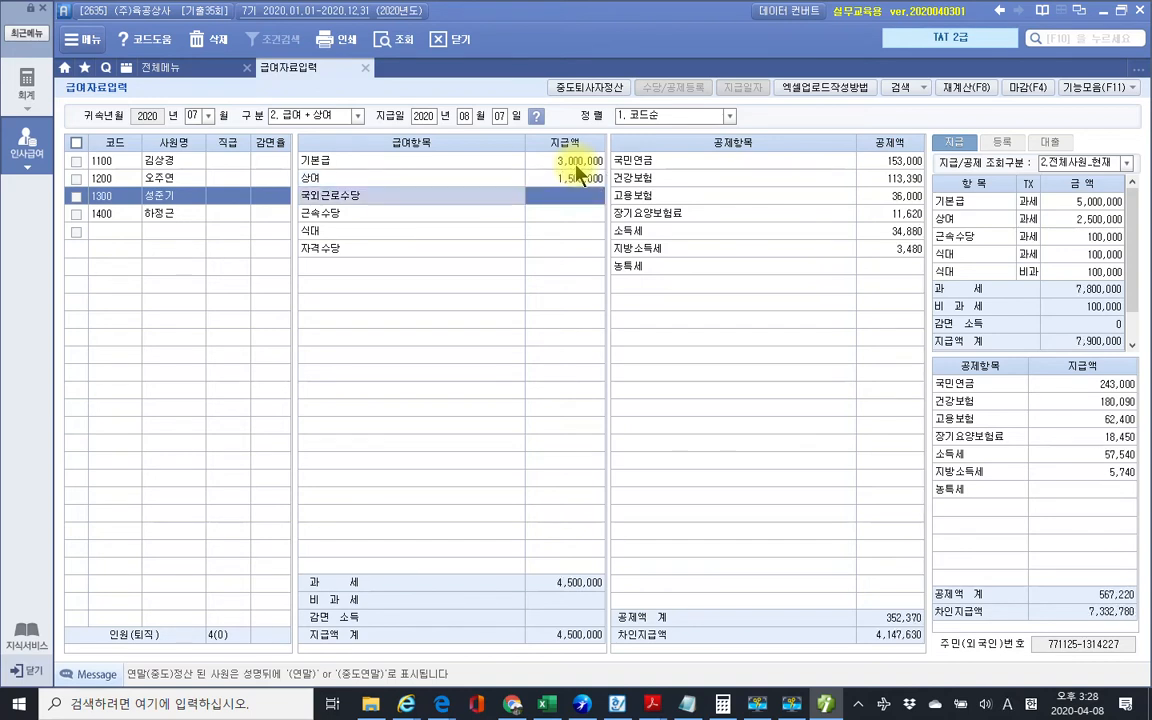
# Step: Enter the third employee's 국외근로수당 of 1,500,000, 근속수당 of 200,000 and 식대 of 200,000
pyautogui.write('1500000')
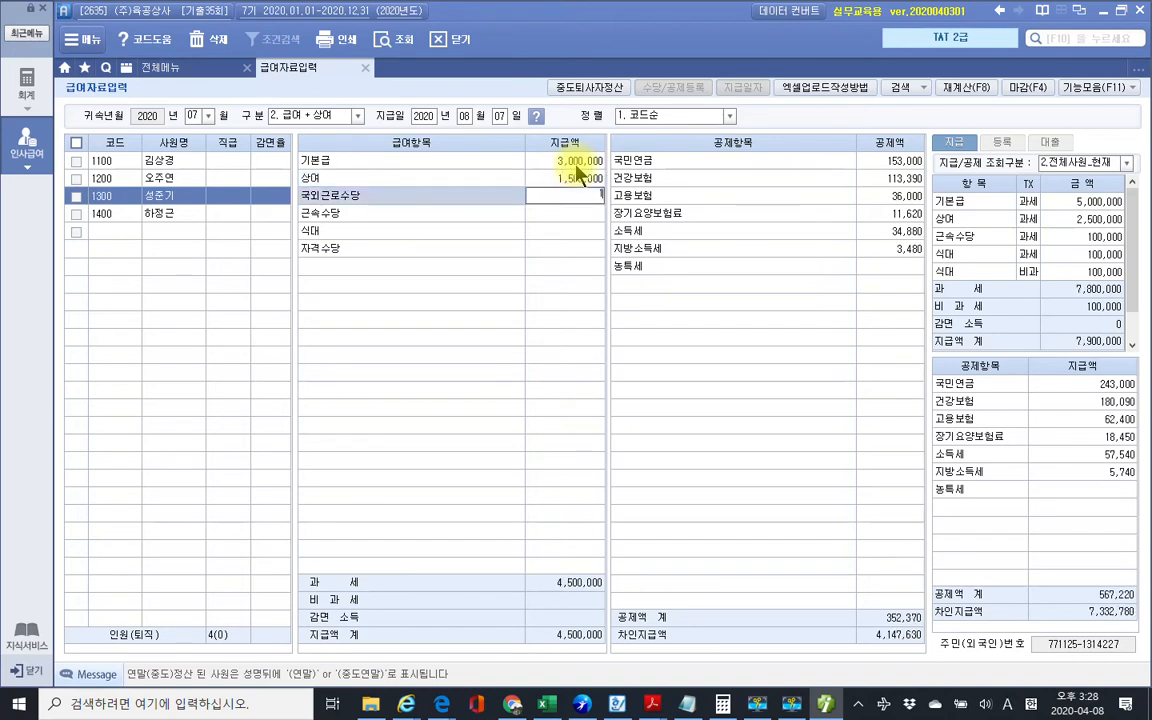
pyautogui.press('Return')
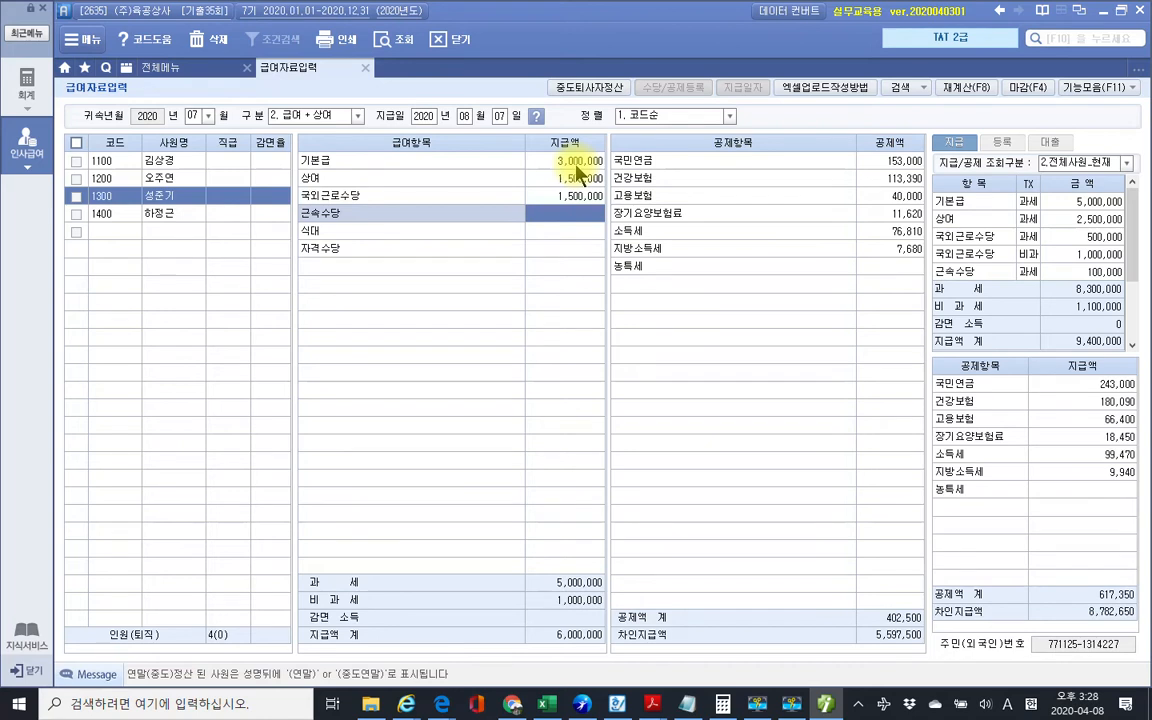
pyautogui.write('2000000')
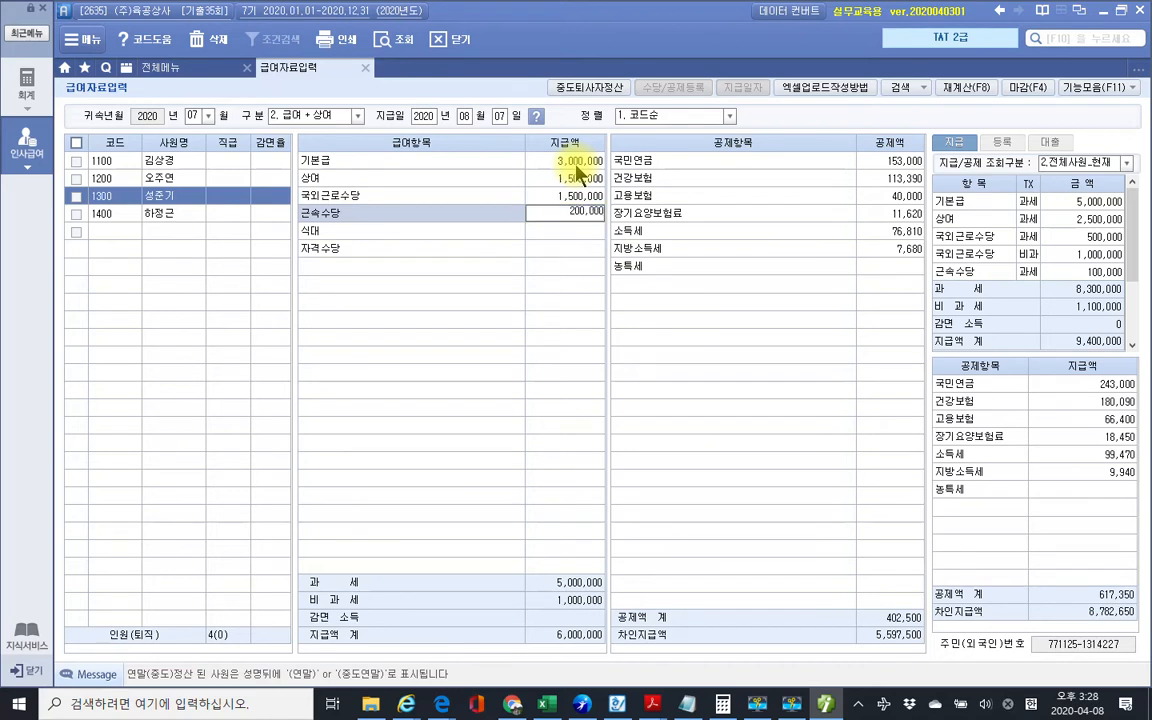
pyautogui.press('Return')
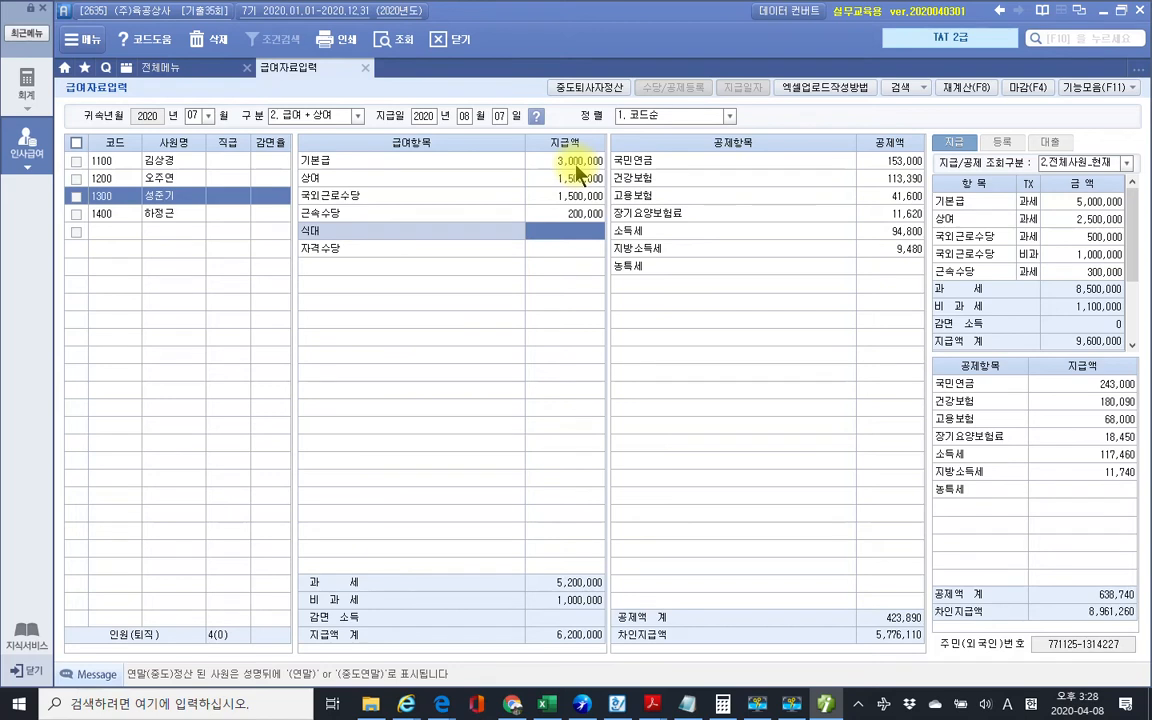
pyautogui.write('2000000')
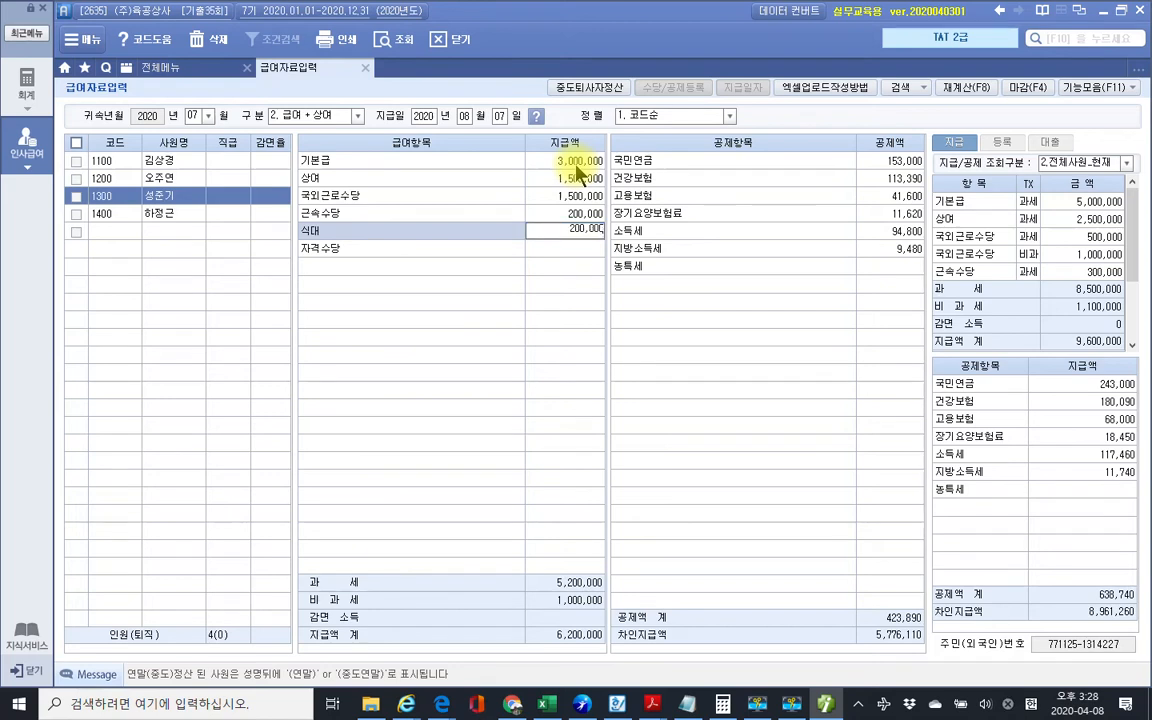
pyautogui.press('Return')
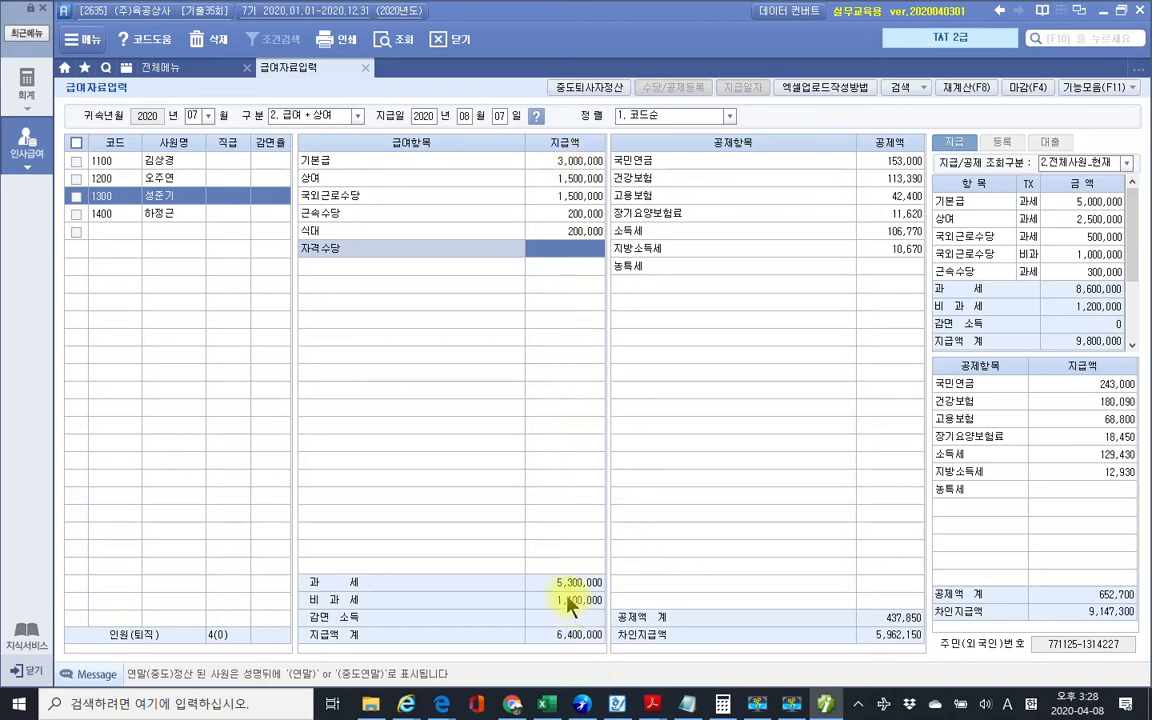
# Step: Compare the third employee's 식대 and 국외근로수당 amounts with the 비과세 total
pyautogui.moveTo(520, 222)
pyautogui.mouseDown()
pyautogui.moveTo(553, 238)
pyautogui.moveTo(606, 238)
pyautogui.mouseUp()
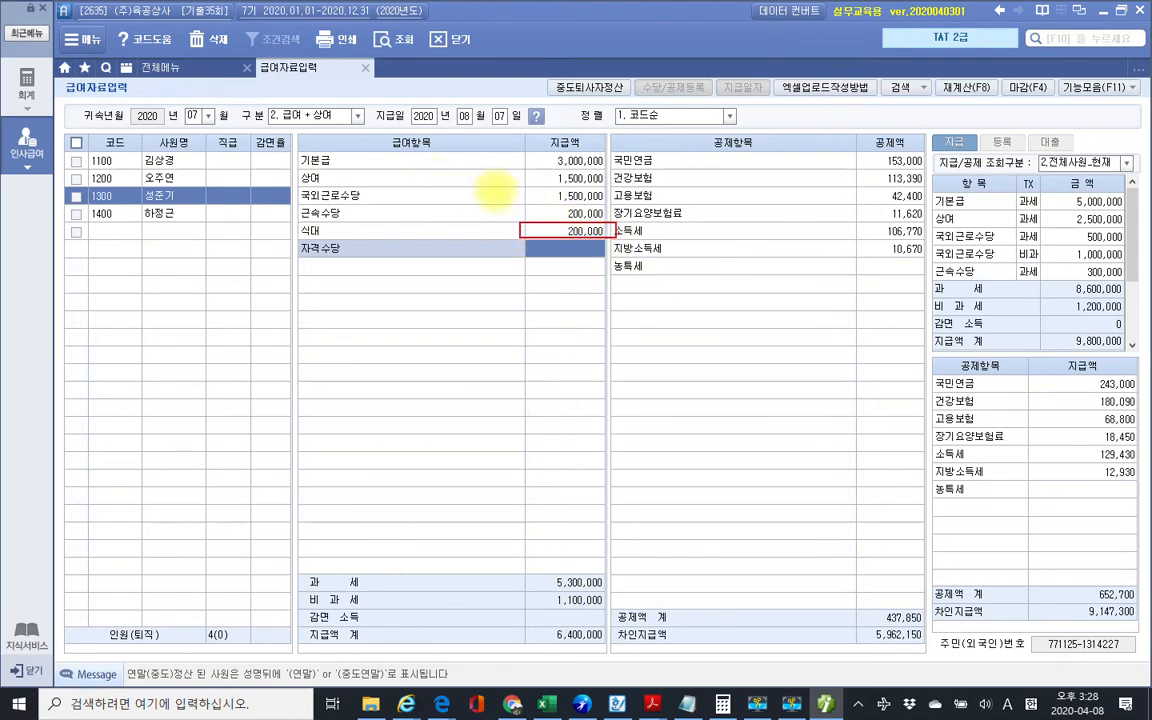
pyautogui.moveTo(519, 187); pyautogui.dragTo(619, 204)
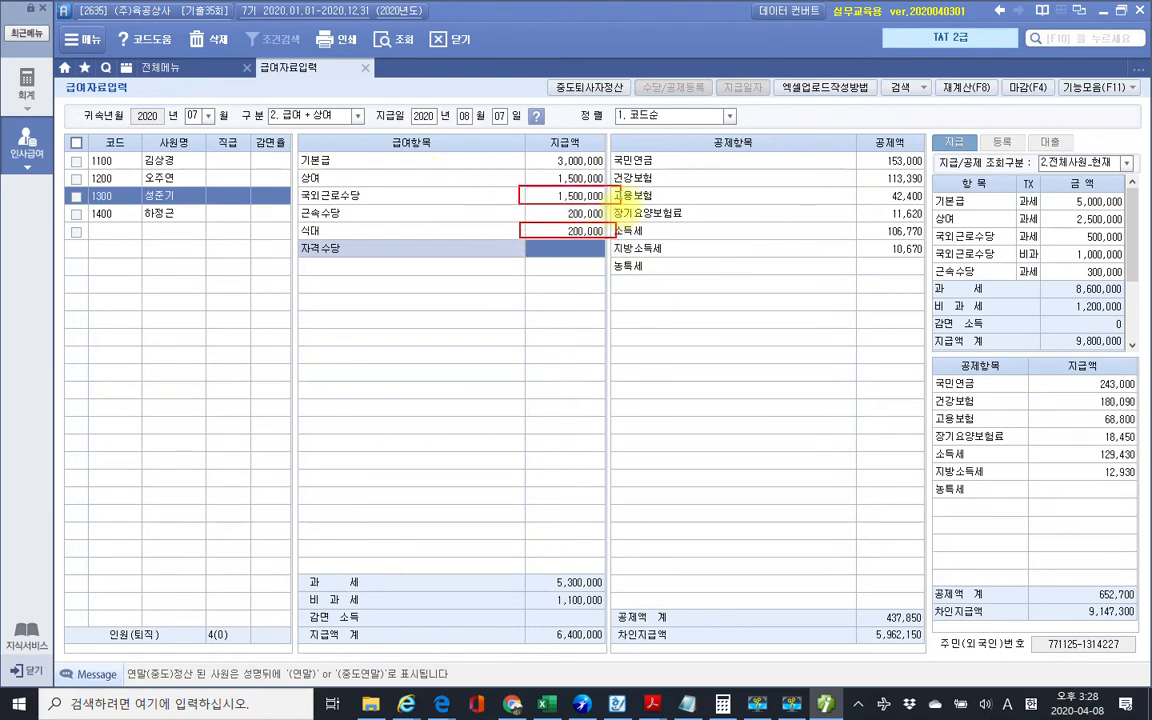
pyautogui.moveTo(555, 605); pyautogui.dragTo(597, 605)
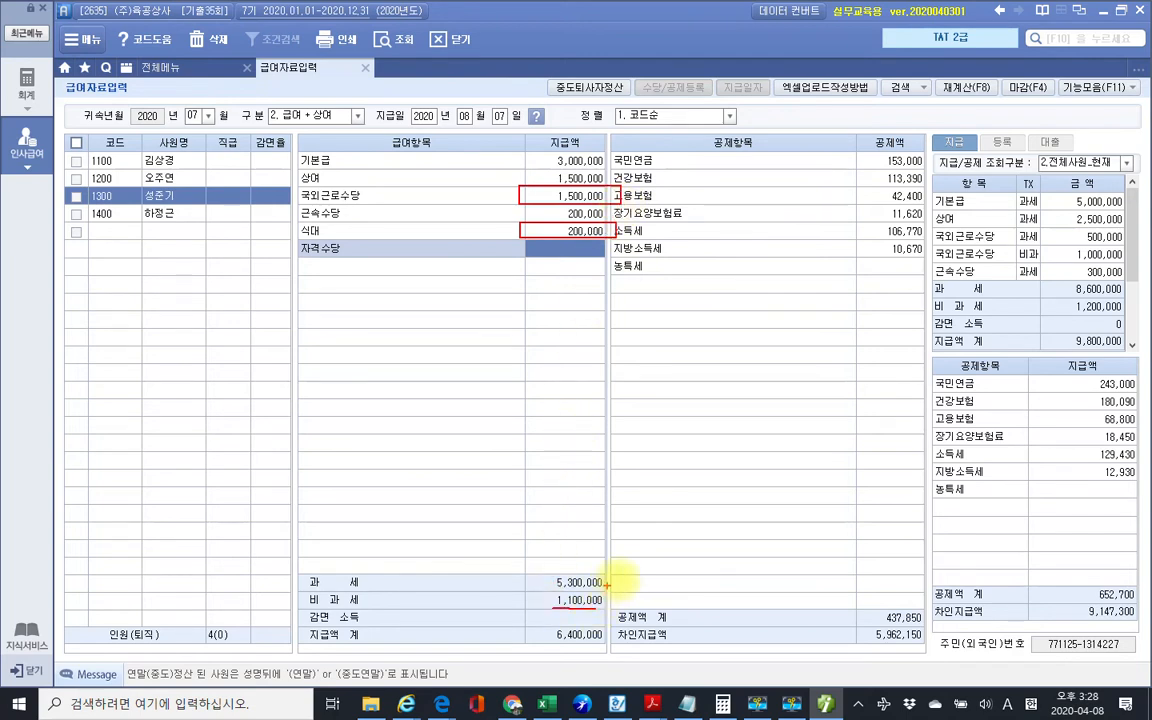
pyautogui.press('Escape')
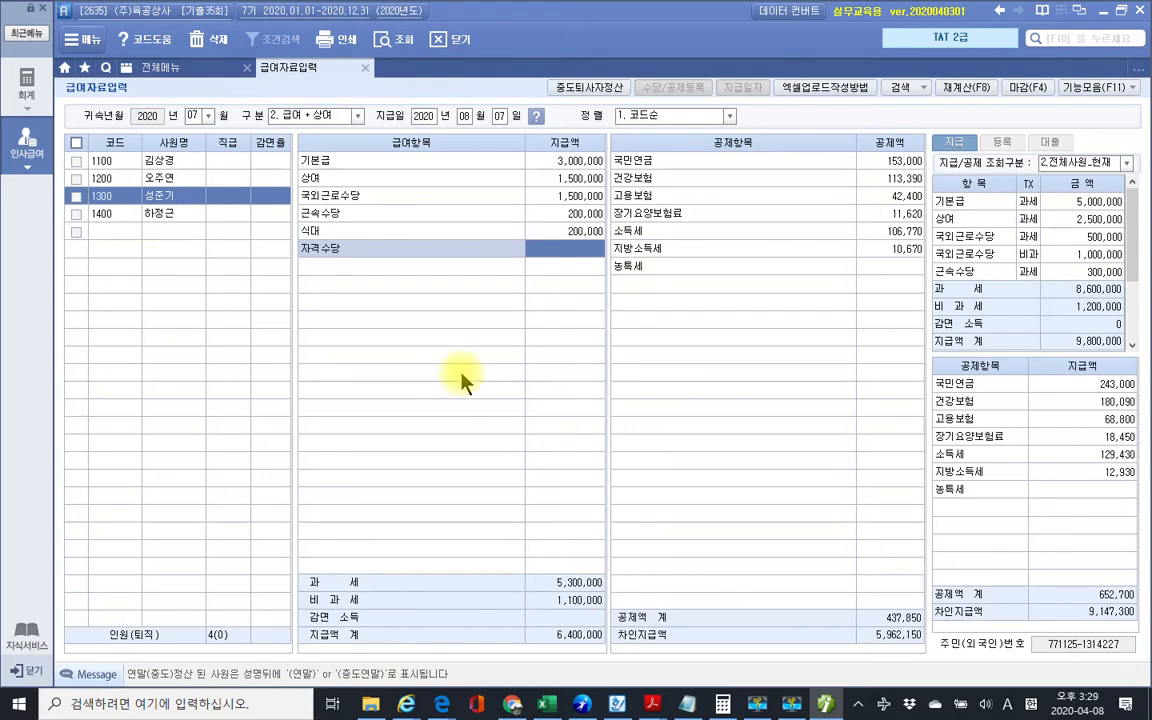
# Step: Switch to the 4부 기출문제 PDF in Acrobat Reader and read the second and third 평가문제 tasks
pyautogui.moveTo(647, 690)
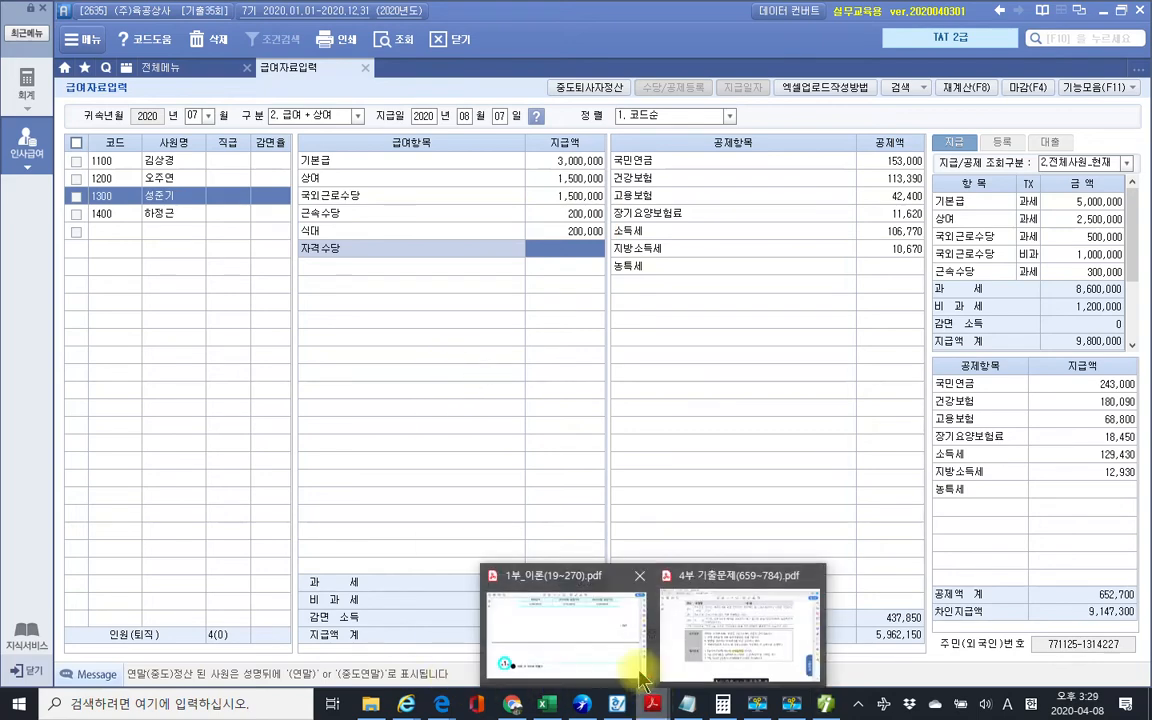
pyautogui.click(690, 620)
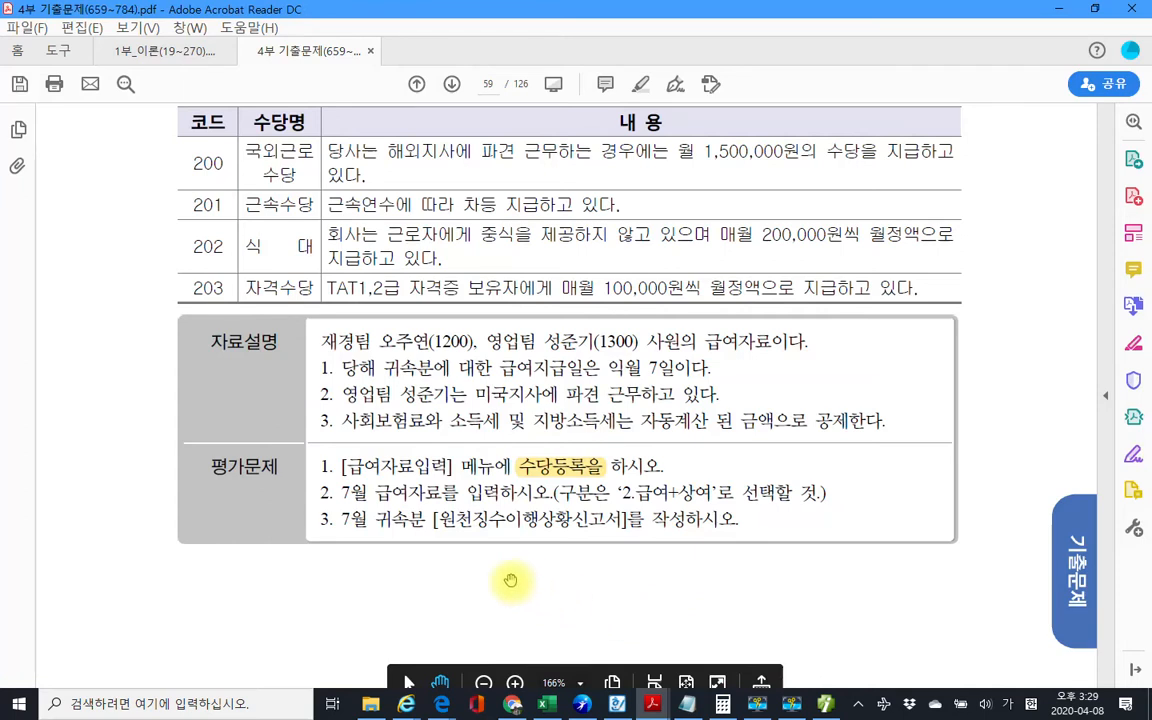
pyautogui.moveTo(318, 480)
pyautogui.mouseDown()
pyautogui.moveTo(728, 515)
pyautogui.moveTo(853, 508)
pyautogui.mouseUp()
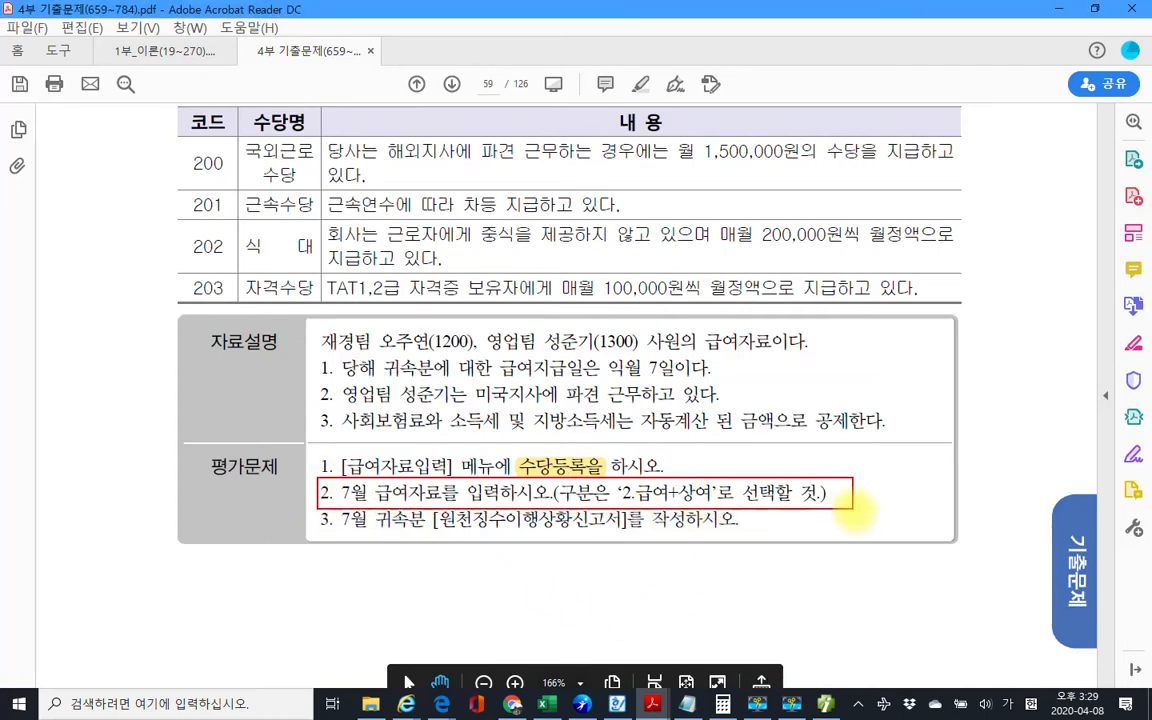
pyautogui.moveTo(318, 538)
pyautogui.mouseDown()
pyautogui.moveTo(305, 517)
pyautogui.moveTo(326, 533)
pyautogui.mouseUp()
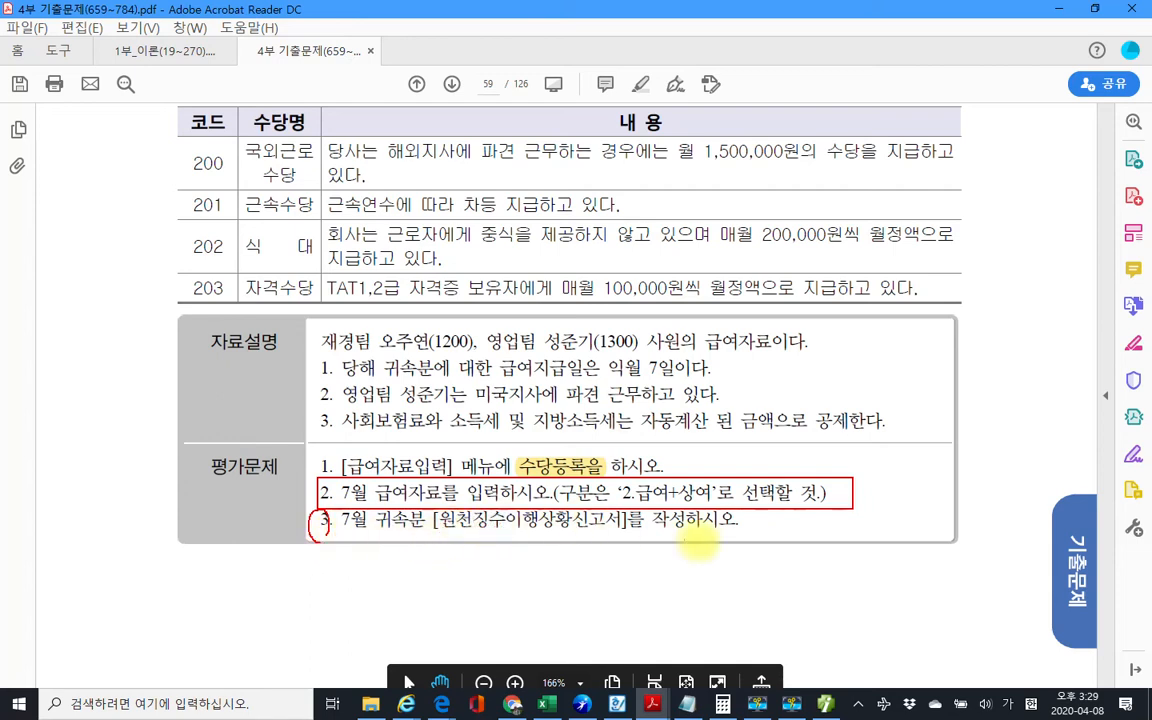
pyautogui.press('Escape')
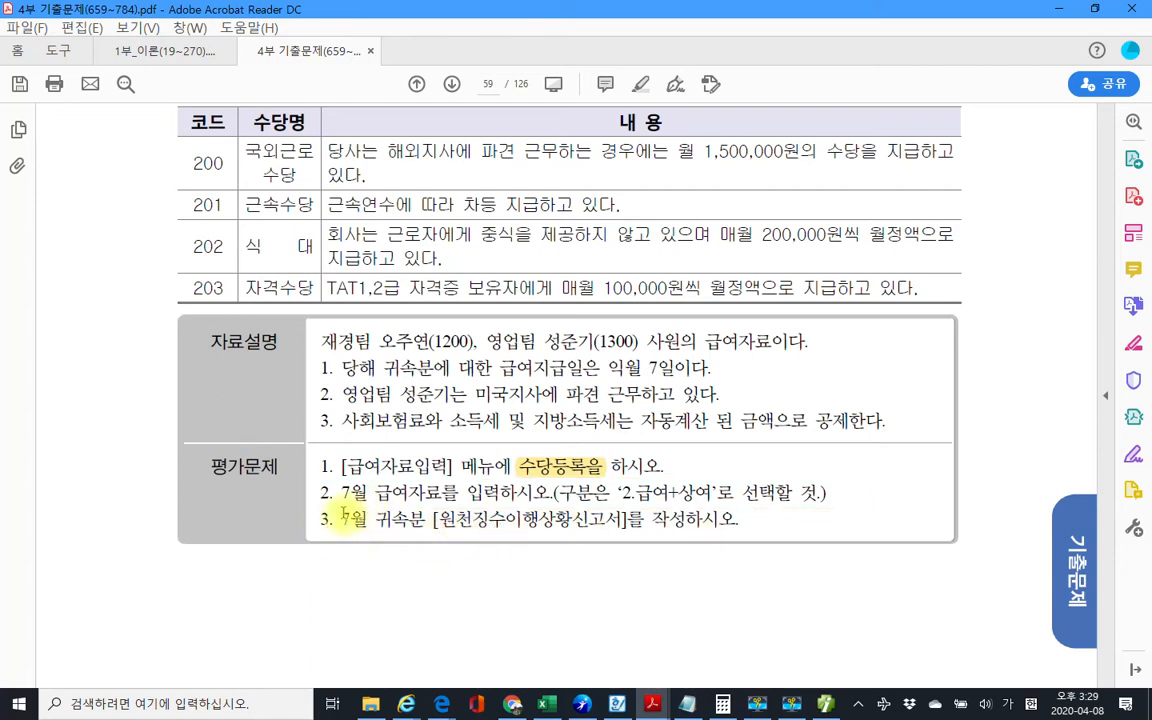
# Step: Return to the payroll program, close 급여자료입력 and open the 원천징수이행상황신고서
pyautogui.click(800, 705)
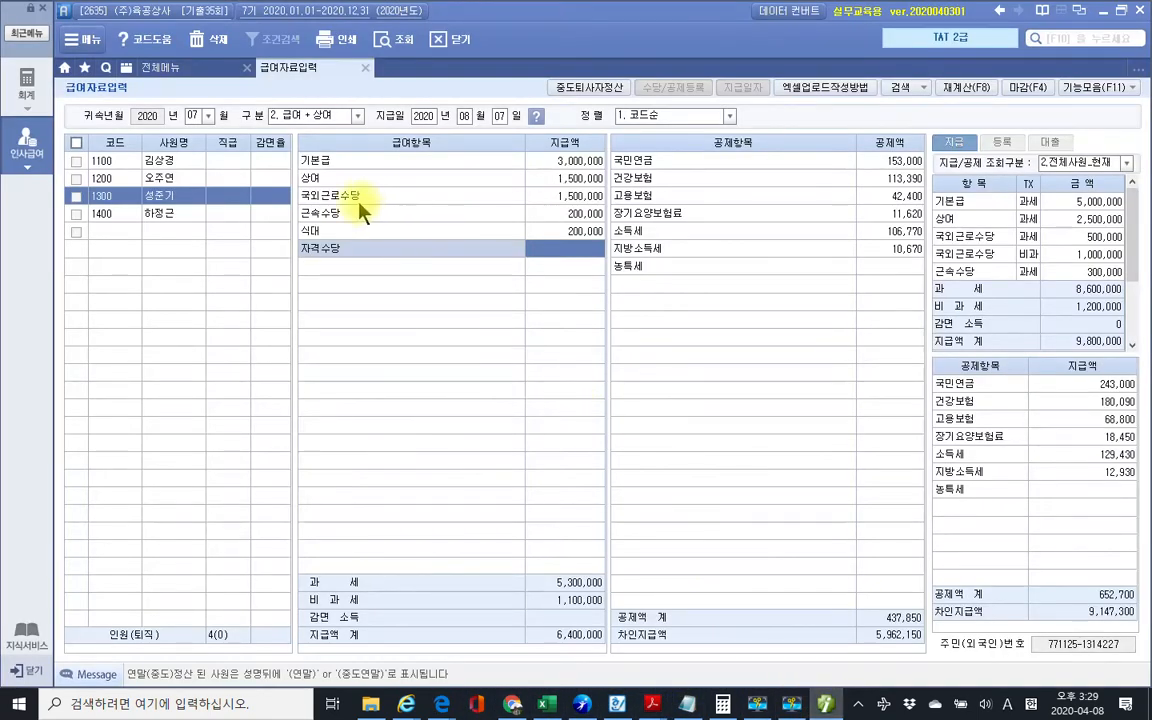
pyautogui.click(364, 69)
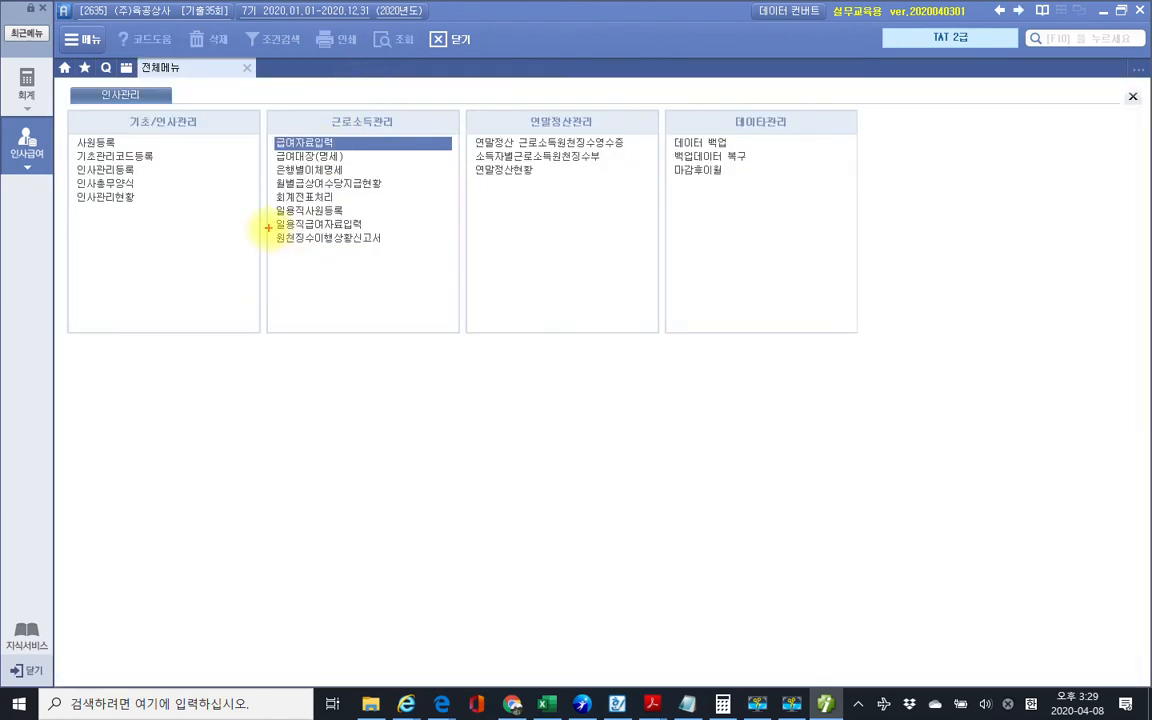
pyautogui.moveTo(269, 229); pyautogui.dragTo(422, 256)
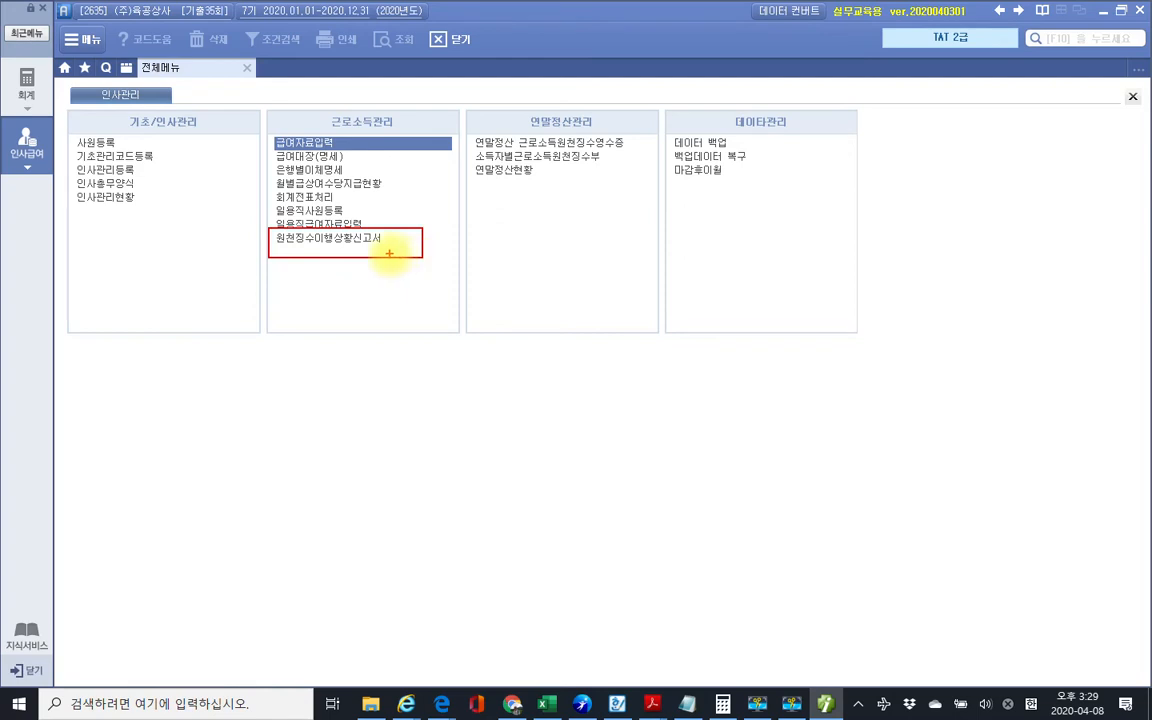
pyautogui.moveTo(277, 250); pyautogui.dragTo(400, 253)
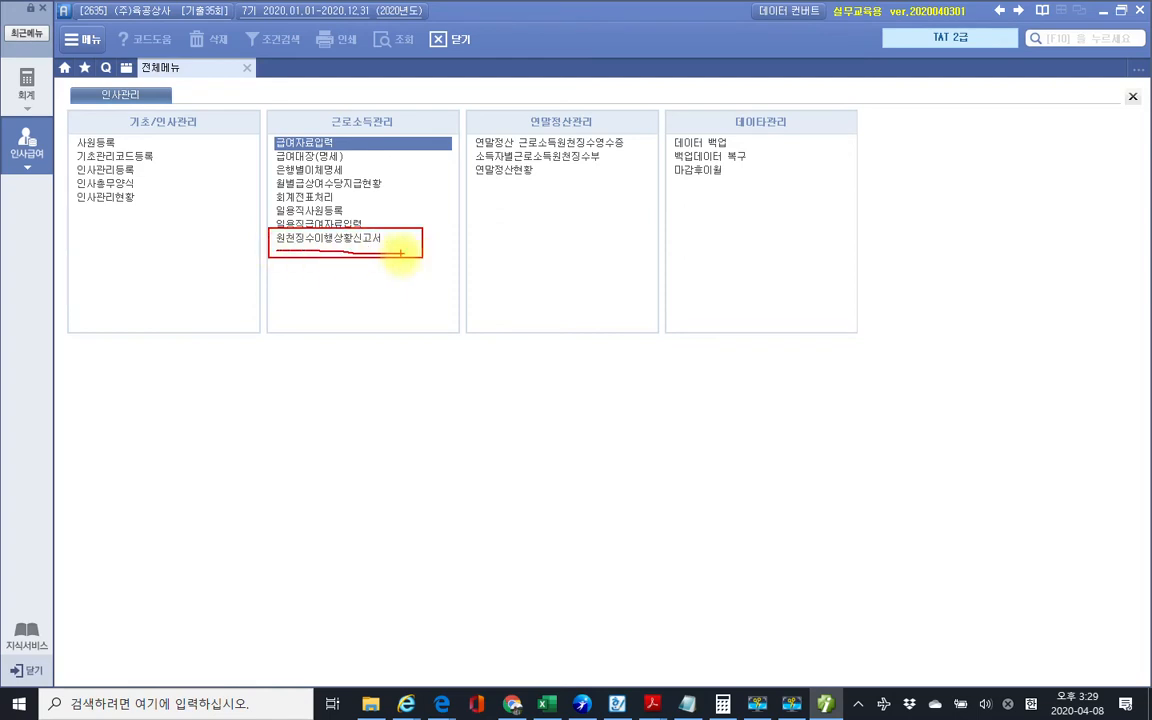
pyautogui.click(316, 240)
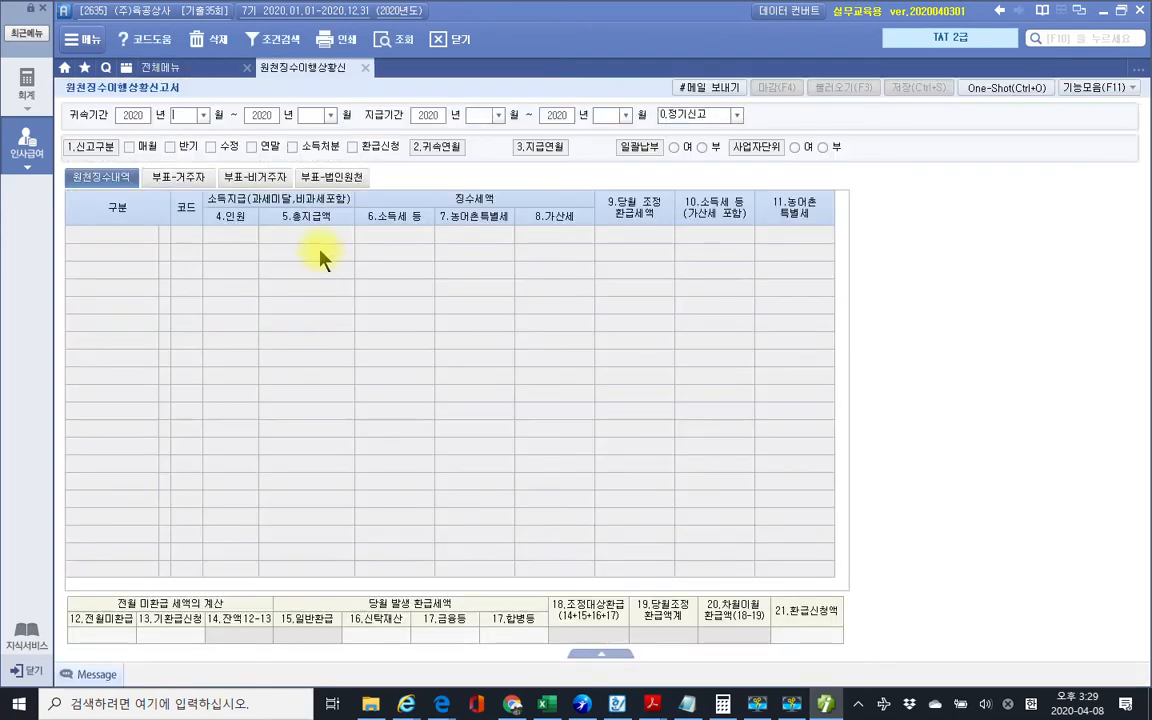
# Step: Load the withholding report for a 귀속기간 of 2020-07 to 2020-07 and a 지급기간 of 2020-08 to 2020-08 as 정기신고
pyautogui.write('07')
pyautogui.press('Return')
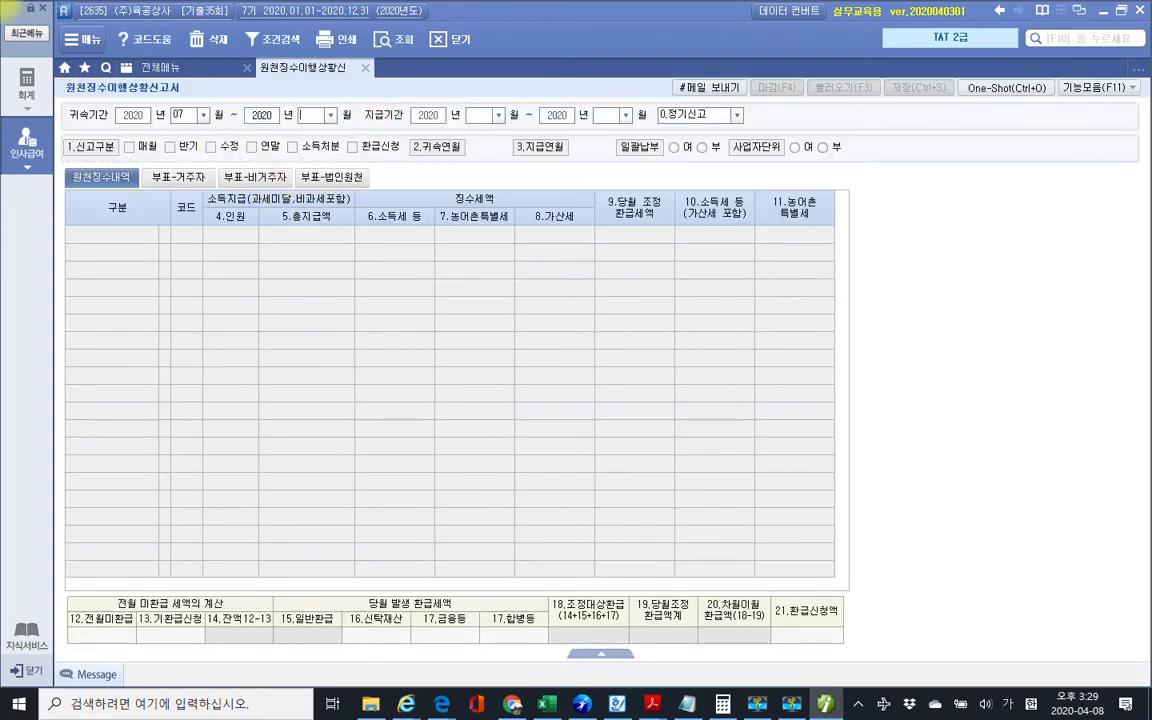
pyautogui.write('07')
pyautogui.press('Return')
pyautogui.press('Return')
pyautogui.write('08')
pyautogui.press('Return')
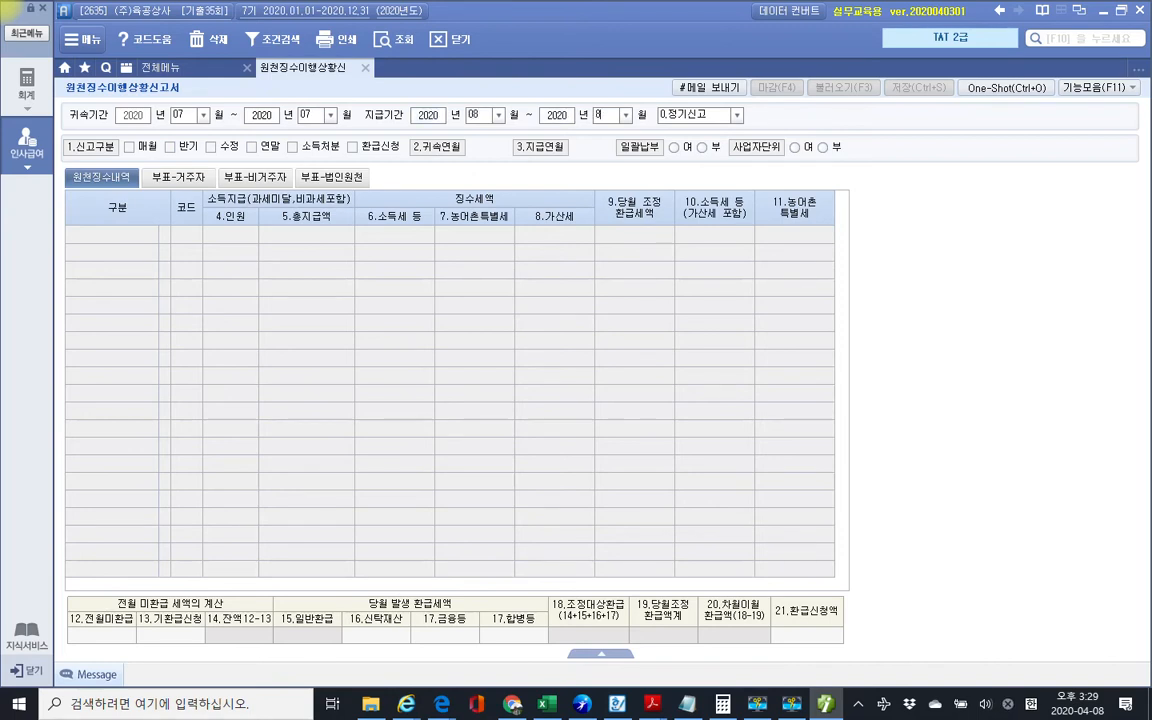
pyautogui.write('8')
pyautogui.press('Return')
pyautogui.press('Return')
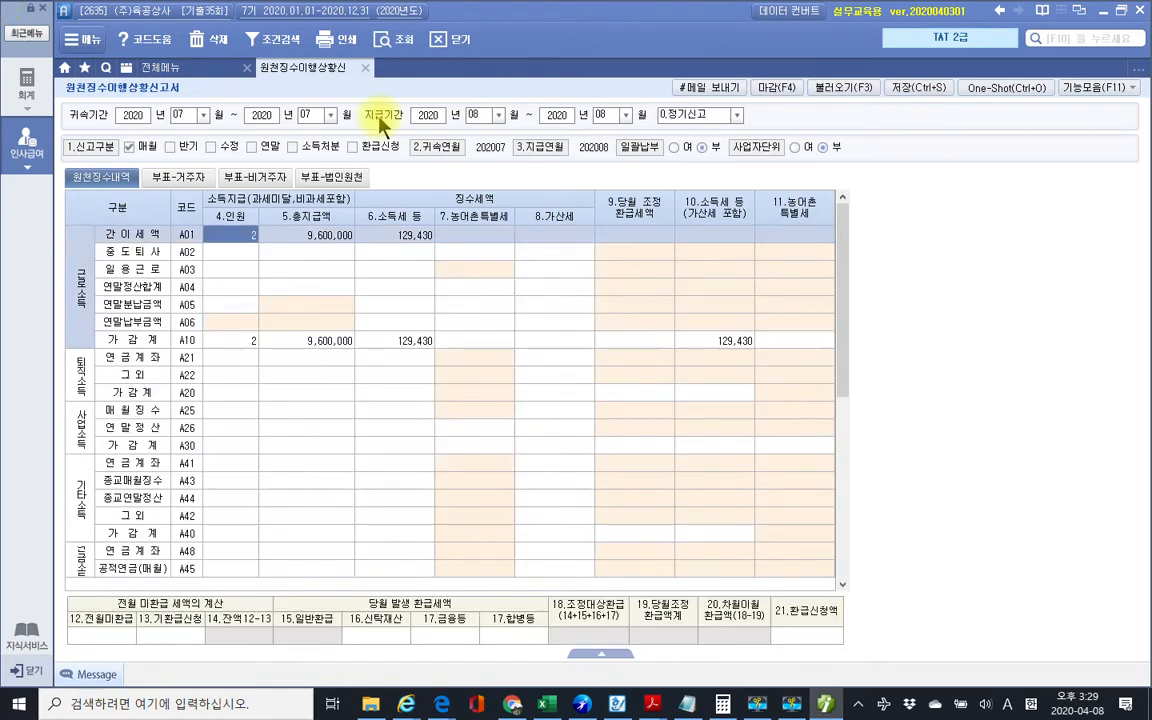
# Step: Check the 총지급액 and 소득세 amounts in the 간이세액 (A01) row and the 소득세 in the 가감계 (A10) row
pyautogui.click(306, 238)
pyautogui.click(406, 236)
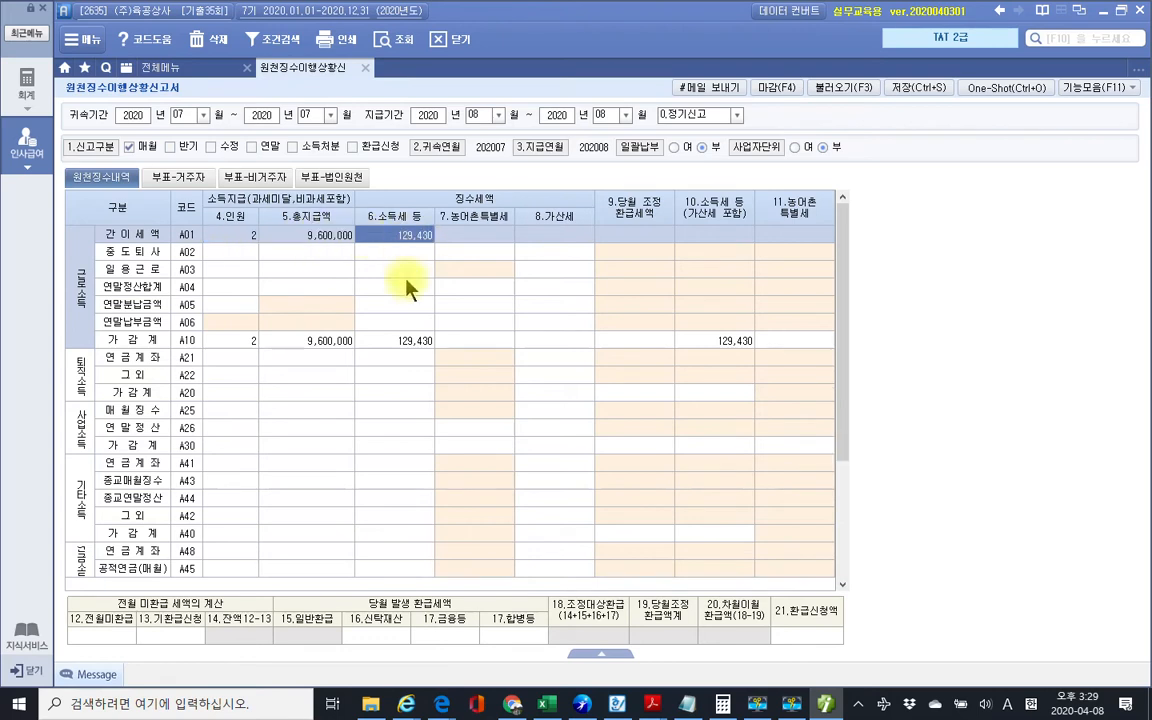
pyautogui.click(407, 342)
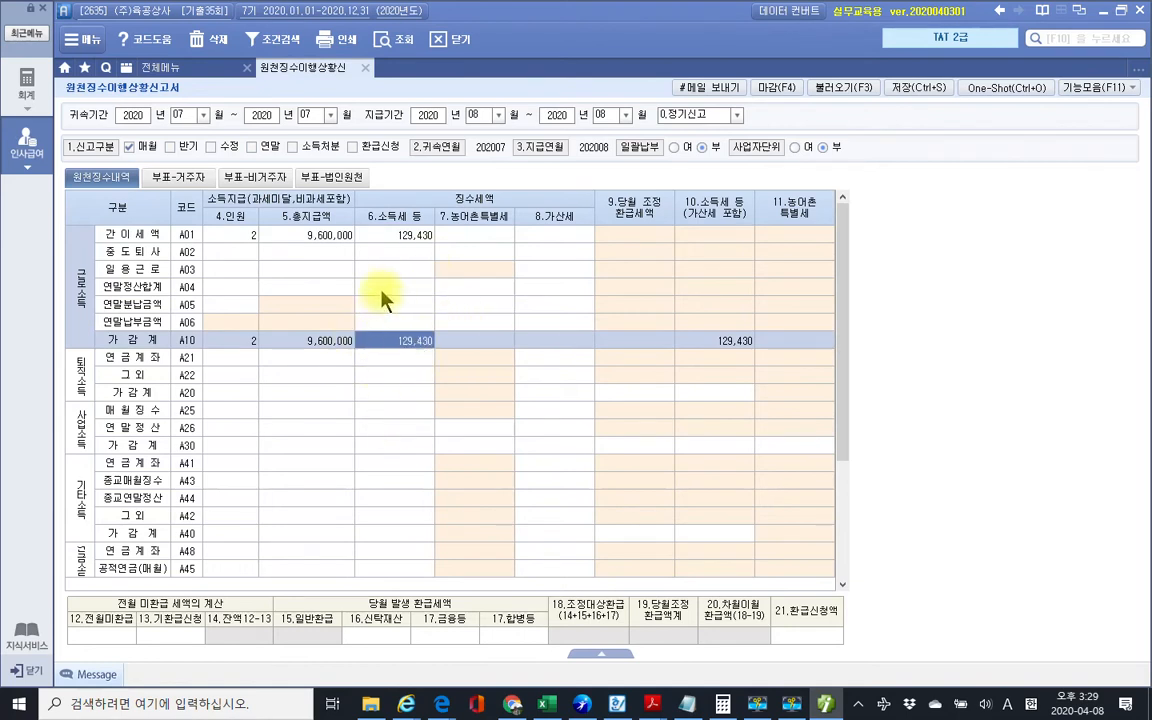
# Step: Save the 원천징수이행상황신고서 data and close the report
pyautogui.click(912, 87)
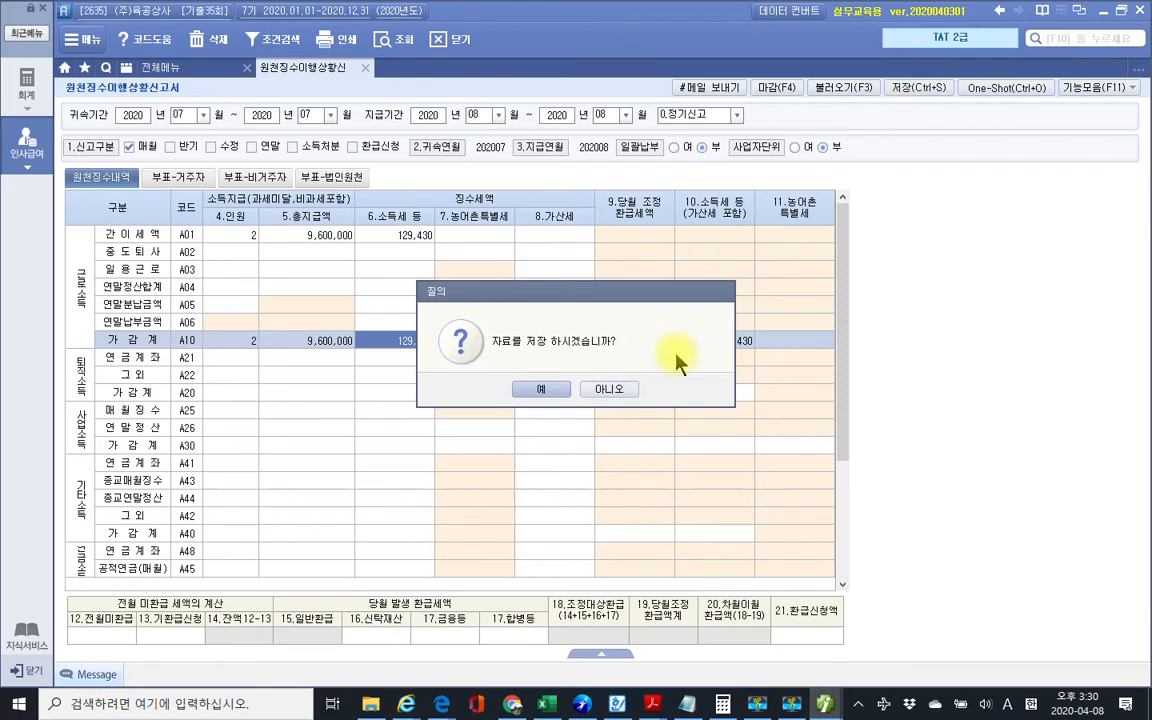
pyautogui.click(541, 390)
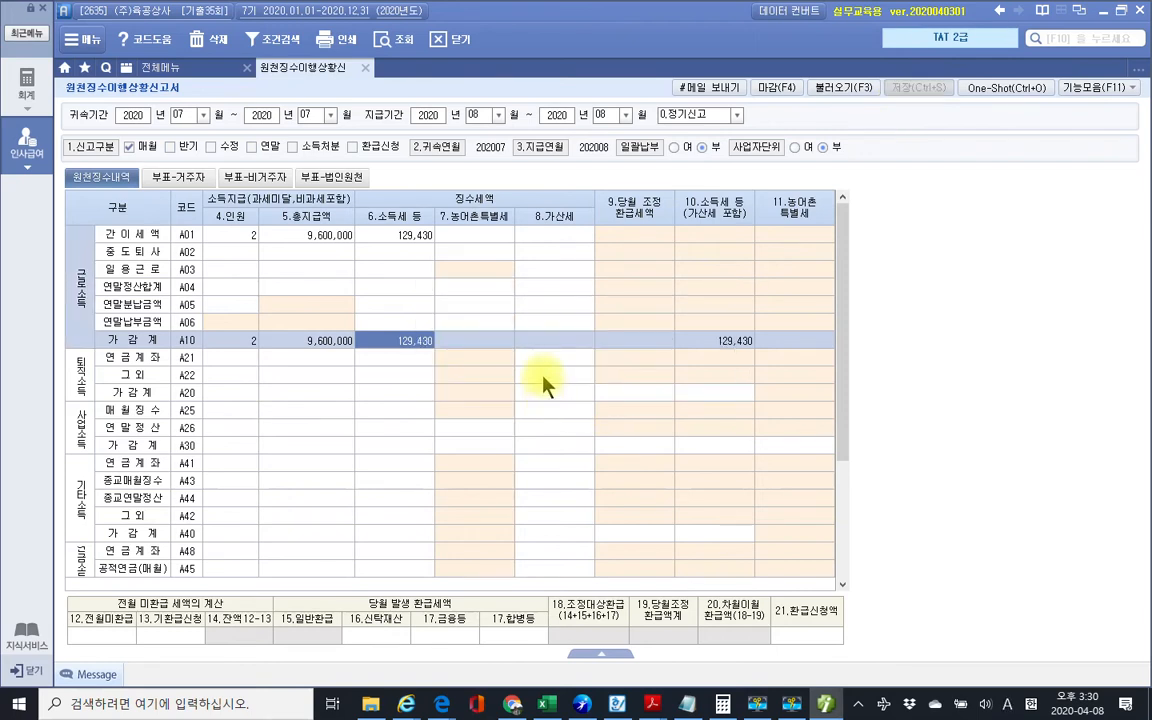
pyautogui.click(366, 70)
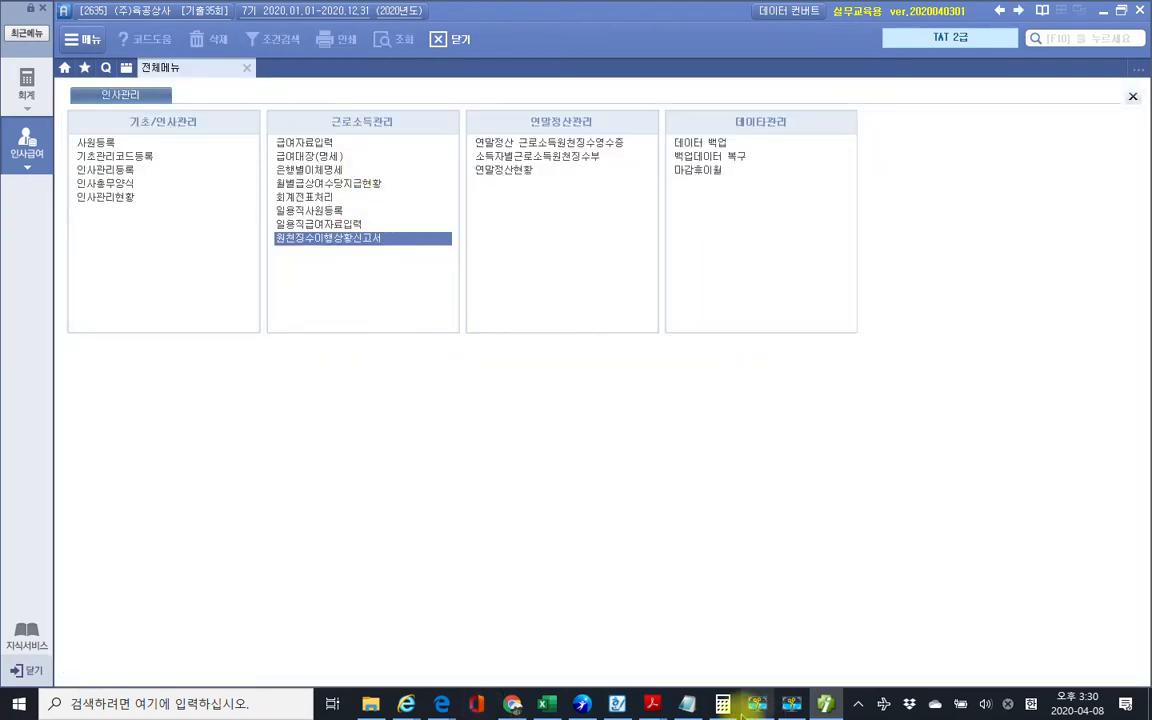
# Step: Switch back to the 4부 기출문제 PDF and review the employee pay table, 수당등록사항 and 평가문제 sections
pyautogui.moveTo(652, 708)
pyautogui.click(729, 633)
pyautogui.scroll(5, 652, 600)
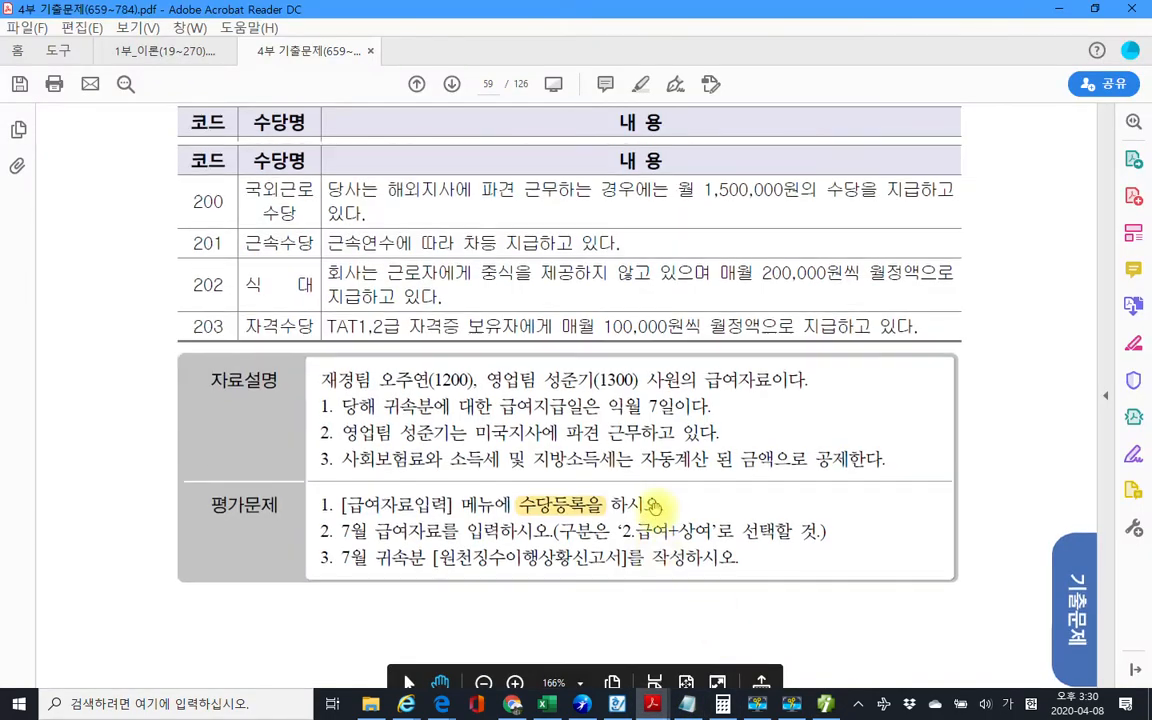
pyautogui.scroll(2, 648, 508)
pyautogui.scroll(-5, 663, 496)
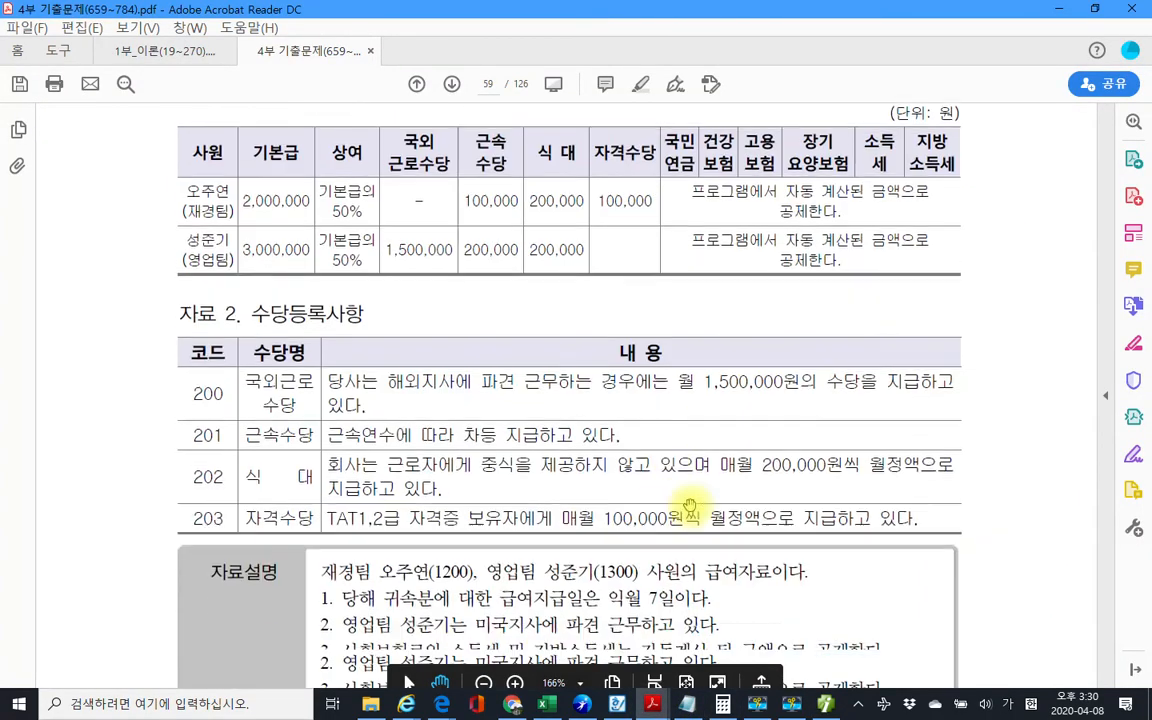
# Step: Read the 자료설명 and 평가문제 of problem 3 on 연말정산 for employee 1400 in the 4부 기출문제 PDF
pyautogui.scroll(-10, 705, 513)
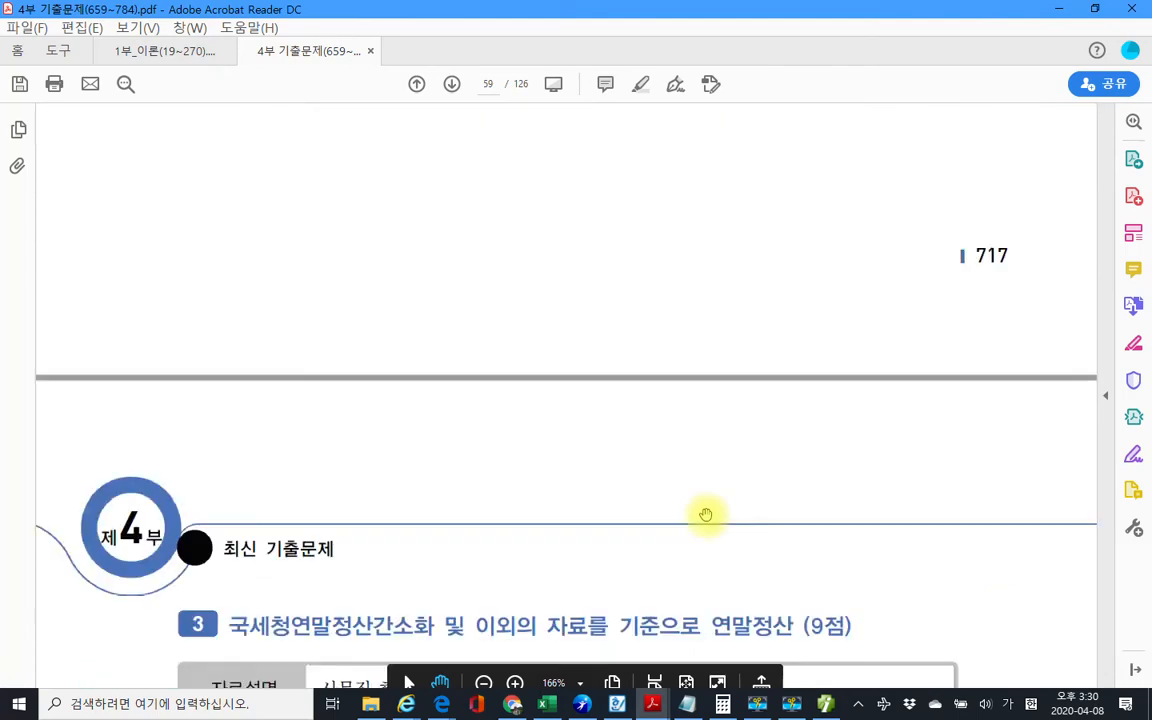
pyautogui.scroll(-3, 706, 512)
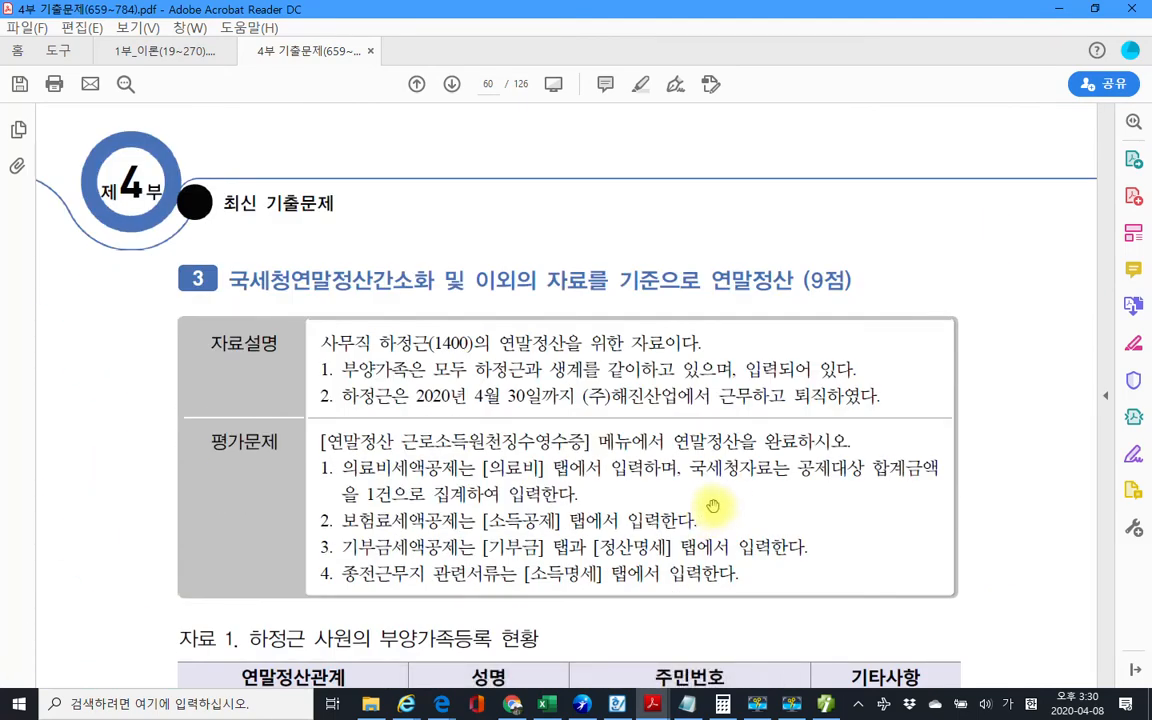
pyautogui.moveTo(712, 437); pyautogui.dragTo(713, 360)
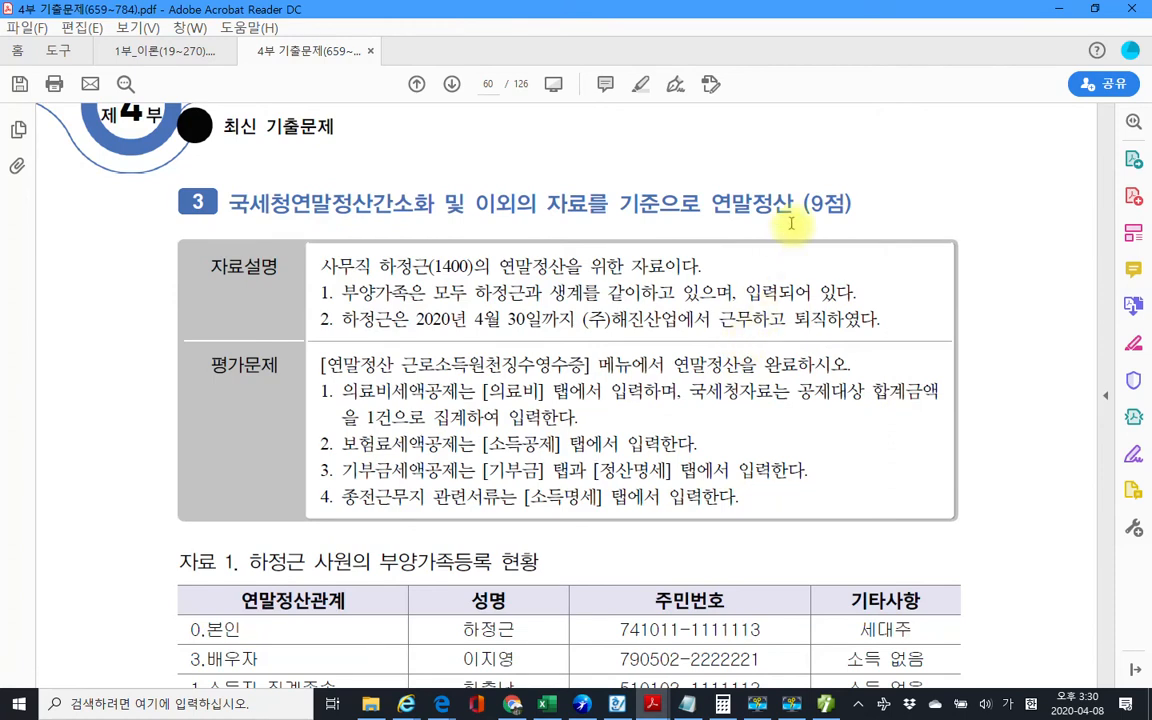
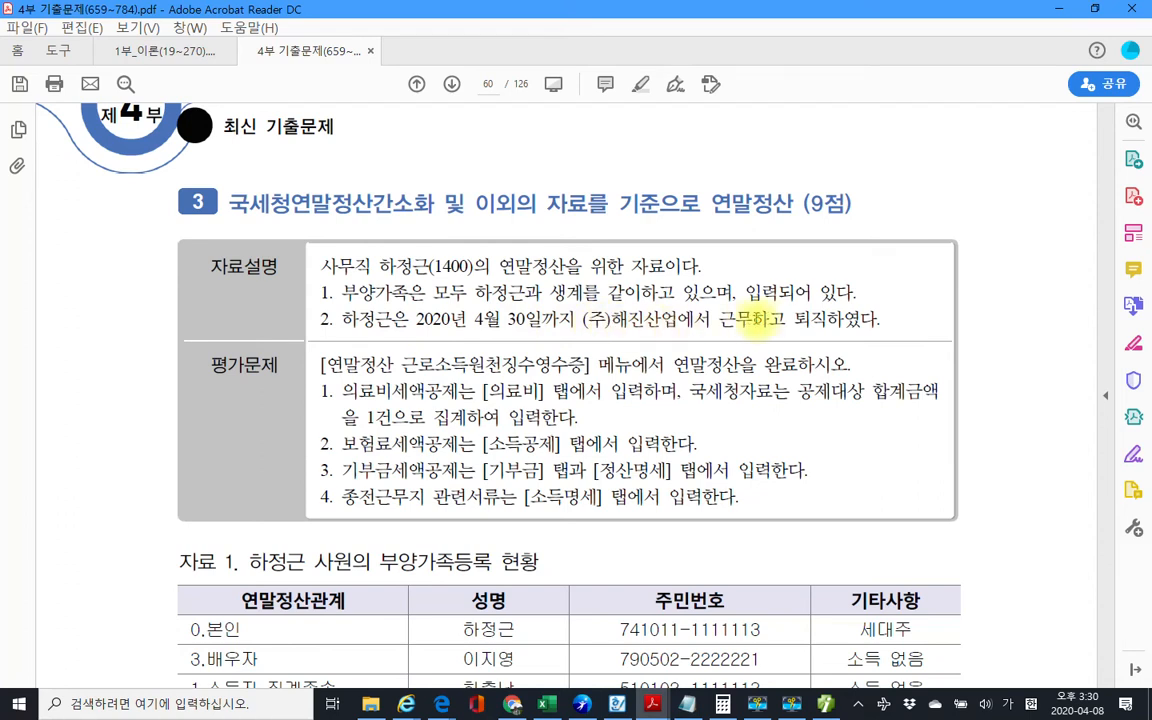
pyautogui.scroll(-1, 380, 360)
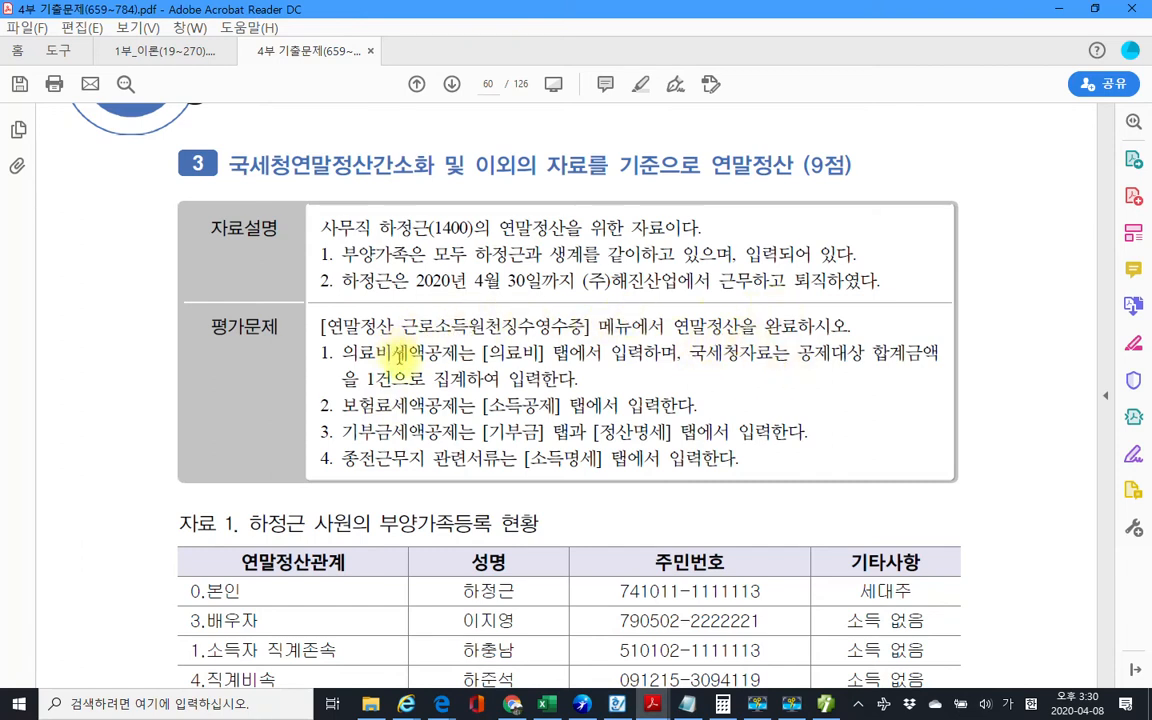
pyautogui.moveTo(484, 352); pyautogui.dragTo(521, 355)
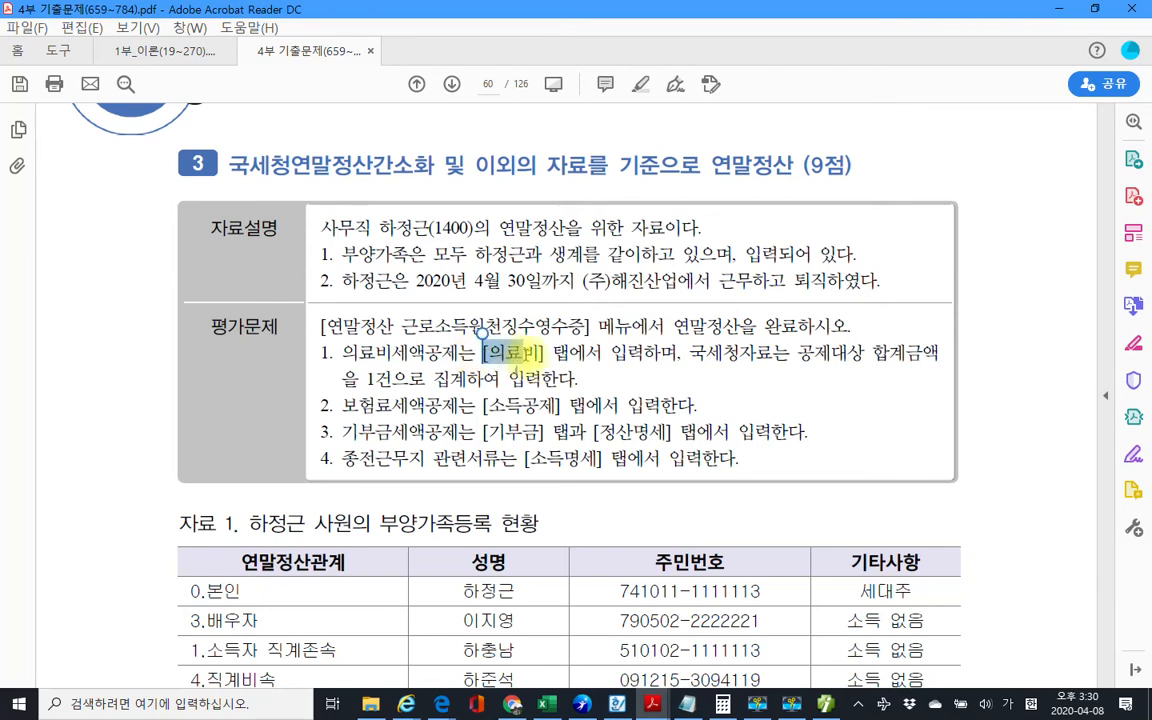
pyautogui.click(677, 365)
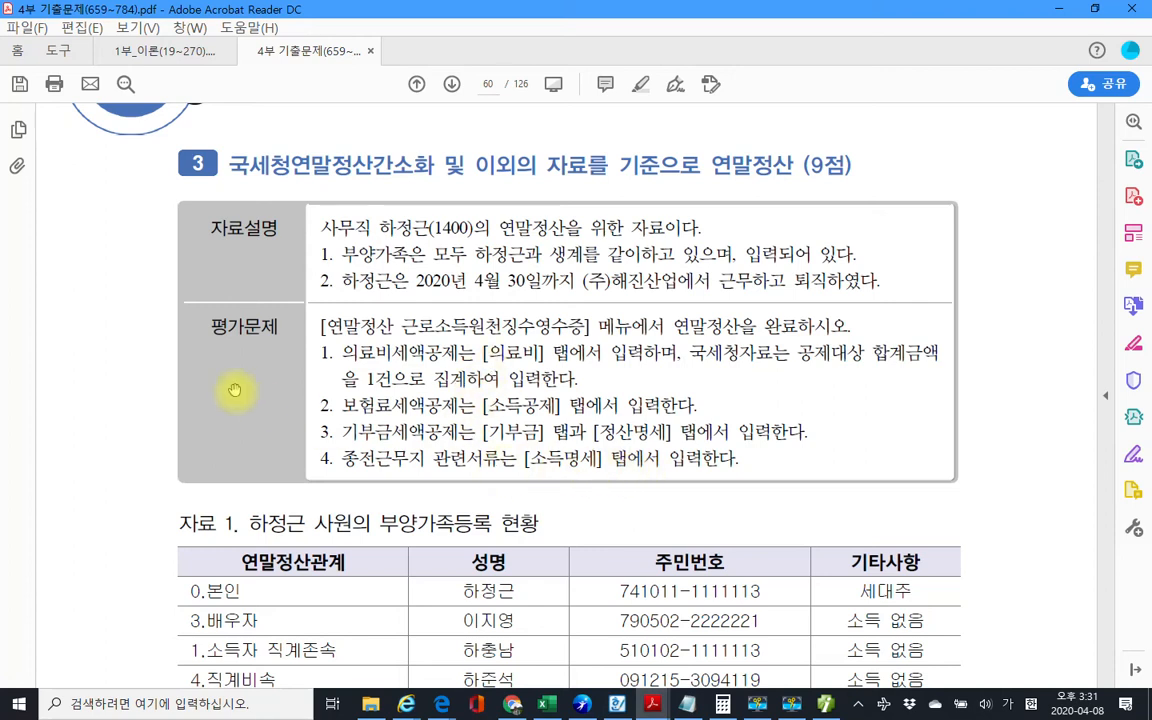
# Step: Review the 부양가족등록 현황 table and the 전근무지 정산내역 receipt for employee 1400
pyautogui.scroll(-3, 276, 418)
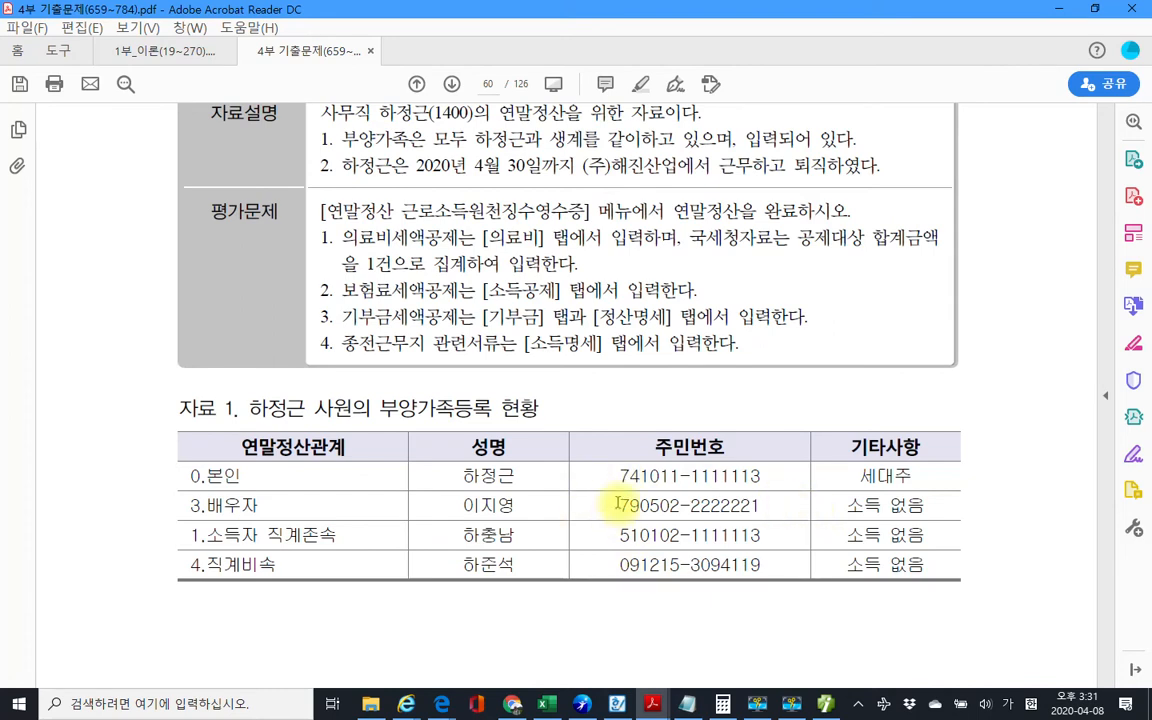
pyautogui.scroll(-5, 613, 506)
pyautogui.scroll(-20, 611, 507)
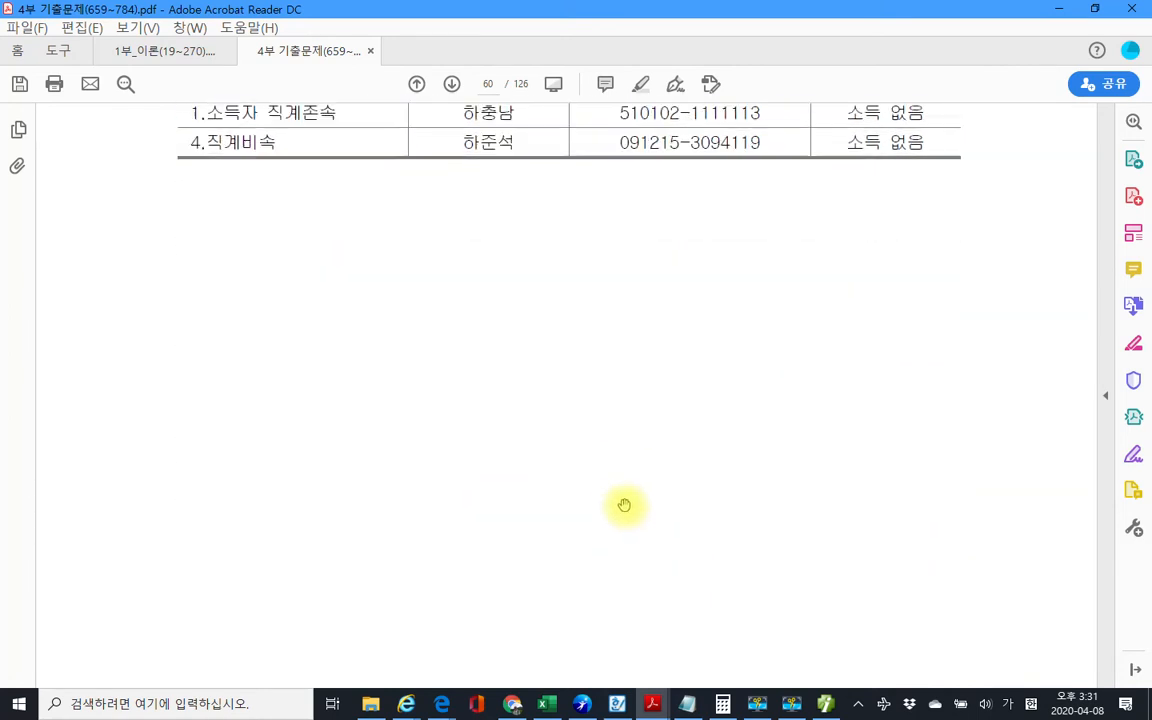
pyautogui.scroll(-8, 467, 454)
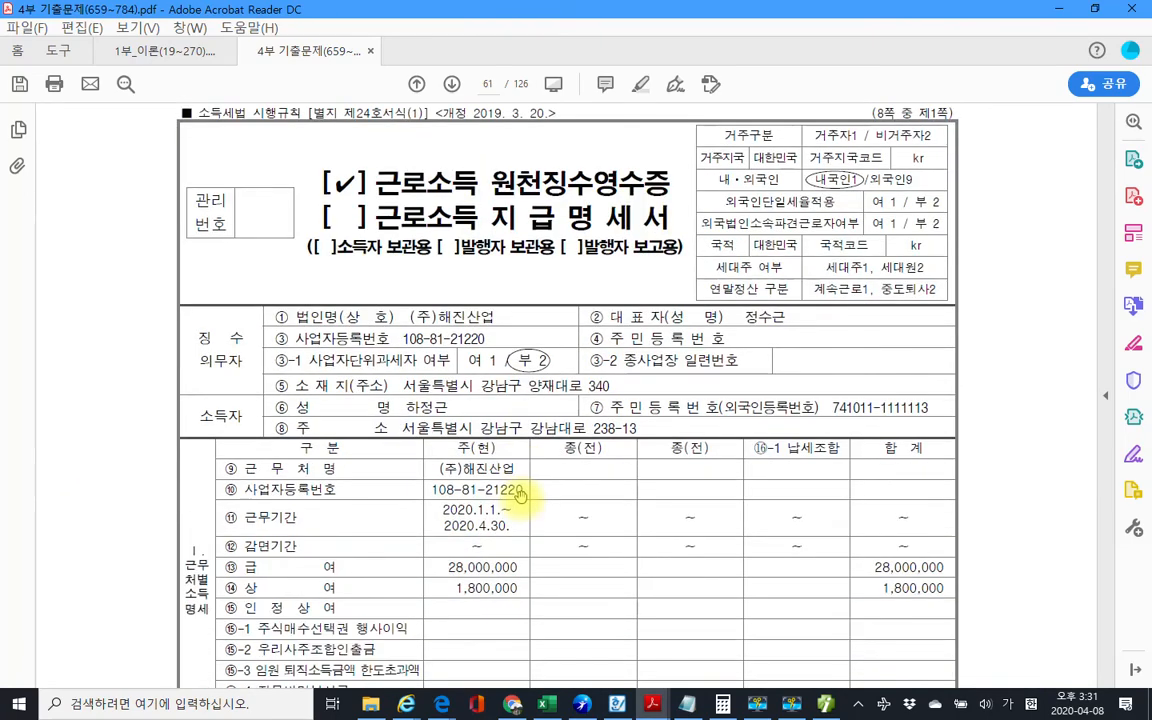
pyautogui.scroll(2, 467, 454)
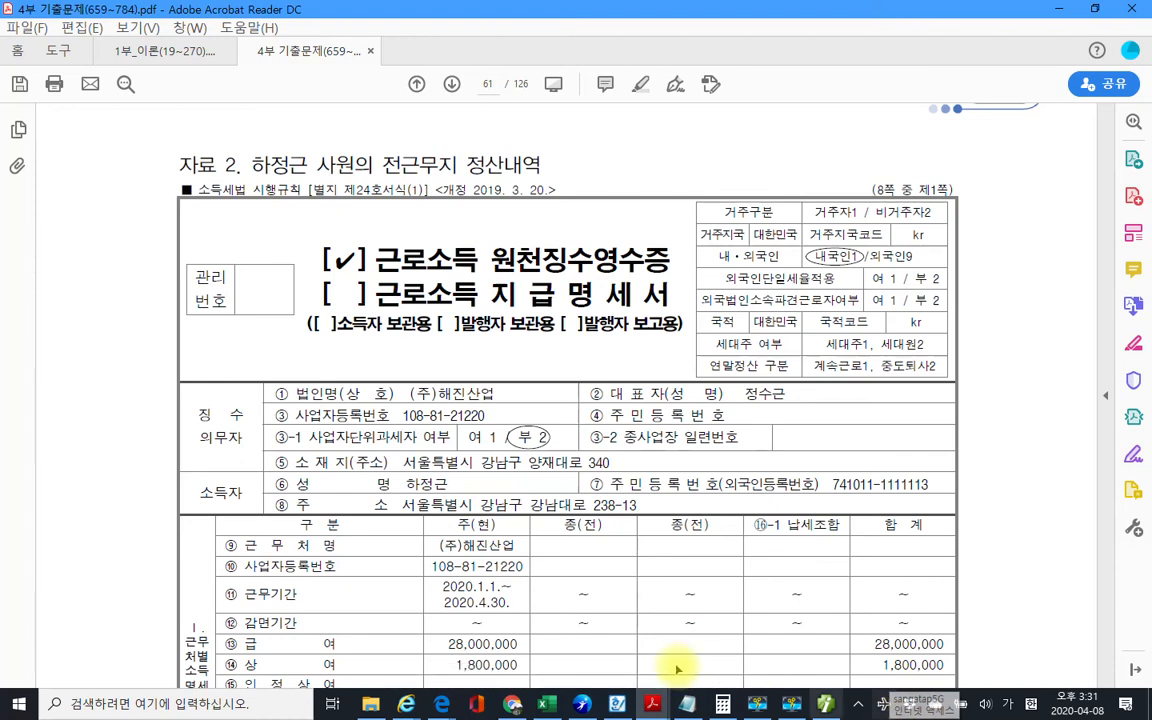
# Step: Switch to the accounting program and load employee 1400 in the year-end 연말정산 근로소득원천징수영수증
pyautogui.click(826, 704)
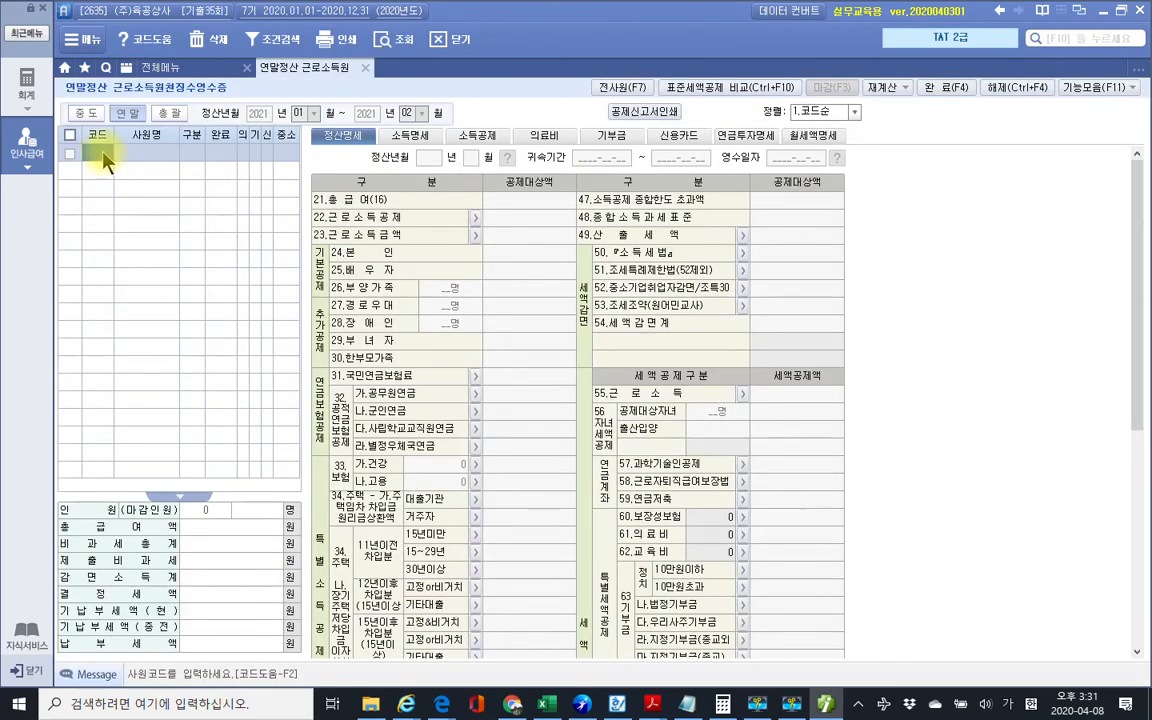
pyautogui.press('F2')
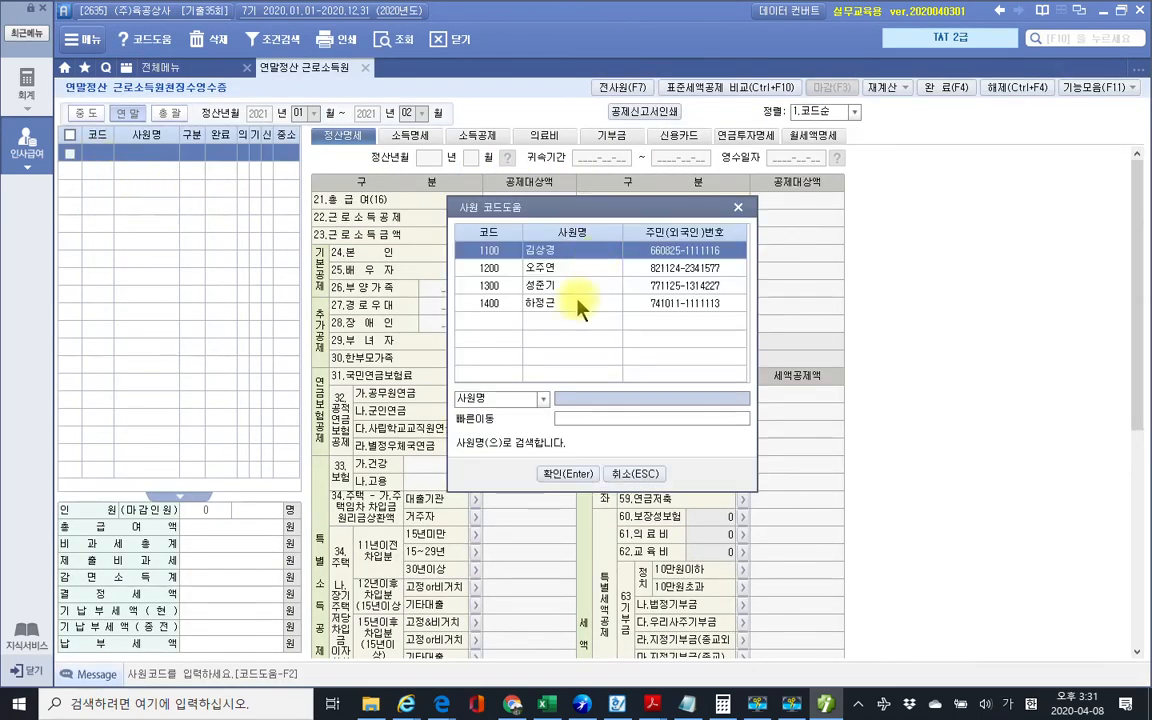
pyautogui.click(547, 305)
pyautogui.click(575, 472)
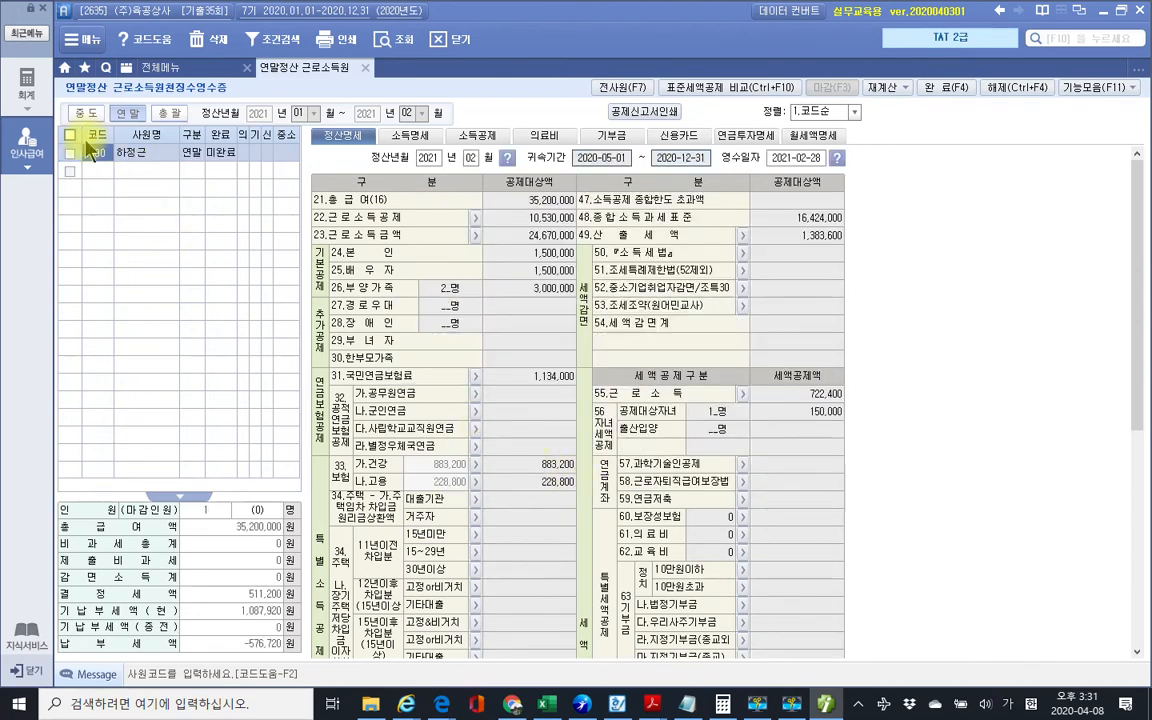
# Step: Enable 종전근무지 entry in the 소득명세 and copy (주)해진산업 from the PDF into the 종전1 근무처명
pyautogui.click(415, 137)
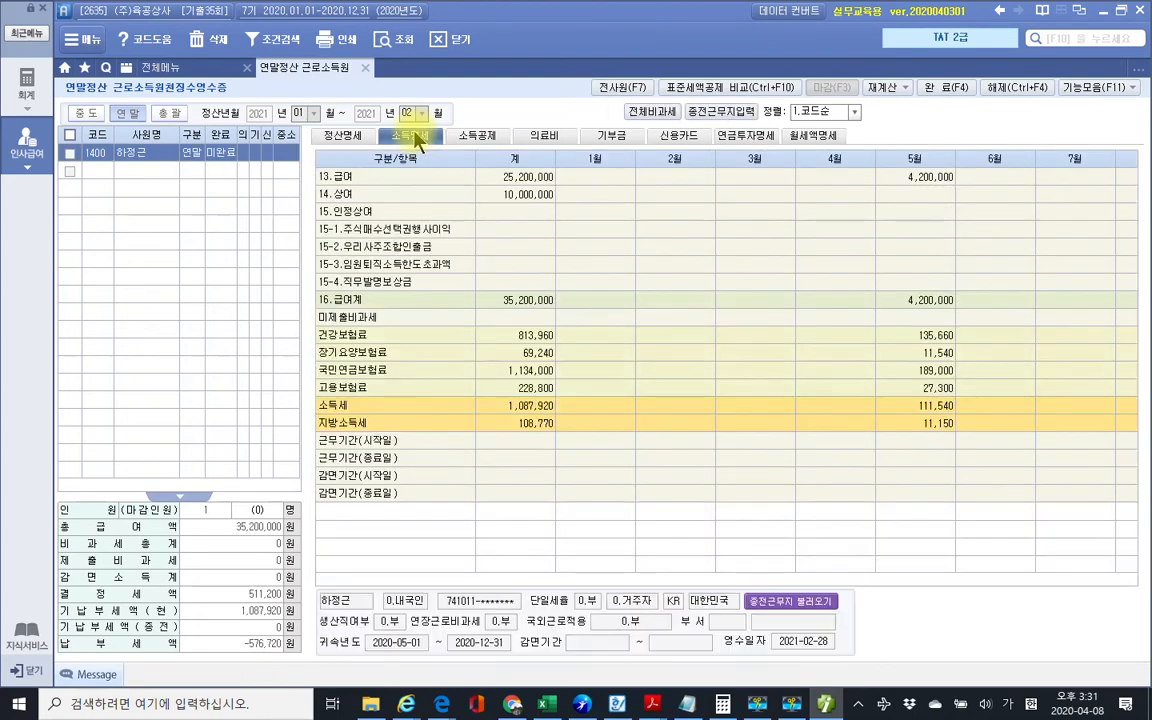
pyautogui.click(724, 113)
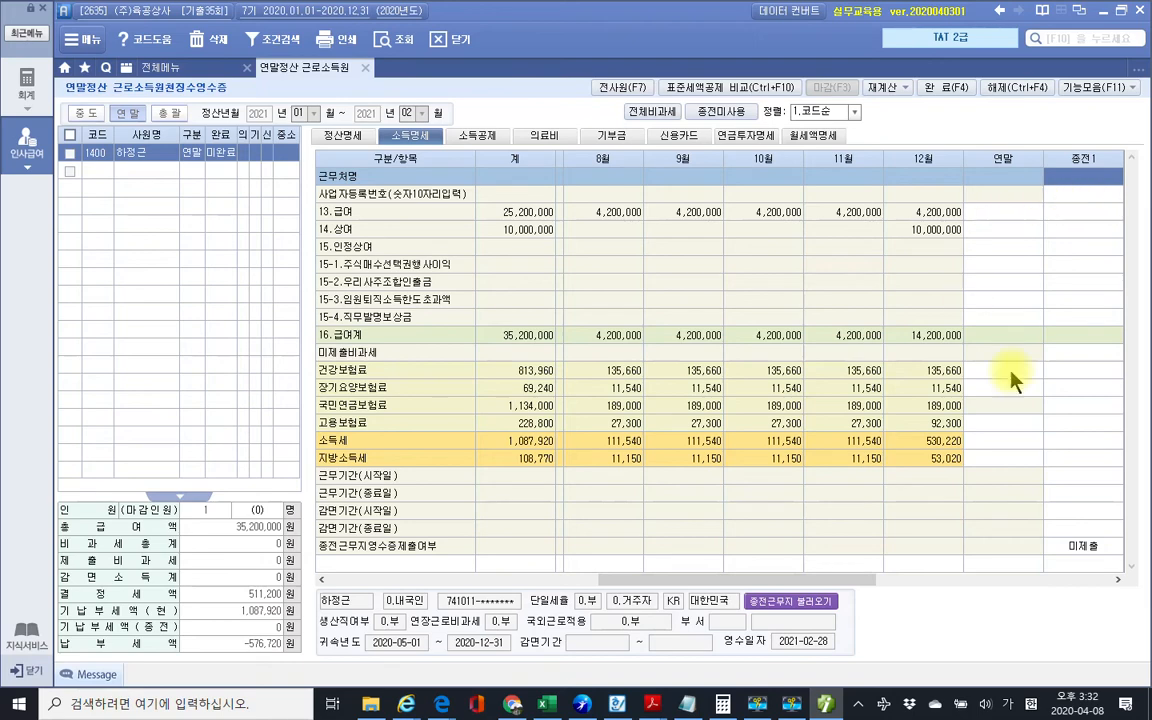
pyautogui.moveTo(652, 703)
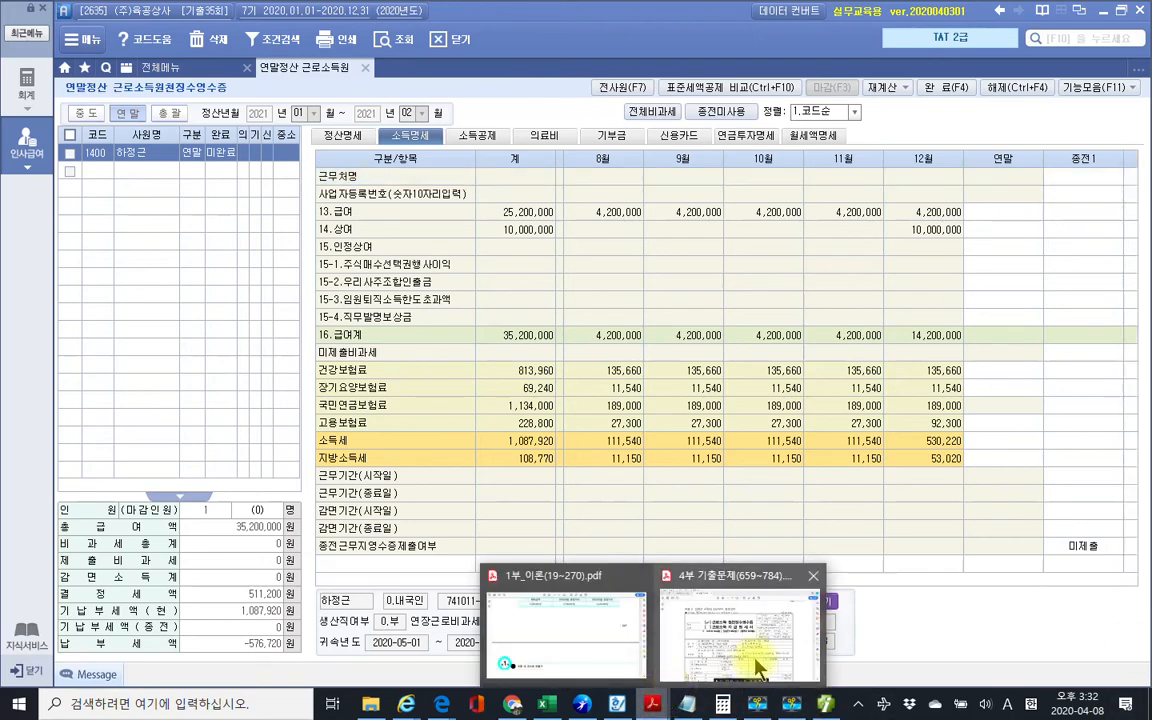
pyautogui.click(755, 668)
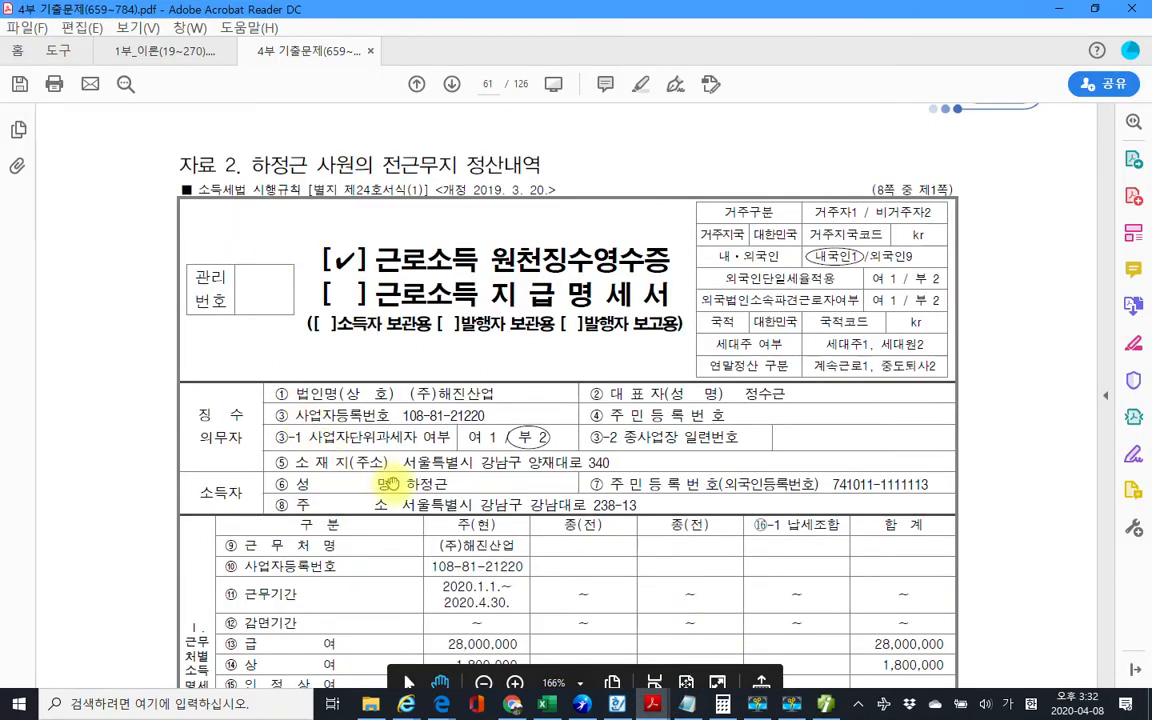
pyautogui.scroll(-2, 388, 484)
pyautogui.moveTo(502, 467); pyautogui.dragTo(515, 469)
pyautogui.hotkey('ctrl', 'c')
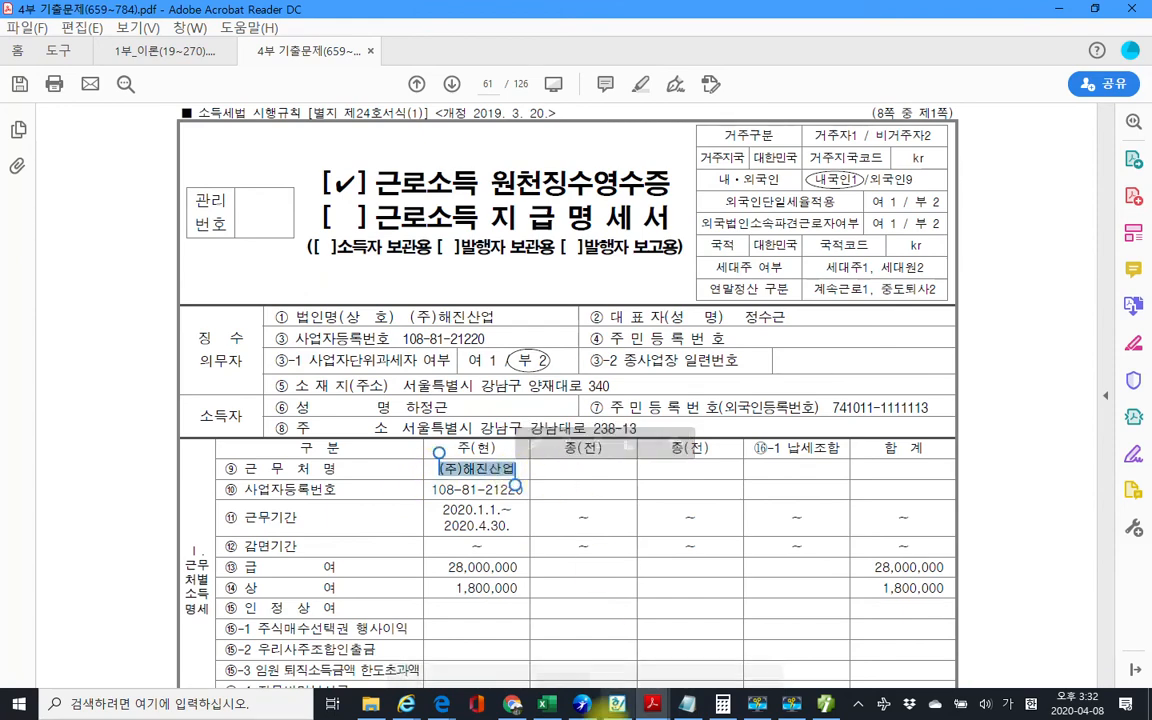
pyautogui.hotkey('alt', 'Tab')
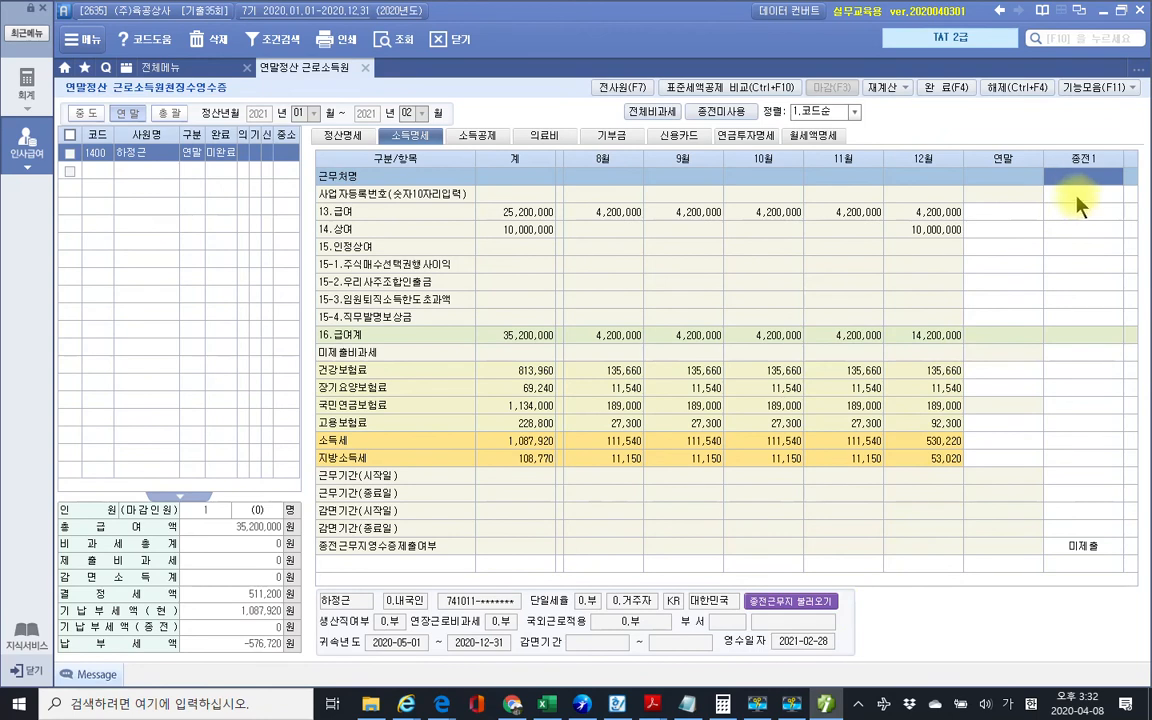
pyautogui.hotkey('ctrl', 'v')
pyautogui.press('Return')
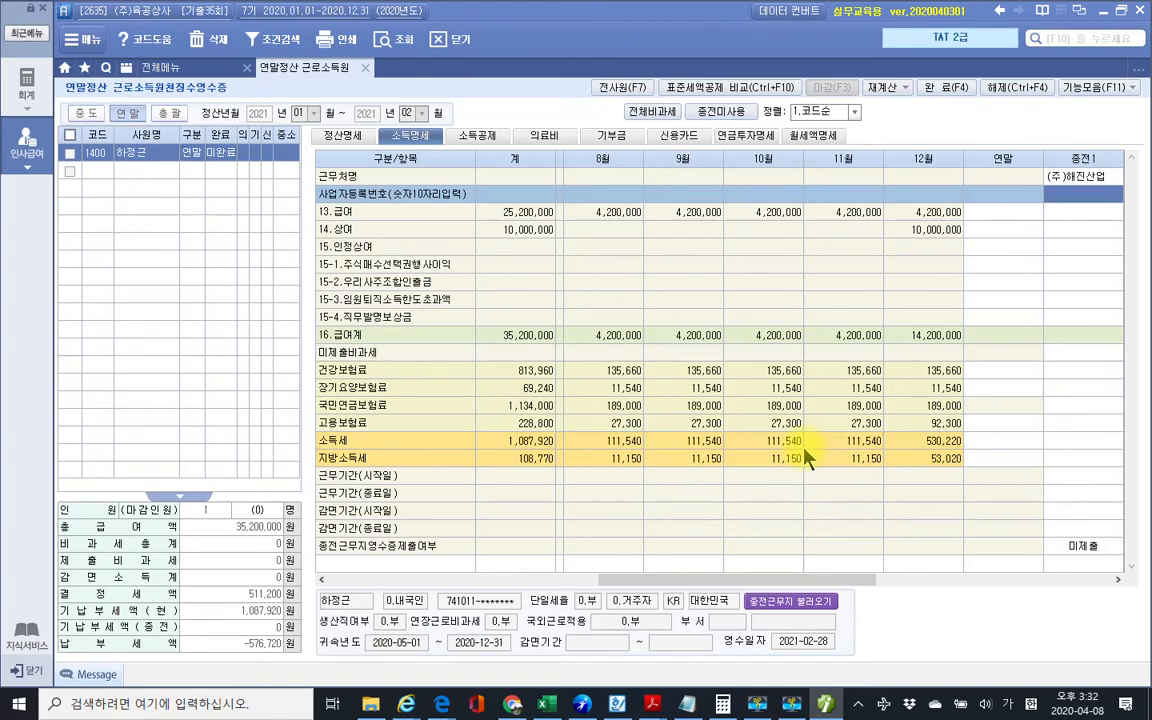
# Step: Enter the prior employer's 사업자등록번호 from the receipt for 종전1
pyautogui.write('108-81-')
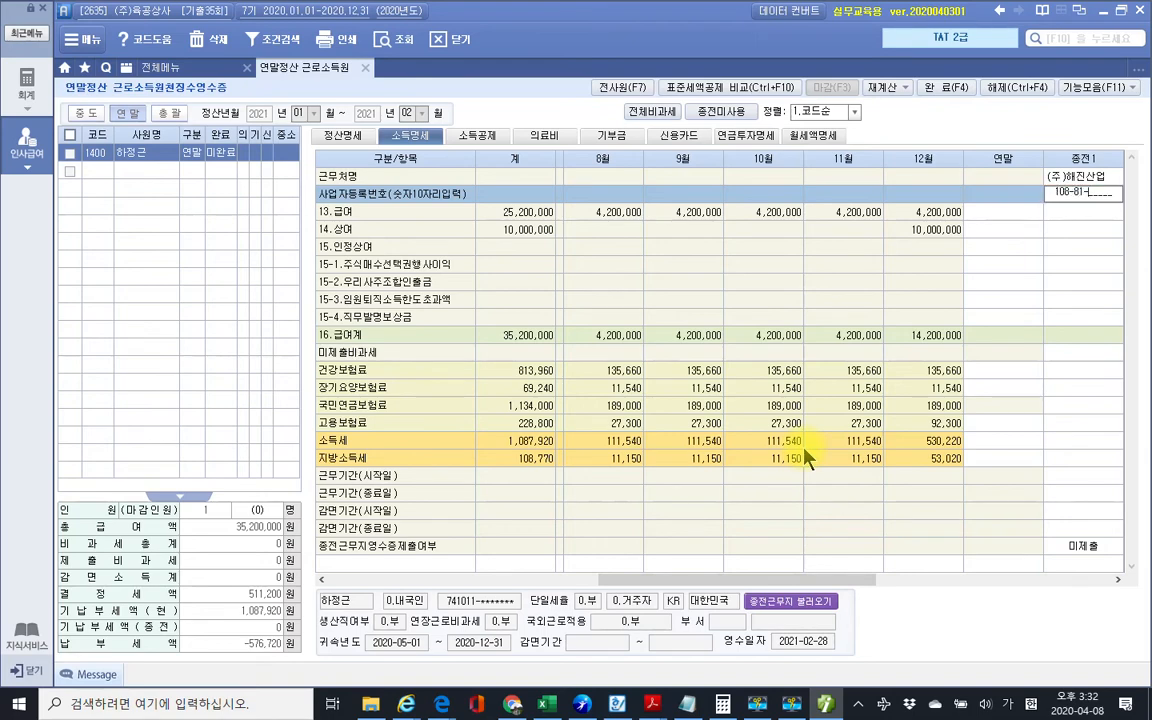
pyautogui.write('21220')
pyautogui.press('Return')
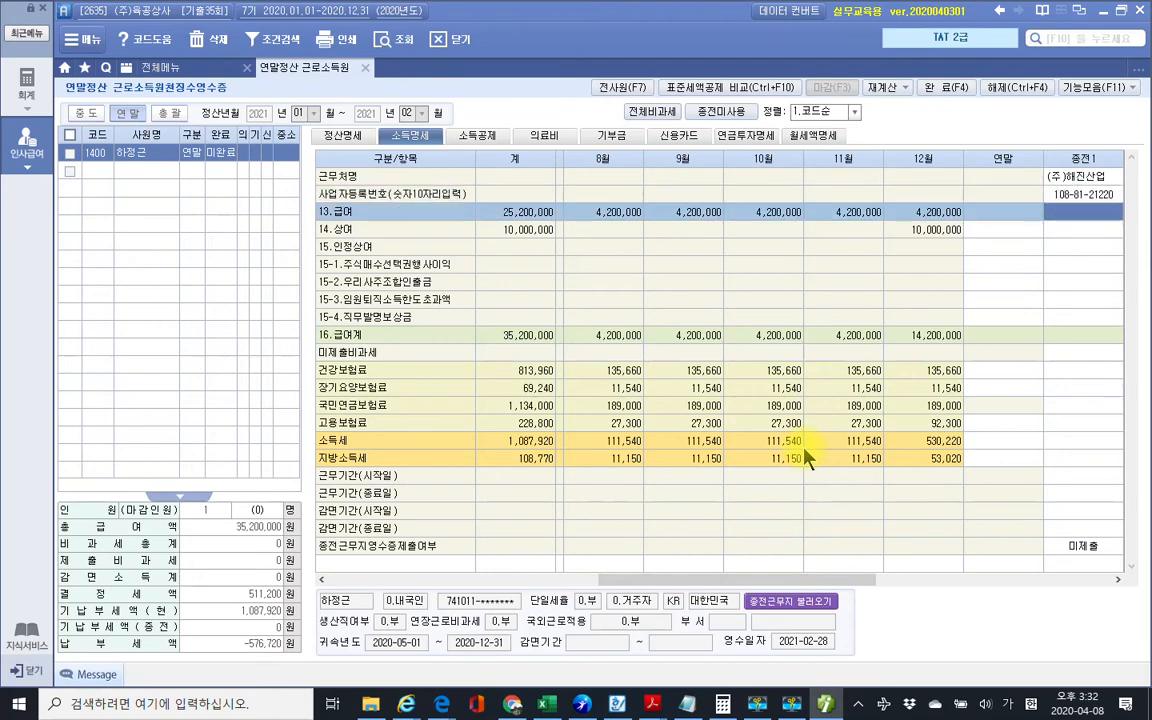
# Step: Enter the 종전1 급여 of 28,000,000 and 상여 of 1,800,000
pyautogui.write('28000000')
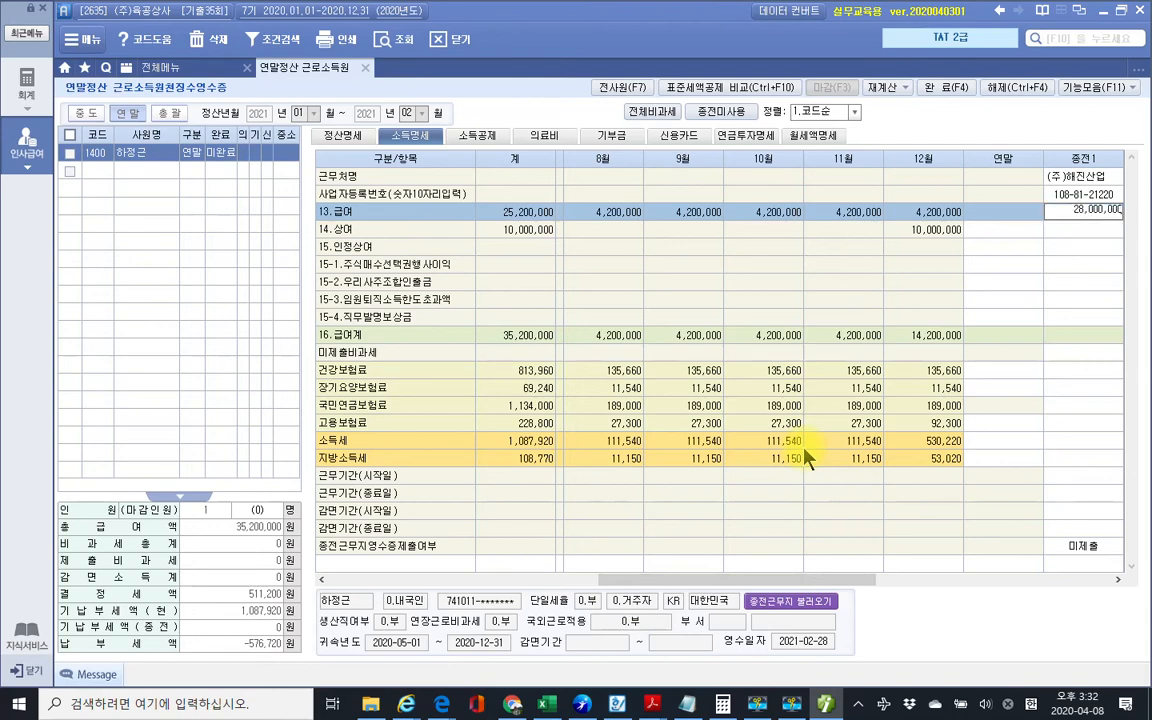
pyautogui.press('Return')
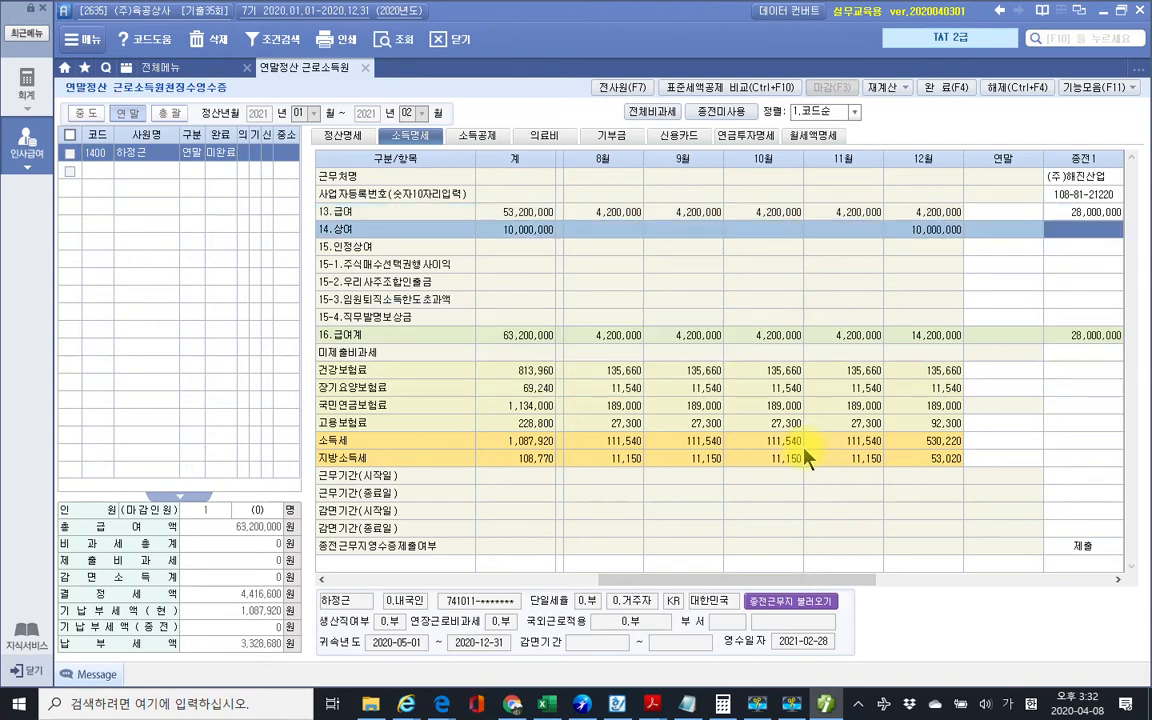
pyautogui.write('1800000')
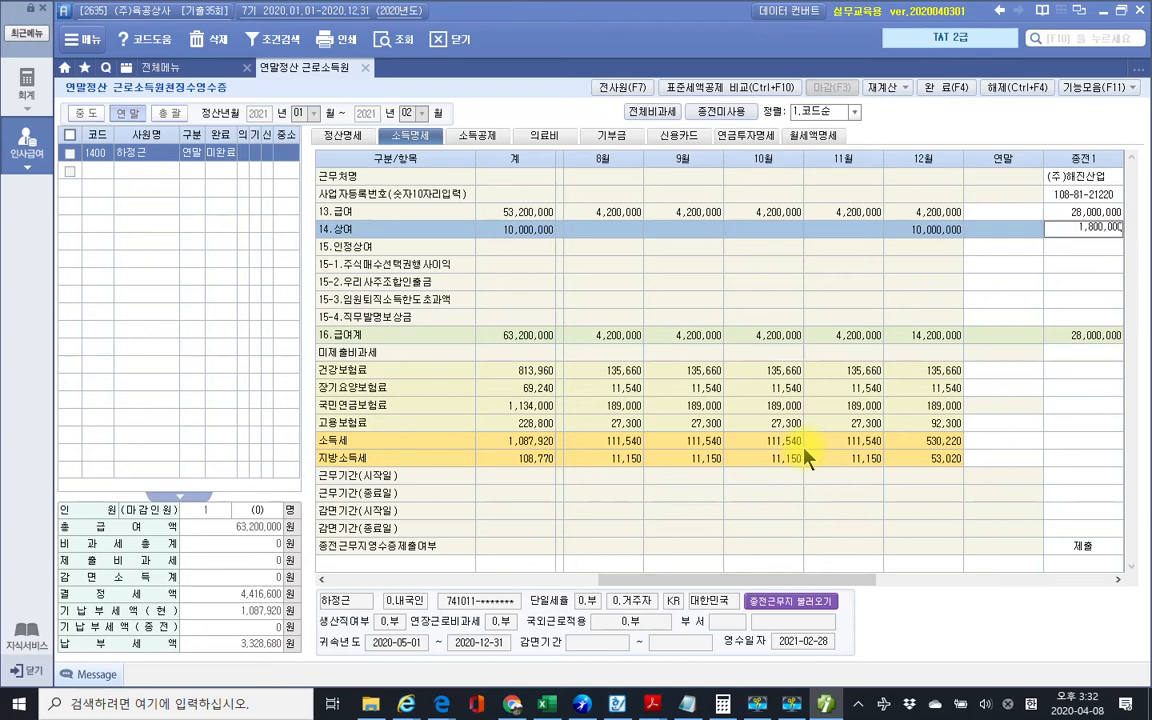
pyautogui.press('Return')
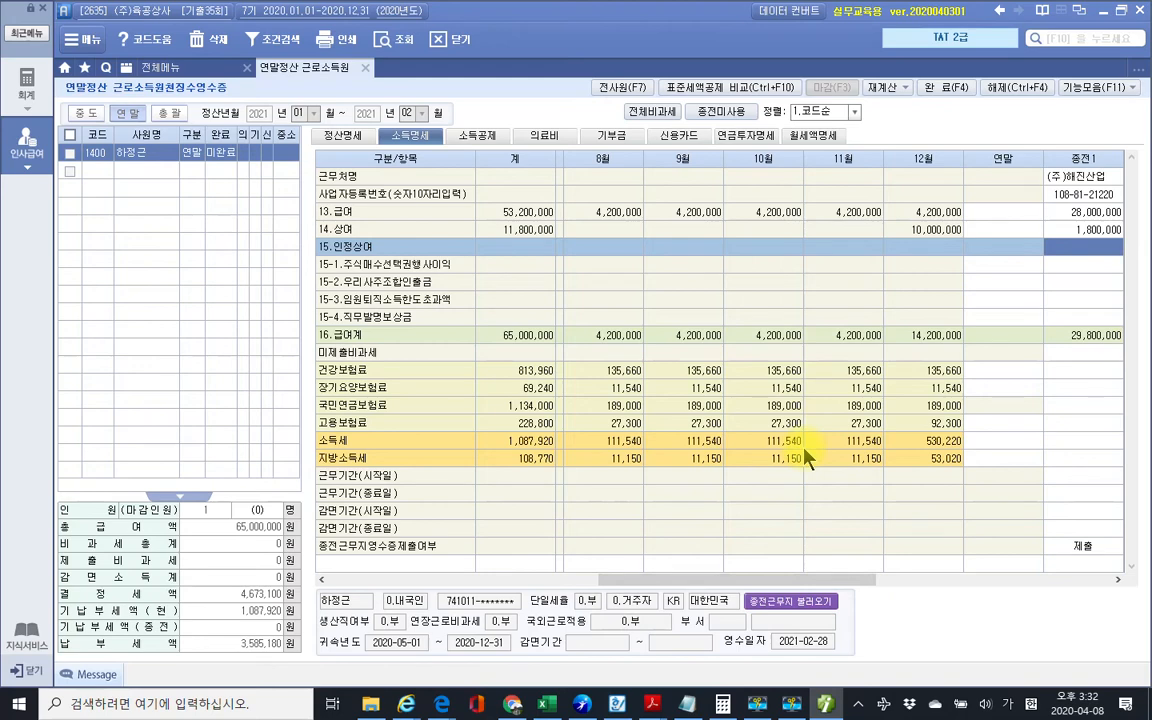
# Step: Enter the 종전1 건강보험료 of 255,000 and 장기요양보험료 of 12,080
pyautogui.press('Return')
pyautogui.press('Return')
pyautogui.press('Return')
pyautogui.press('Return')
pyautogui.press('Return')
pyautogui.press('Return')
pyautogui.press('Return')
pyautogui.press('Return')
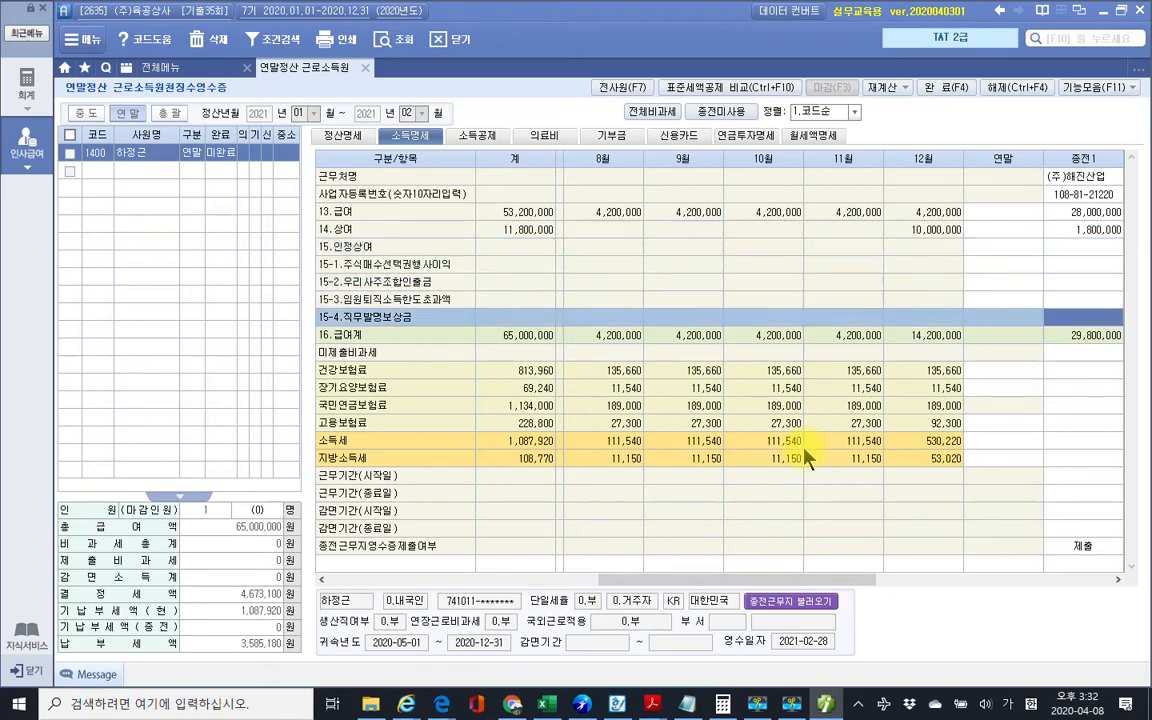
pyautogui.press('Return')
pyautogui.press('Return')
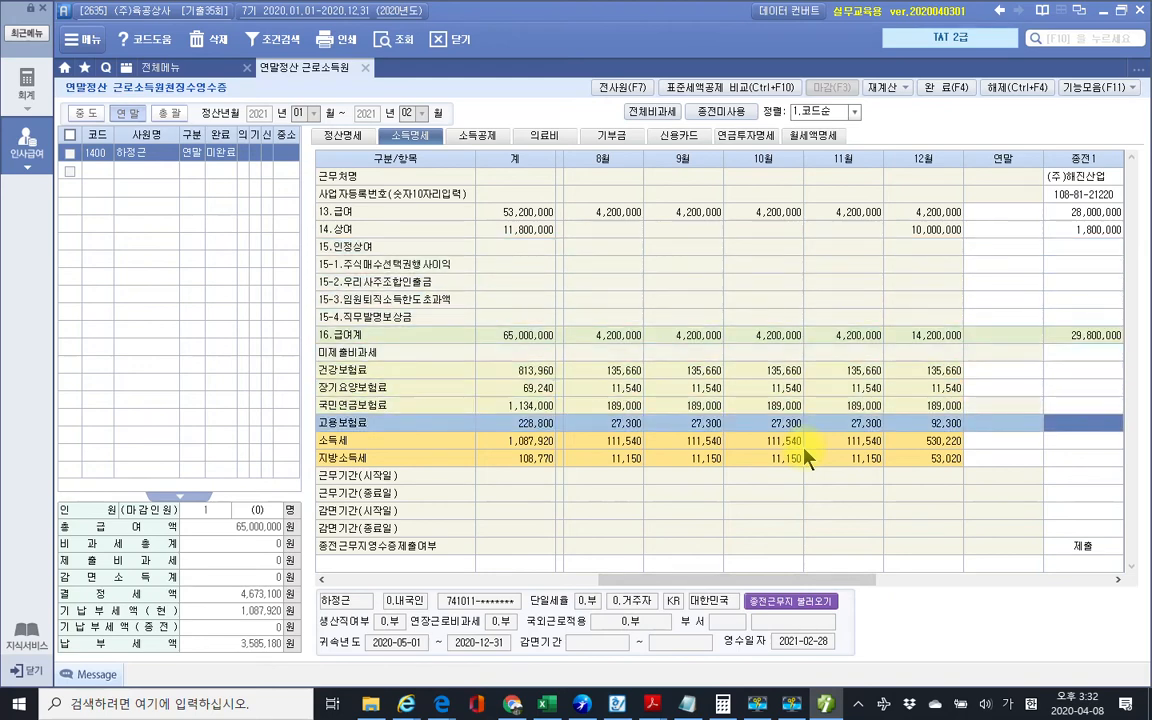
pyautogui.press('Up')
pyautogui.press('Up')
pyautogui.press('Up')
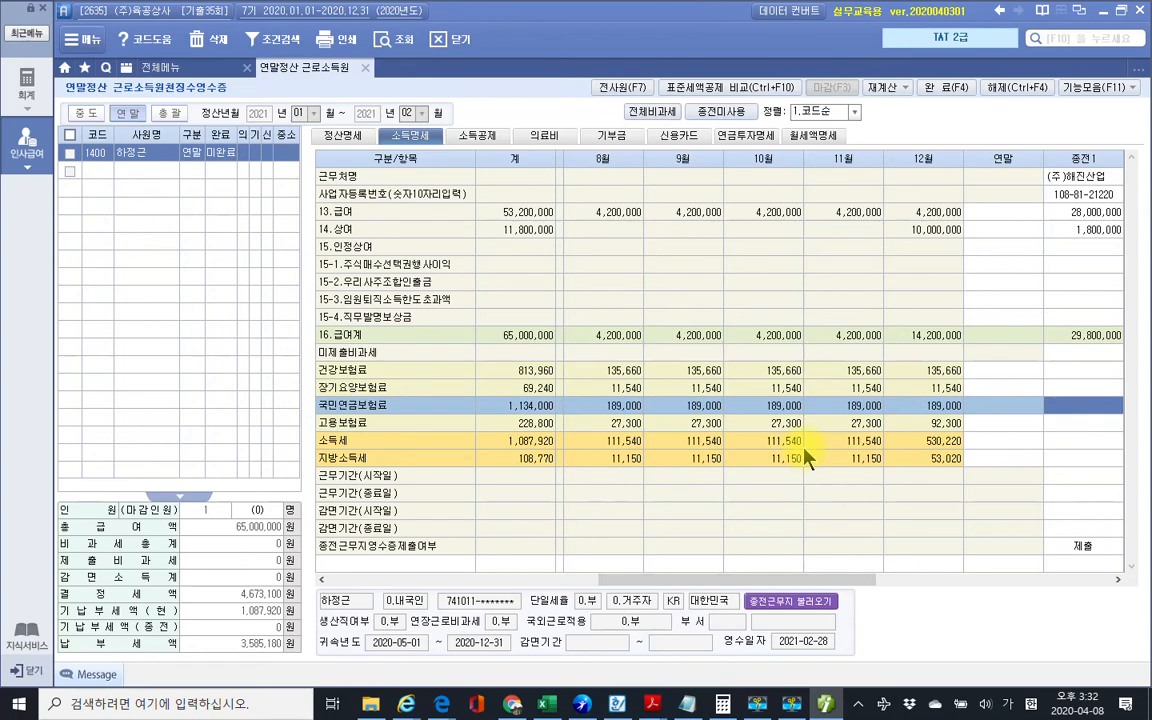
pyautogui.press('Left')
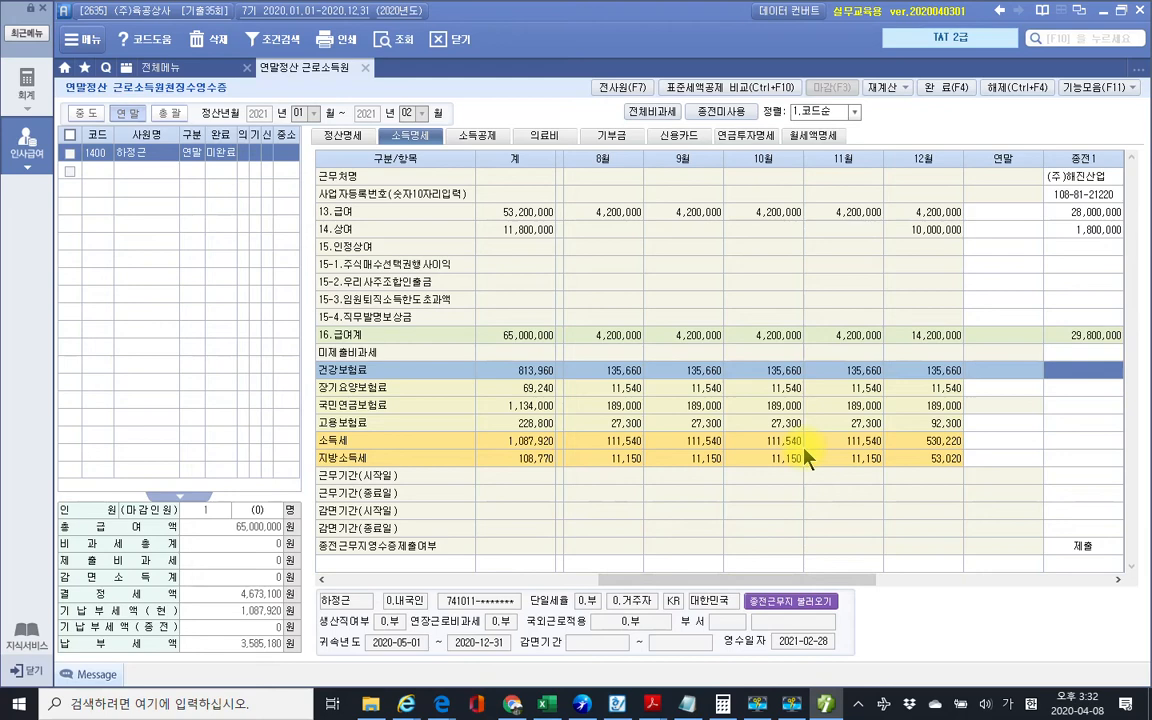
pyautogui.write('2550000')
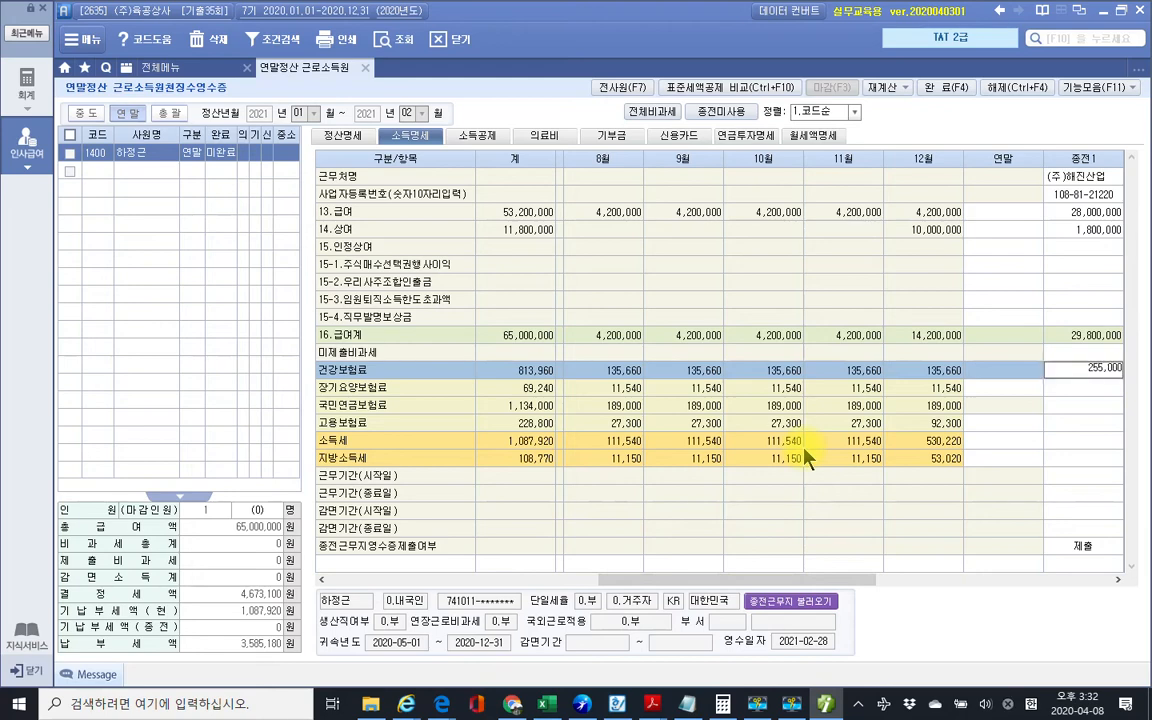
pyautogui.press('Return')
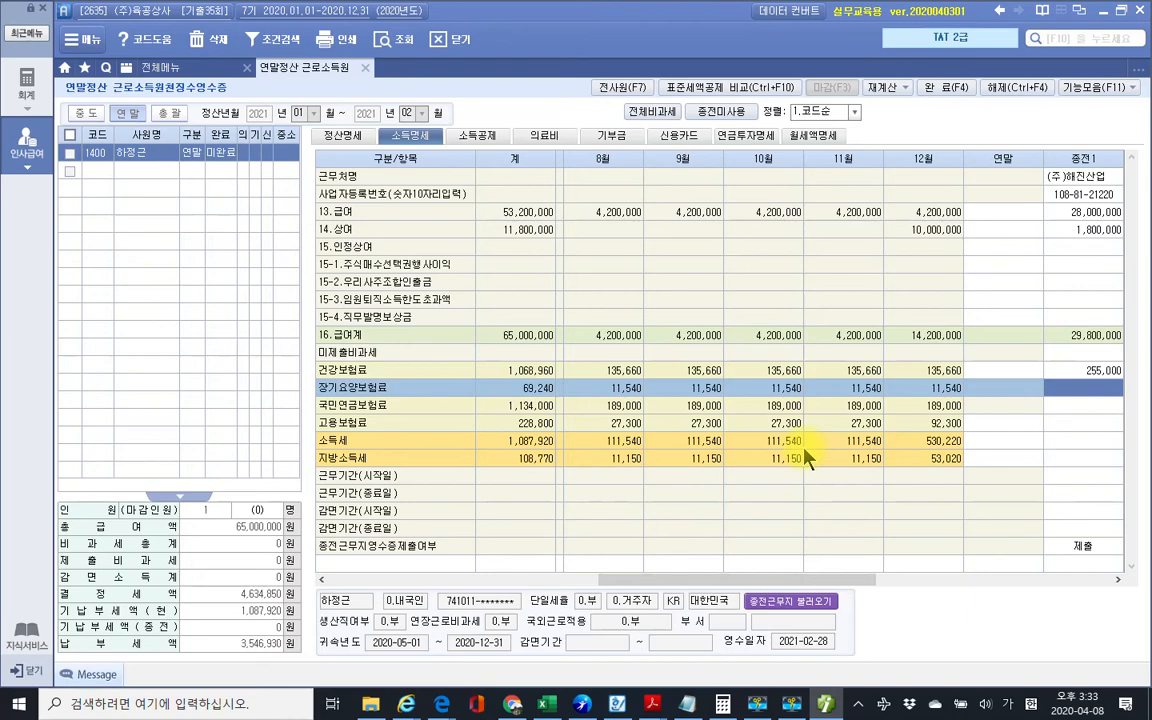
pyautogui.write('12080')
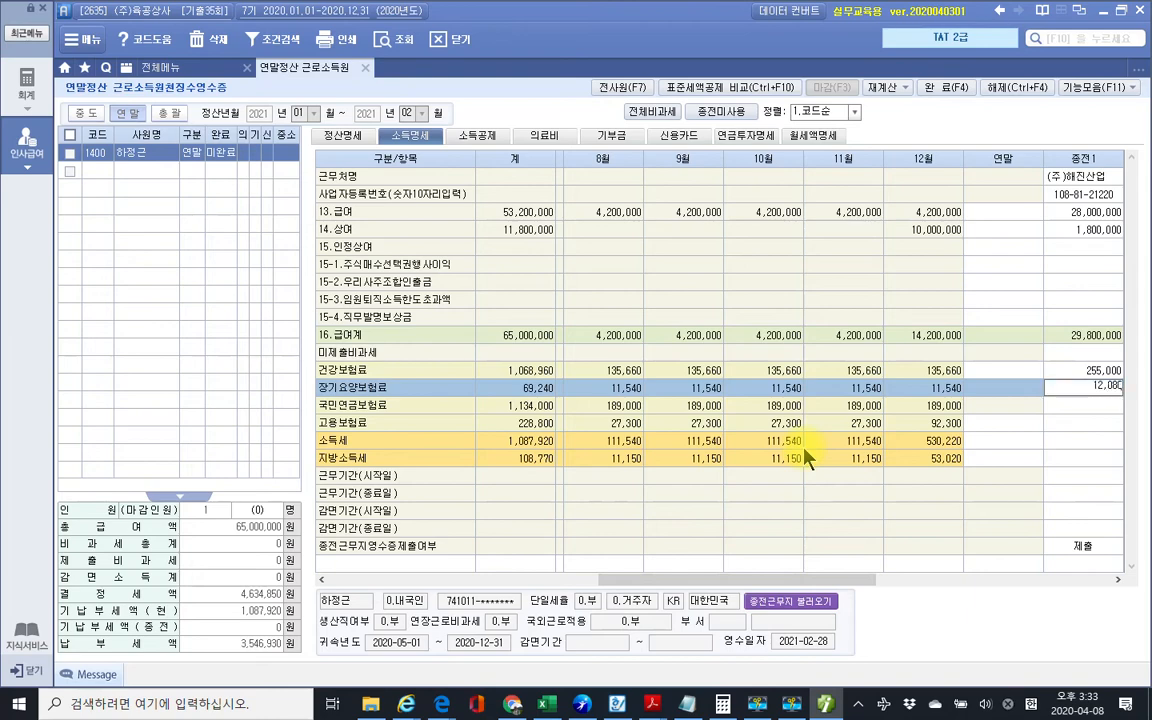
pyautogui.press('Return')
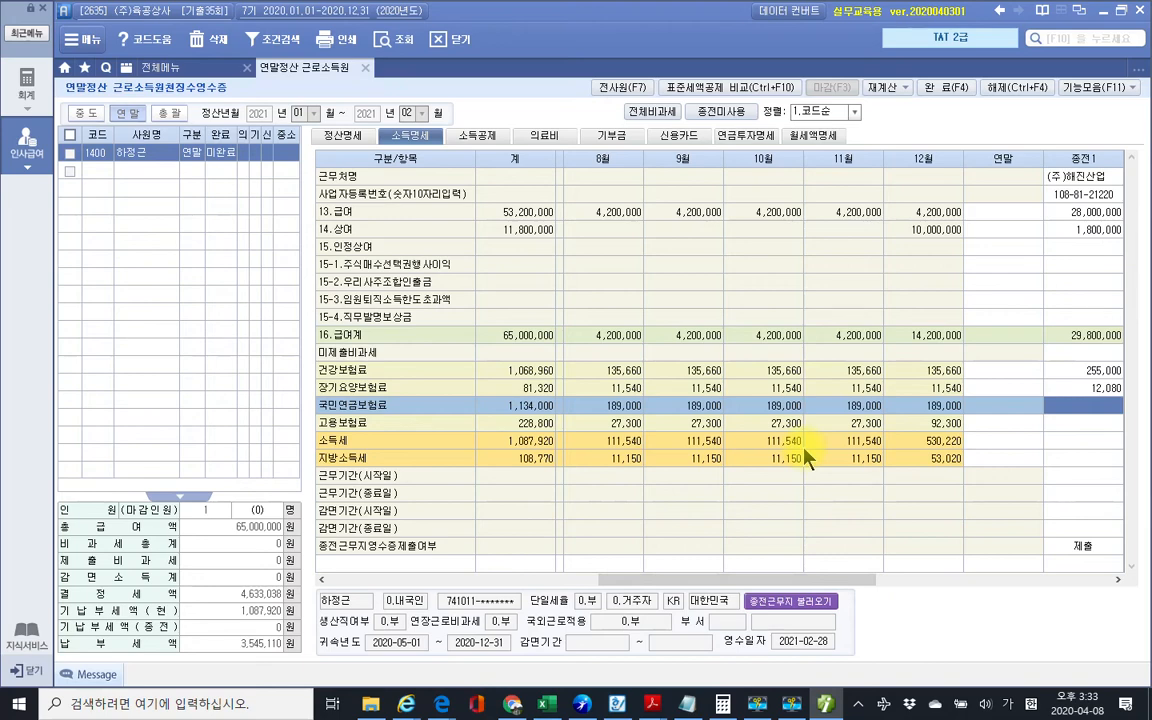
# Step: Enter the 종전1 국민연금보험료 of 500,000 and 고용보험료 of 50,000
pyautogui.write('5000000')
pyautogui.press('Return')
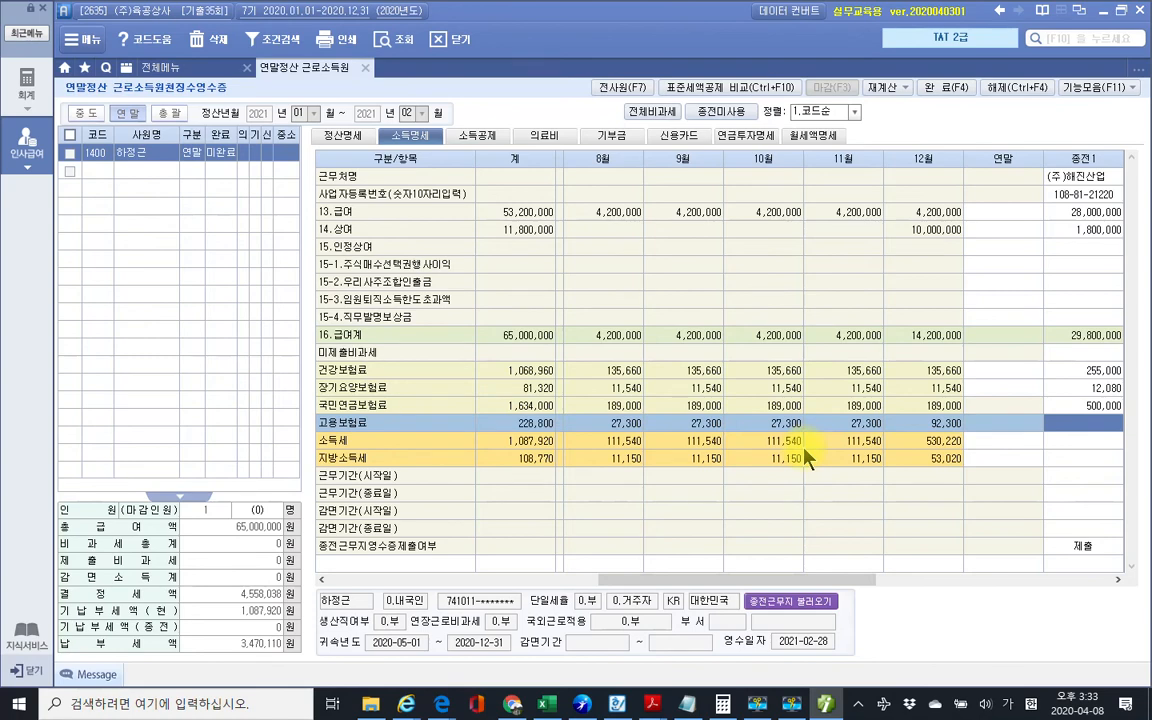
pyautogui.write('500000')
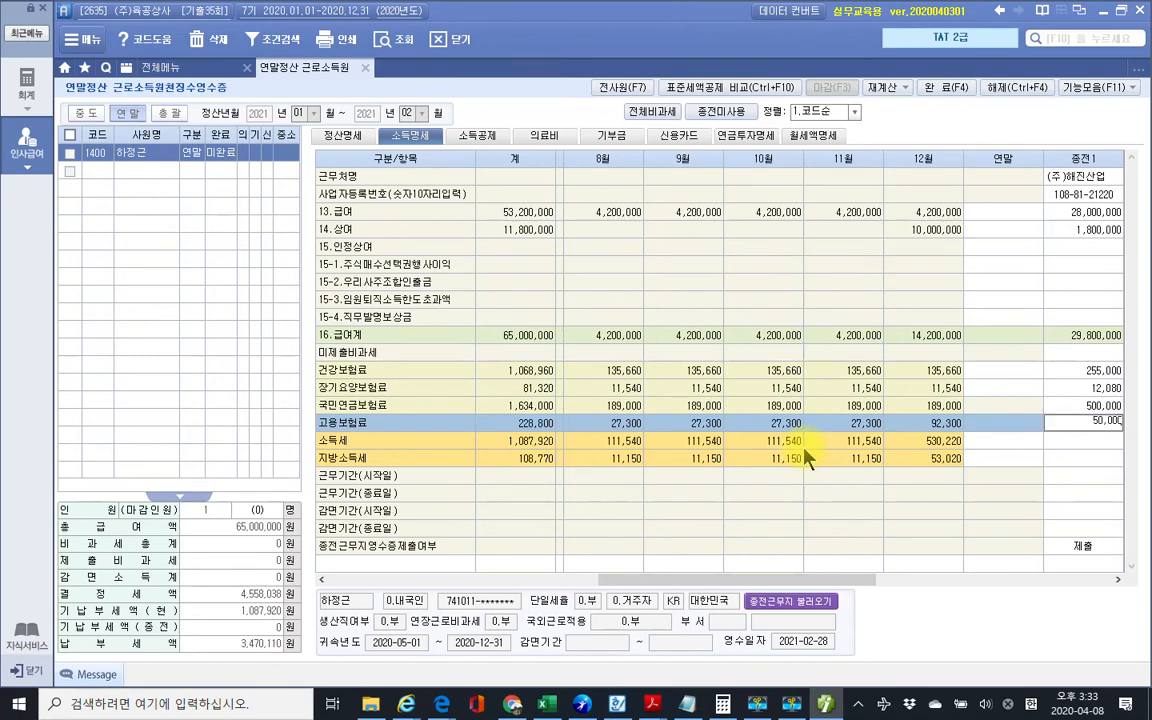
pyautogui.press('Return')
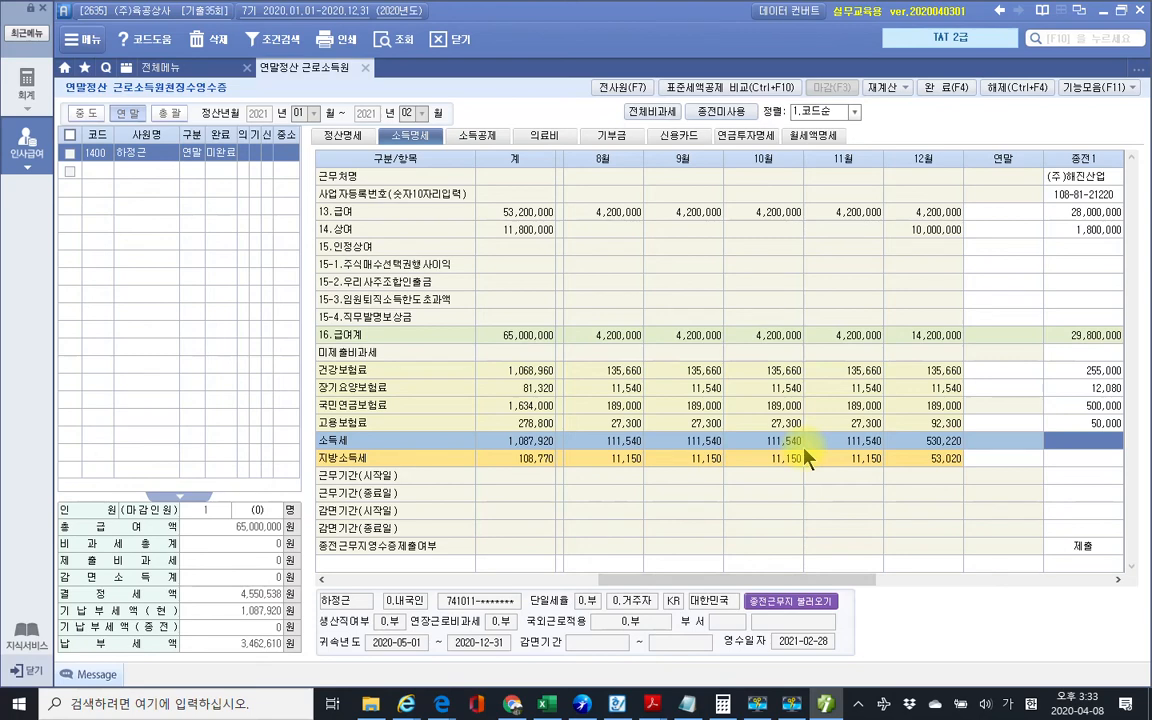
# Step: Enter the 종전1 소득세 of 1,250,000 and 지방소득세 of 125,000
pyautogui.write('1250000')
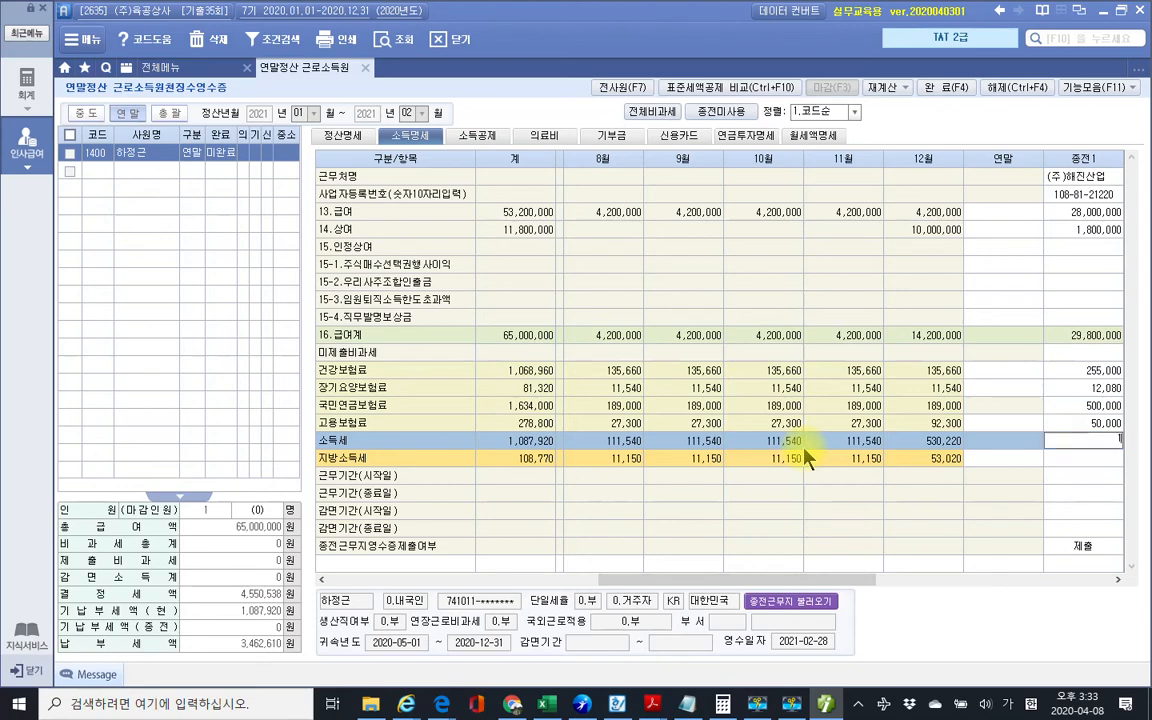
pyautogui.press('Return')
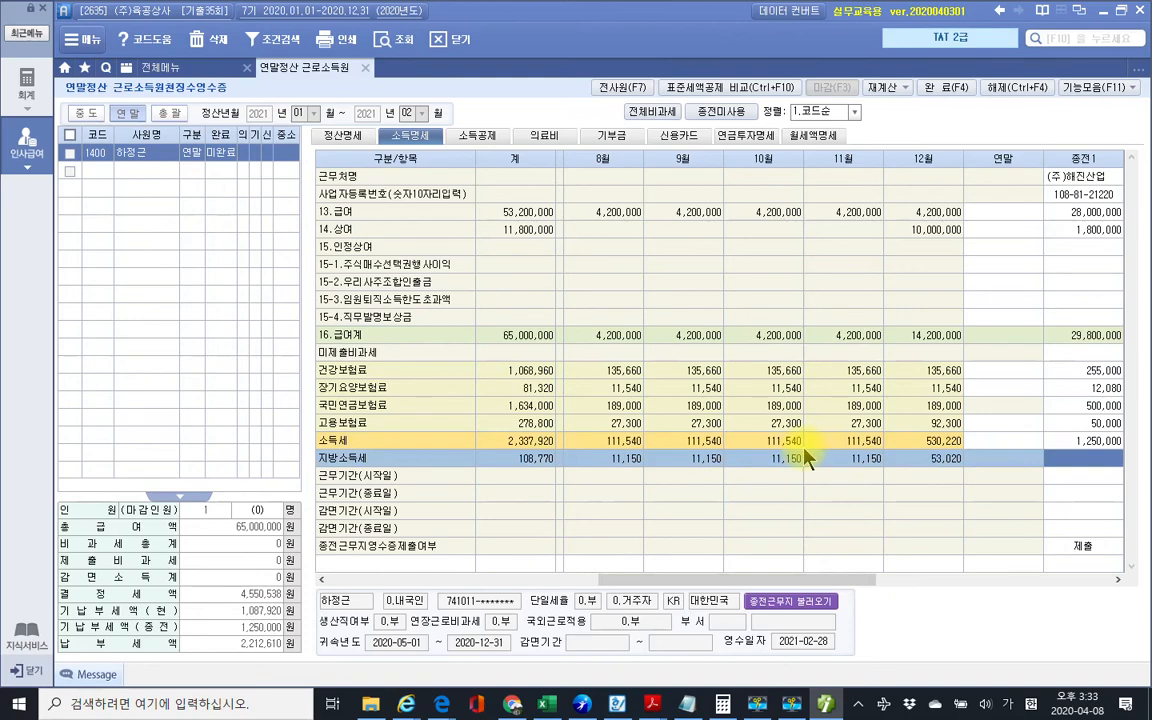
pyautogui.write('1250000')
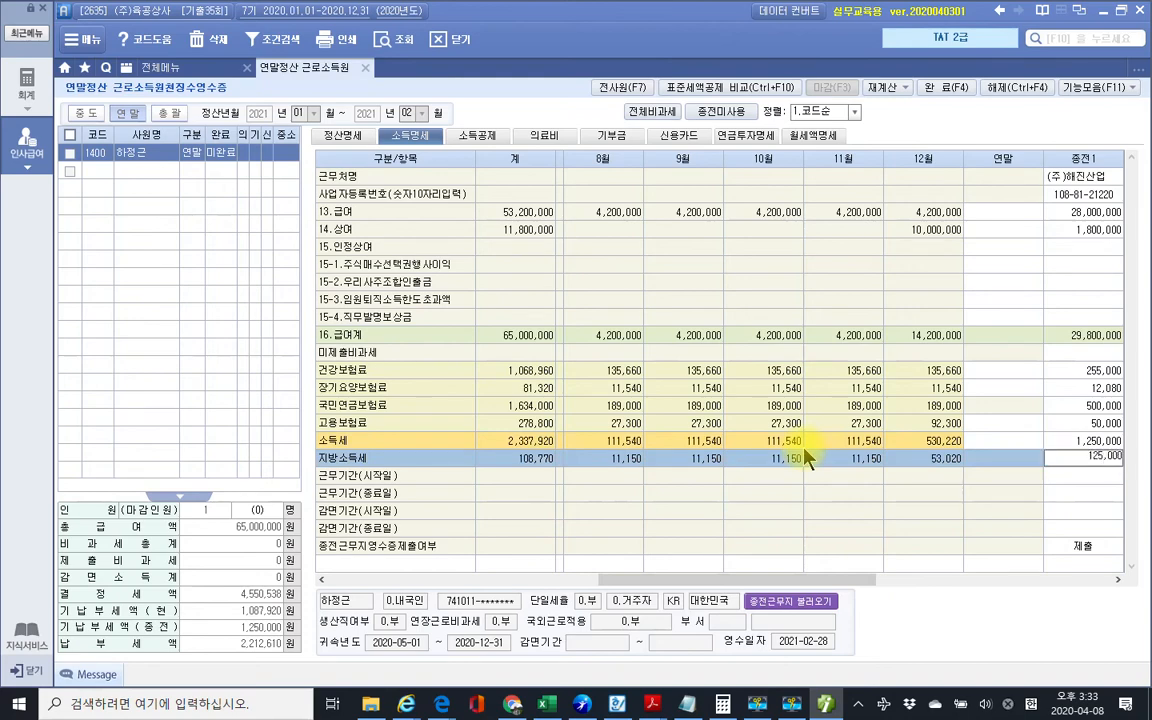
pyautogui.press('Return')
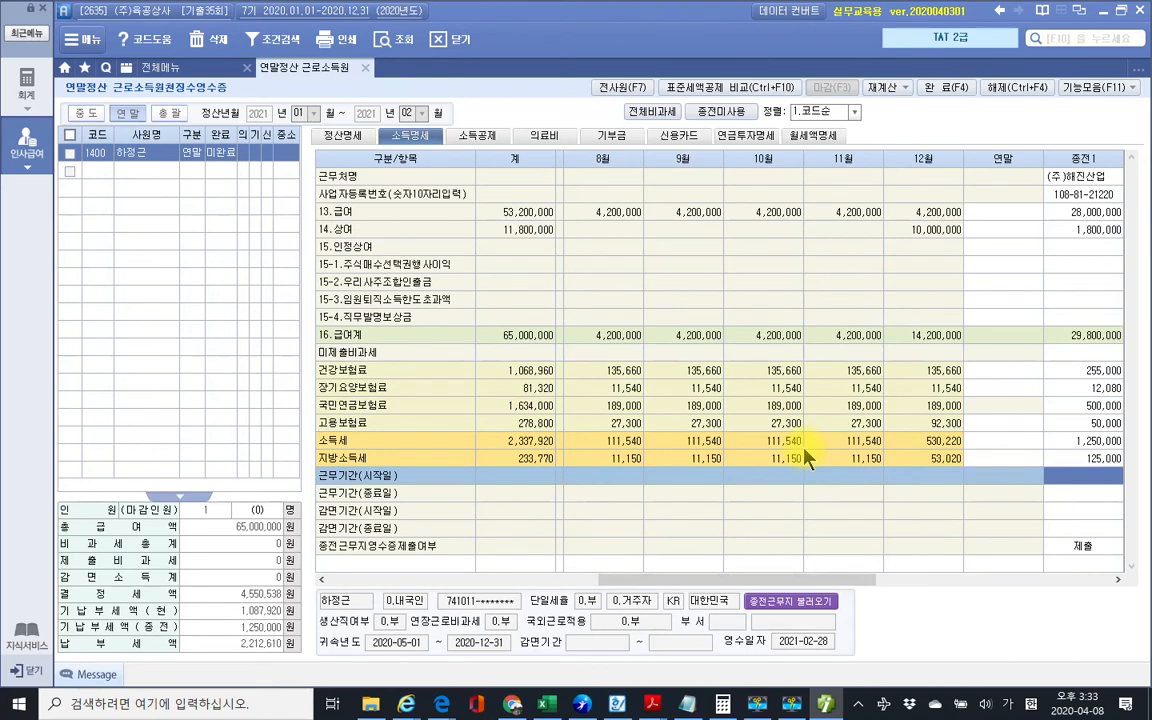
# Step: Set the 종전1 근무기간 from 2020-01-01 to 2020-04-30 and leave the 감면기간 start date blank
pyautogui.write('20200101')
pyautogui.press('Return')
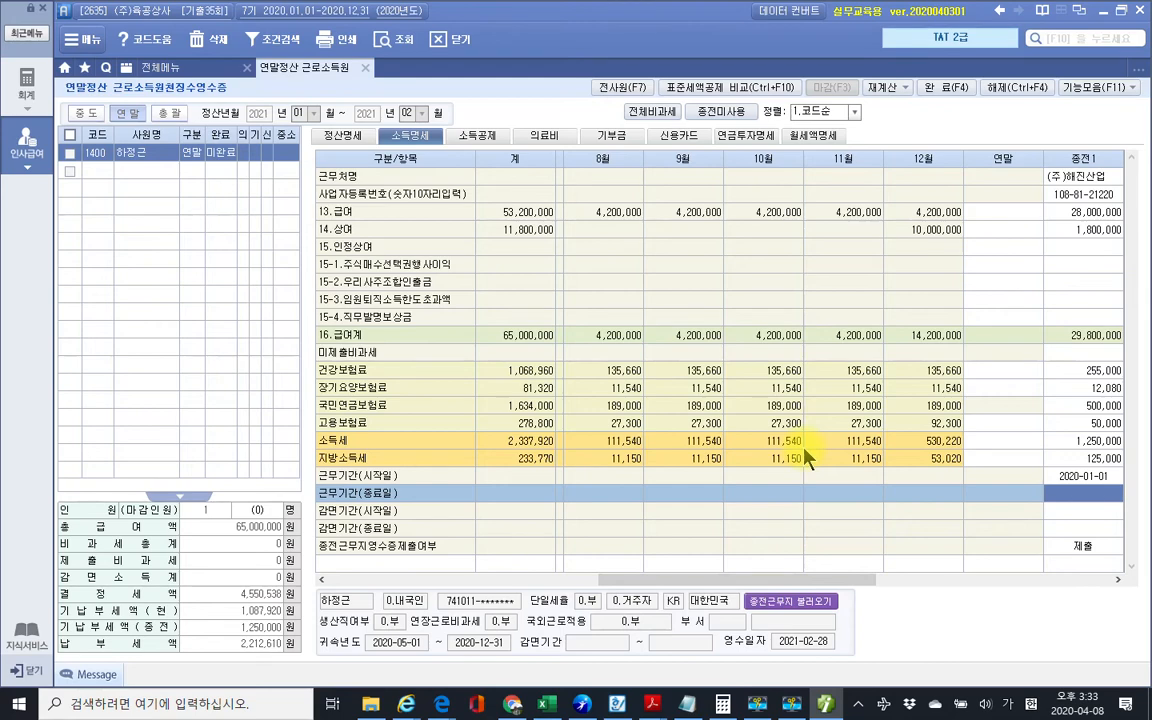
pyautogui.write('2020041')
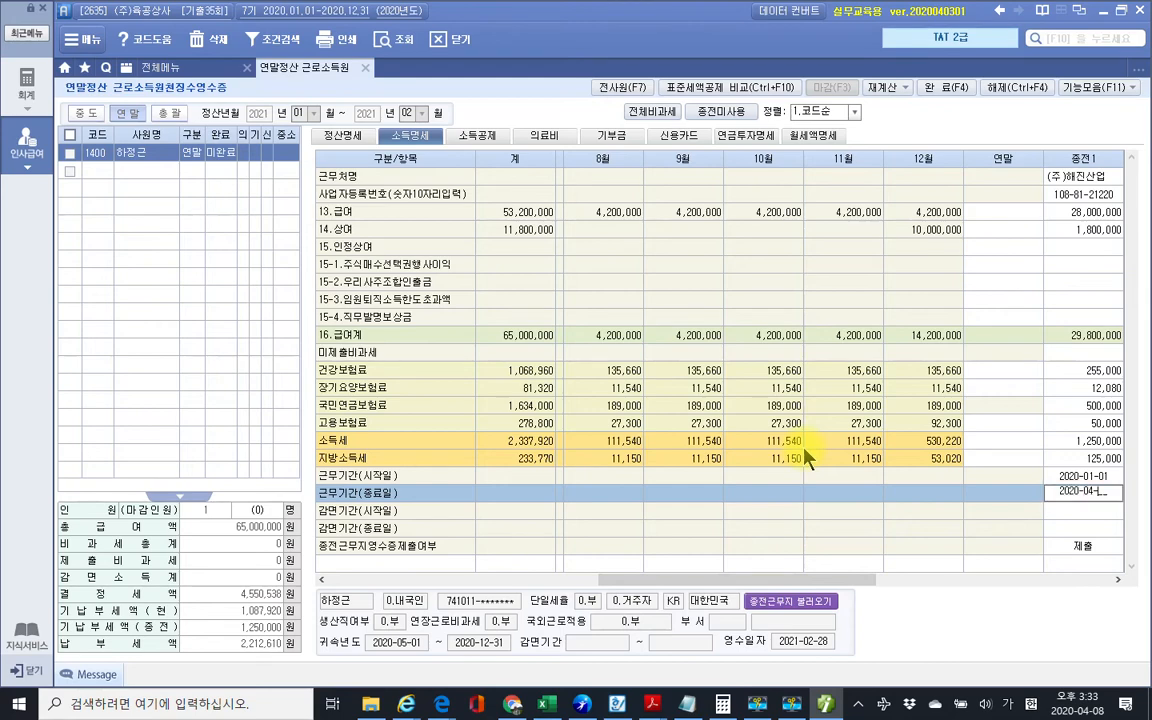
pyautogui.write('0')
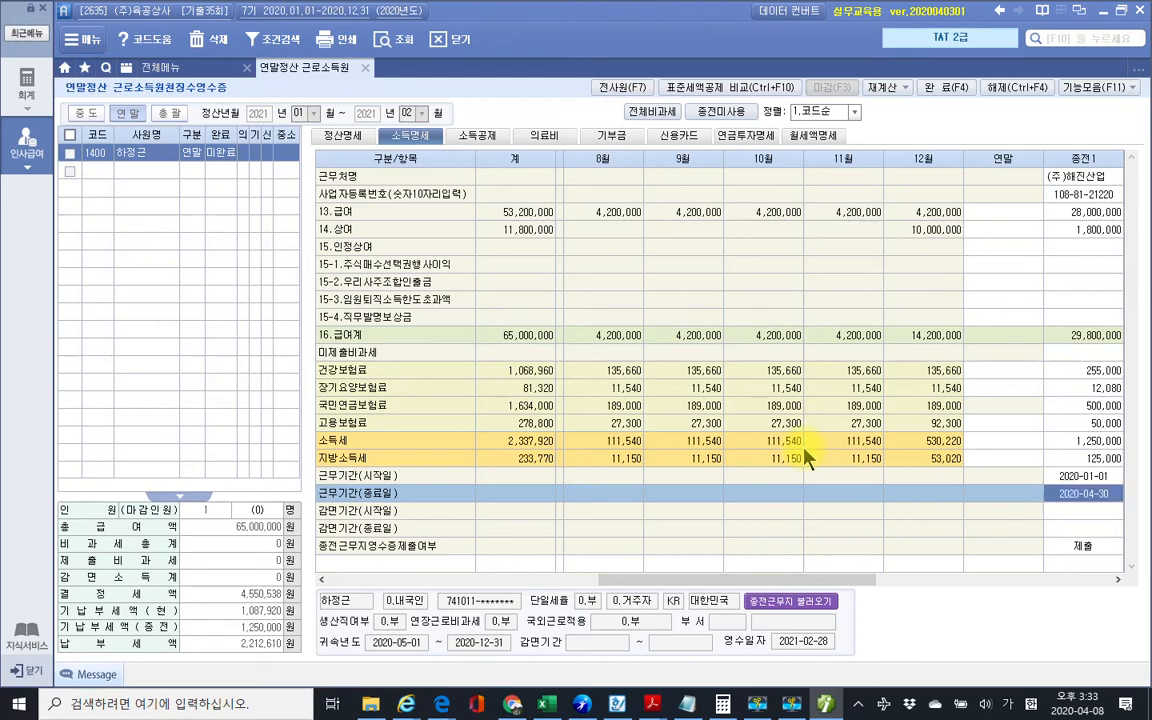
pyautogui.press('Return')
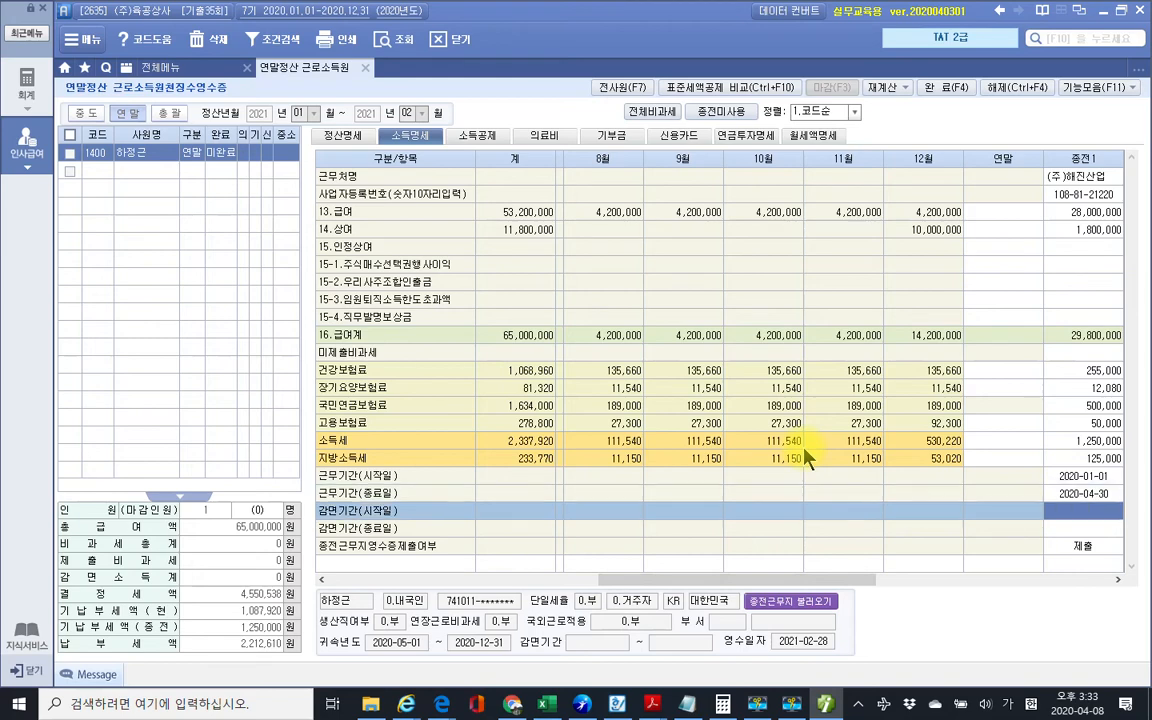
pyautogui.press('Return')
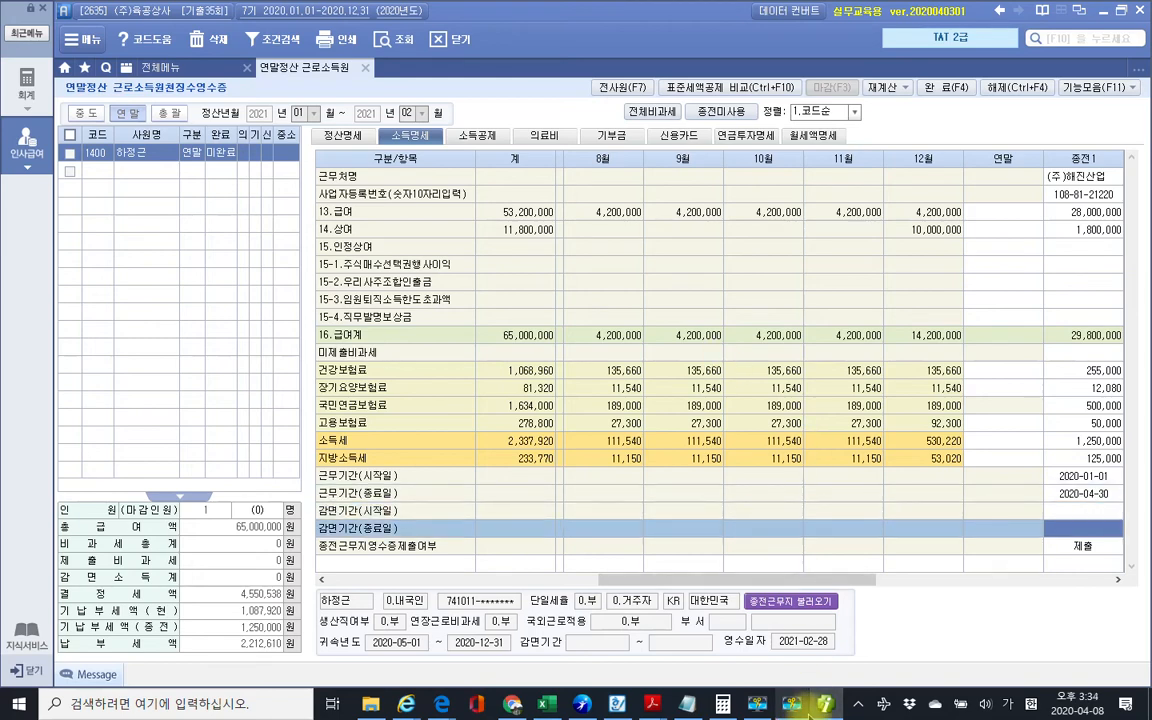
# Step: Switch to the exam PDF in Acrobat Reader and examine the 보장성보험 납입내역 in 자료 3
pyautogui.moveTo(652, 704)
pyautogui.click(720, 655)
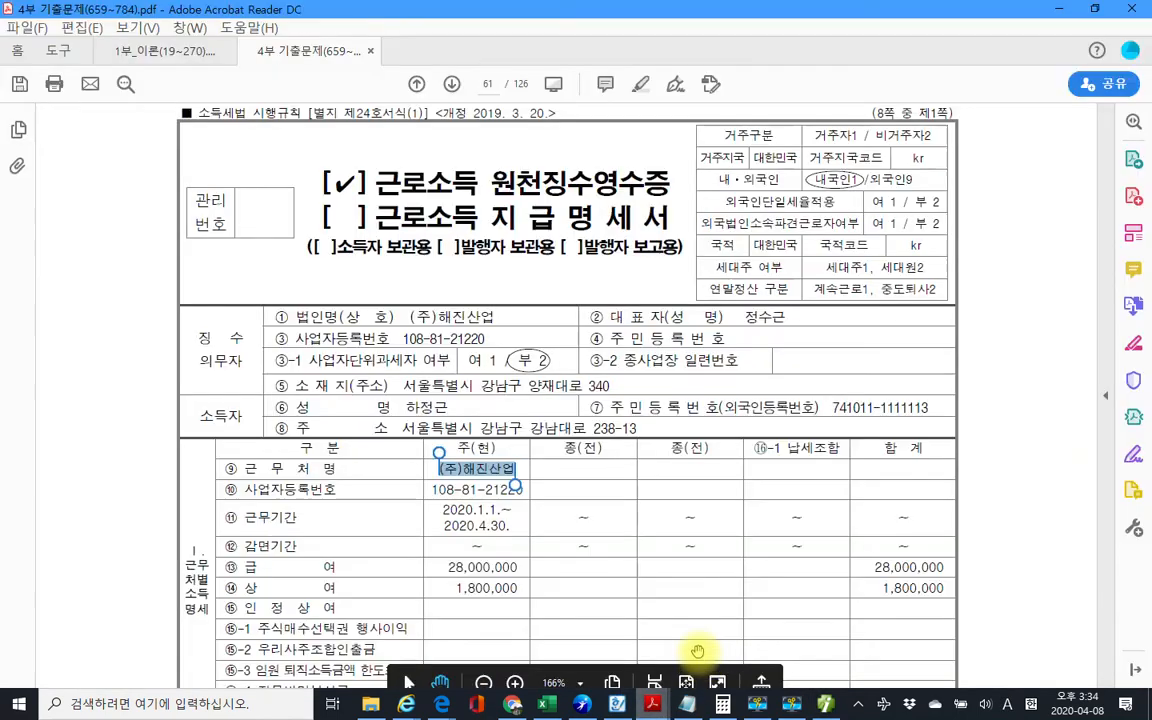
pyautogui.scroll(-10, 598, 428)
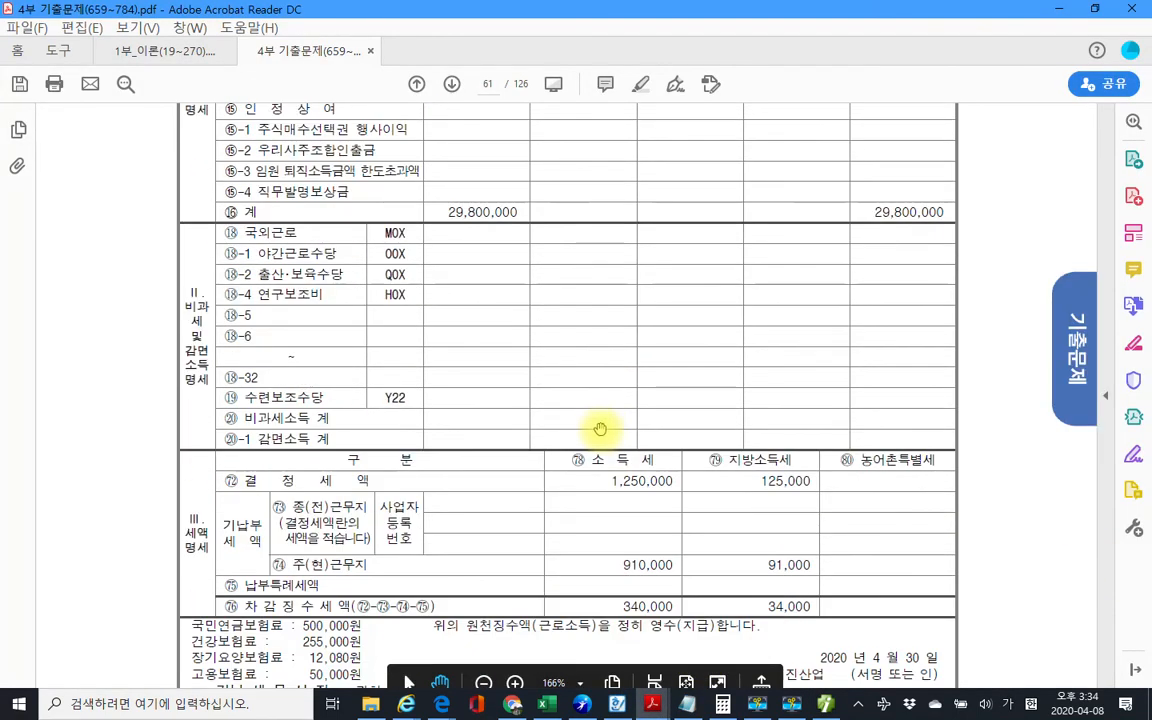
pyautogui.scroll(-10, 598, 428)
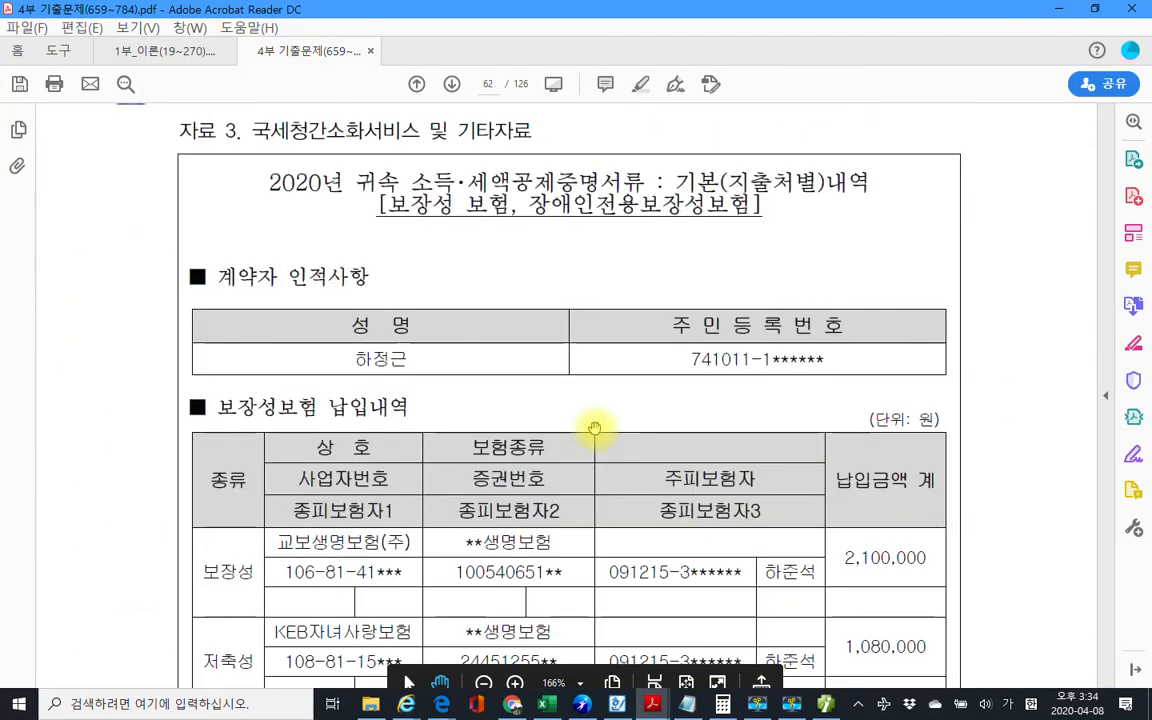
pyautogui.scroll(1, 594, 428)
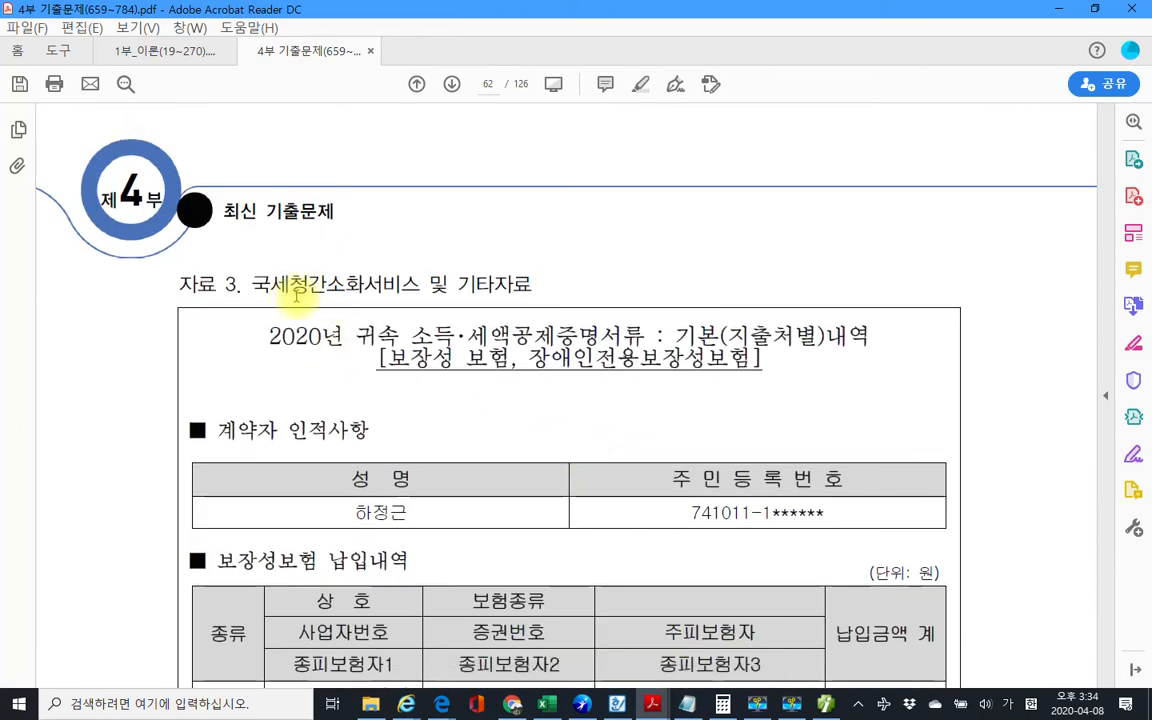
pyautogui.scroll(-2, 305, 335)
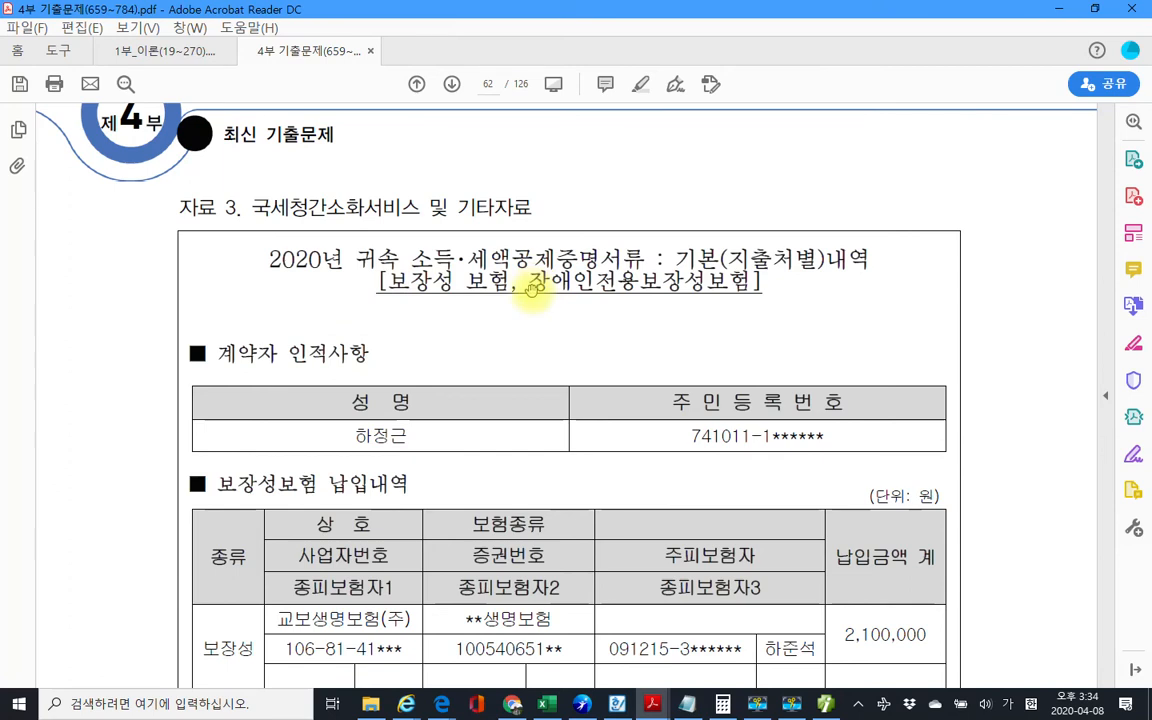
pyautogui.scroll(-4, 446, 292)
pyautogui.scroll(-1, 450, 328)
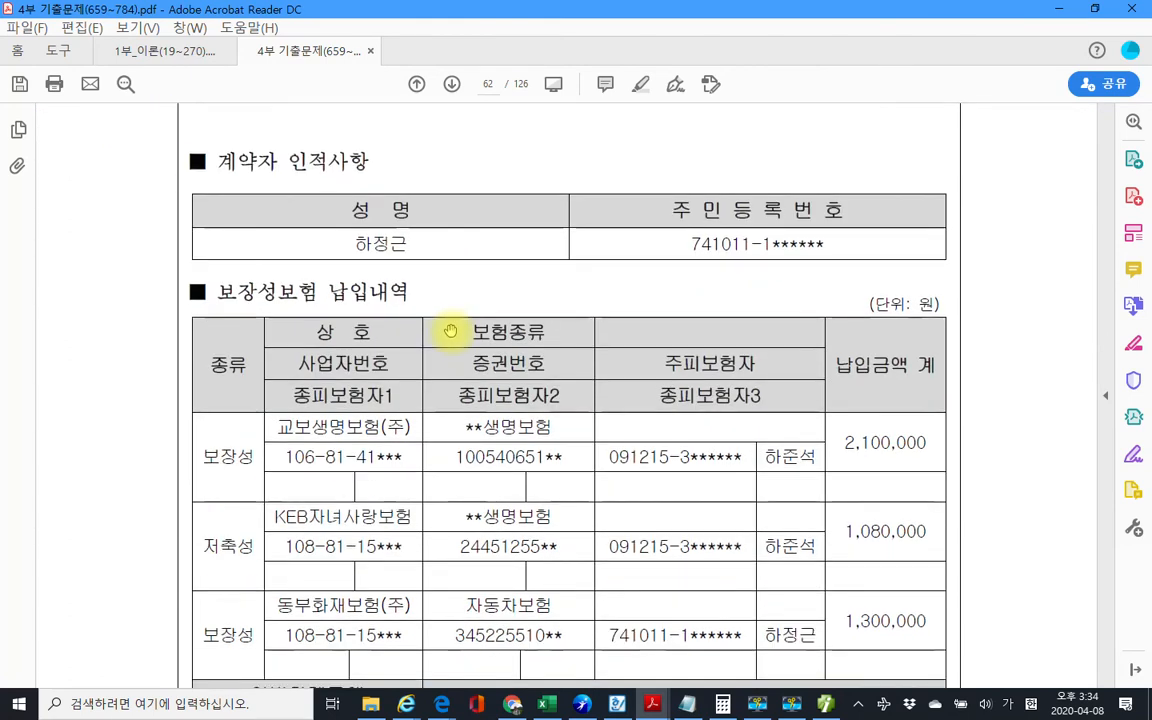
# Step: Circle the two 보장성 policies and their insured persons, and strike through the 저축성 policy
pyautogui.moveTo(251, 517); pyautogui.dragTo(213, 561)
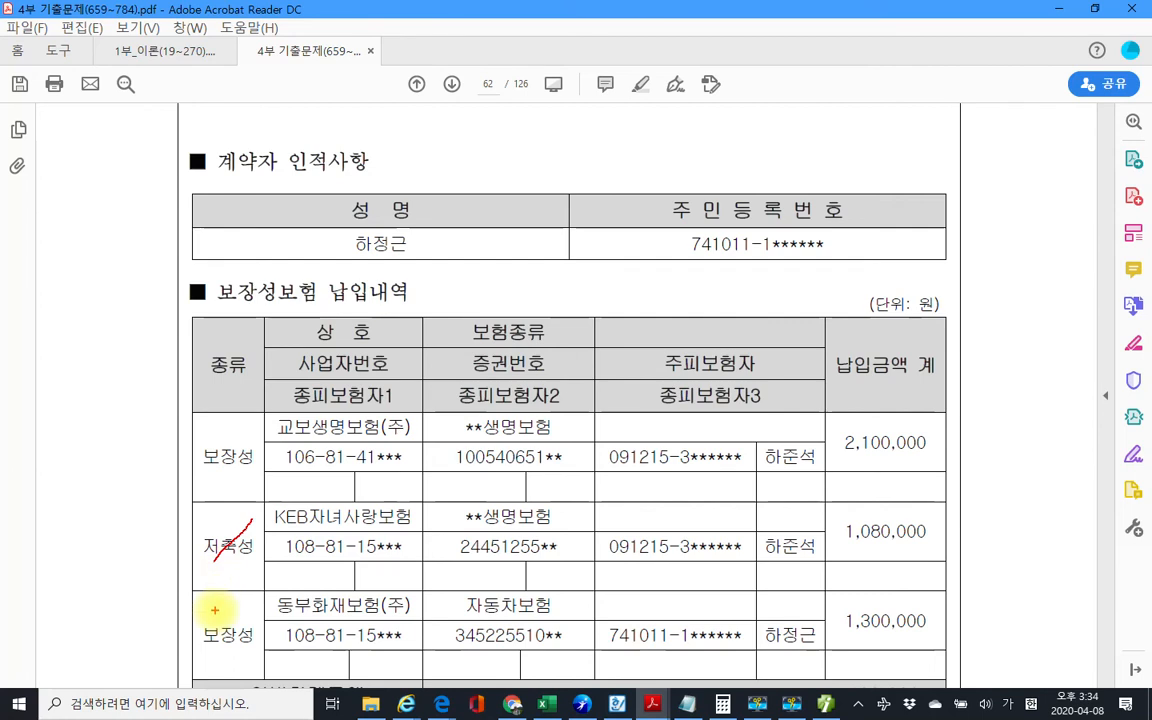
pyautogui.moveTo(210, 434)
pyautogui.mouseDown()
pyautogui.moveTo(190, 468)
pyautogui.moveTo(285, 480)
pyautogui.mouseUp()
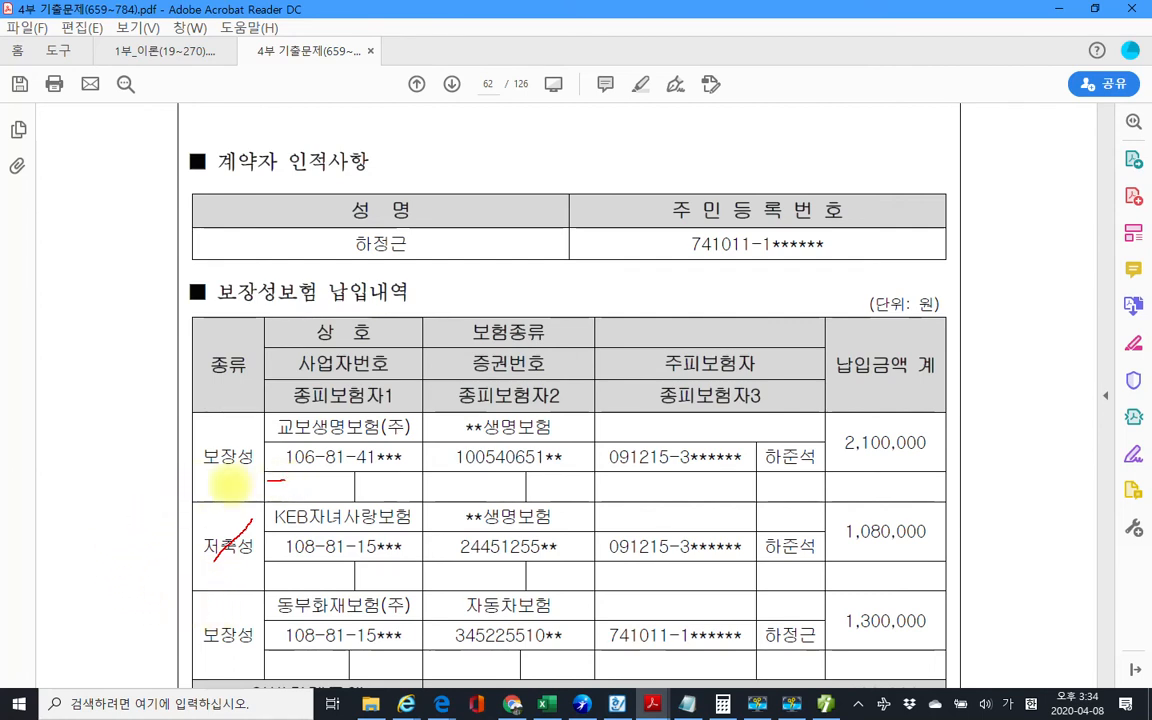
pyautogui.moveTo(230, 432); pyautogui.dragTo(252, 452)
pyautogui.moveTo(228, 615)
pyautogui.mouseDown()
pyautogui.moveTo(196, 638)
pyautogui.moveTo(250, 650)
pyautogui.mouseUp()
pyautogui.moveTo(808, 470)
pyautogui.mouseDown()
pyautogui.moveTo(742, 462)
pyautogui.moveTo(768, 437)
pyautogui.moveTo(815, 452)
pyautogui.mouseUp()
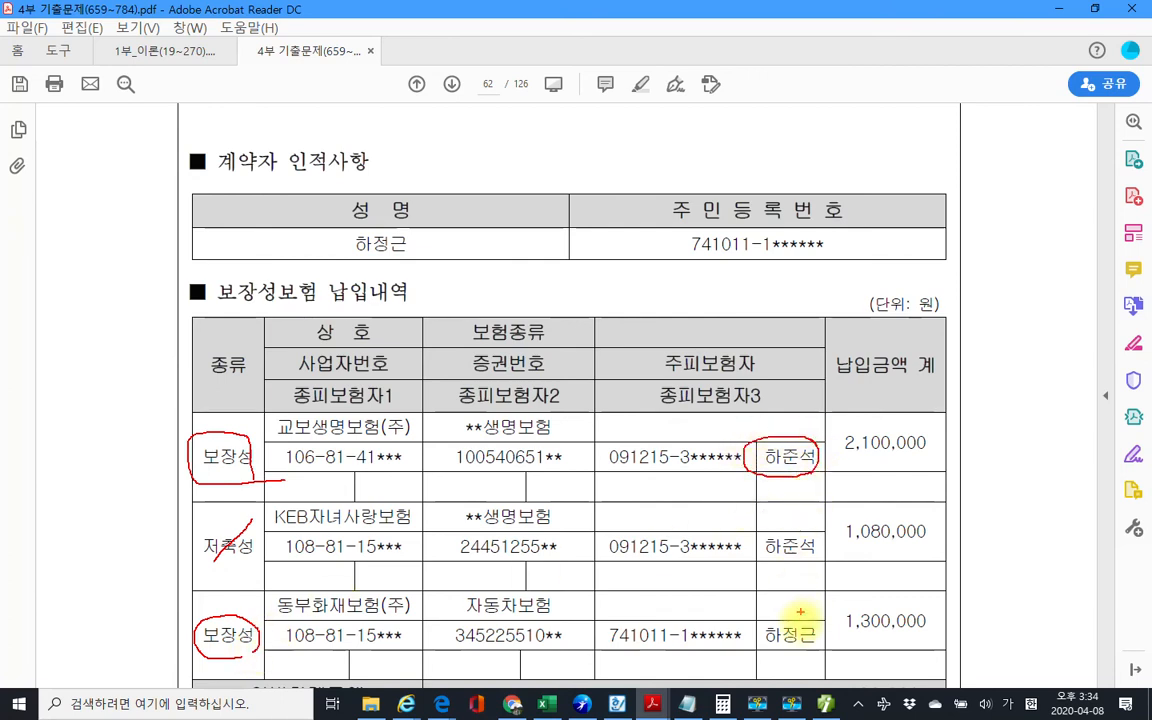
pyautogui.moveTo(815, 651)
pyautogui.mouseDown()
pyautogui.moveTo(746, 660)
pyautogui.moveTo(740, 617)
pyautogui.moveTo(818, 643)
pyautogui.moveTo(828, 664)
pyautogui.mouseUp()
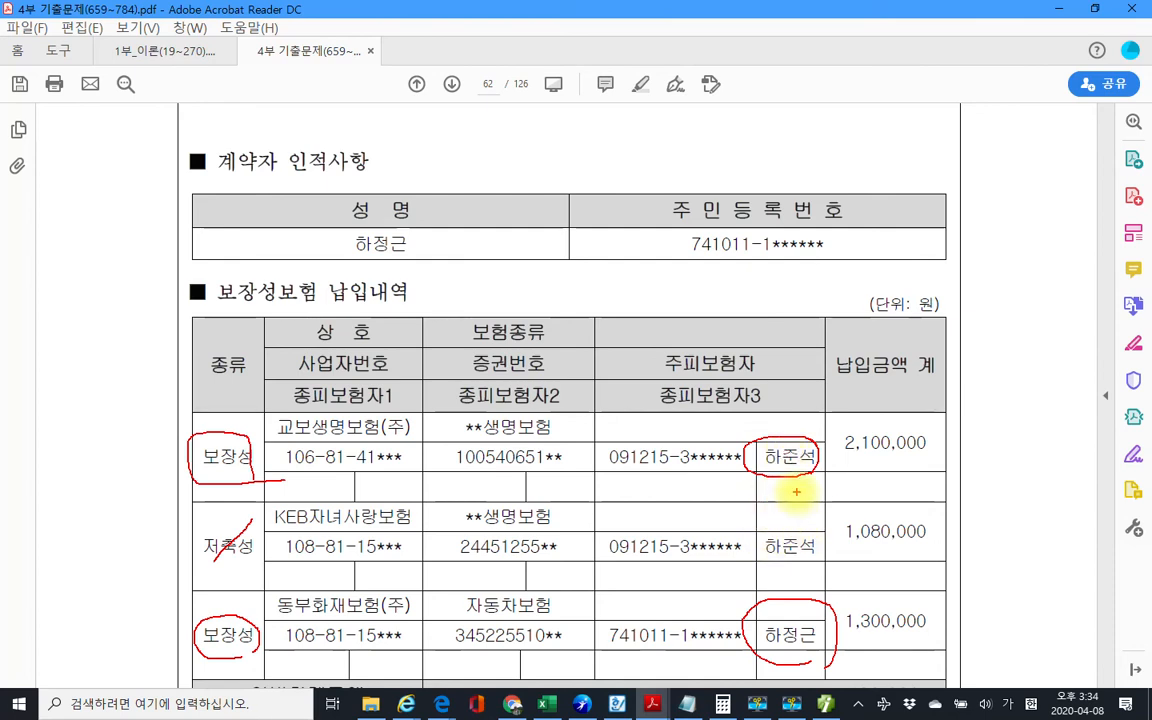
pyautogui.press('Escape')
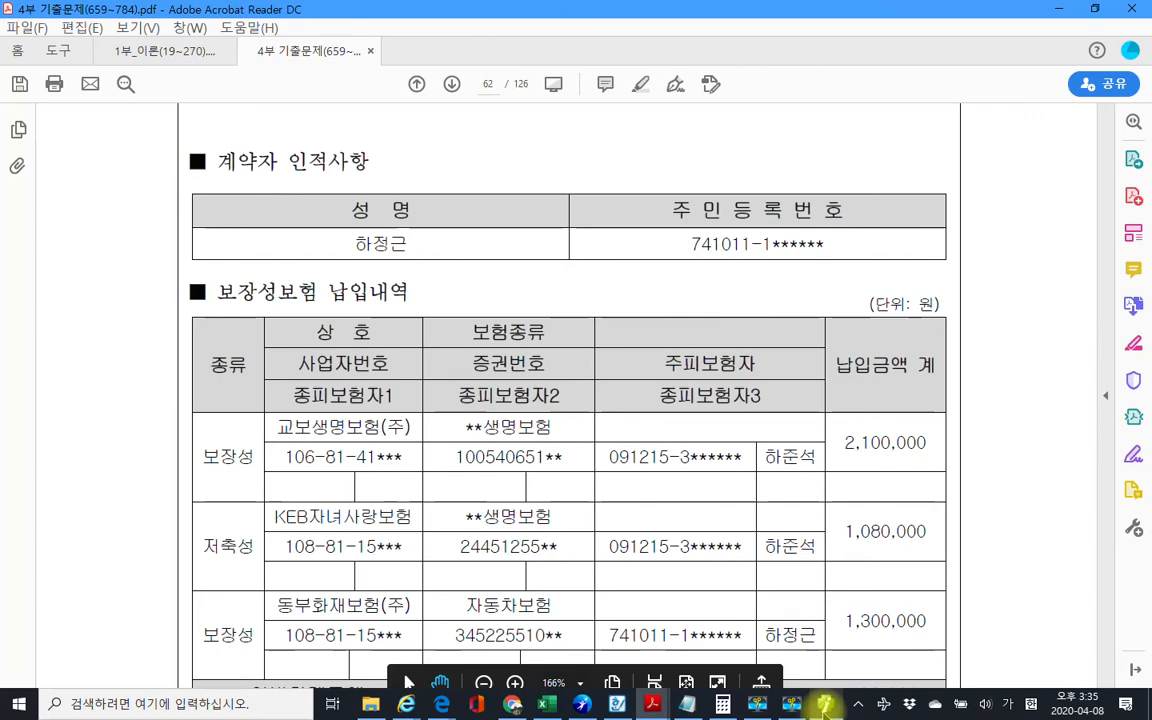
# Step: Return to the payroll program's 소득공제 section and enter 2,100,000 as the 20세이하 child's 국세청 보장성 보험료
pyautogui.moveTo(822, 703)
pyautogui.click(805, 645)
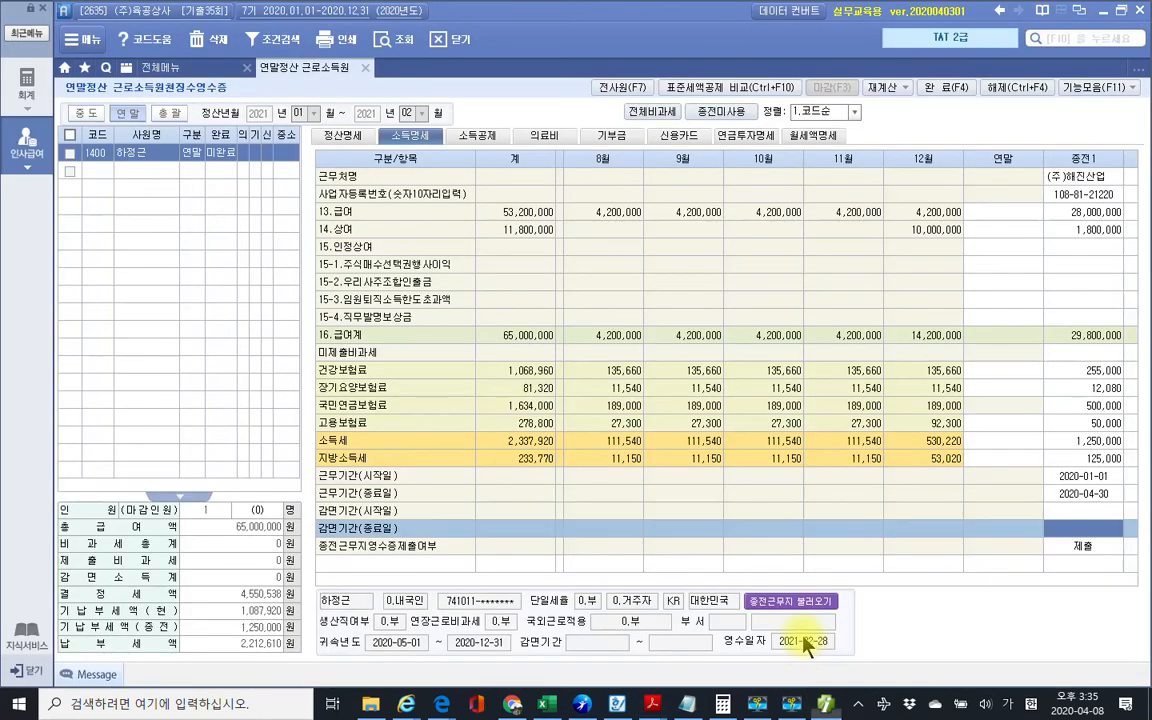
pyautogui.click(488, 140)
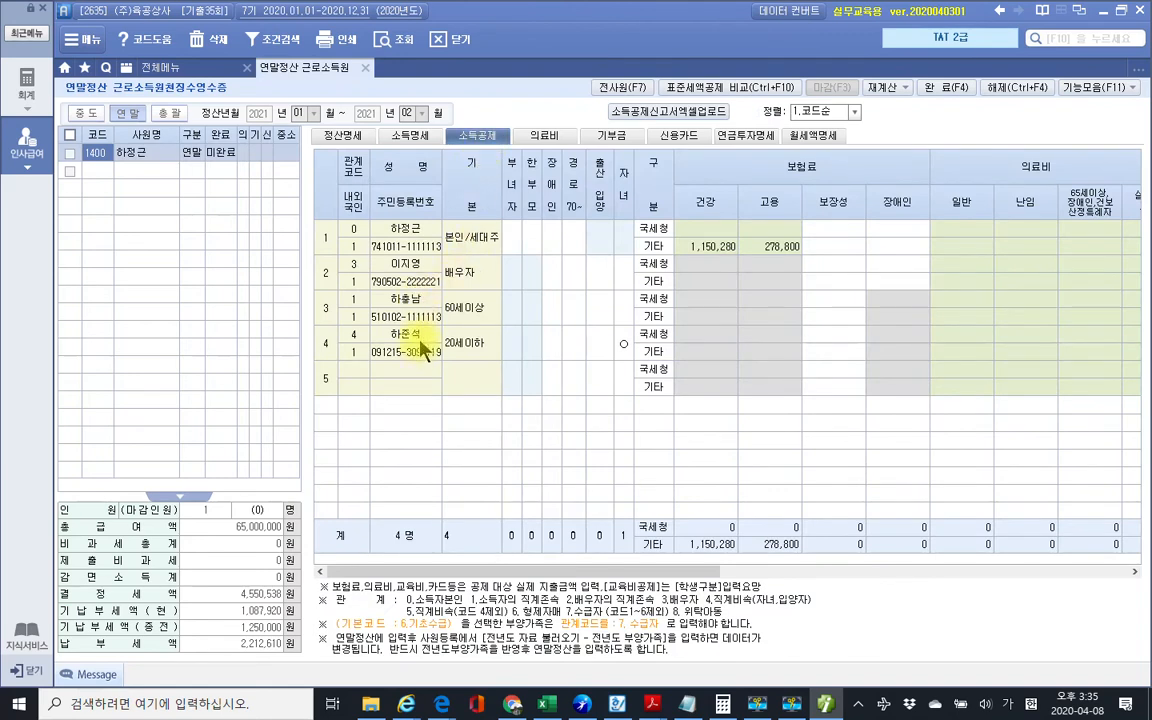
pyautogui.click(458, 345)
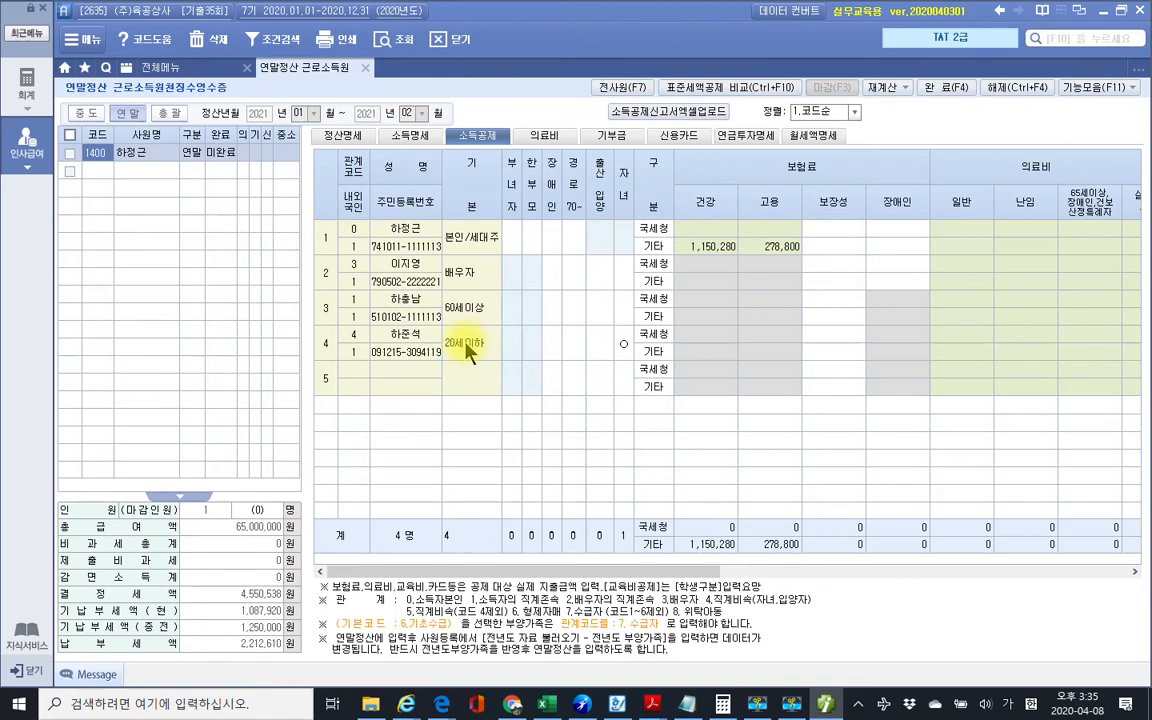
pyautogui.click(824, 337)
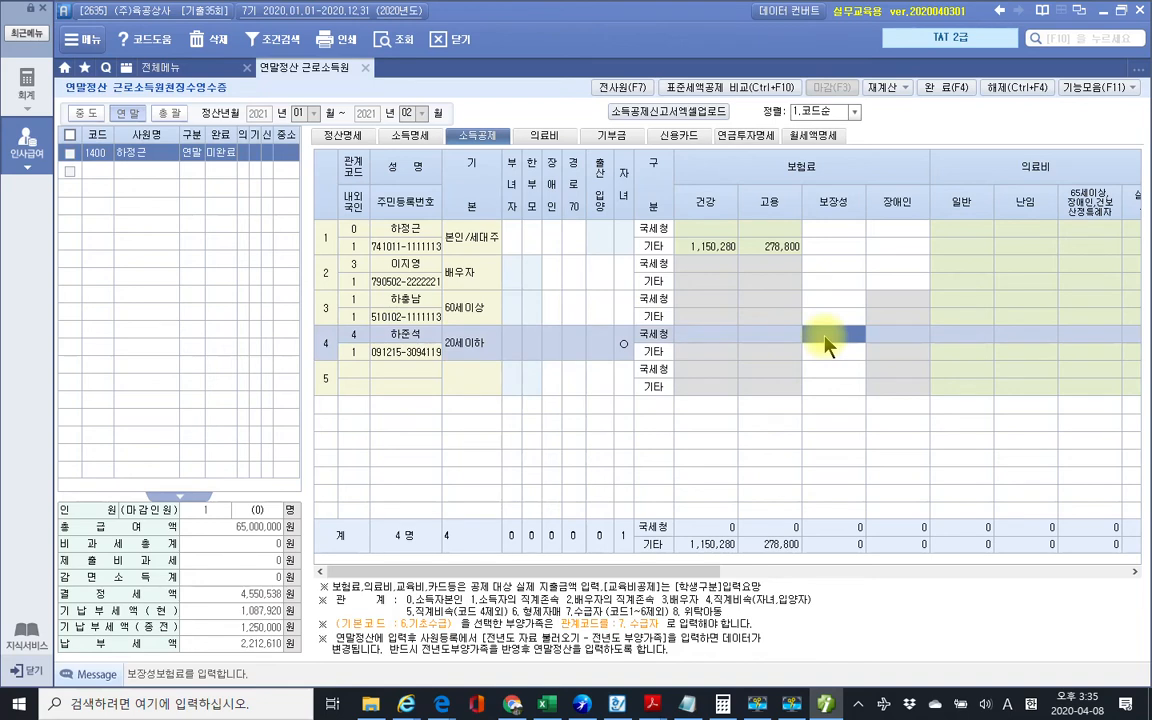
pyautogui.write('1100000')
pyautogui.press('Return')
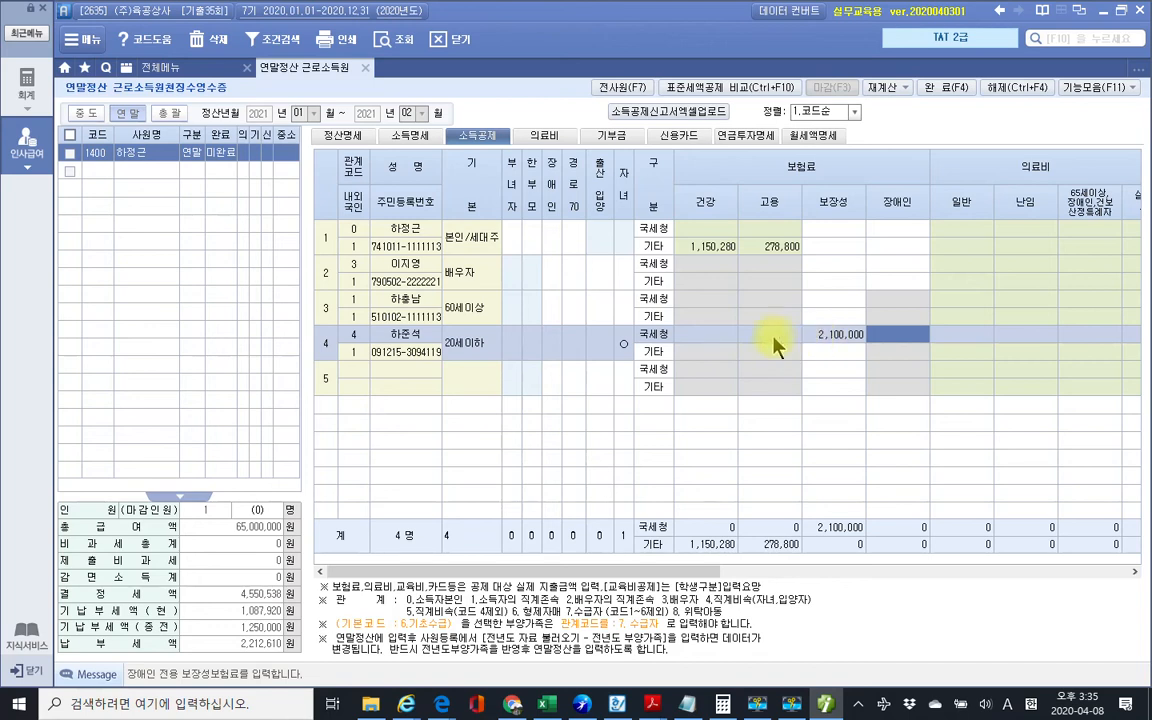
# Step: Enter 1,300,000 as the 국세청 보장성 보험료 for the 본인/세대주 row
pyautogui.click(452, 234)
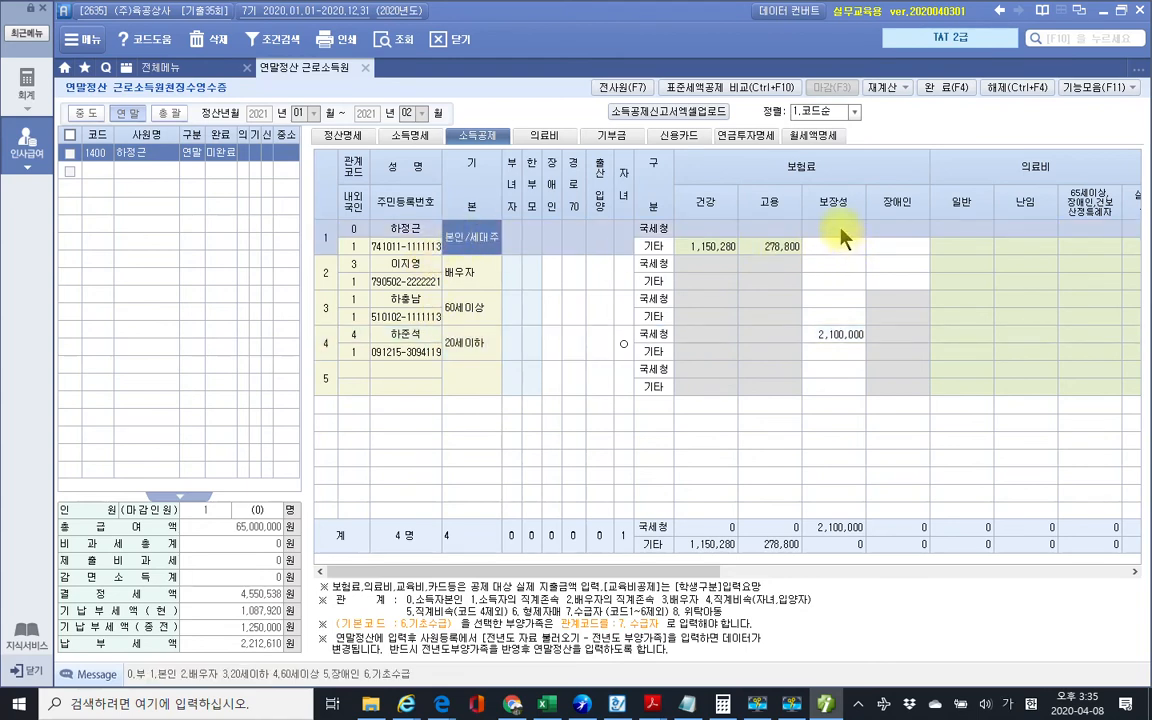
pyautogui.click(839, 229)
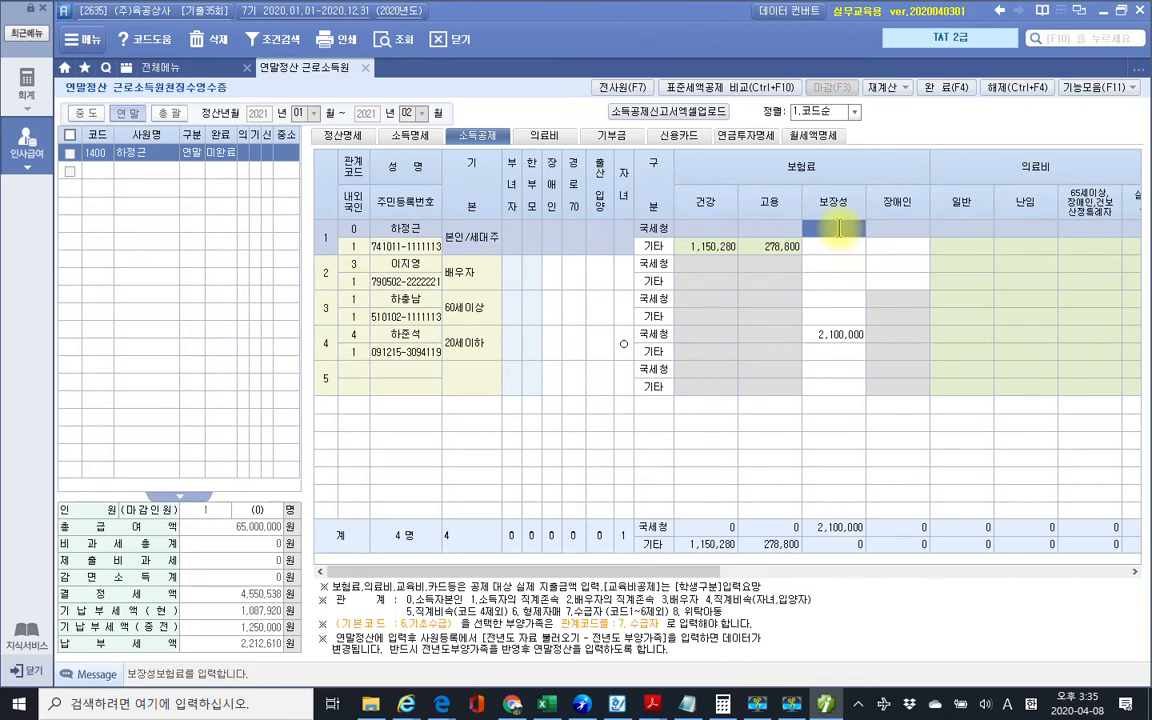
pyautogui.write('1300000')
pyautogui.press('Return')
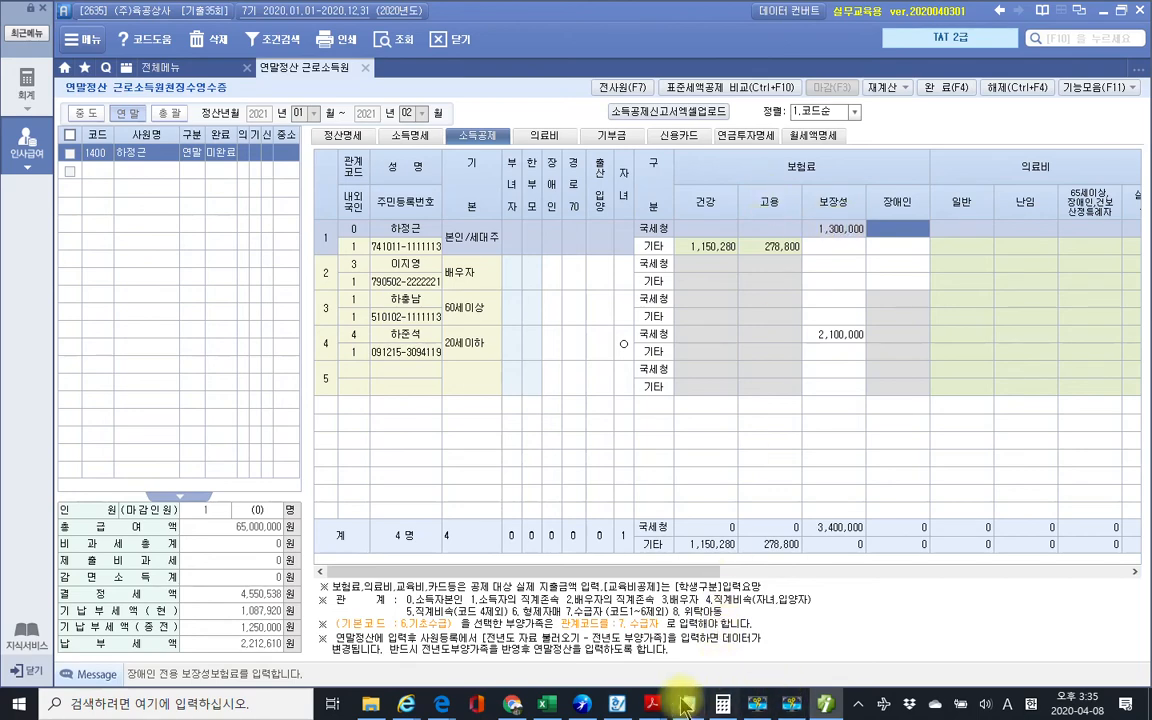
# Step: Switch to the exam PDF in Acrobat Reader and examine the 의료비 지출내역 on page 63
pyautogui.moveTo(653, 705)
pyautogui.click(722, 638)
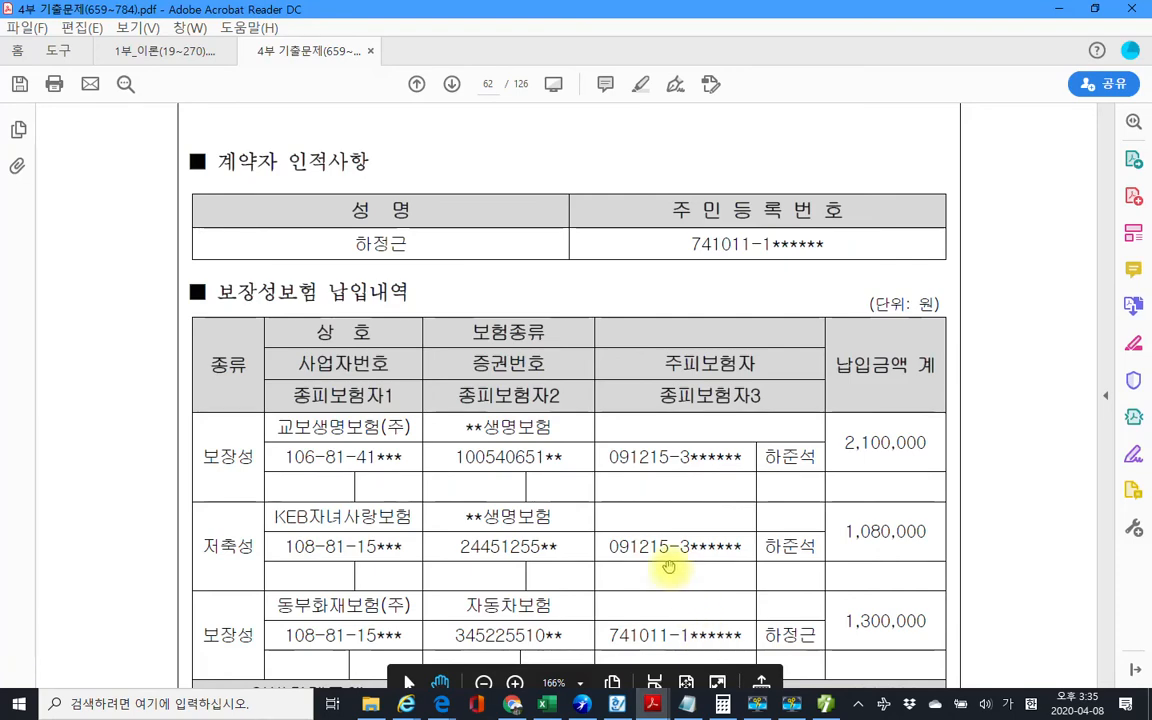
pyautogui.scroll(-5, 660, 515)
pyautogui.scroll(-15, 660, 515)
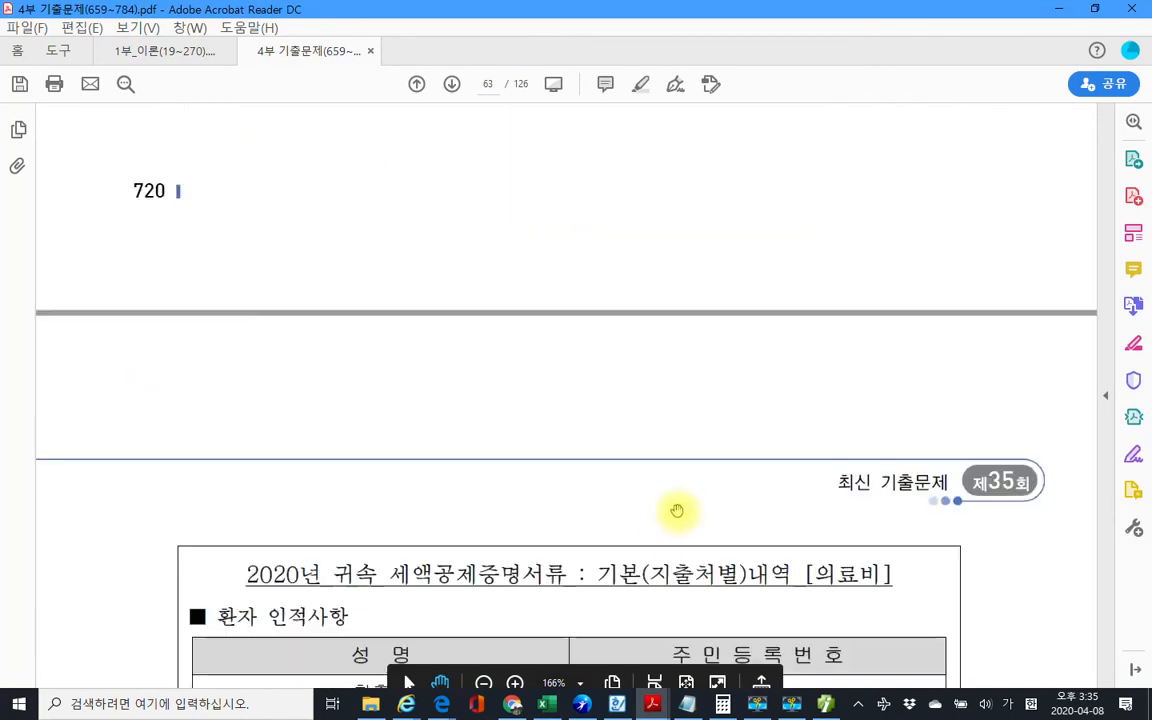
pyautogui.scroll(-3, 677, 512)
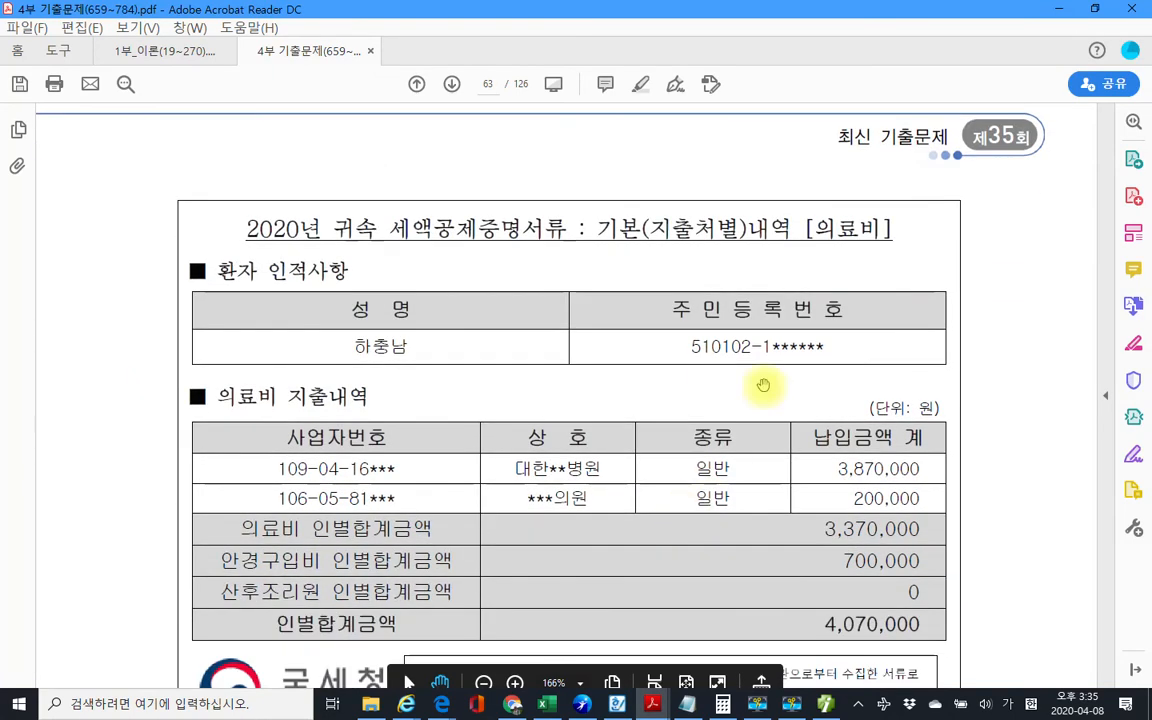
pyautogui.scroll(-3, 617, 468)
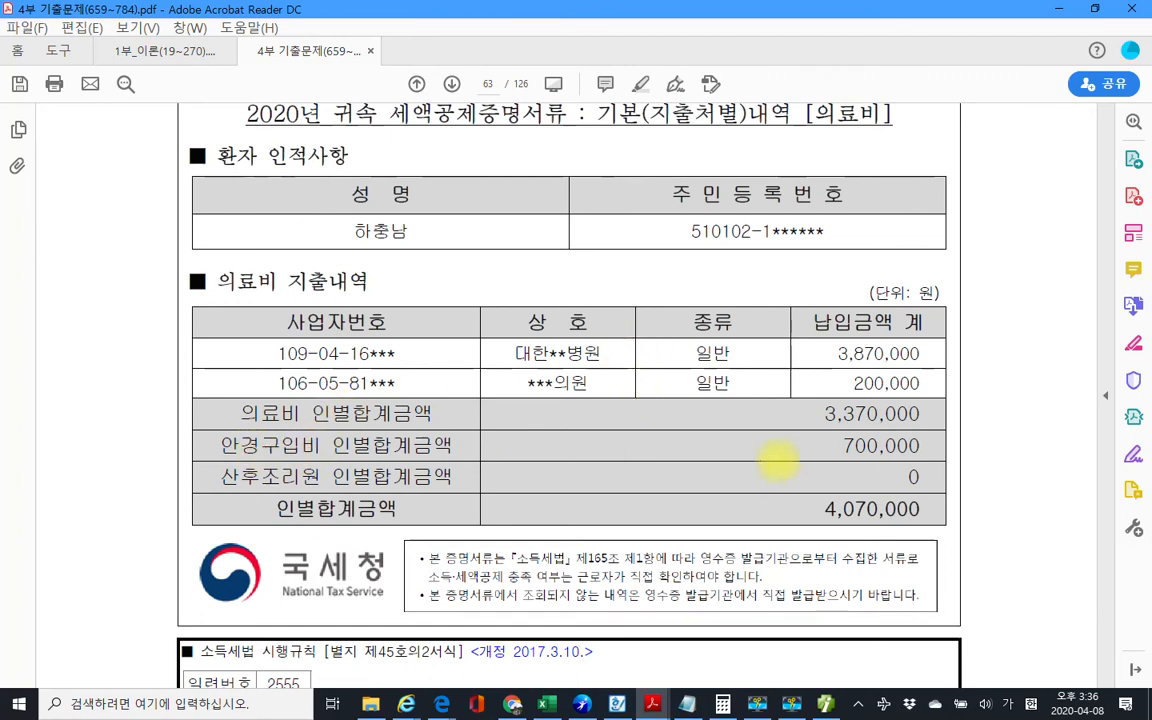
# Step: Mark the 700,000 안경구입비 amount with a handwritten 500,000 beside it, and circle the patient's name
pyautogui.moveTo(800, 434)
pyautogui.mouseDown()
pyautogui.moveTo(871, 458)
pyautogui.moveTo(937, 458)
pyautogui.mouseUp()
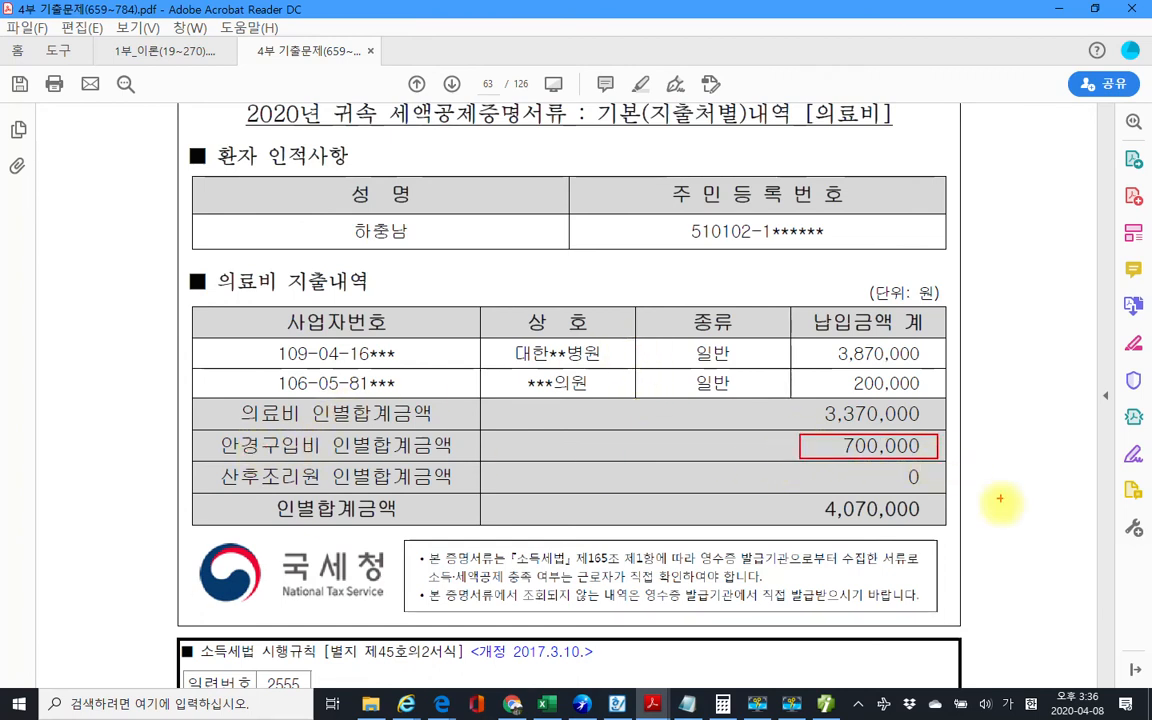
pyautogui.moveTo(970, 414)
pyautogui.mouseDown()
pyautogui.moveTo(958, 470)
pyautogui.moveTo(972, 456)
pyautogui.moveTo(1076, 444)
pyautogui.mouseUp()
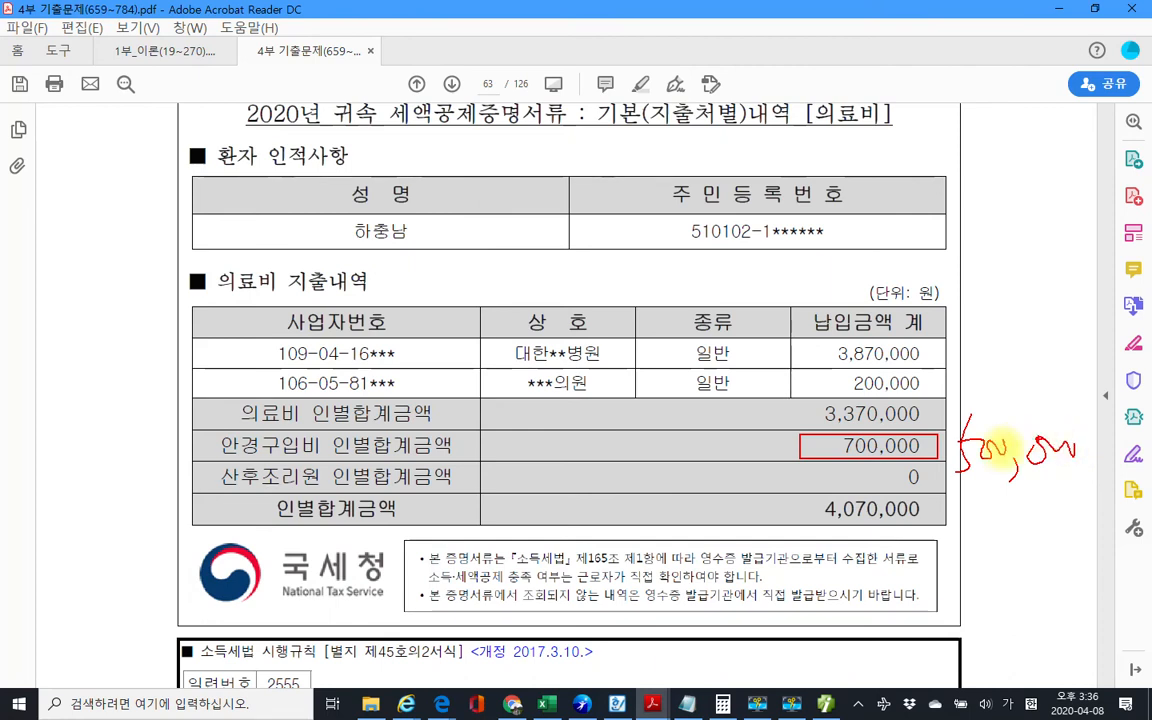
pyautogui.moveTo(433, 243)
pyautogui.mouseDown()
pyautogui.moveTo(415, 245)
pyautogui.moveTo(345, 203)
pyautogui.mouseUp()
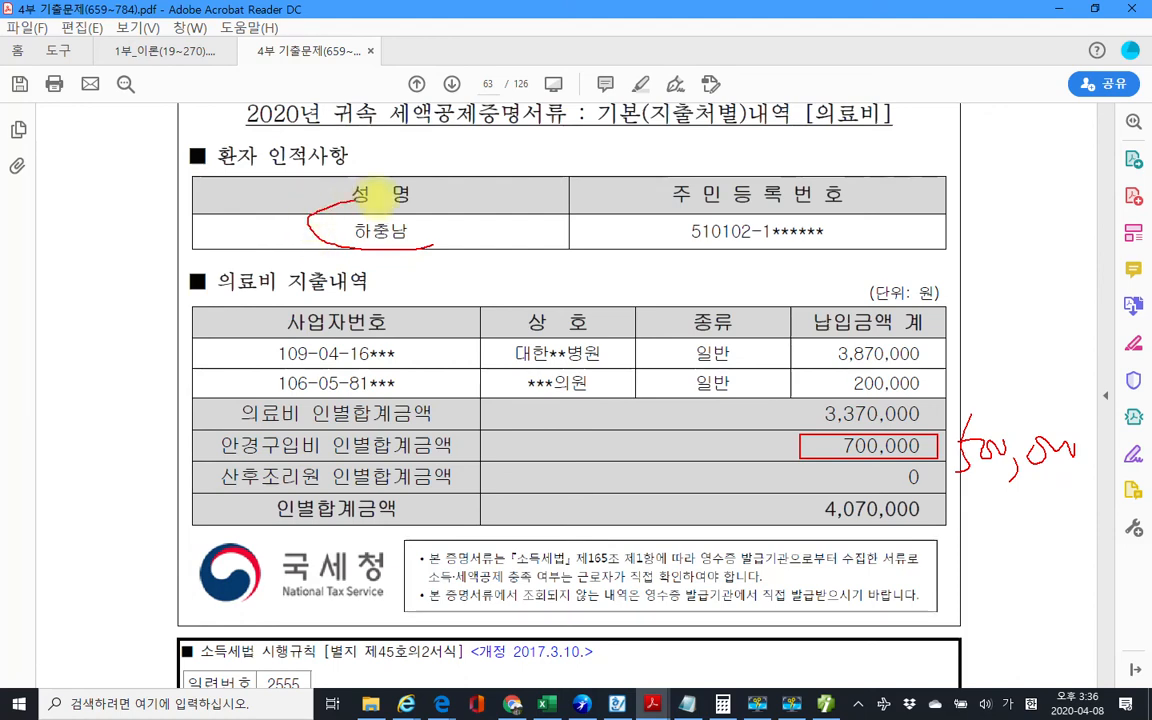
pyautogui.press('Escape')
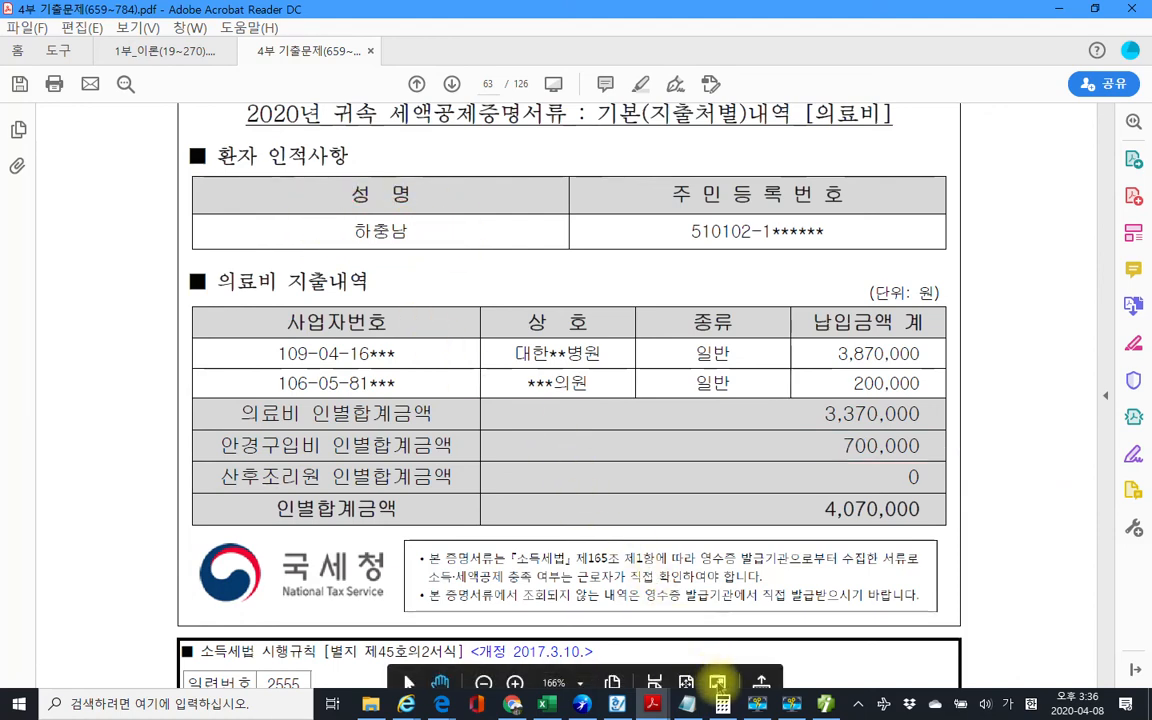
# Step: Switch to the payroll program's 의료비 section and add the employee's 직계존속 dependent as the first 공제대상자
pyautogui.moveTo(826, 703)
pyautogui.click(800, 580)
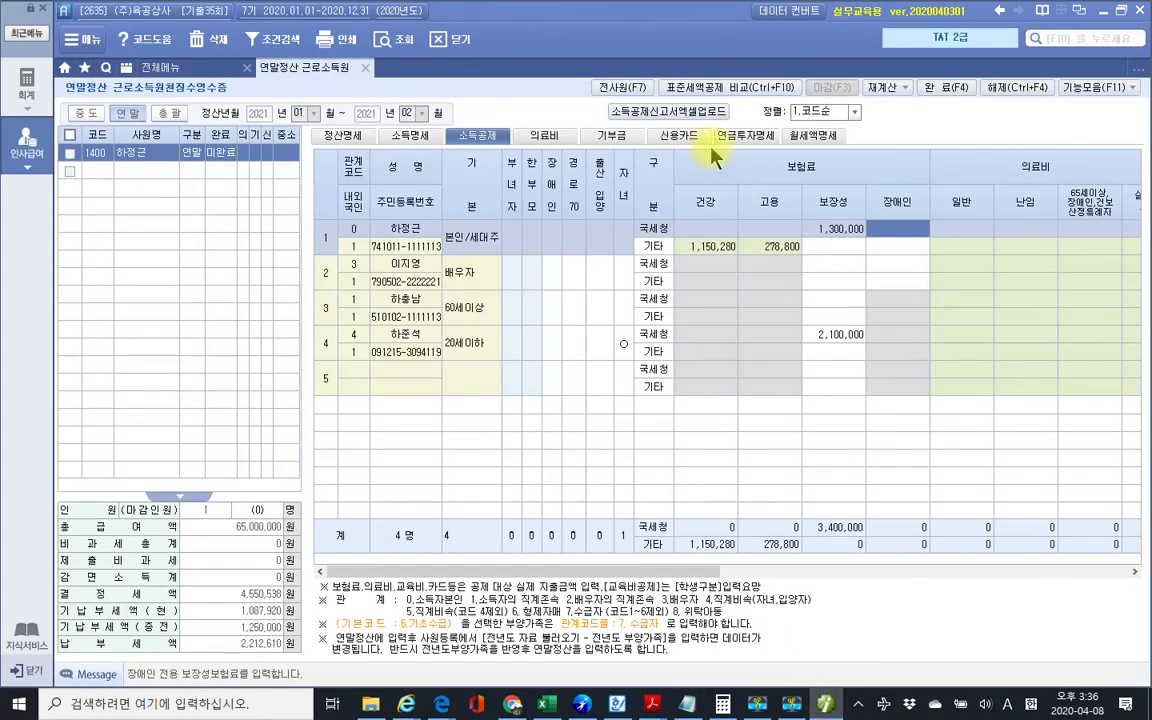
pyautogui.click(549, 137)
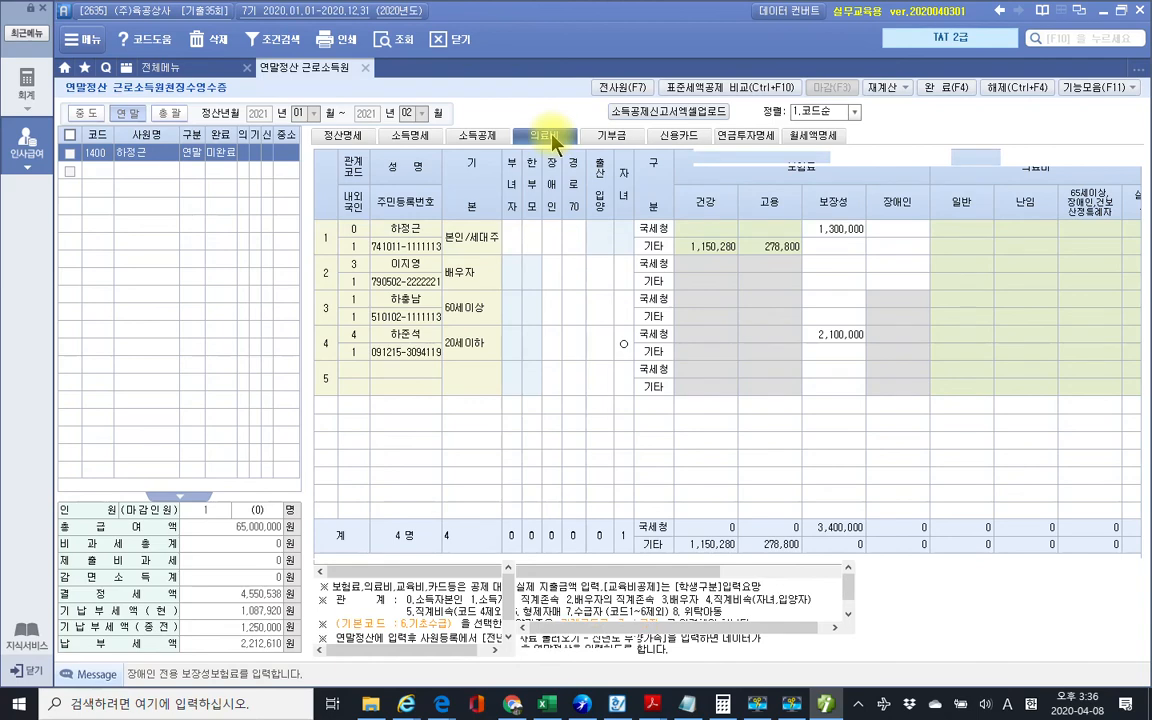
pyautogui.click(477, 139)
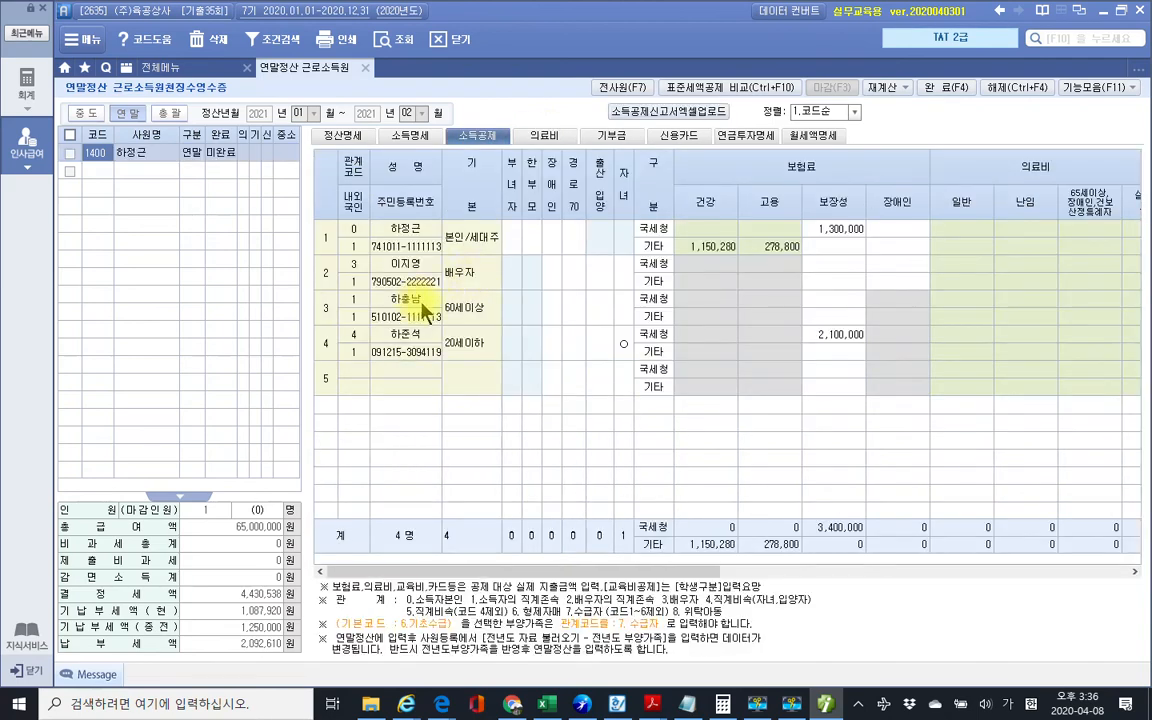
pyautogui.click(540, 142)
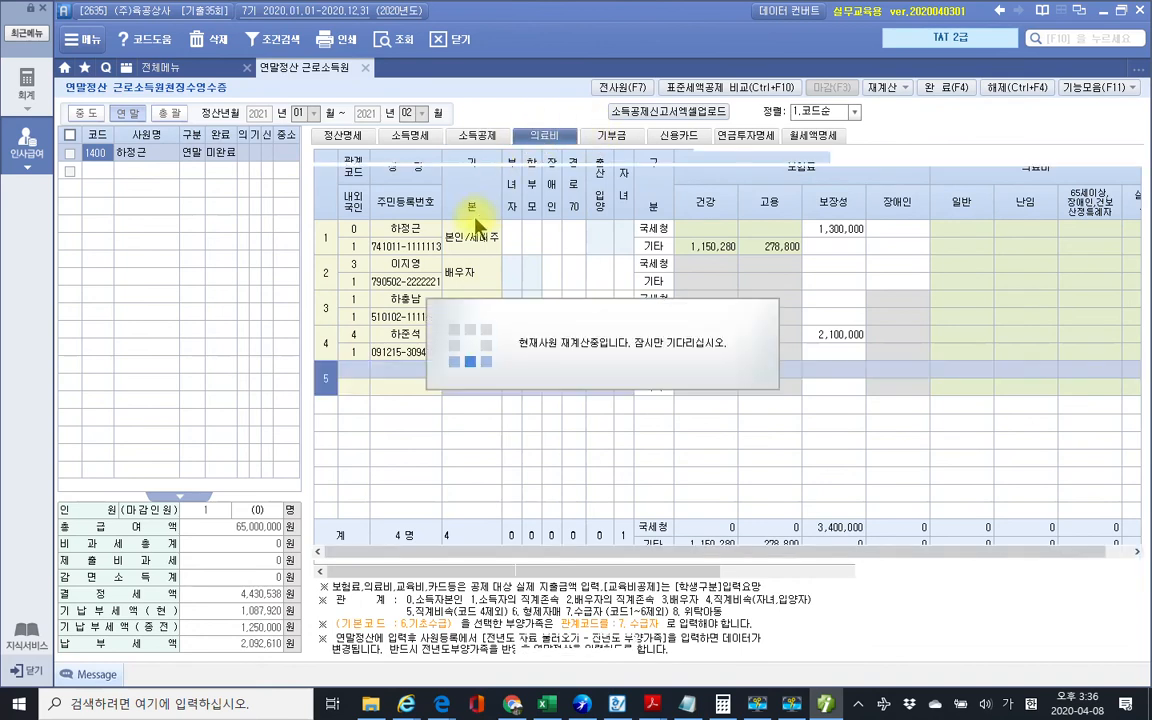
pyautogui.doubleClick(372, 232)
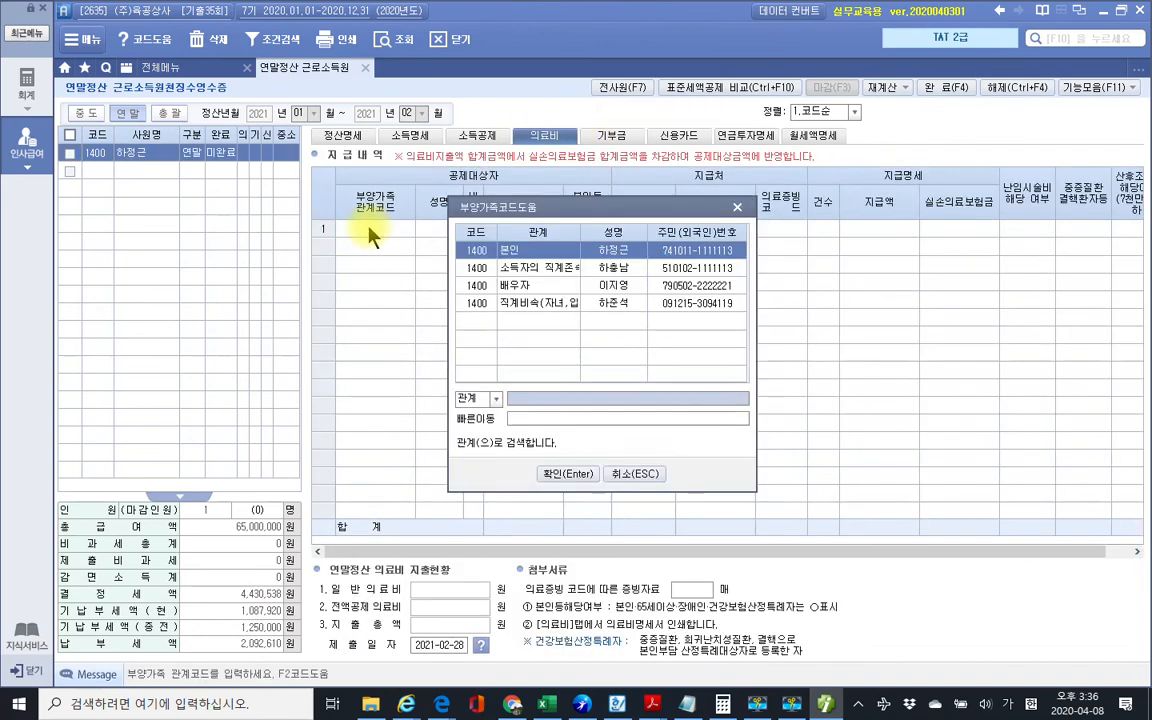
pyautogui.click(518, 267)
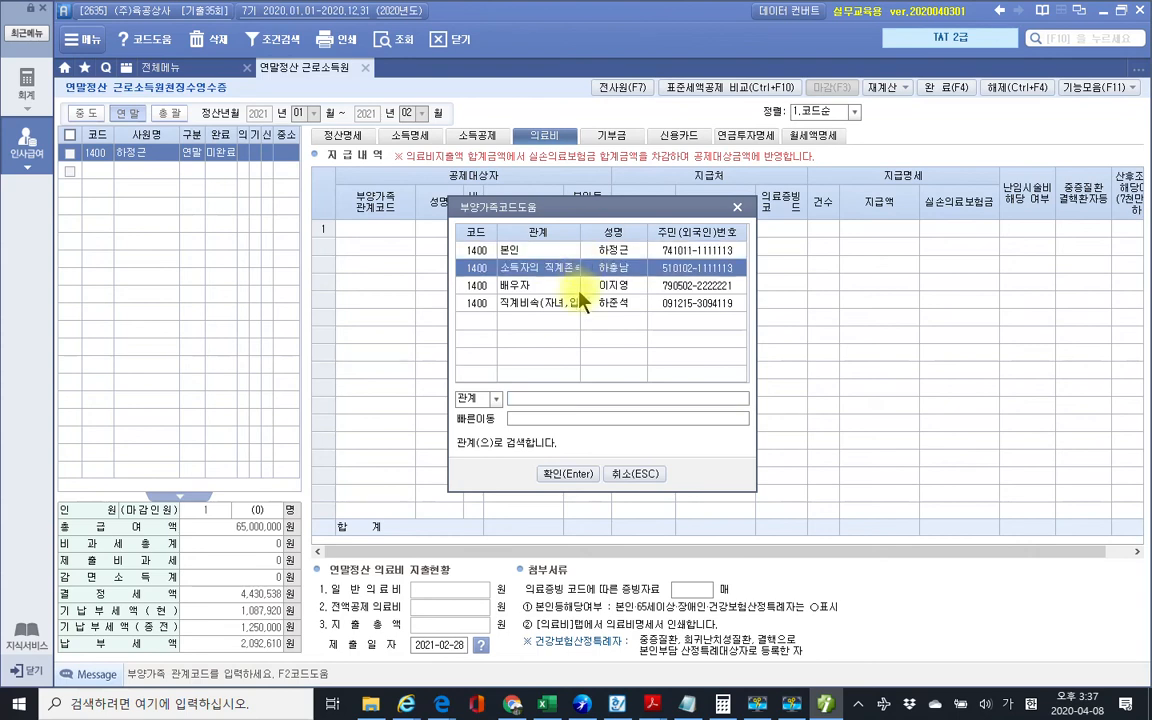
pyautogui.click(589, 474)
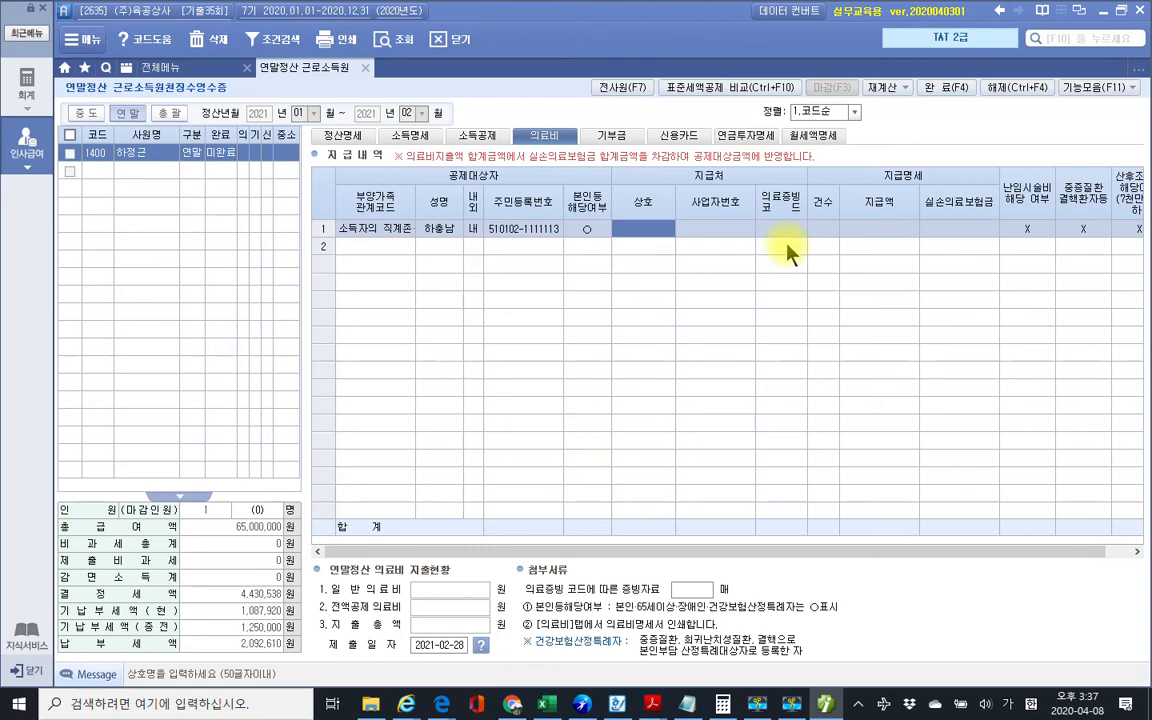
# Step: Complete the dependent's 의료비 row with 국세청 as 의료증빙코드, 건수 1 and 지급액 3,870,000
pyautogui.press('Return')
pyautogui.press('Return')
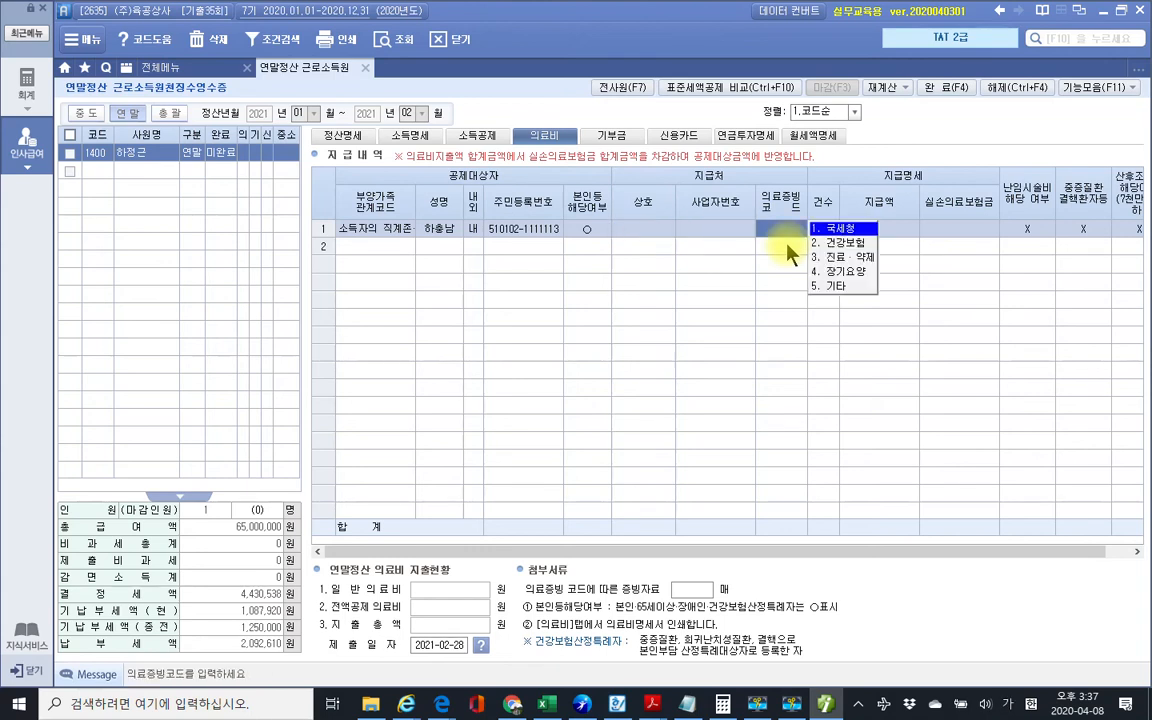
pyautogui.press('Return')
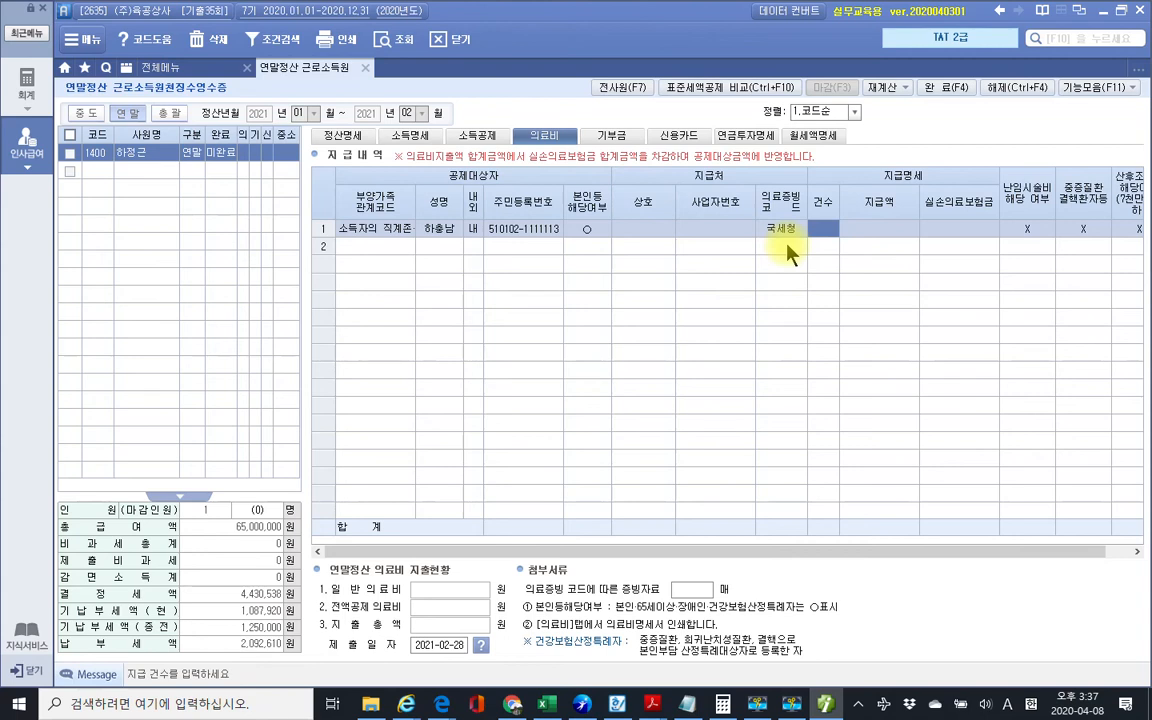
pyautogui.write('1')
pyautogui.press('Return')
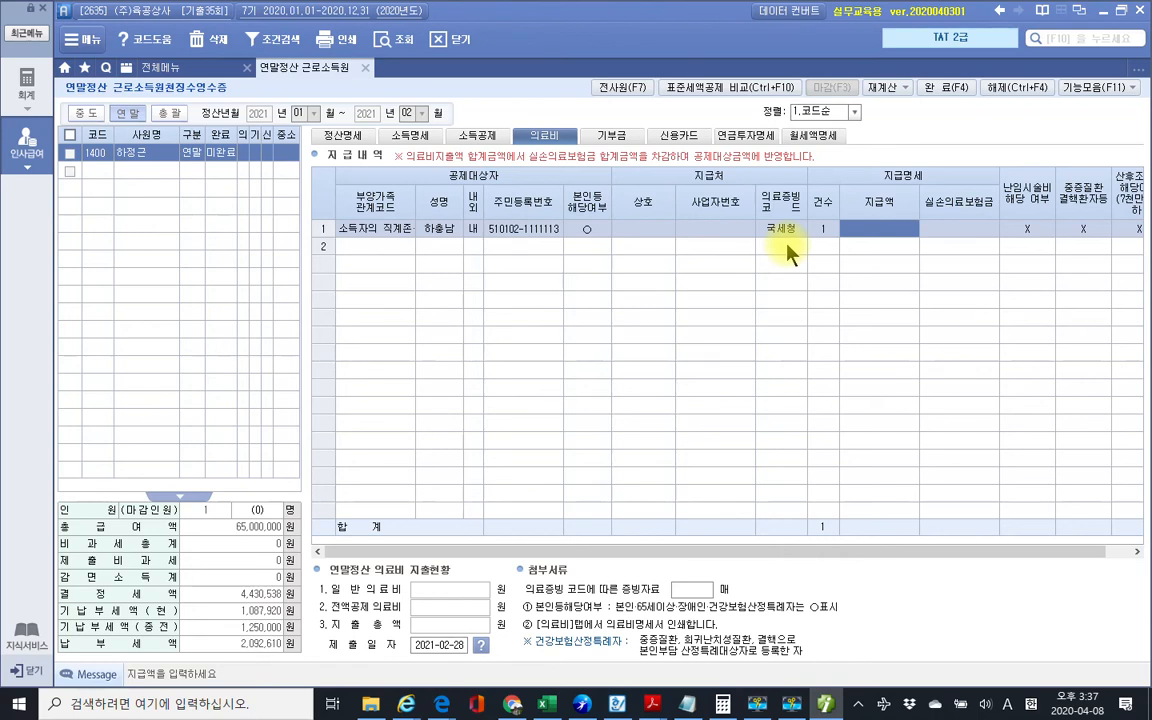
pyautogui.write('3,870,')
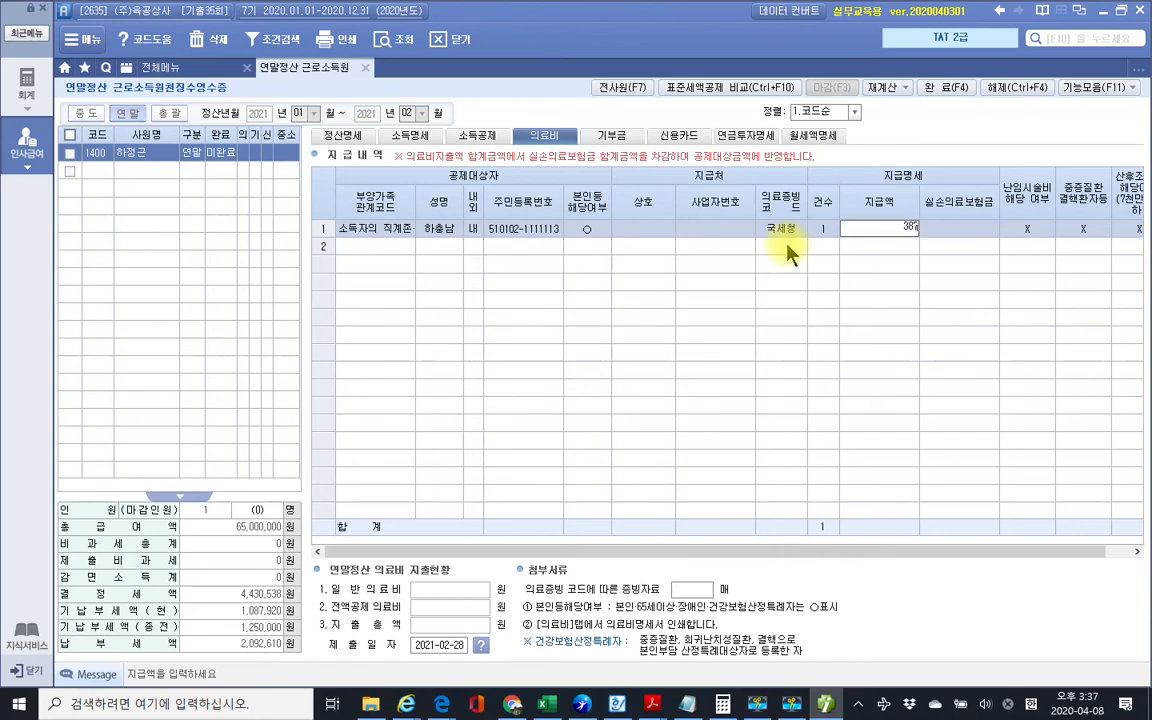
pyautogui.write('000')
pyautogui.press('Return')
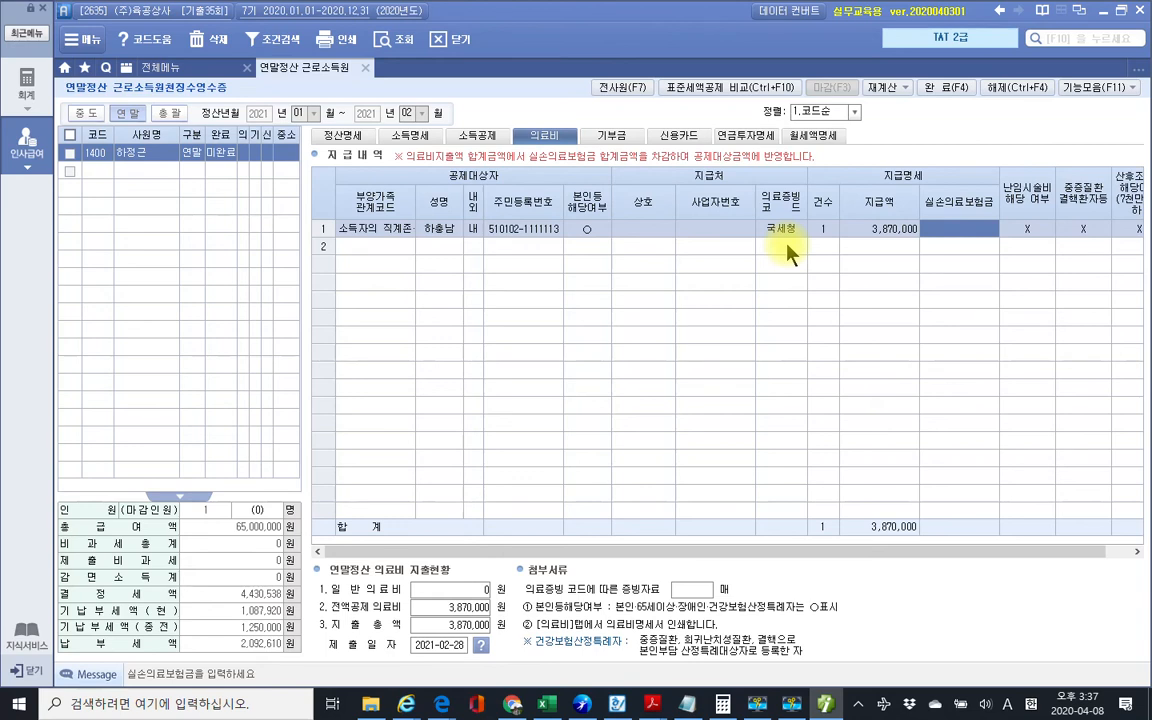
pyautogui.press('Return')
pyautogui.press('Return')
pyautogui.press('Return')
pyautogui.press('Return')
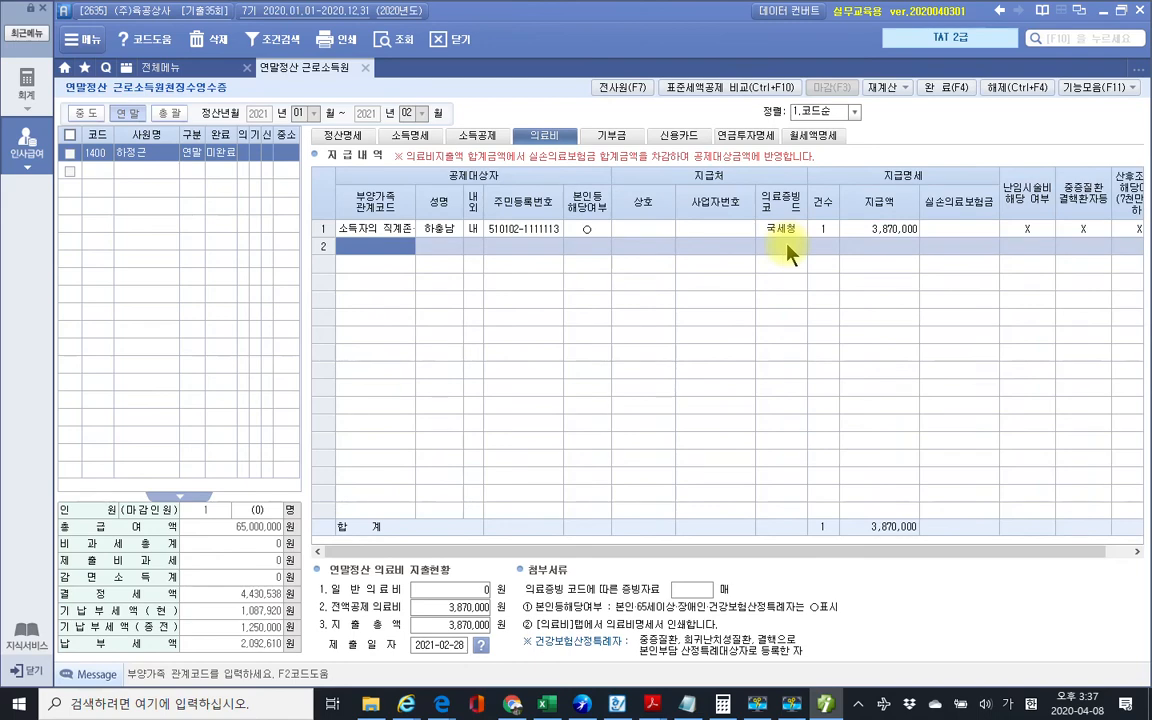
# Step: Switch to the exam PDF in Acrobat Reader and examine the 기부금 영수증 on page 63
pyautogui.click(652, 704)
pyautogui.click(705, 614)
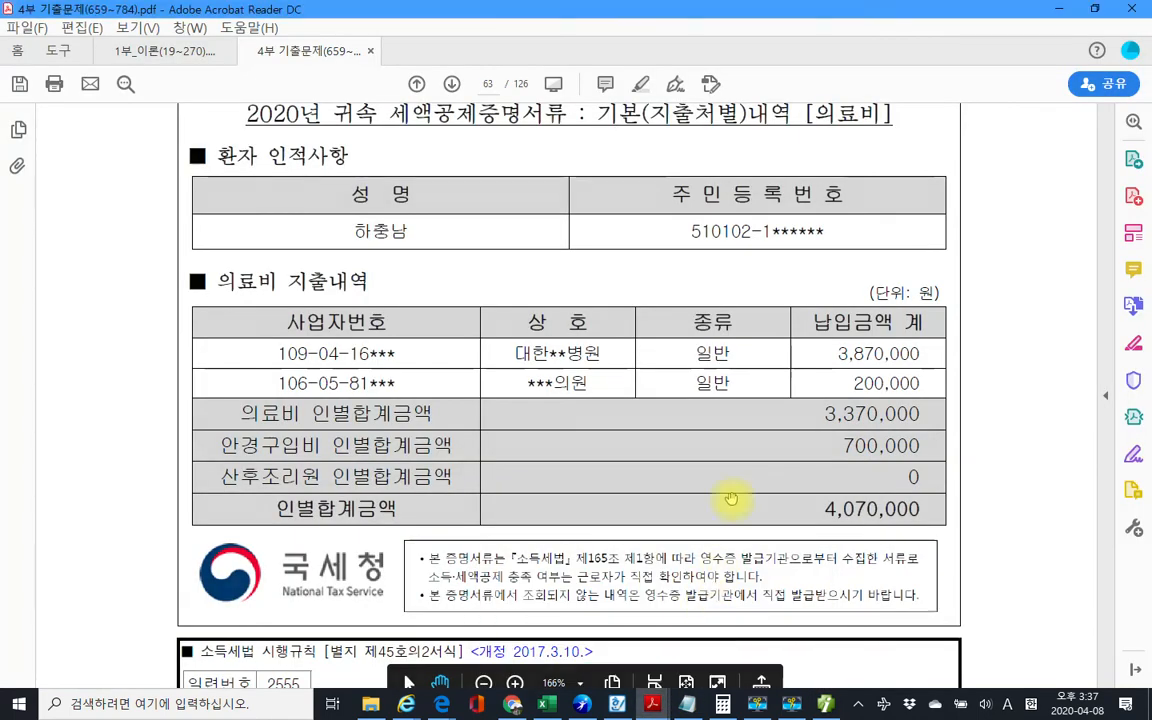
pyautogui.scroll(-5, 738, 410)
pyautogui.scroll(-5, 743, 392)
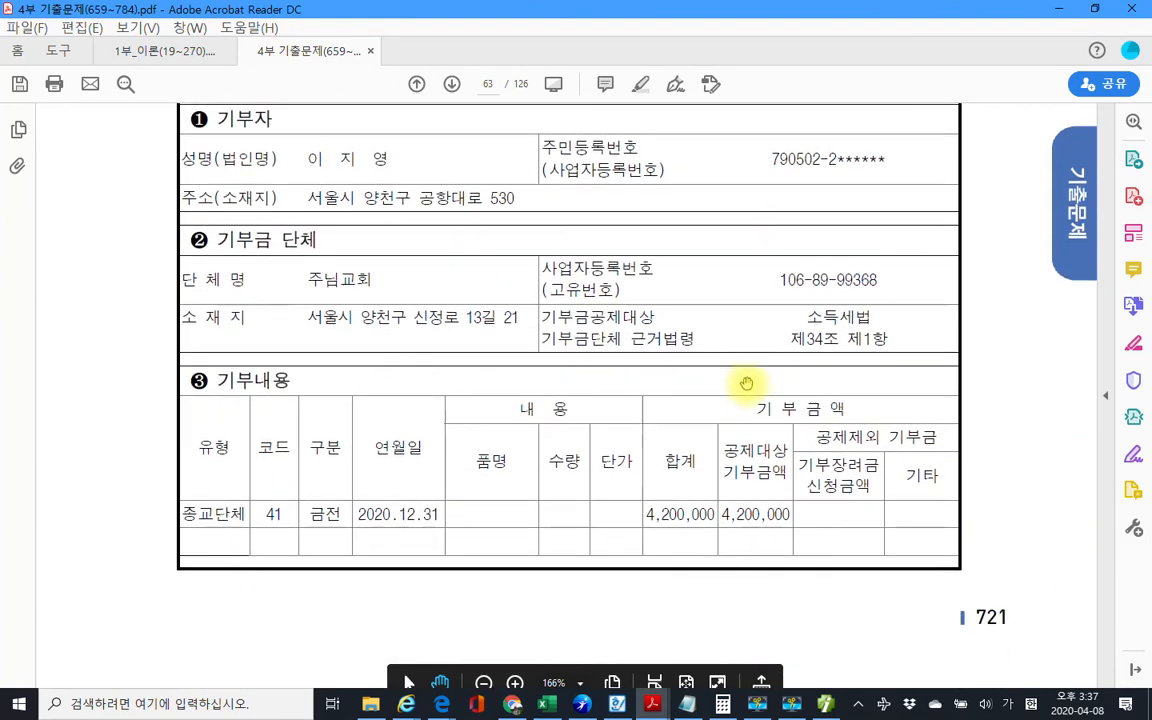
pyautogui.scroll(-1, 744, 383)
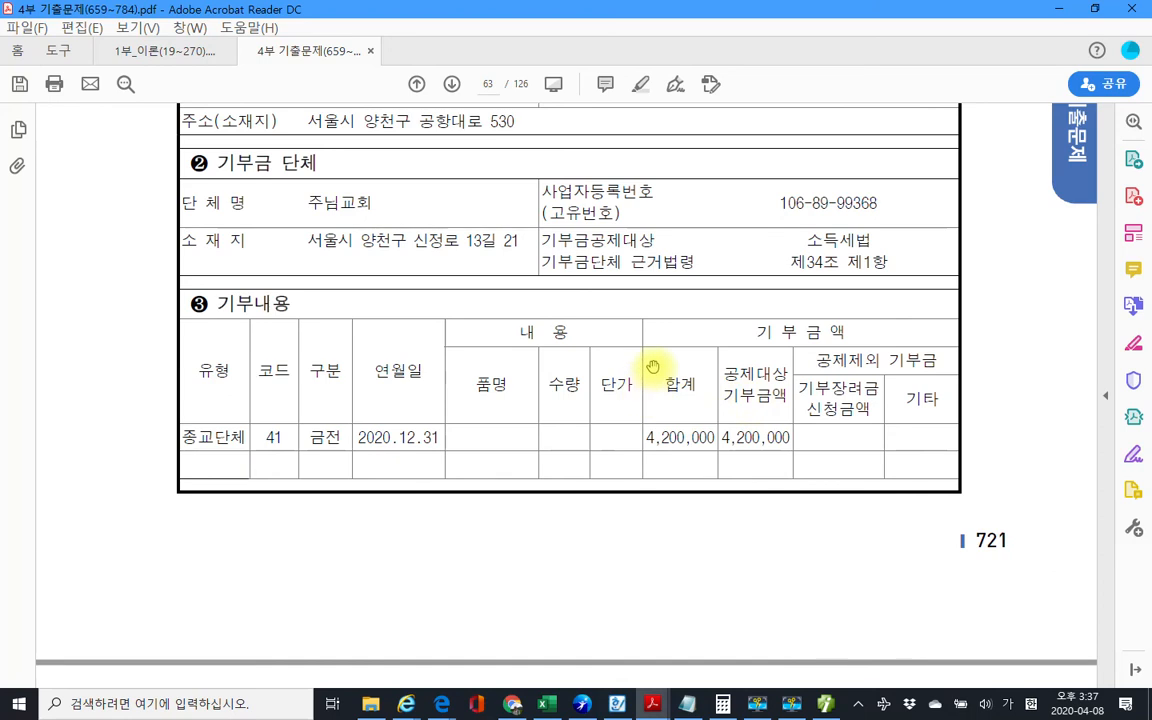
pyautogui.scroll(2, 656, 376)
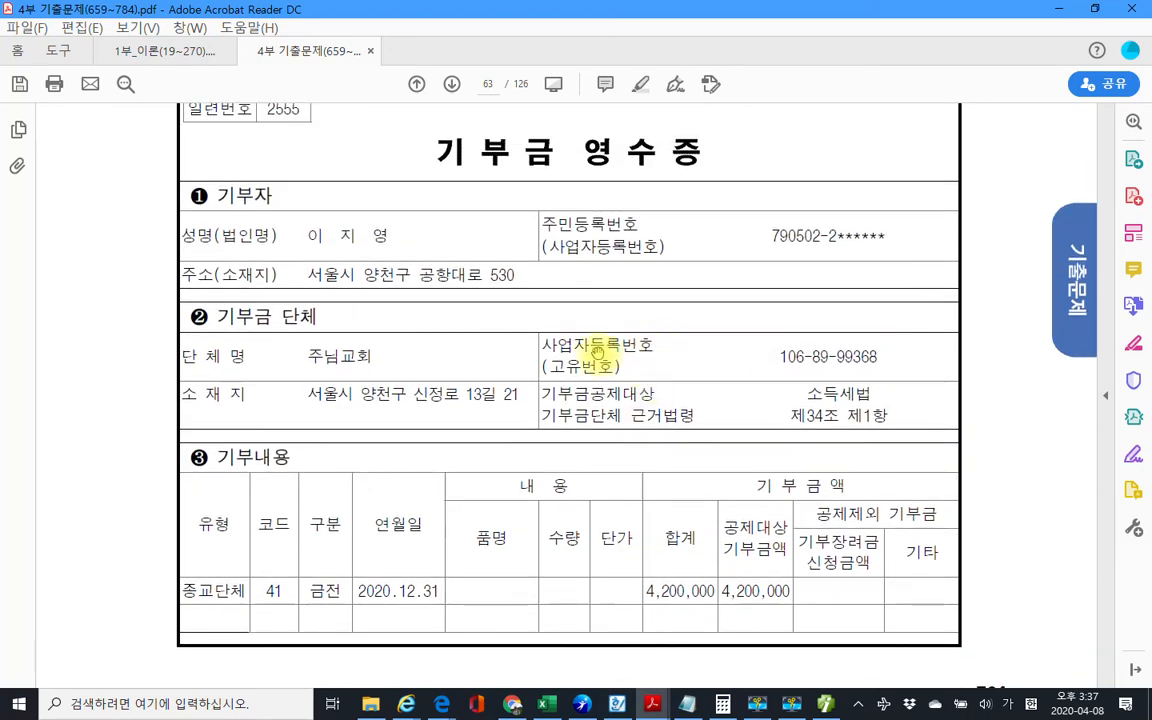
pyautogui.scroll(1, 560, 340)
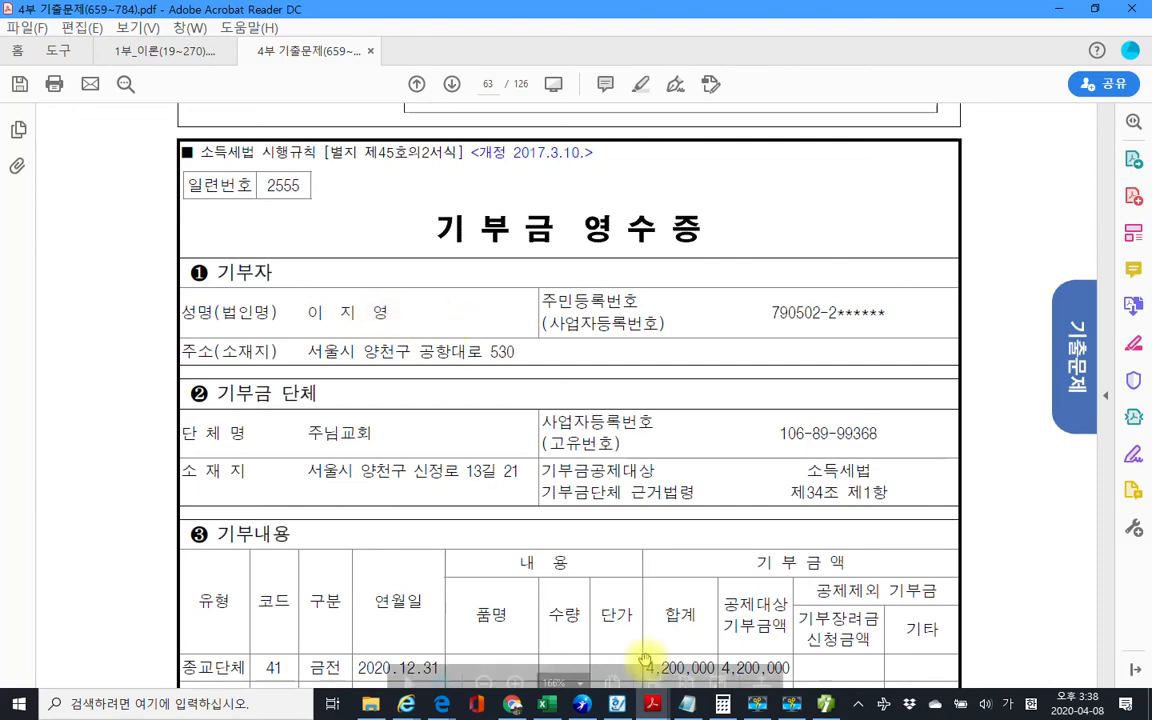
# Step: Return to the payroll program, check the 소득공제 section, and add the 배우자 as the donor in the 기부금 section
pyautogui.click(826, 704)
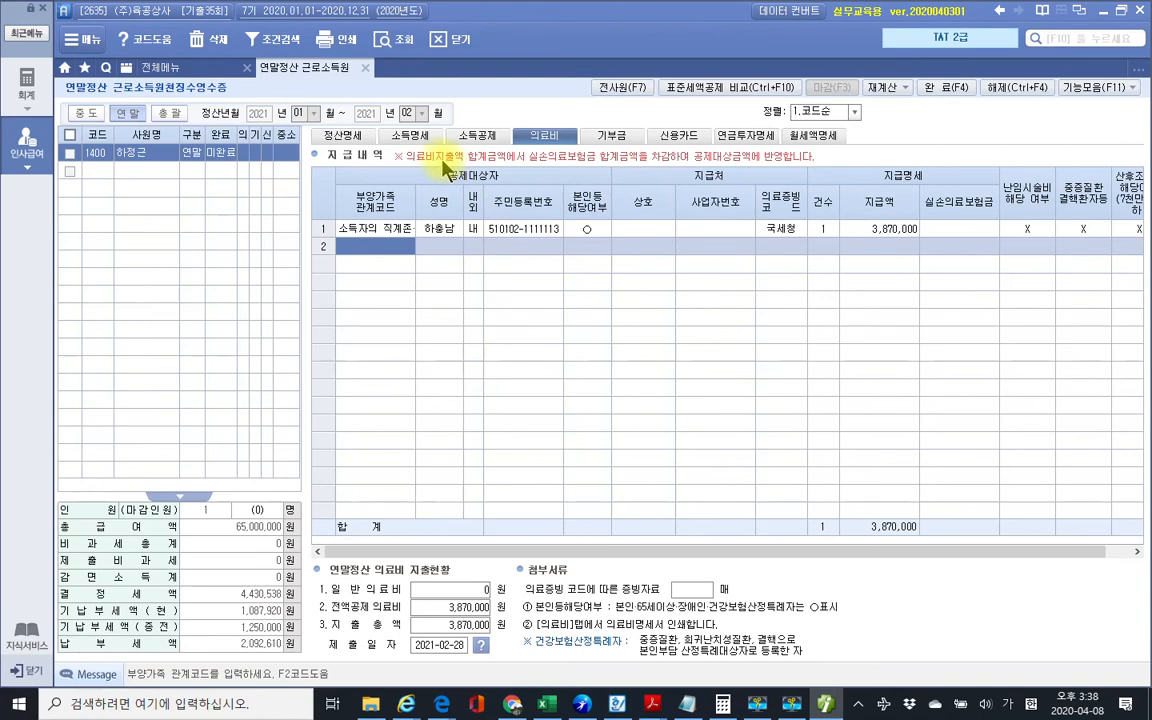
pyautogui.click(478, 138)
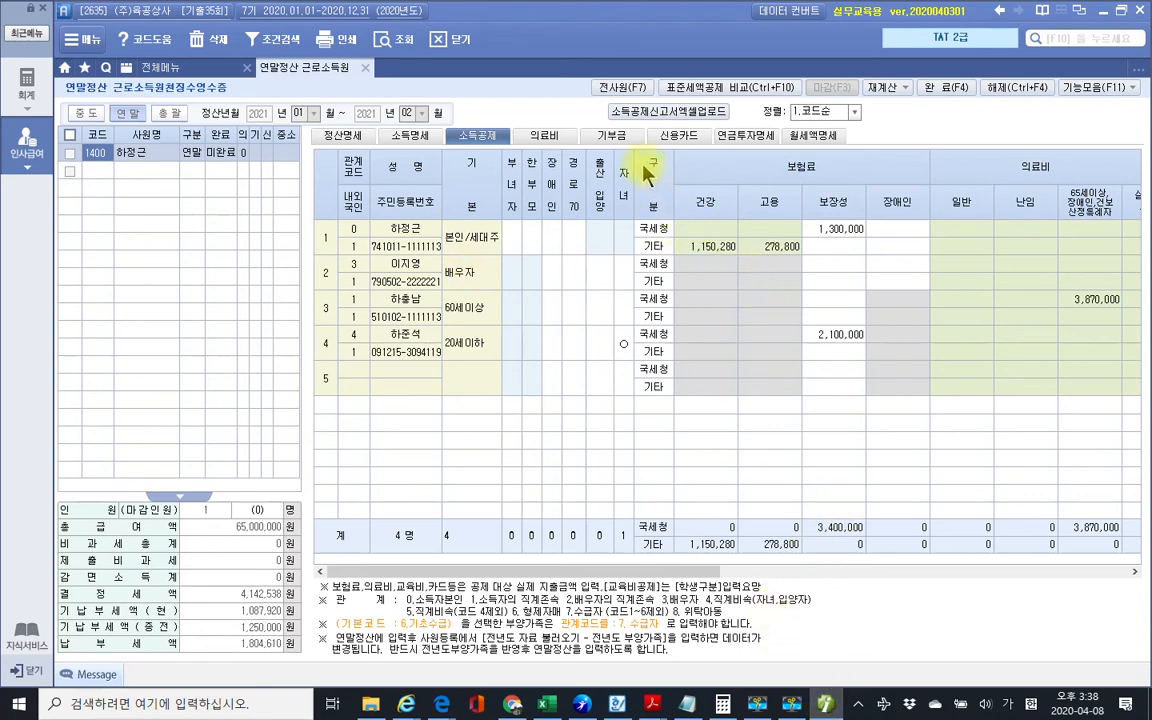
pyautogui.click(613, 140)
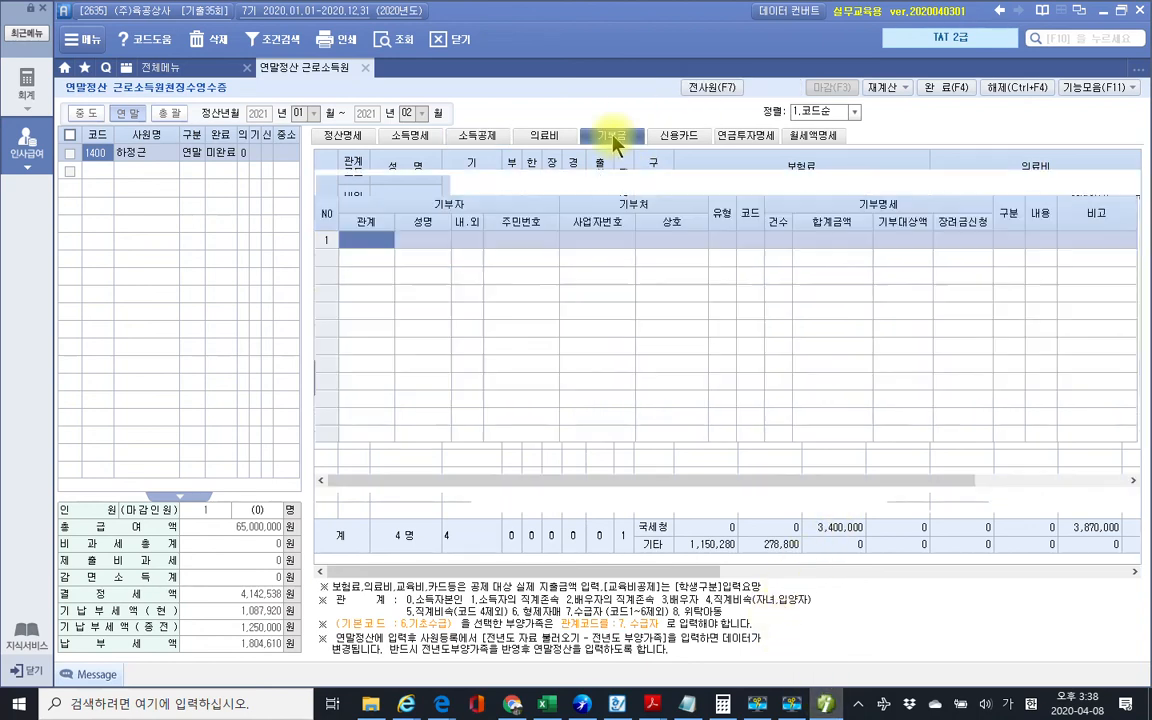
pyautogui.doubleClick(368, 248)
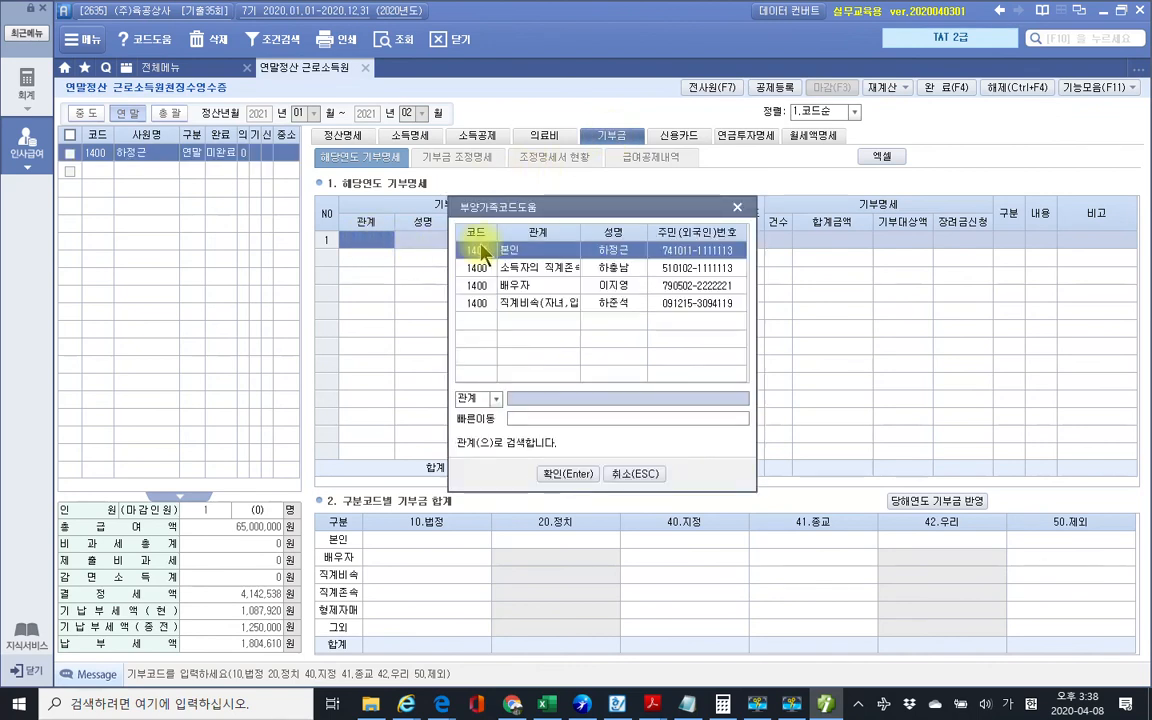
pyautogui.click(535, 286)
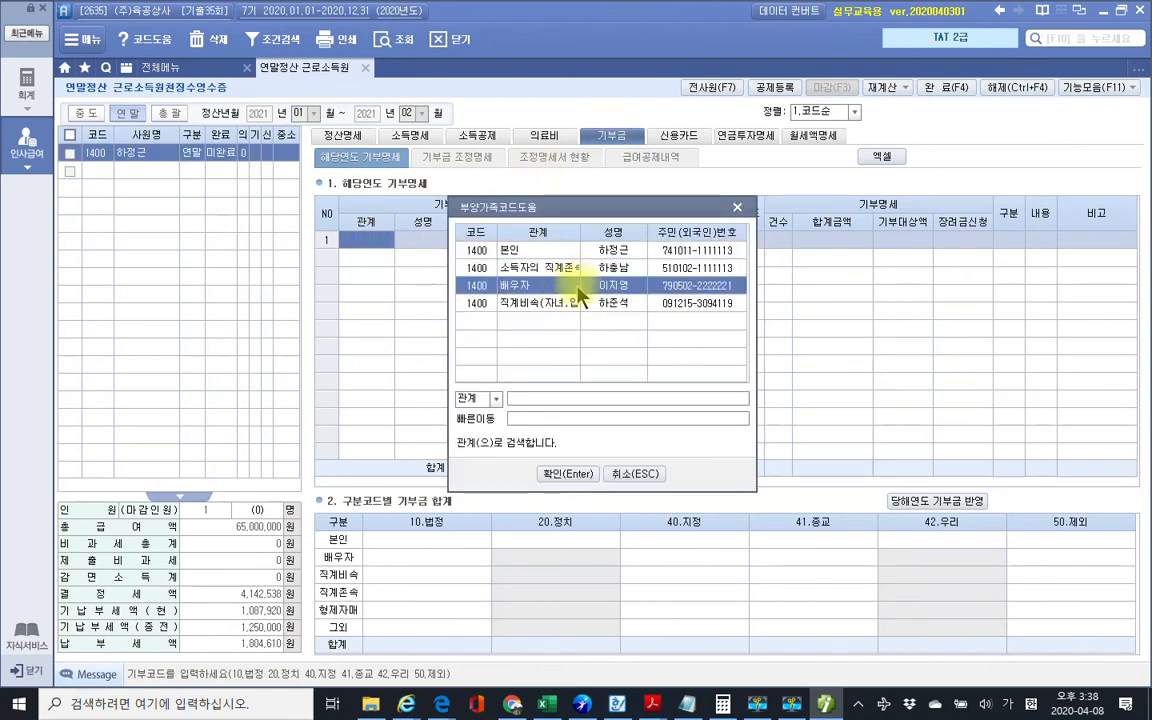
pyautogui.click(566, 473)
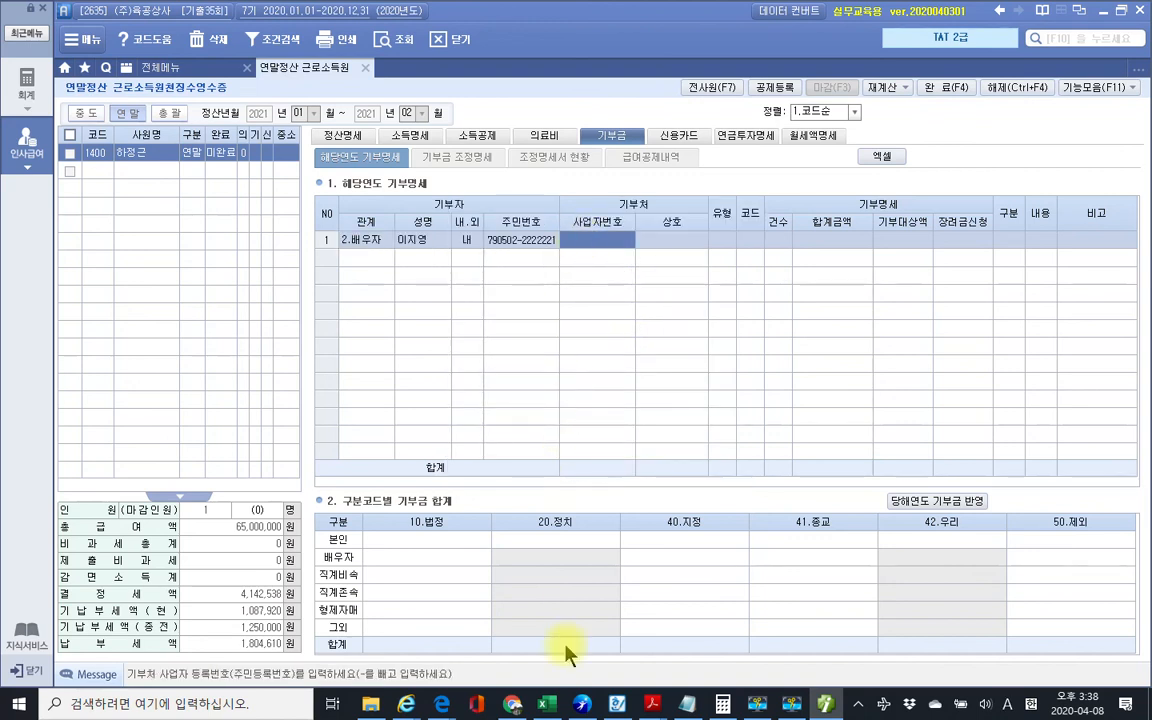
# Step: Switch to the exam PDF and examine the 기부금 단체 details, boxing the section and underlining its business registration number
pyautogui.moveTo(652, 703)
pyautogui.click(735, 600)
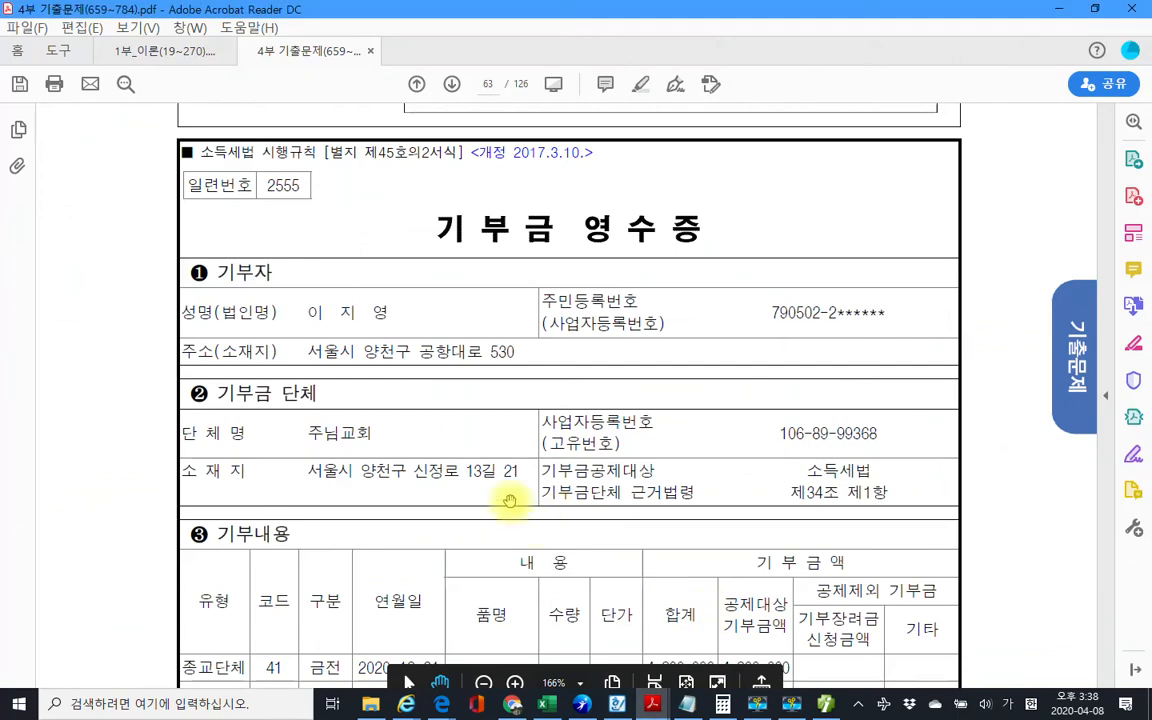
pyautogui.scroll(-4, 429, 535)
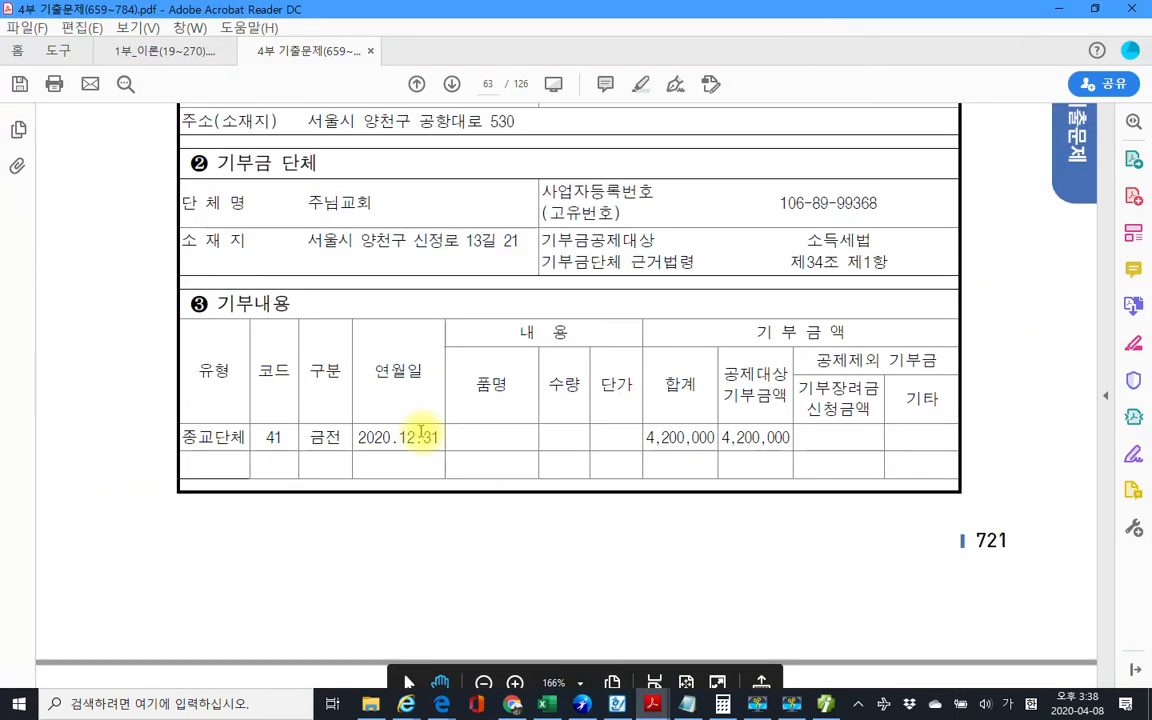
pyautogui.scroll(4, 420, 432)
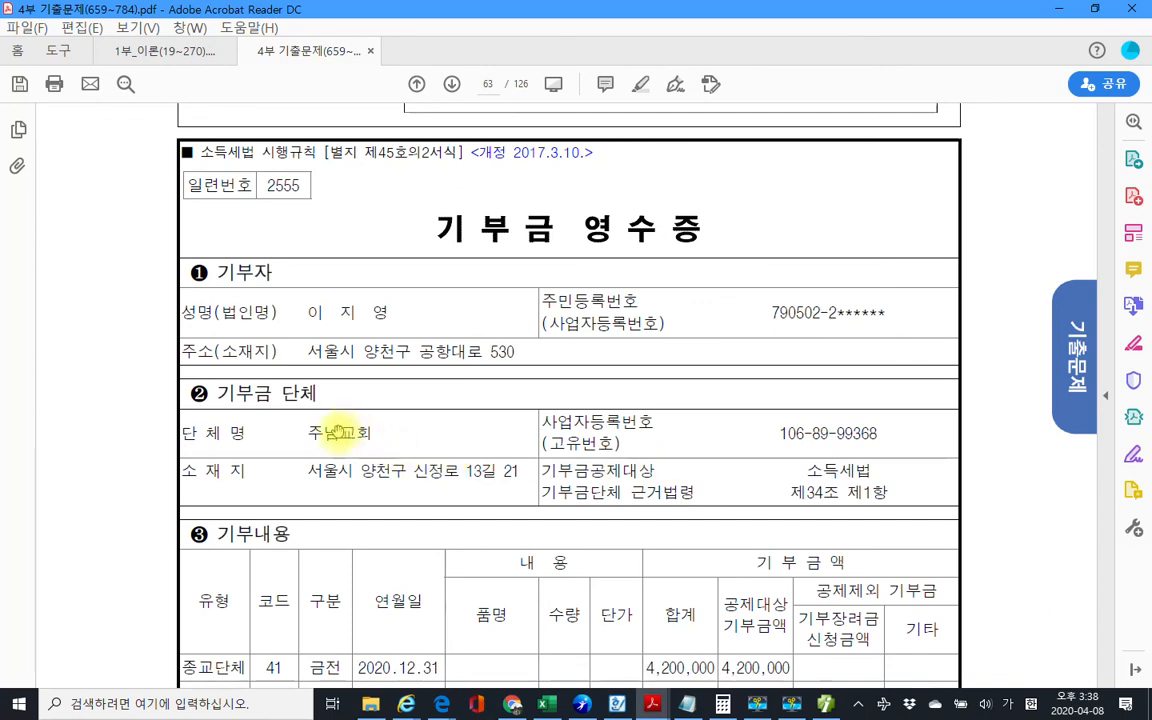
pyautogui.scroll(-1, 340, 428)
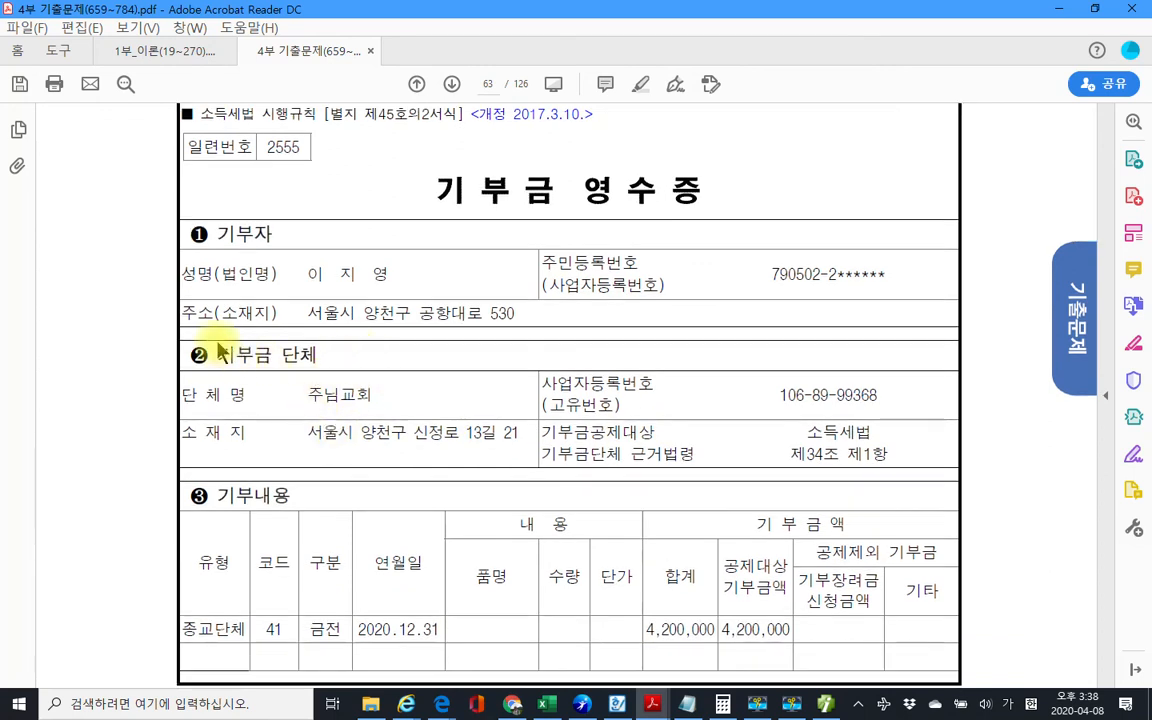
pyautogui.moveTo(168, 339)
pyautogui.mouseDown()
pyautogui.moveTo(735, 478)
pyautogui.moveTo(936, 478)
pyautogui.mouseUp()
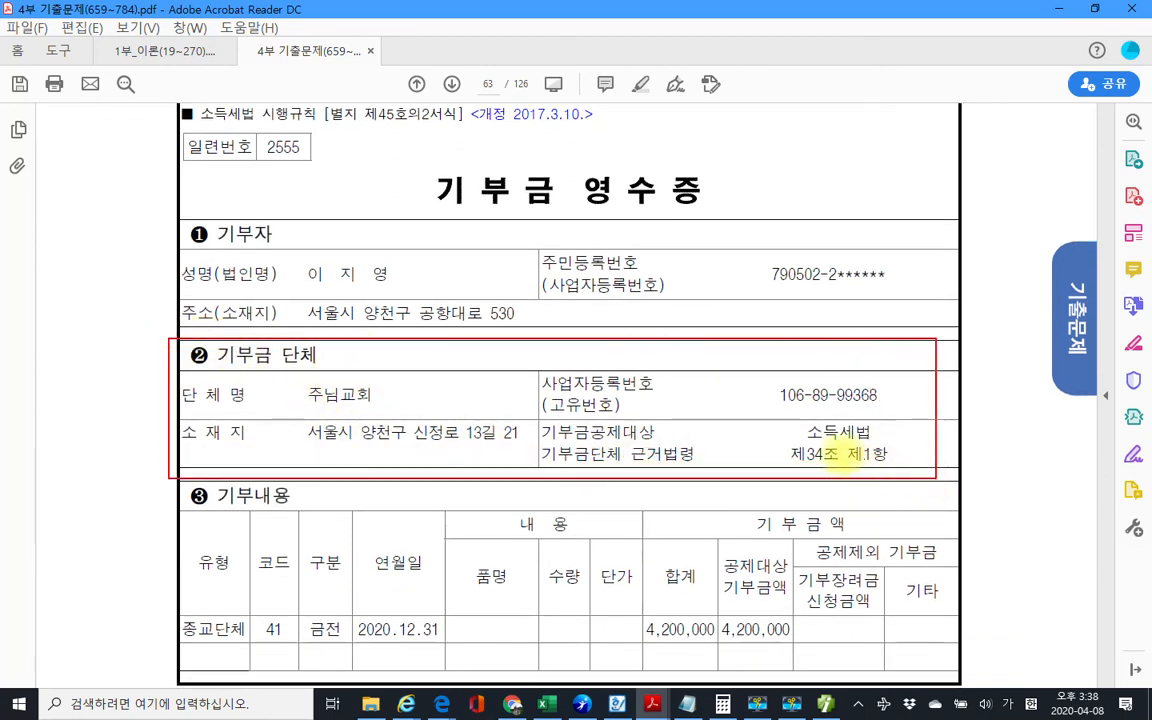
pyautogui.moveTo(763, 407); pyautogui.dragTo(918, 418)
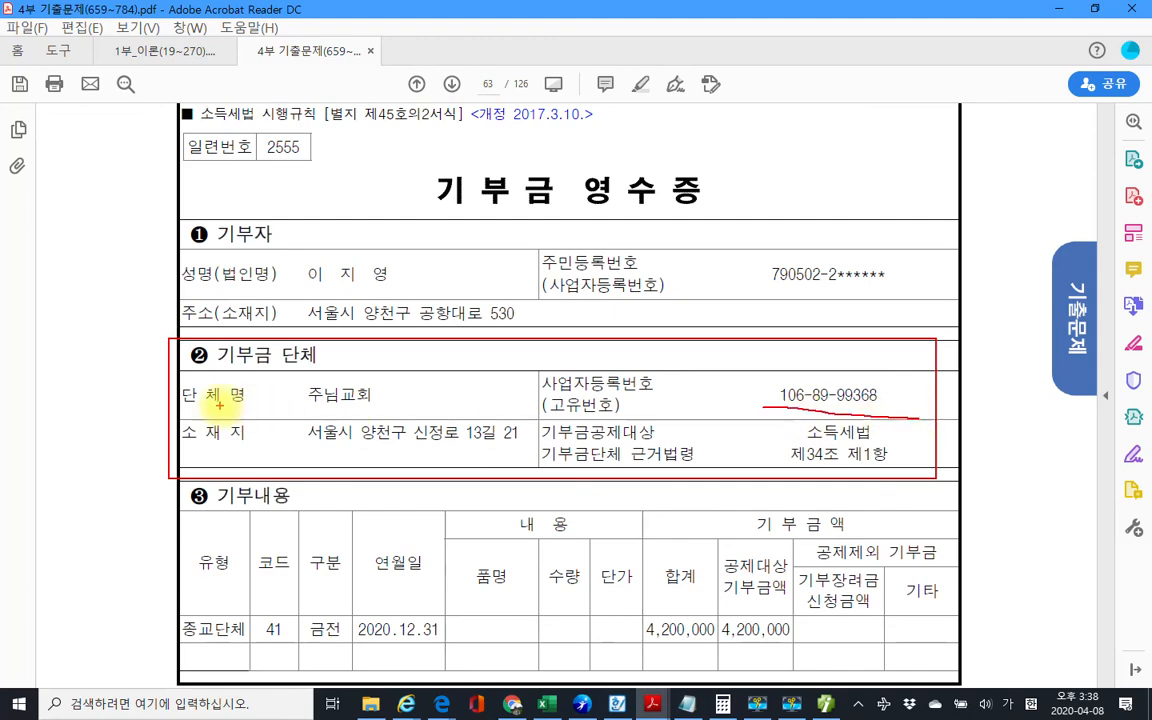
pyautogui.press('Escape')
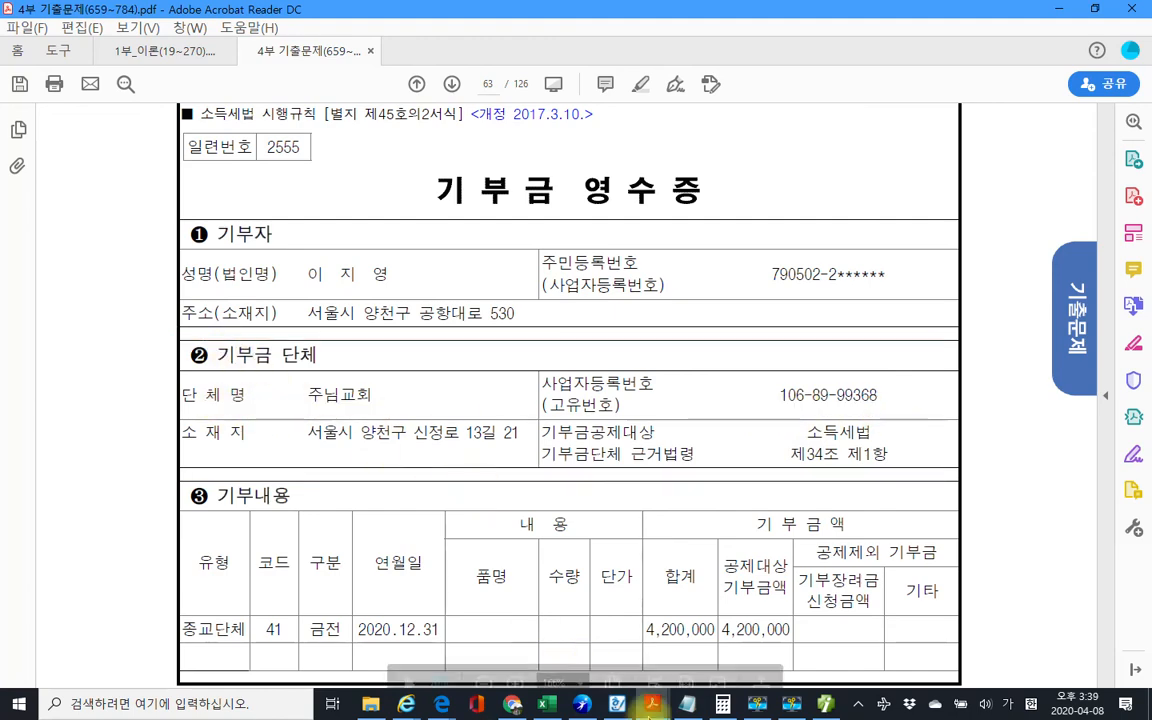
# Step: Return to the payroll program and fill in the 배우자 row's 기부처 with the organization's business registration number and 주님교회 as 상호
pyautogui.click(624, 706)
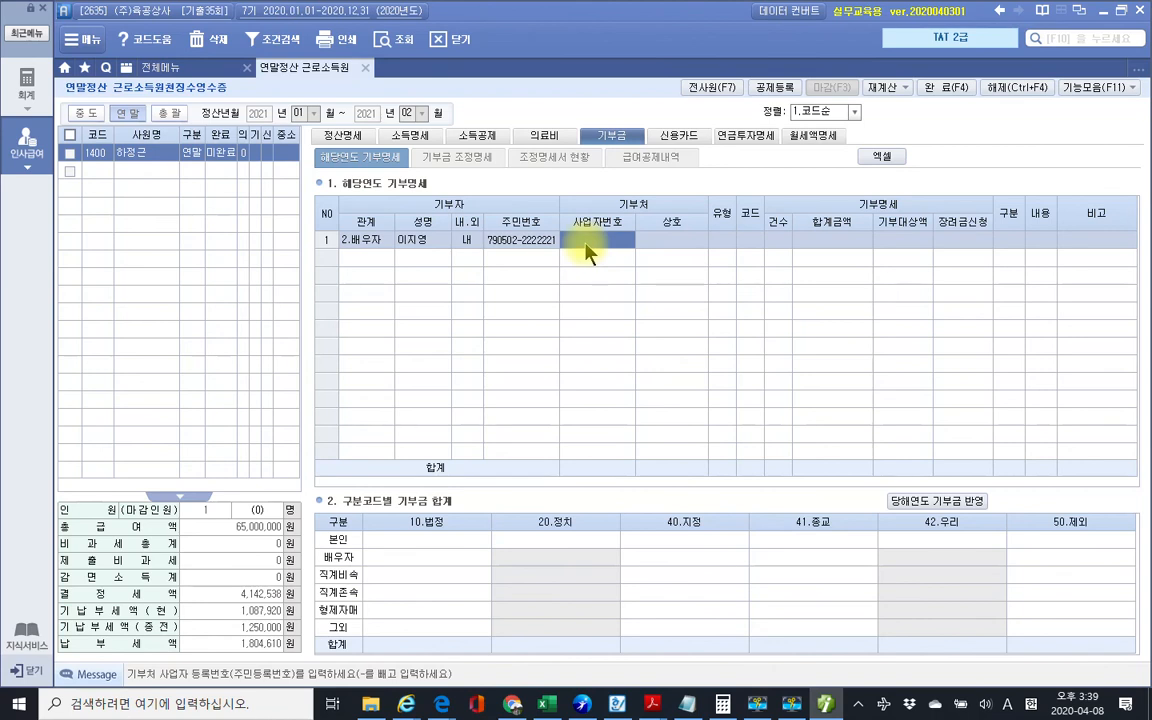
pyautogui.write('10689')
pyautogui.write('99368')
pyautogui.press('Return')
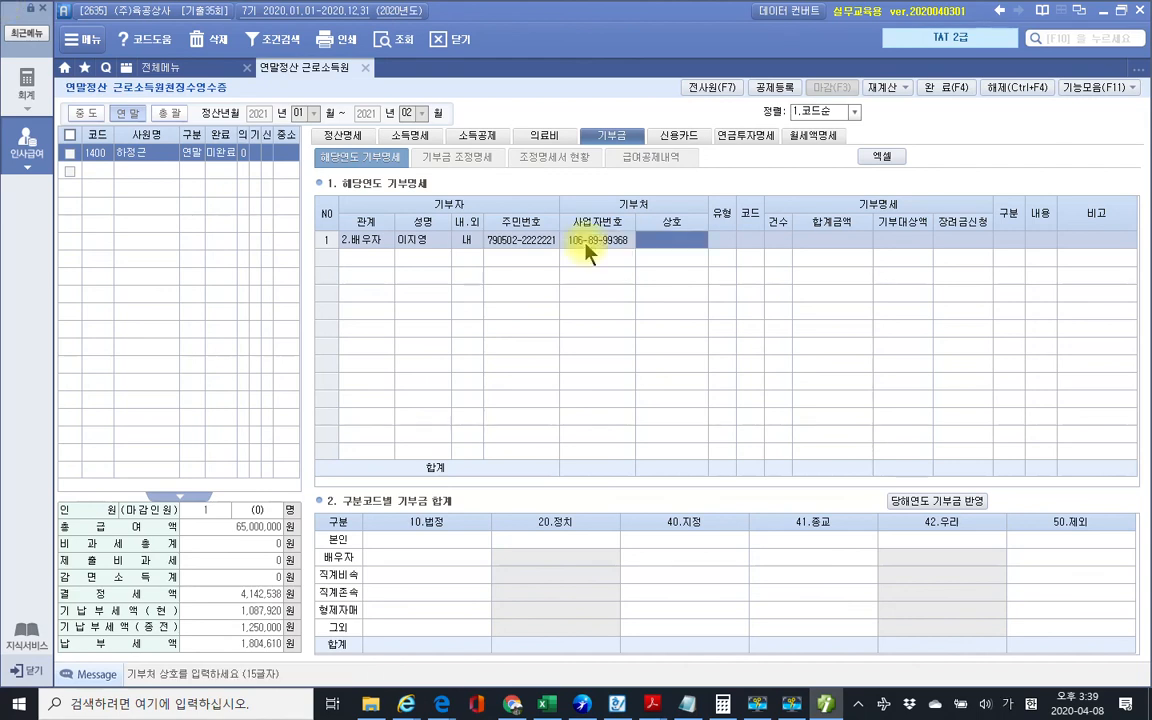
pyautogui.write('주님')
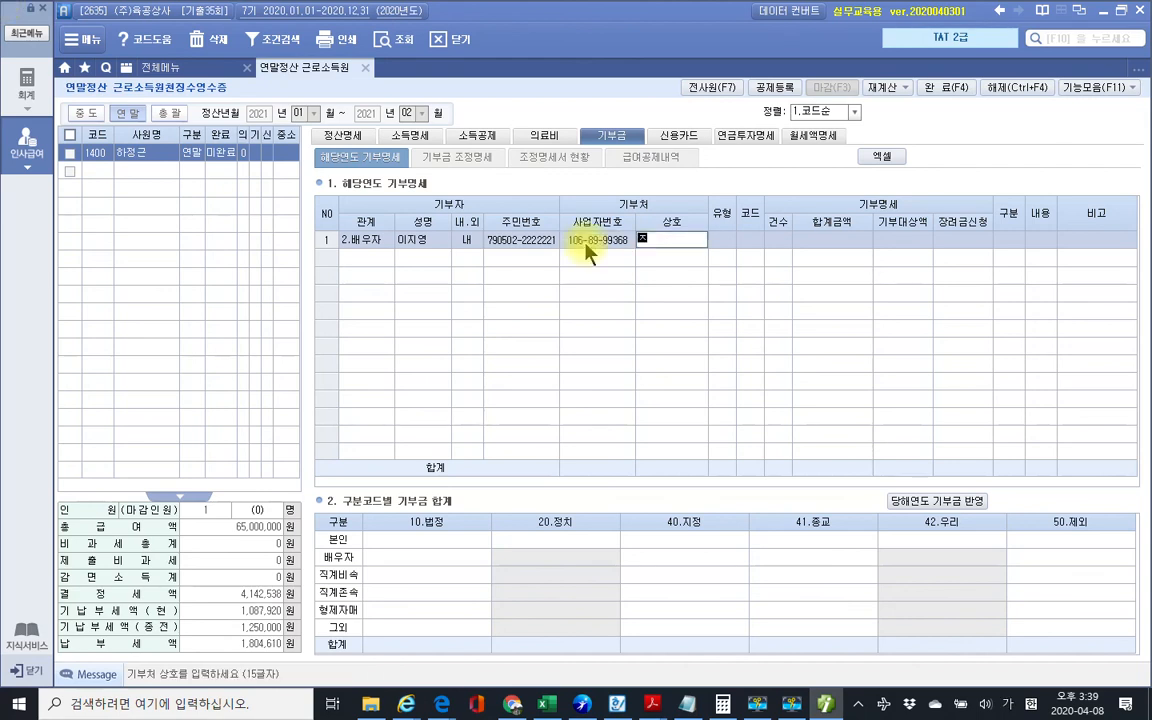
pyautogui.write('교회')
pyautogui.press('Return')
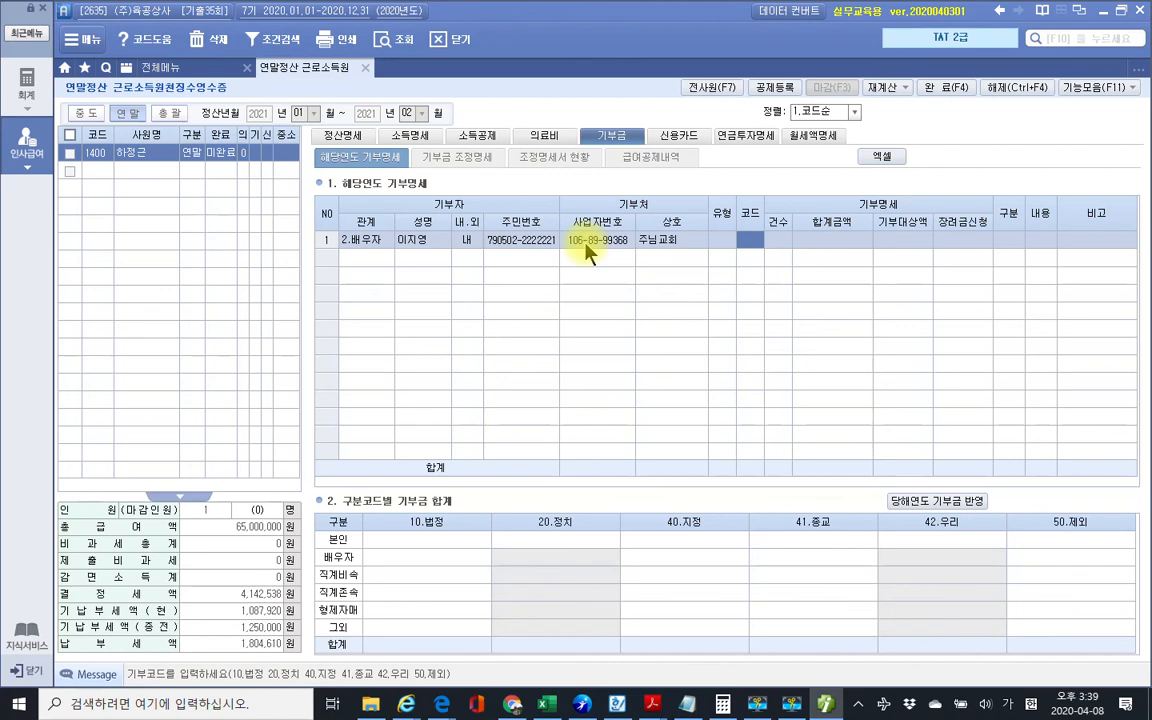
# Step: Set the 배우자 donation row's 기부 코드 to 41 (종교) and its 건수 to 1
pyautogui.write('41')
pyautogui.press('Return')
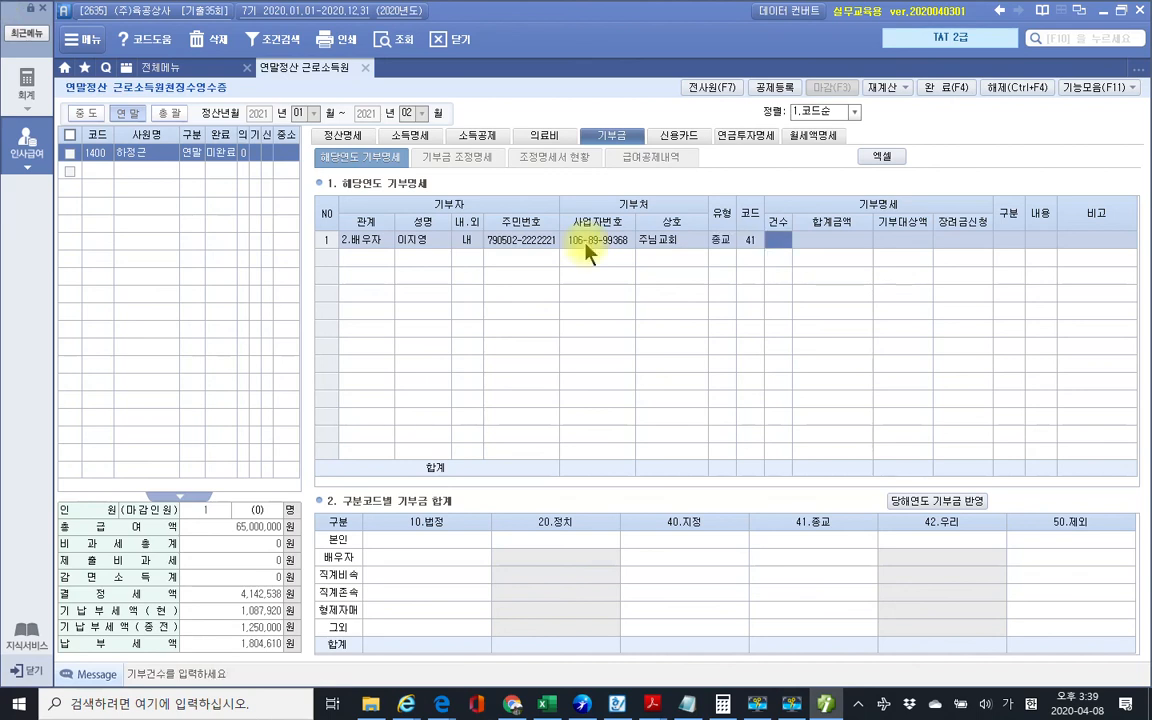
pyautogui.write('1')
pyautogui.press('Return')
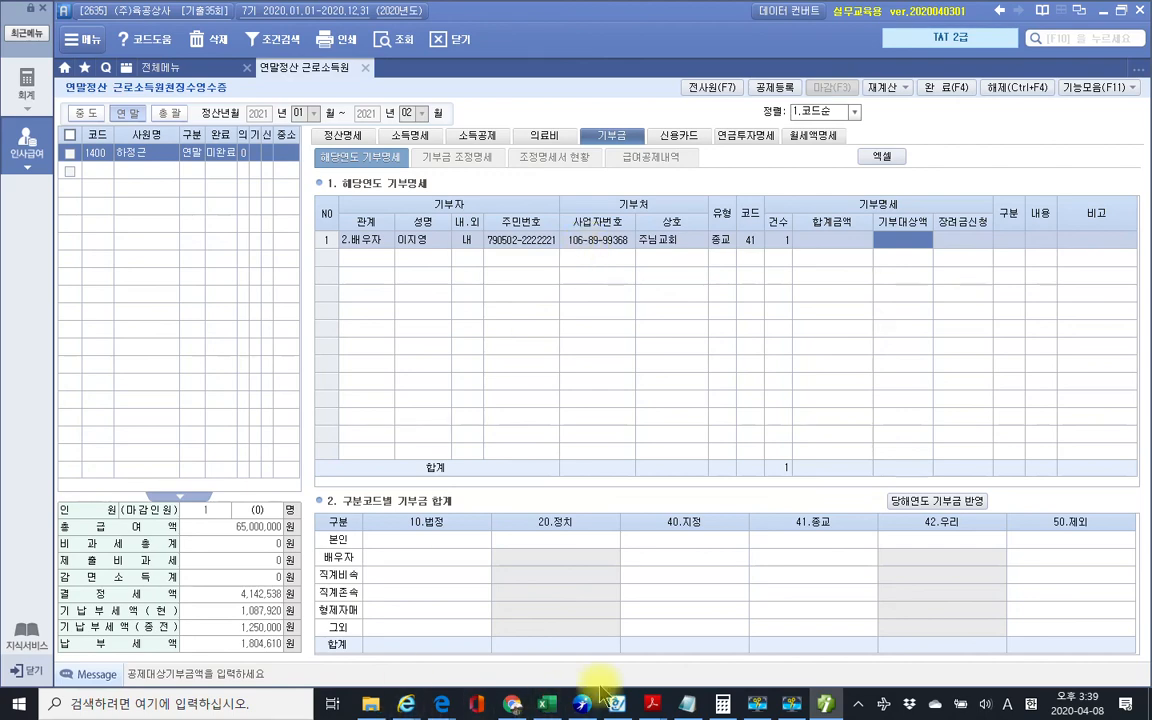
# Step: Check the donated amount on the exam PDF's 기부금 영수증 and complete the donation row with 4,200,000 as 기부대상액
pyautogui.moveTo(651, 706)
pyautogui.click(713, 683)
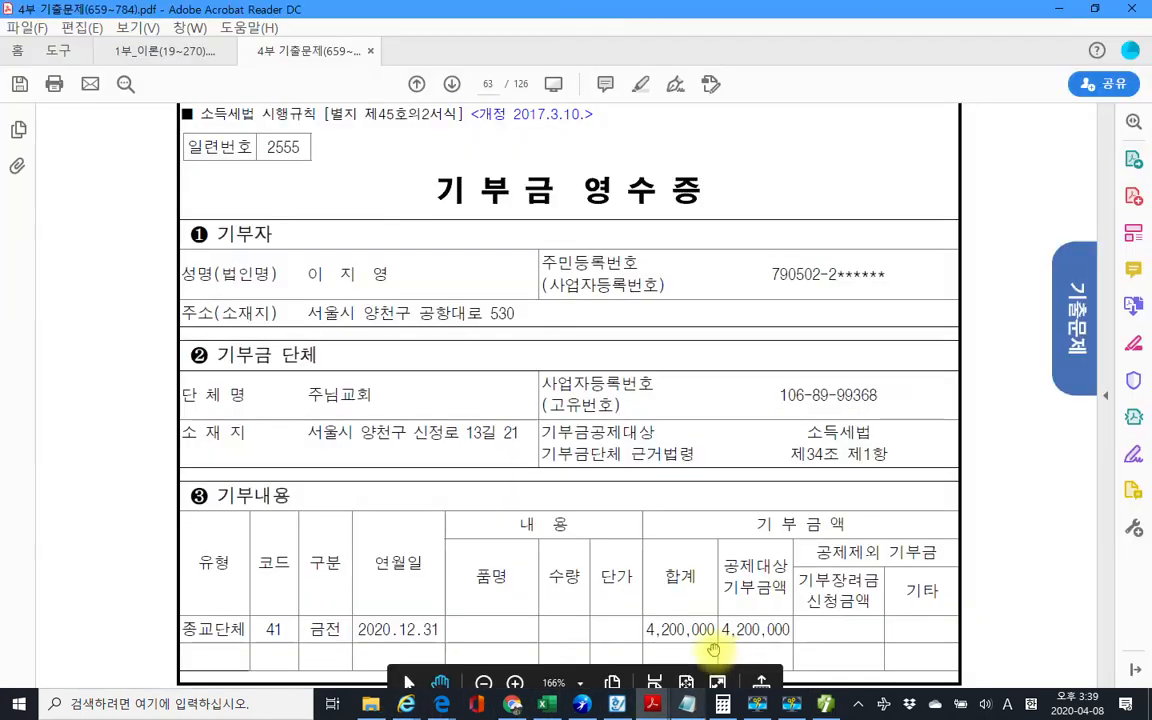
pyautogui.scroll(-3, 637, 535)
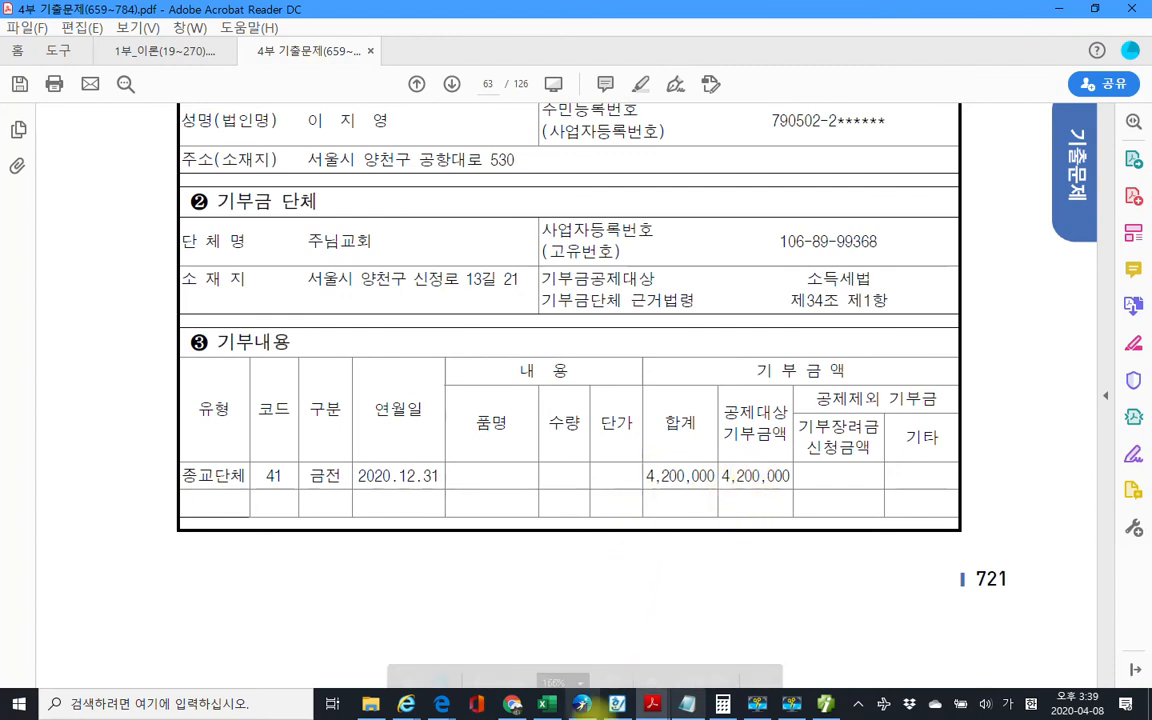
pyautogui.click(822, 702)
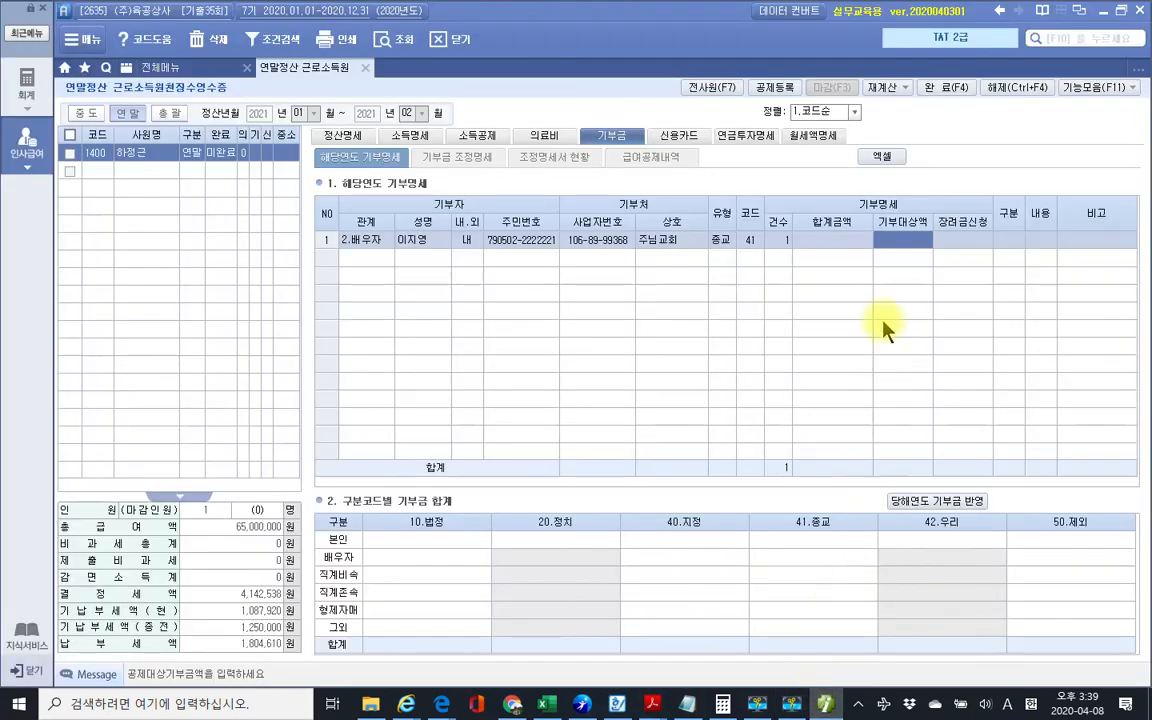
pyautogui.write('420')
pyautogui.press('Return')
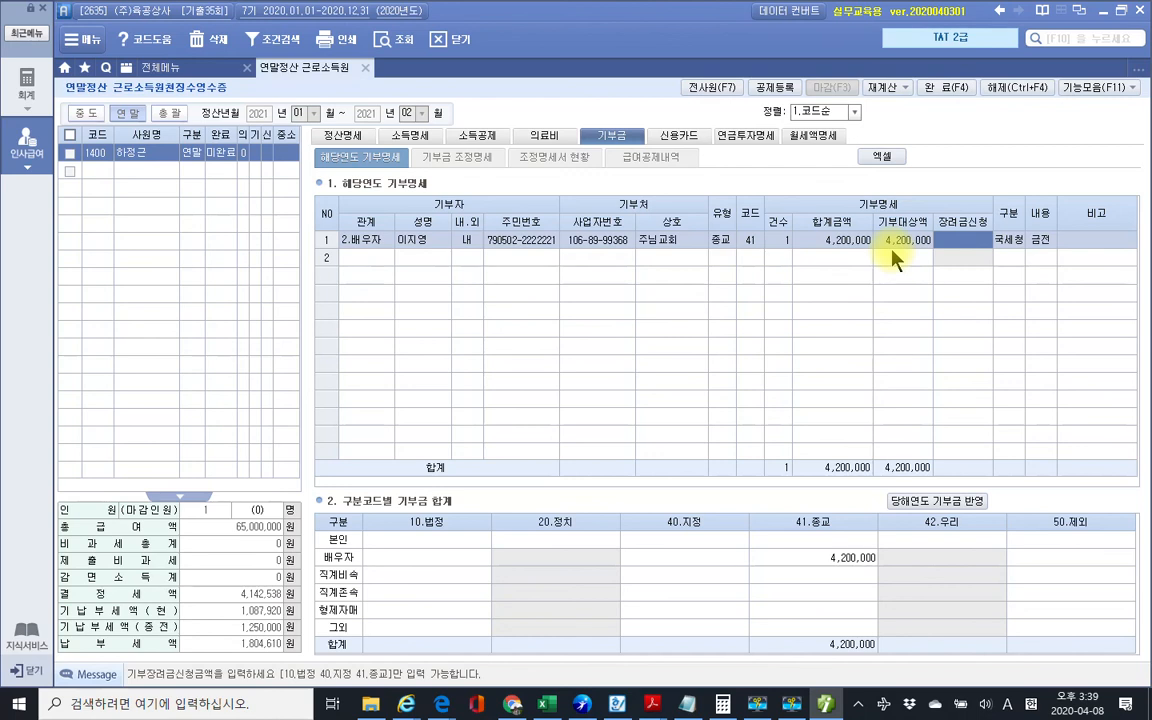
pyautogui.press('Return')
pyautogui.press('Return')
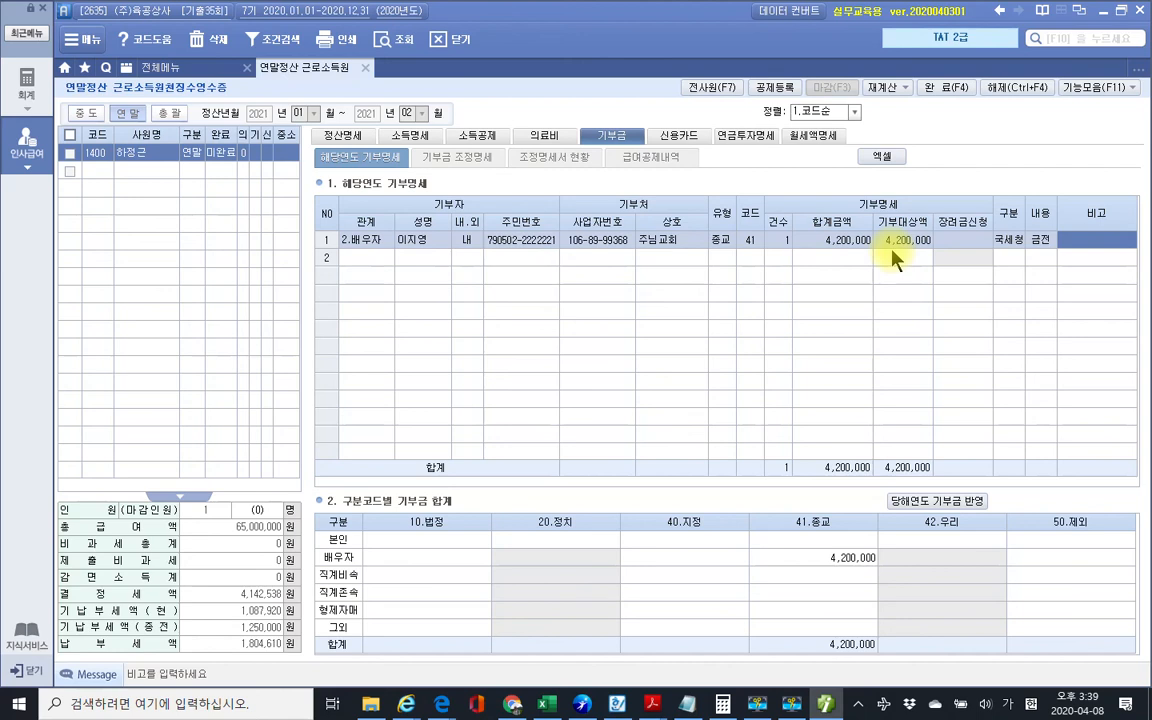
pyautogui.press('Return')
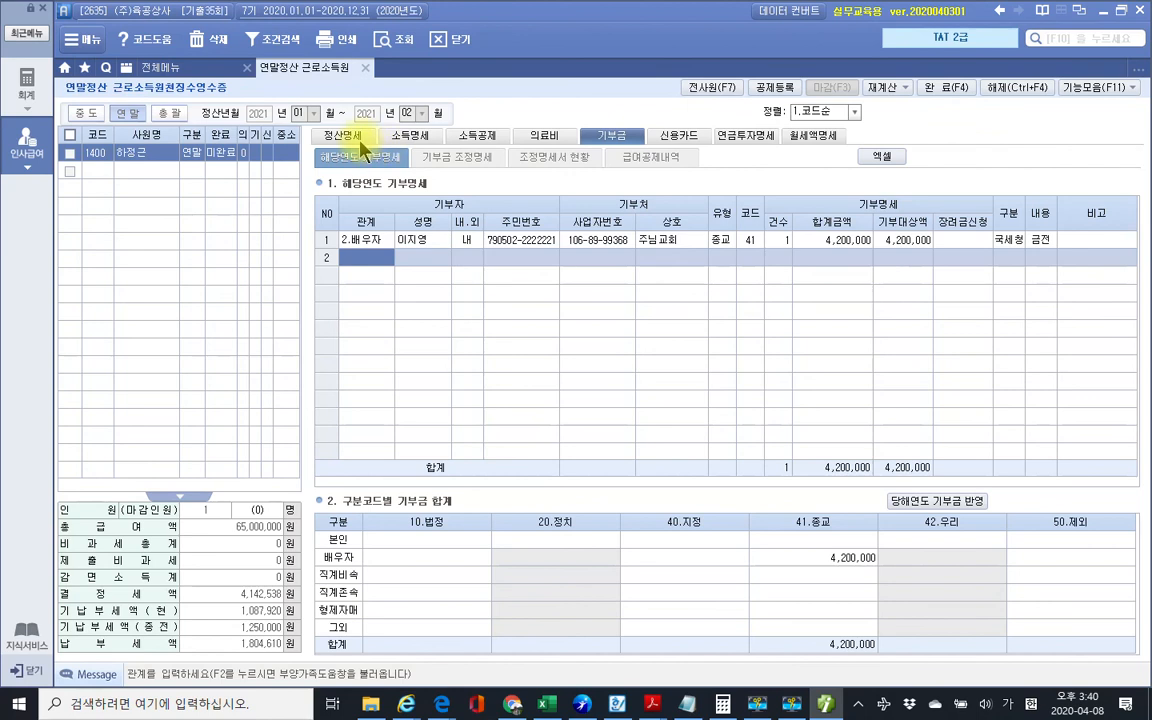
# Step: In 기부금 조정명세, calculate the current-year donation deduction for sending to 정산명세
pyautogui.moveTo(324, 112)
pyautogui.mouseDown()
pyautogui.moveTo(305, 150)
pyautogui.moveTo(362, 132)
pyautogui.moveTo(340, 117)
pyautogui.mouseUp()
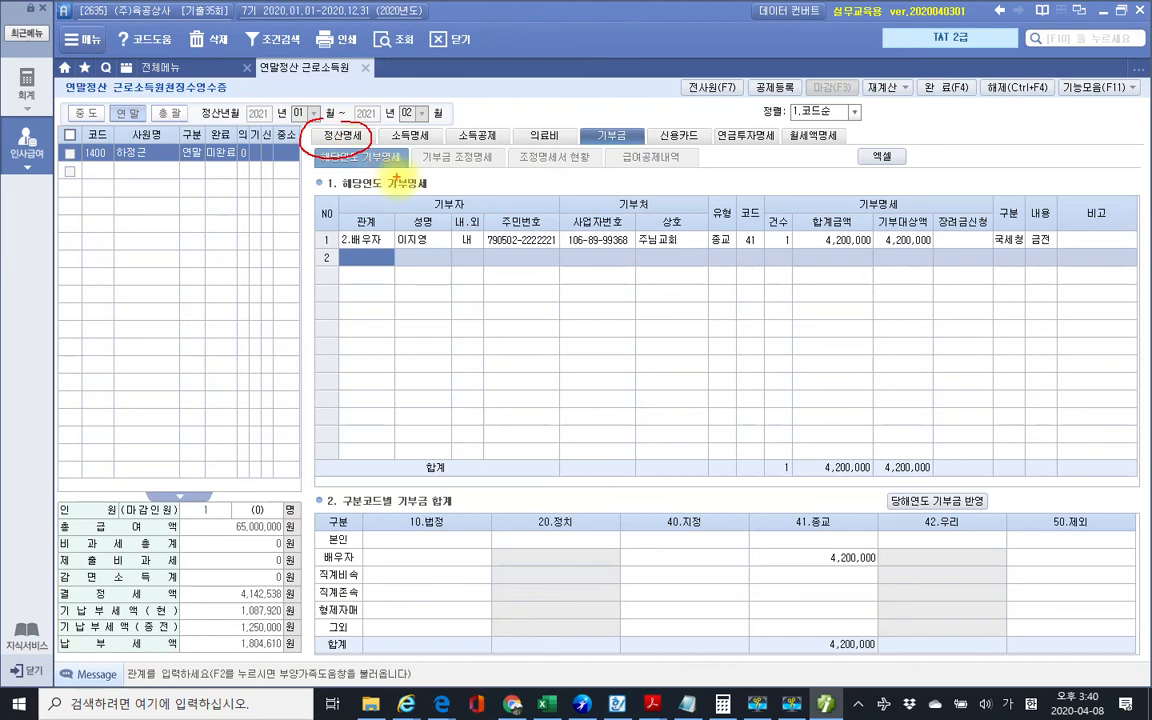
pyautogui.moveTo(315, 145)
pyautogui.mouseDown()
pyautogui.moveTo(396, 167)
pyautogui.moveTo(428, 152)
pyautogui.moveTo(472, 179)
pyautogui.mouseUp()
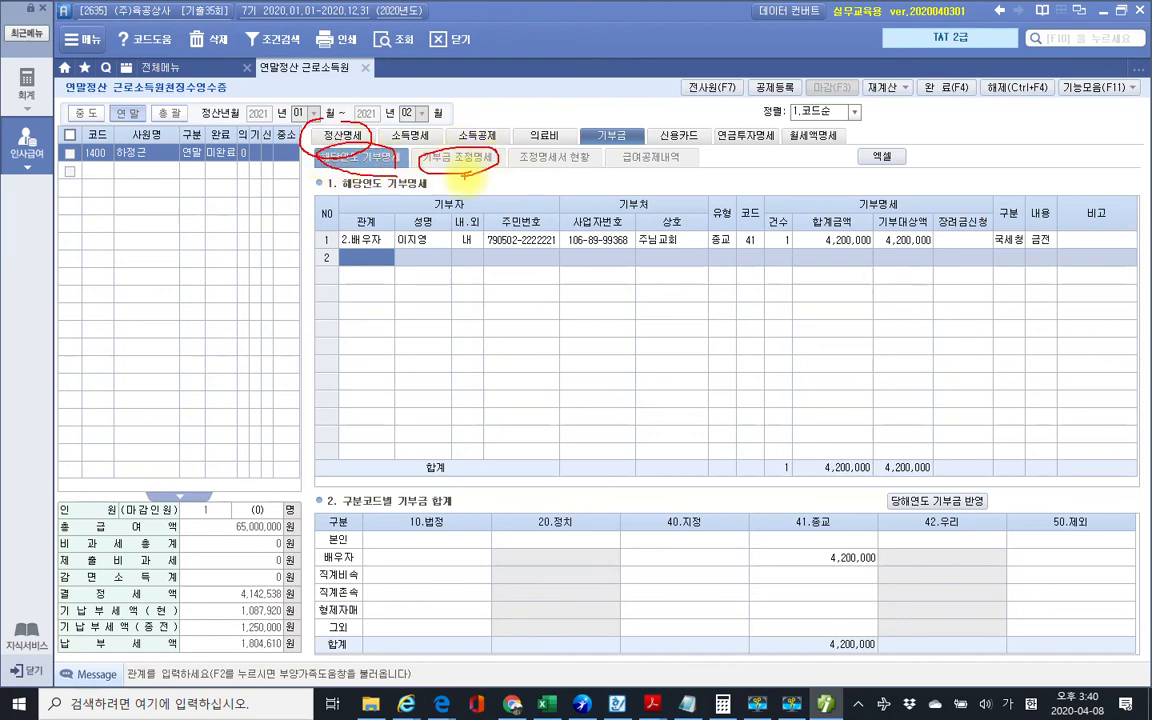
pyautogui.press('Escape')
pyautogui.click(459, 160)
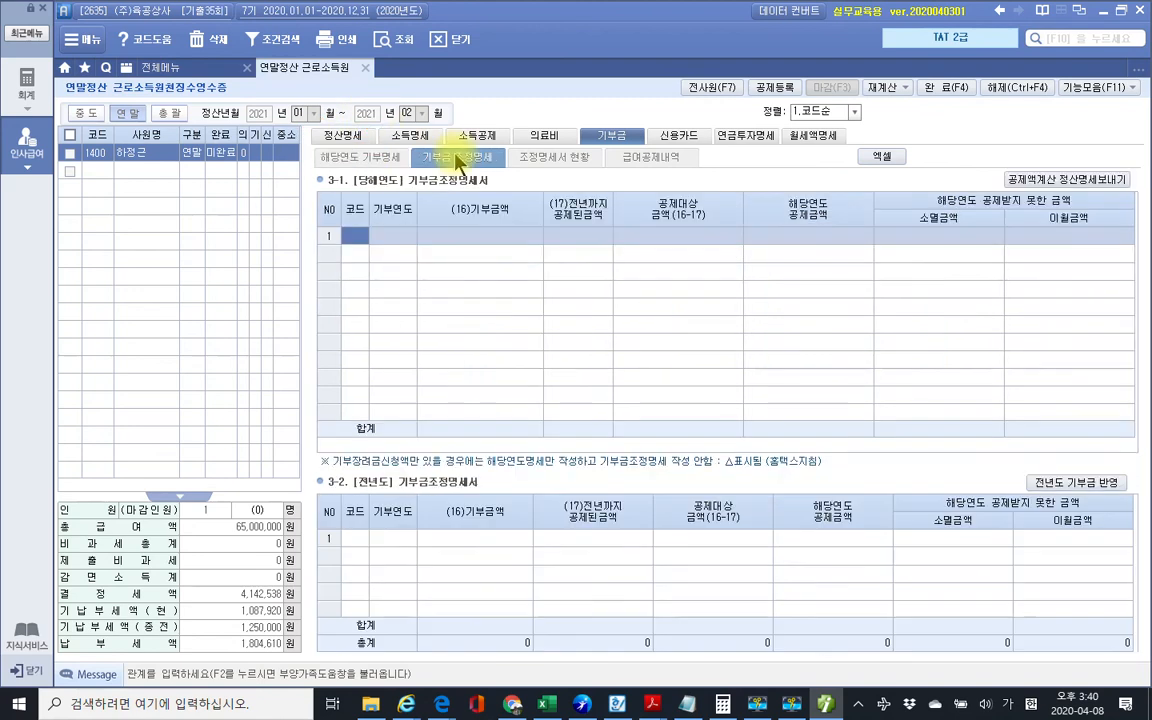
pyautogui.click(1060, 184)
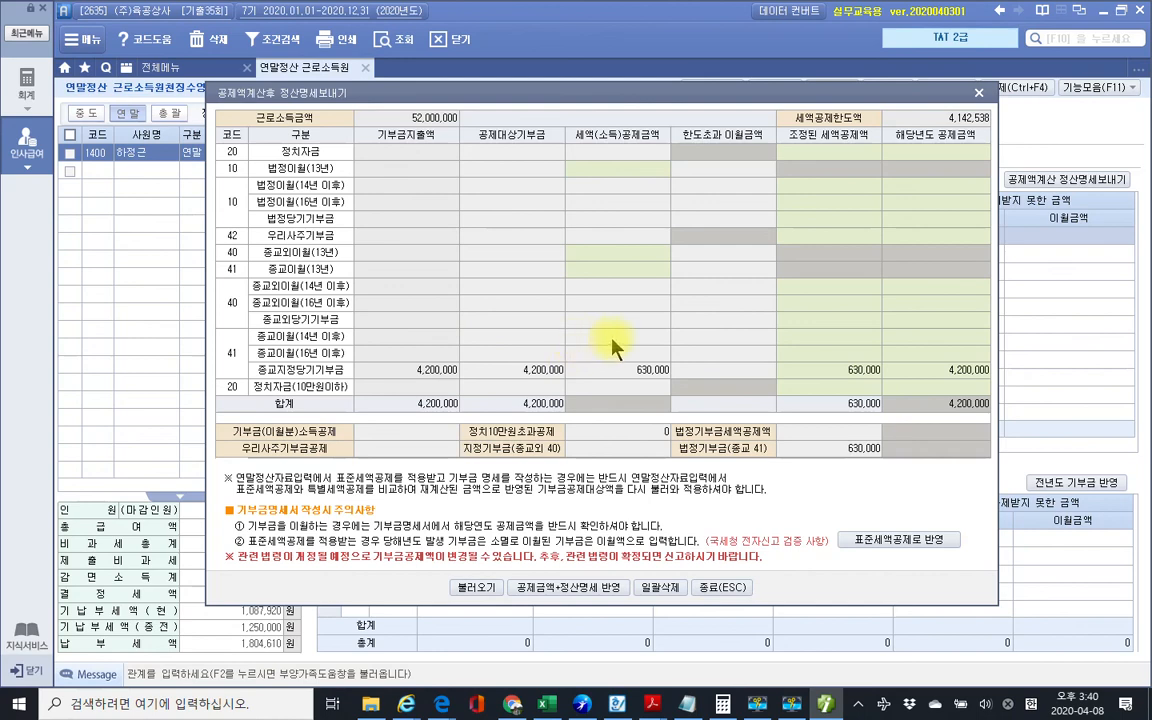
# Step: Apply the calculated donation deduction to 해당연도 공제금액 and 정산명세, and check the 기부금 items in 정산명세
pyautogui.moveTo(612, 336); pyautogui.dragTo(686, 394)
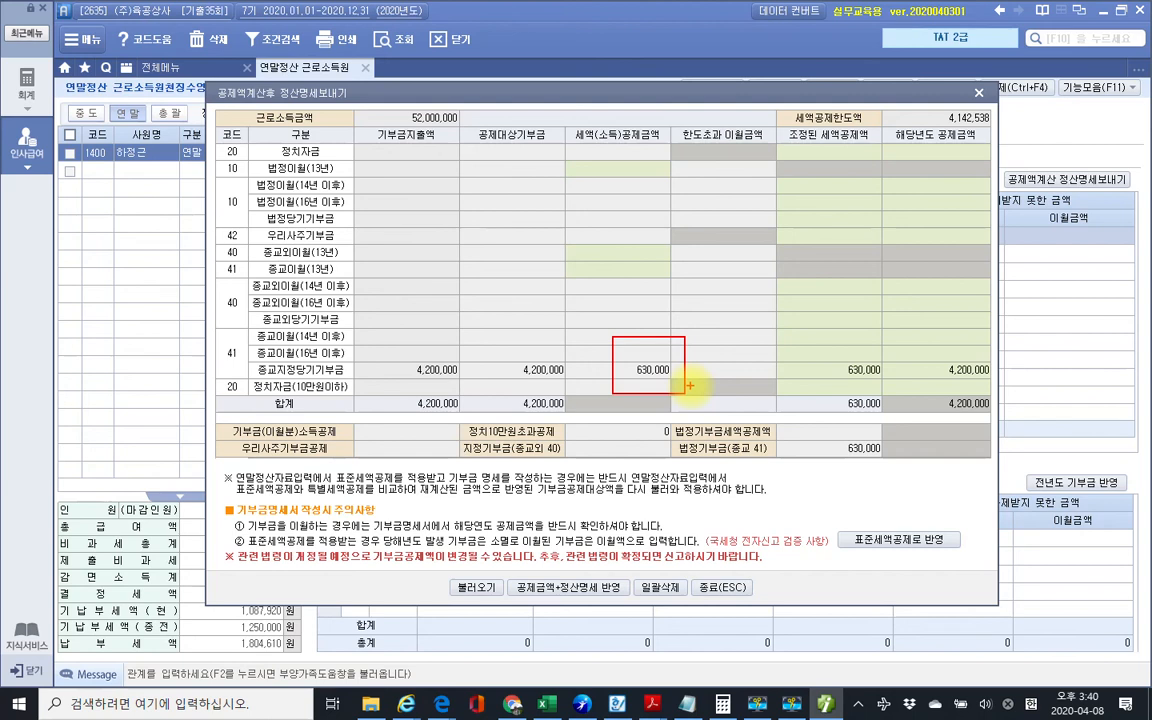
pyautogui.moveTo(585, 603)
pyautogui.mouseDown()
pyautogui.moveTo(478, 600)
pyautogui.moveTo(497, 565)
pyautogui.moveTo(590, 562)
pyautogui.moveTo(541, 600)
pyautogui.mouseUp()
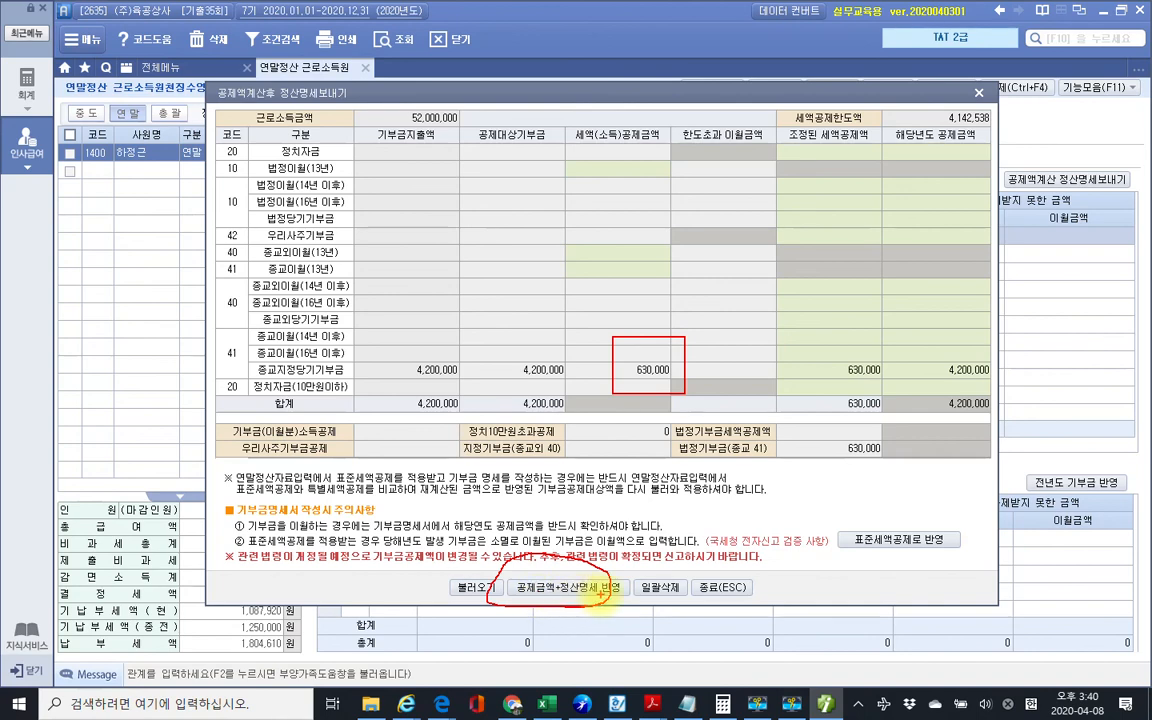
pyautogui.click(583, 587)
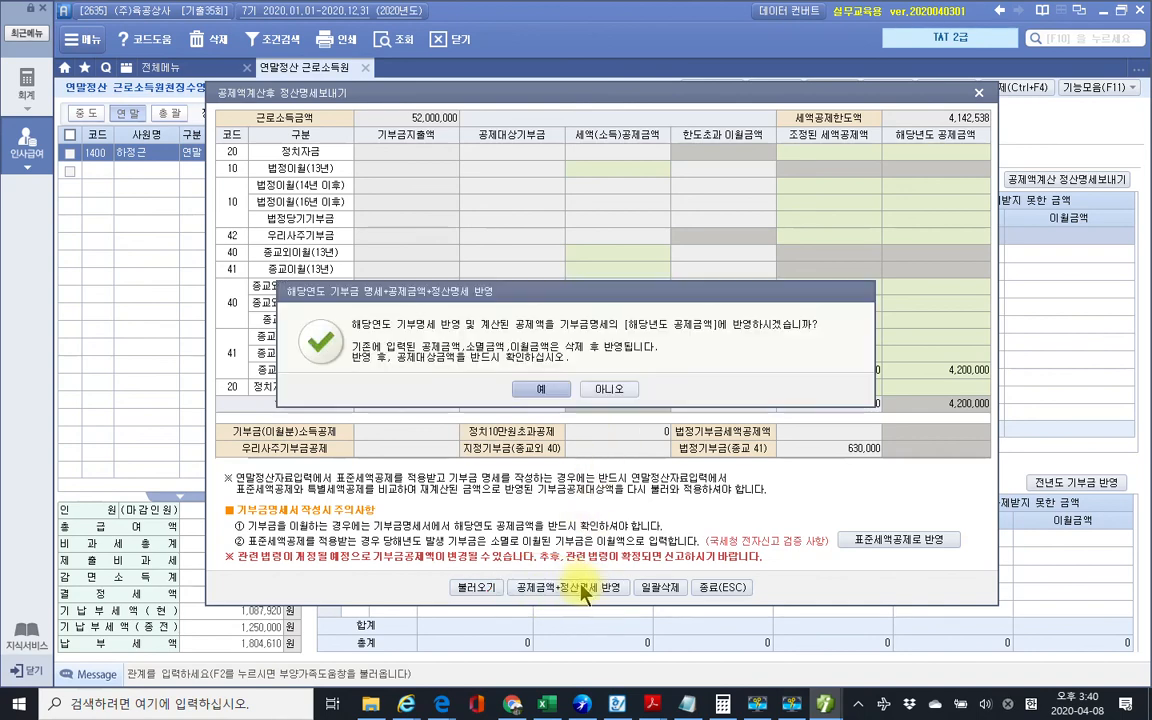
pyautogui.click(561, 380)
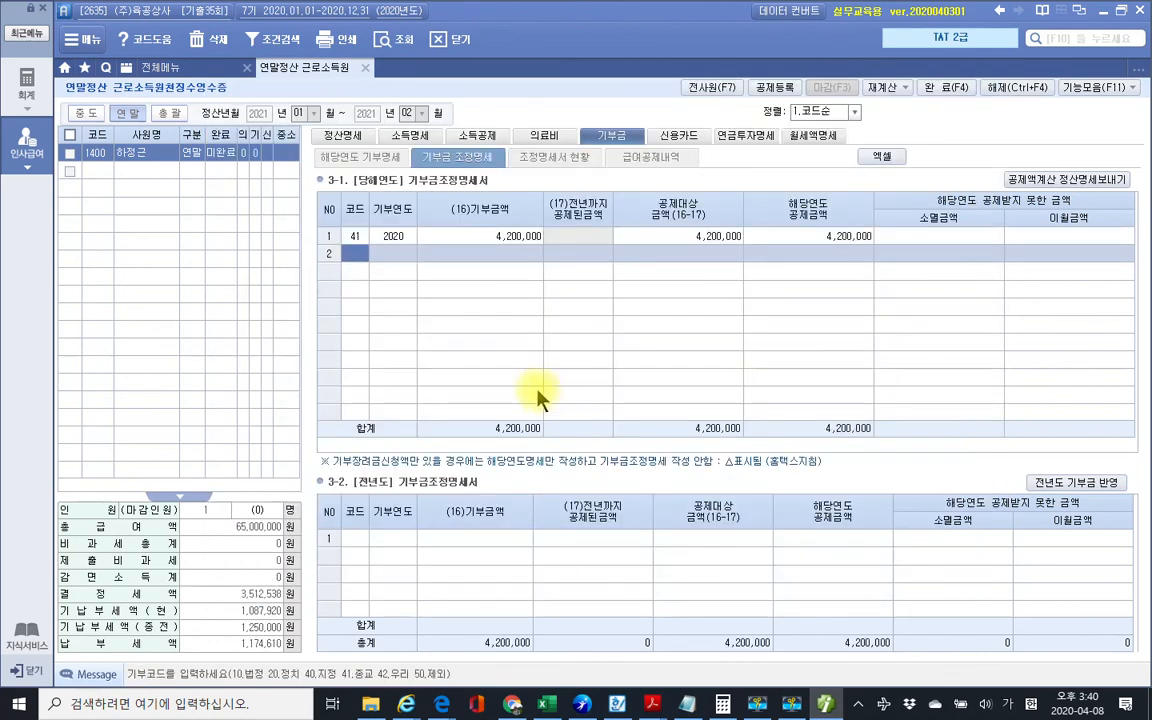
pyautogui.click(340, 137)
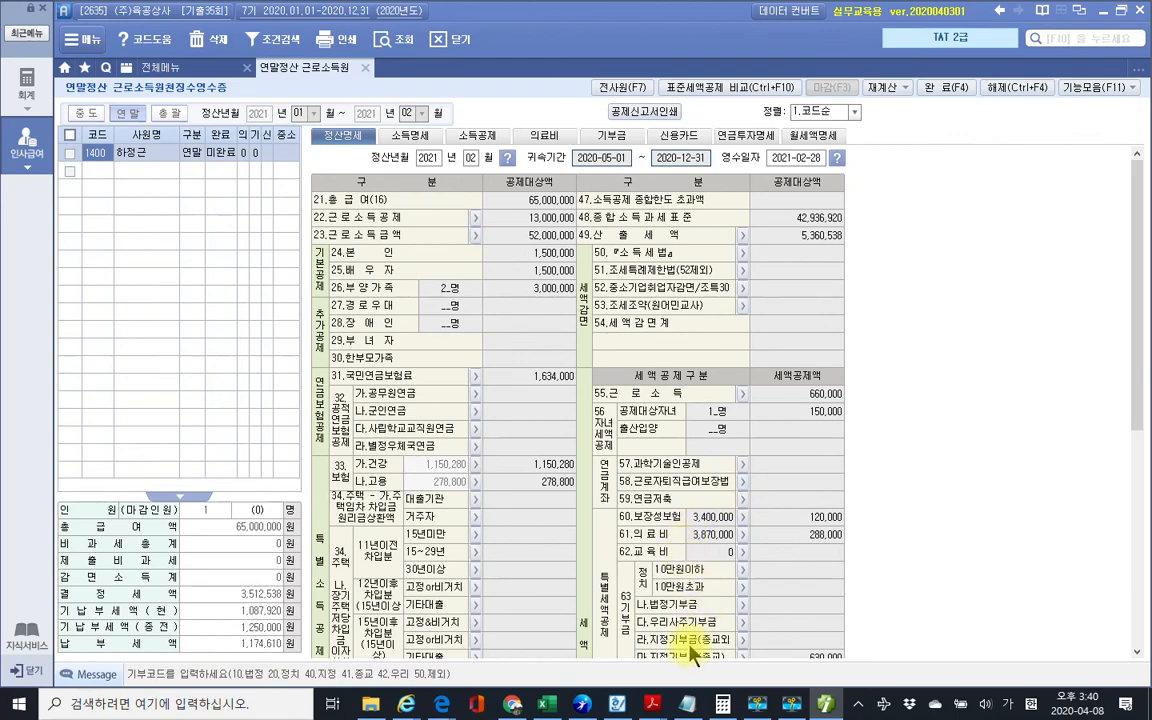
pyautogui.scroll(-3, 690, 640)
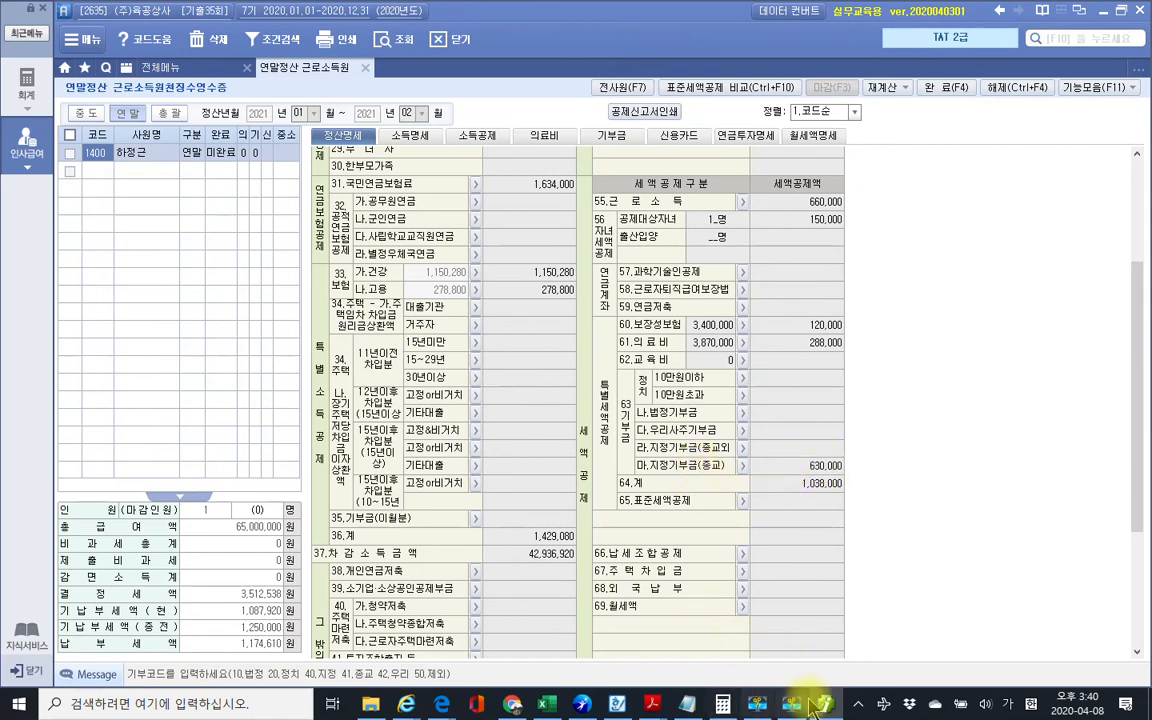
# Step: Switch to the exam PDF and review the source documents from the 기부금 영수증 back to the 연말정산 problem 3 instructions on page 60
pyautogui.moveTo(697, 707)
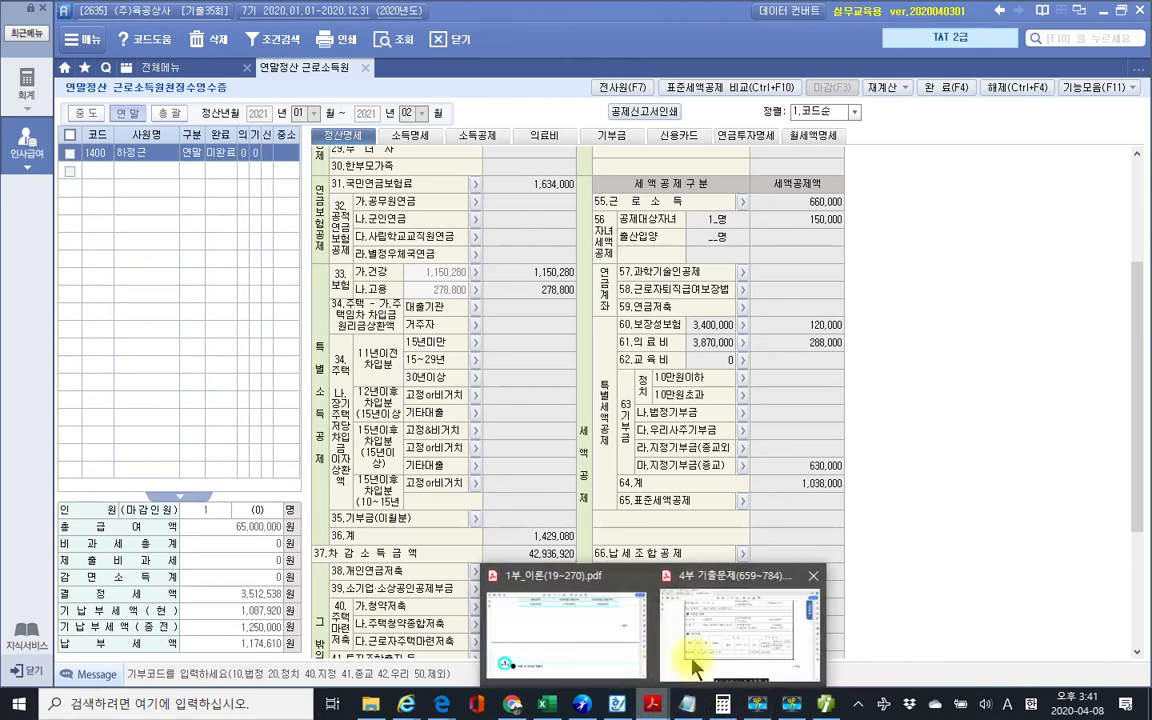
pyautogui.click(740, 640)
pyautogui.scroll(-8, 720, 458)
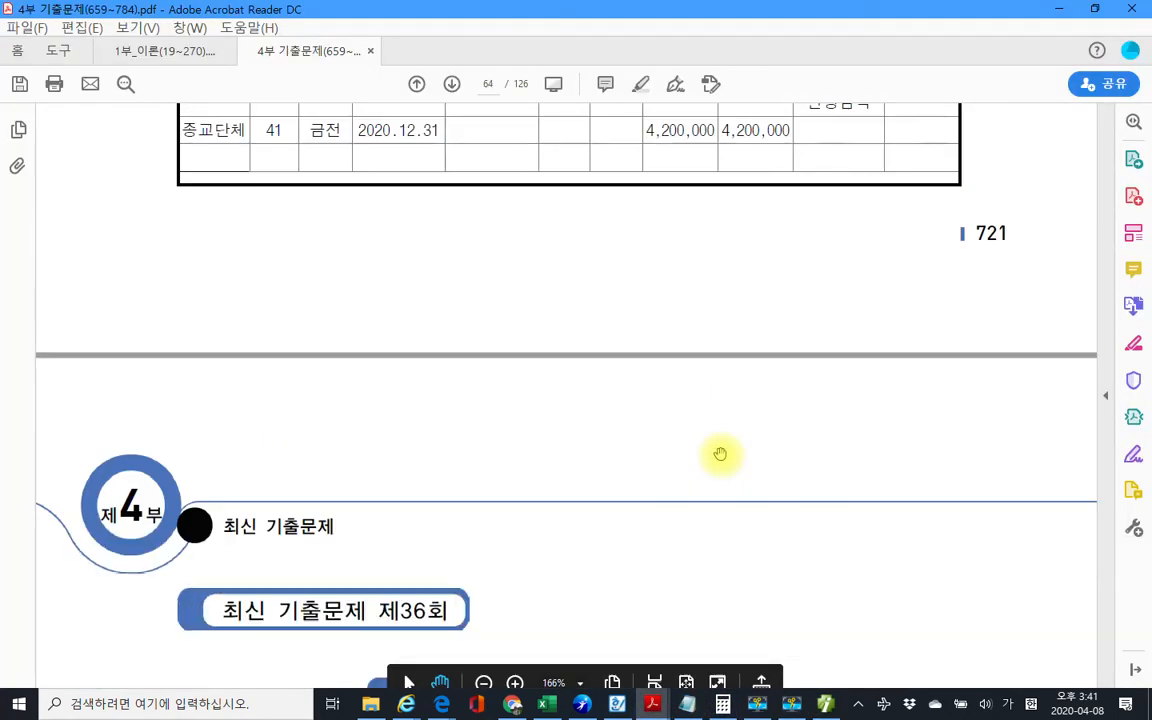
pyautogui.scroll(8, 720, 453)
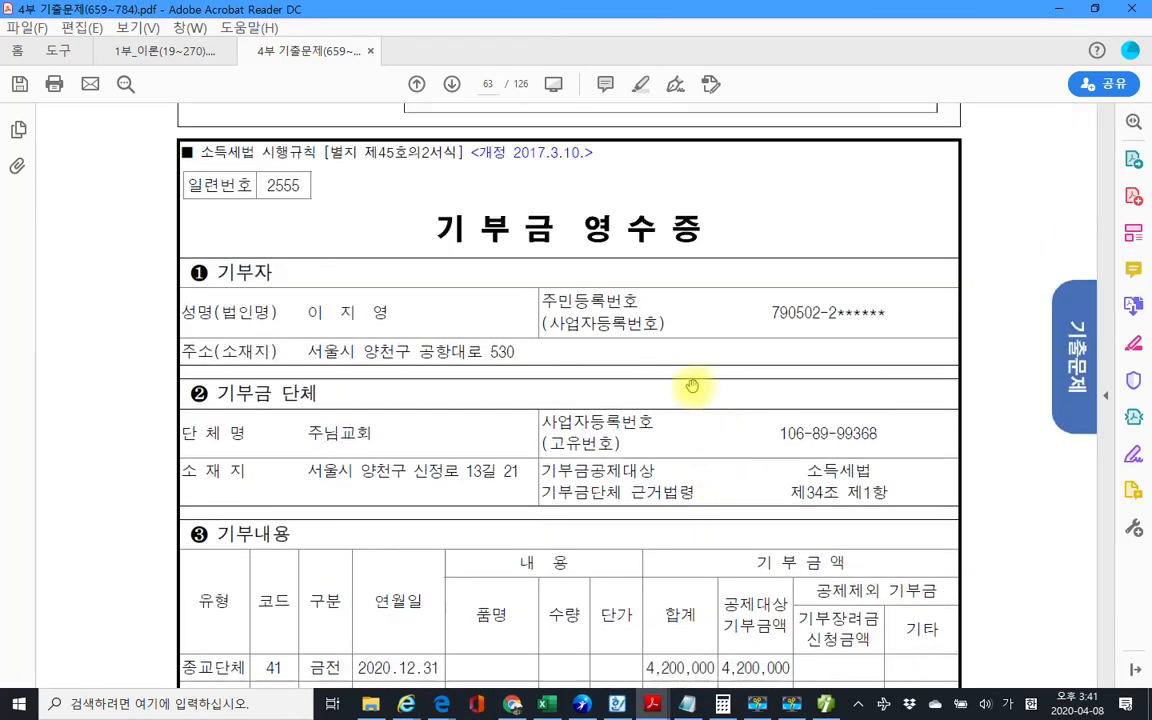
pyautogui.scroll(2, 585, 400)
pyautogui.scroll(2, 585, 400)
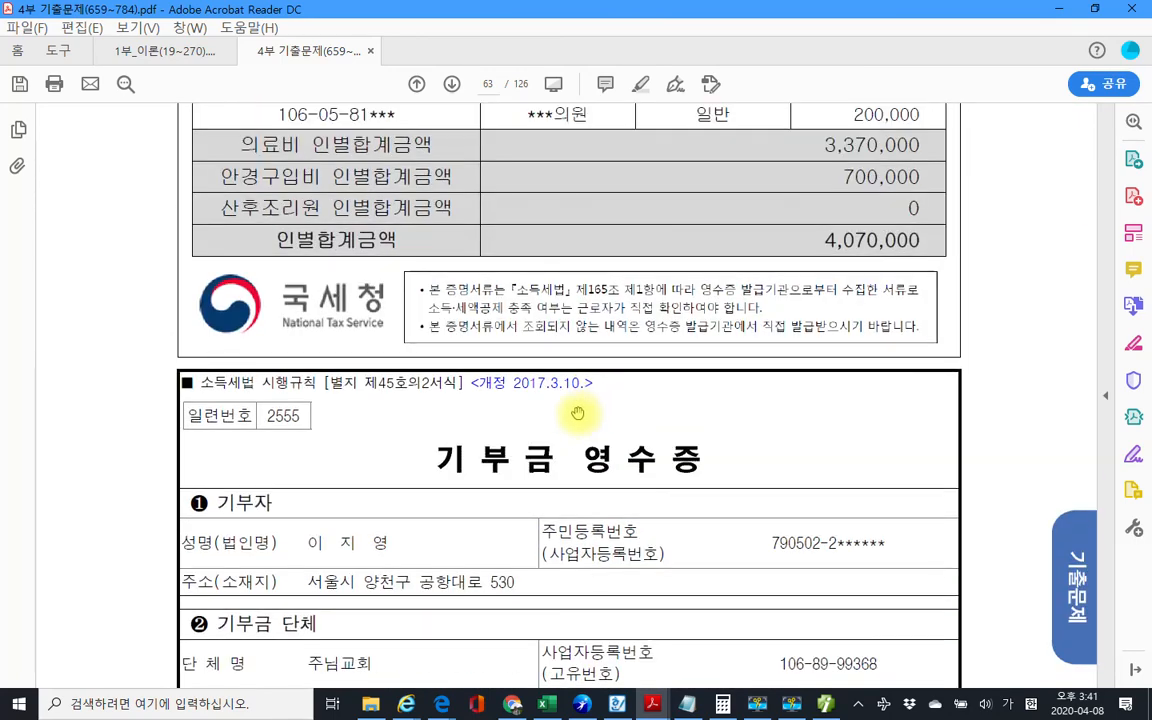
pyautogui.scroll(12, 569, 409)
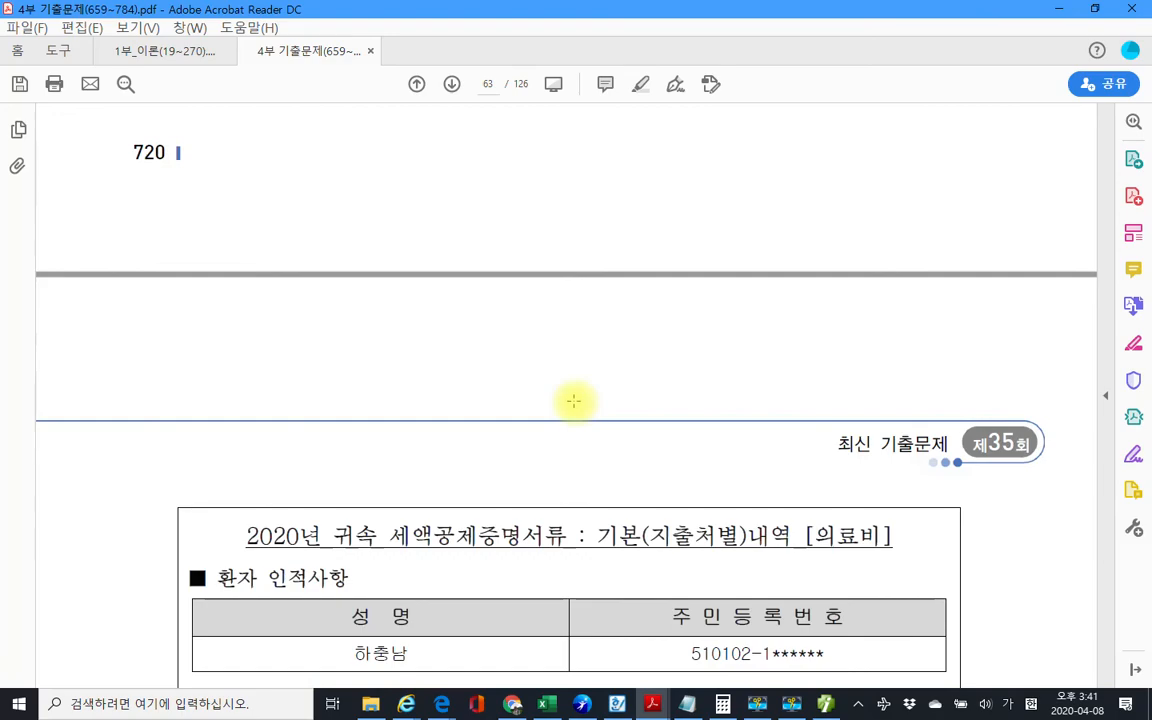
pyautogui.scroll(17, 574, 401)
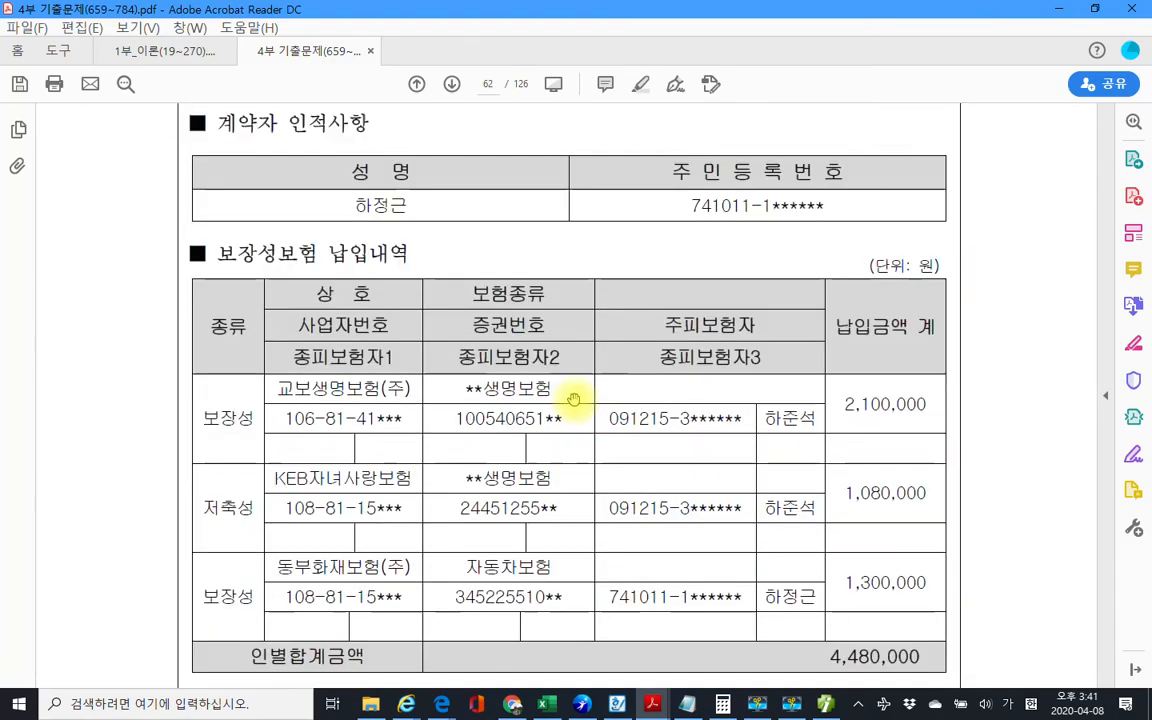
pyautogui.scroll(15, 574, 400)
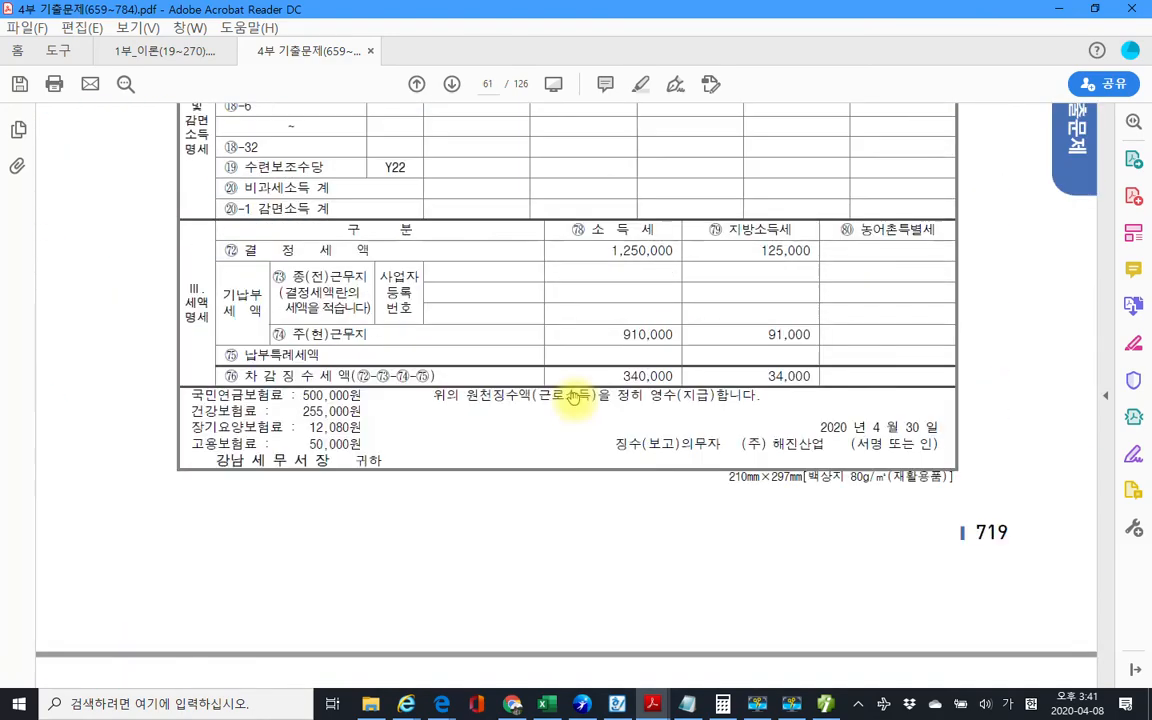
pyautogui.scroll(15, 574, 399)
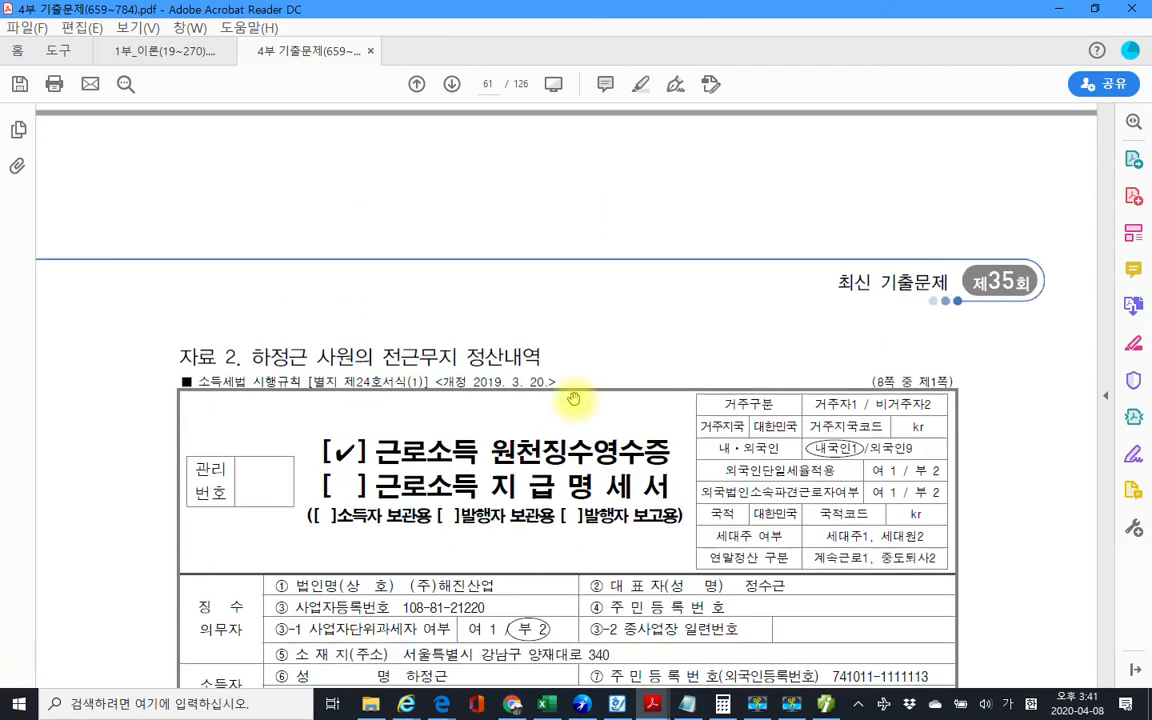
pyautogui.scroll(15, 574, 399)
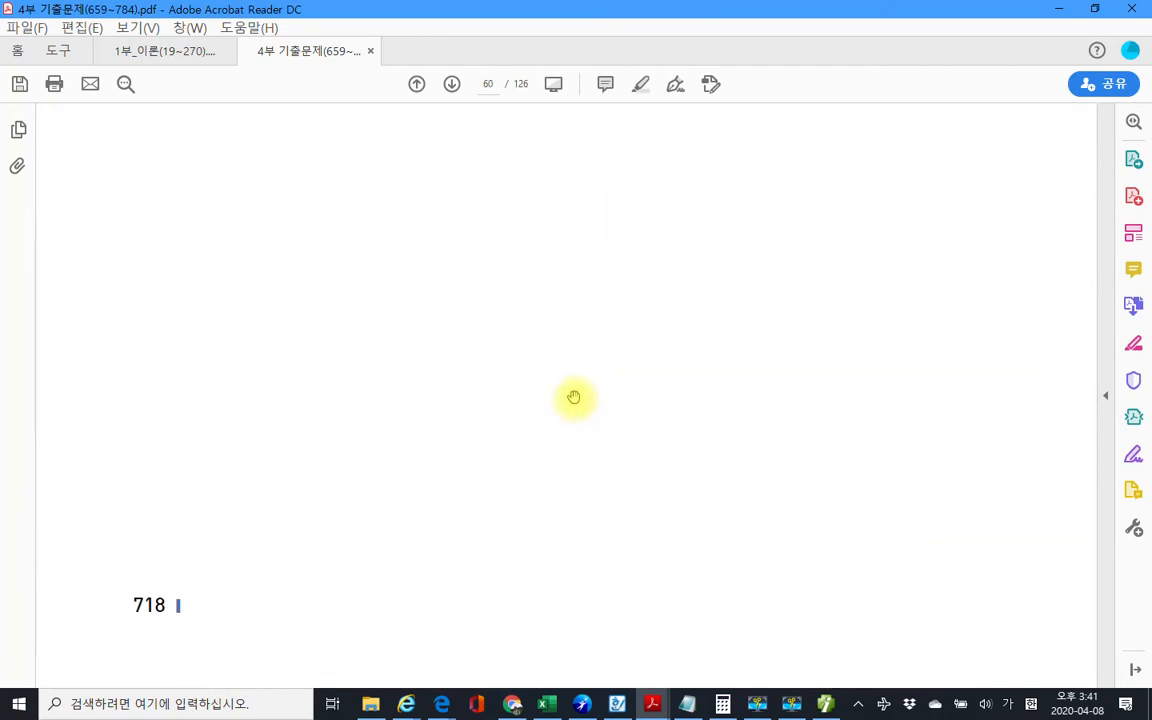
pyautogui.scroll(15, 574, 398)
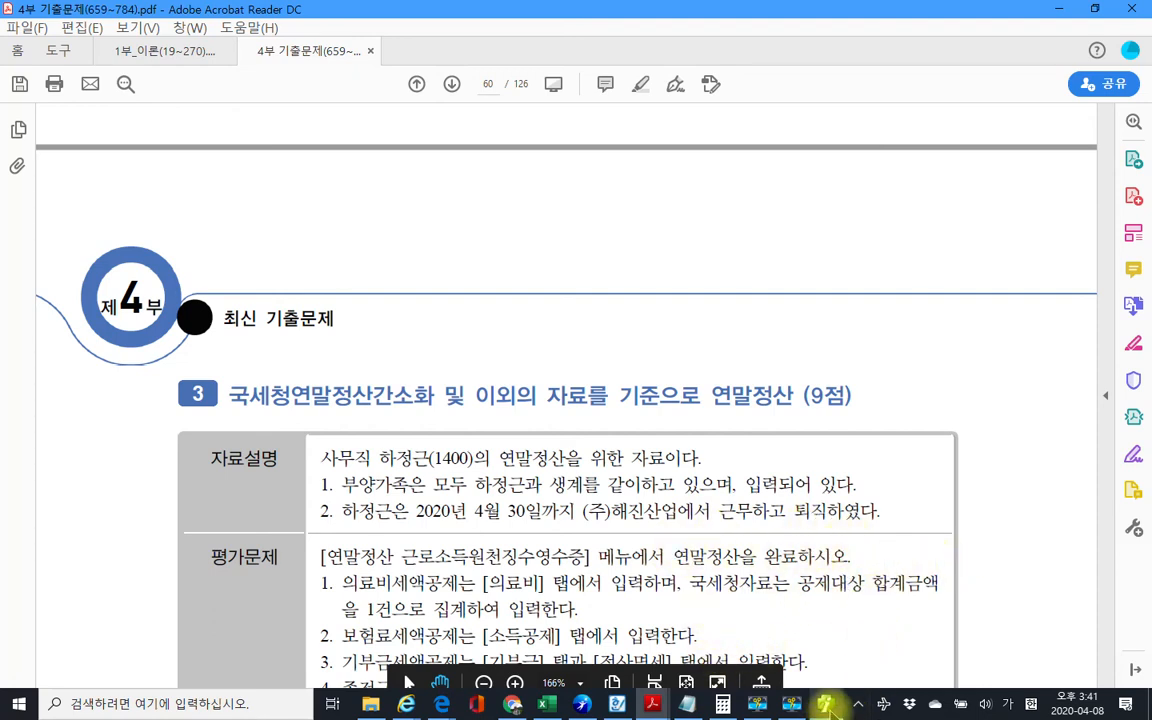
pyautogui.moveTo(803, 708)
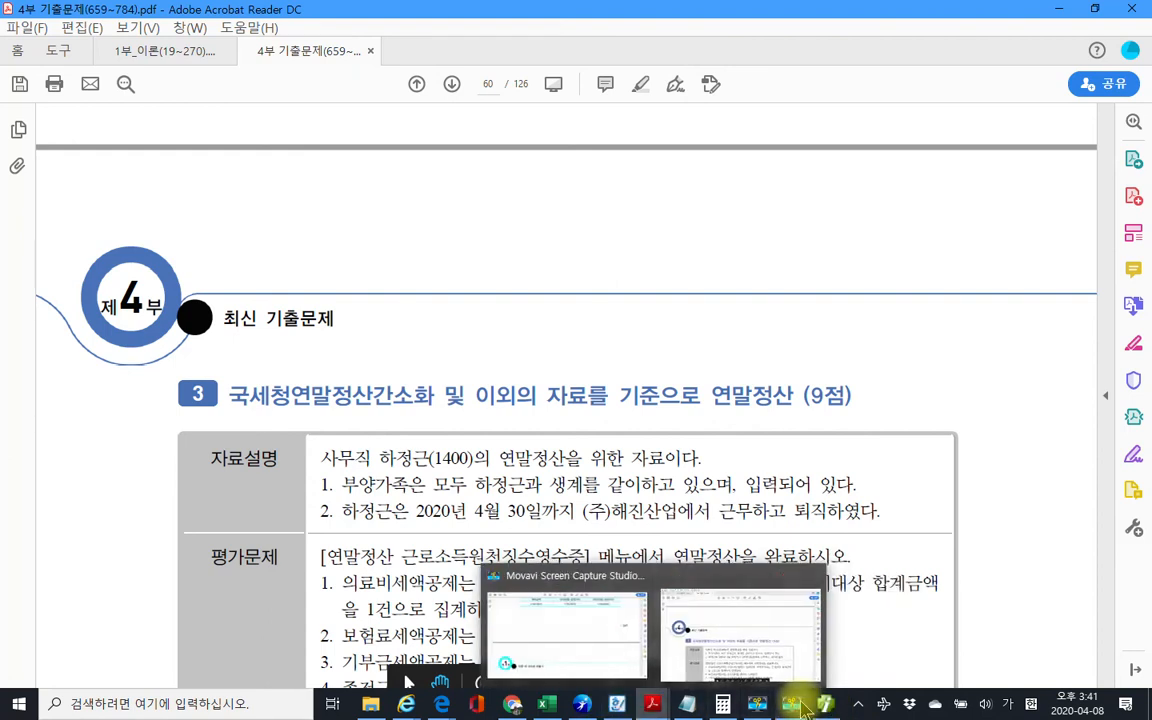
pyautogui.click(791, 704)
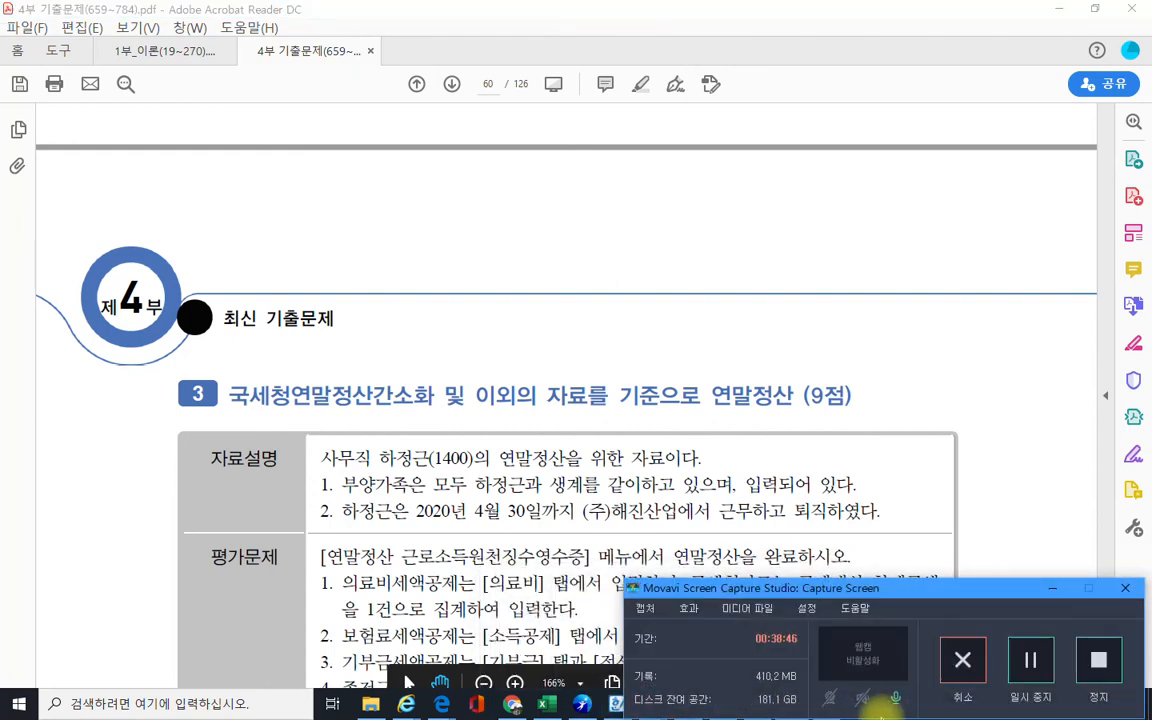